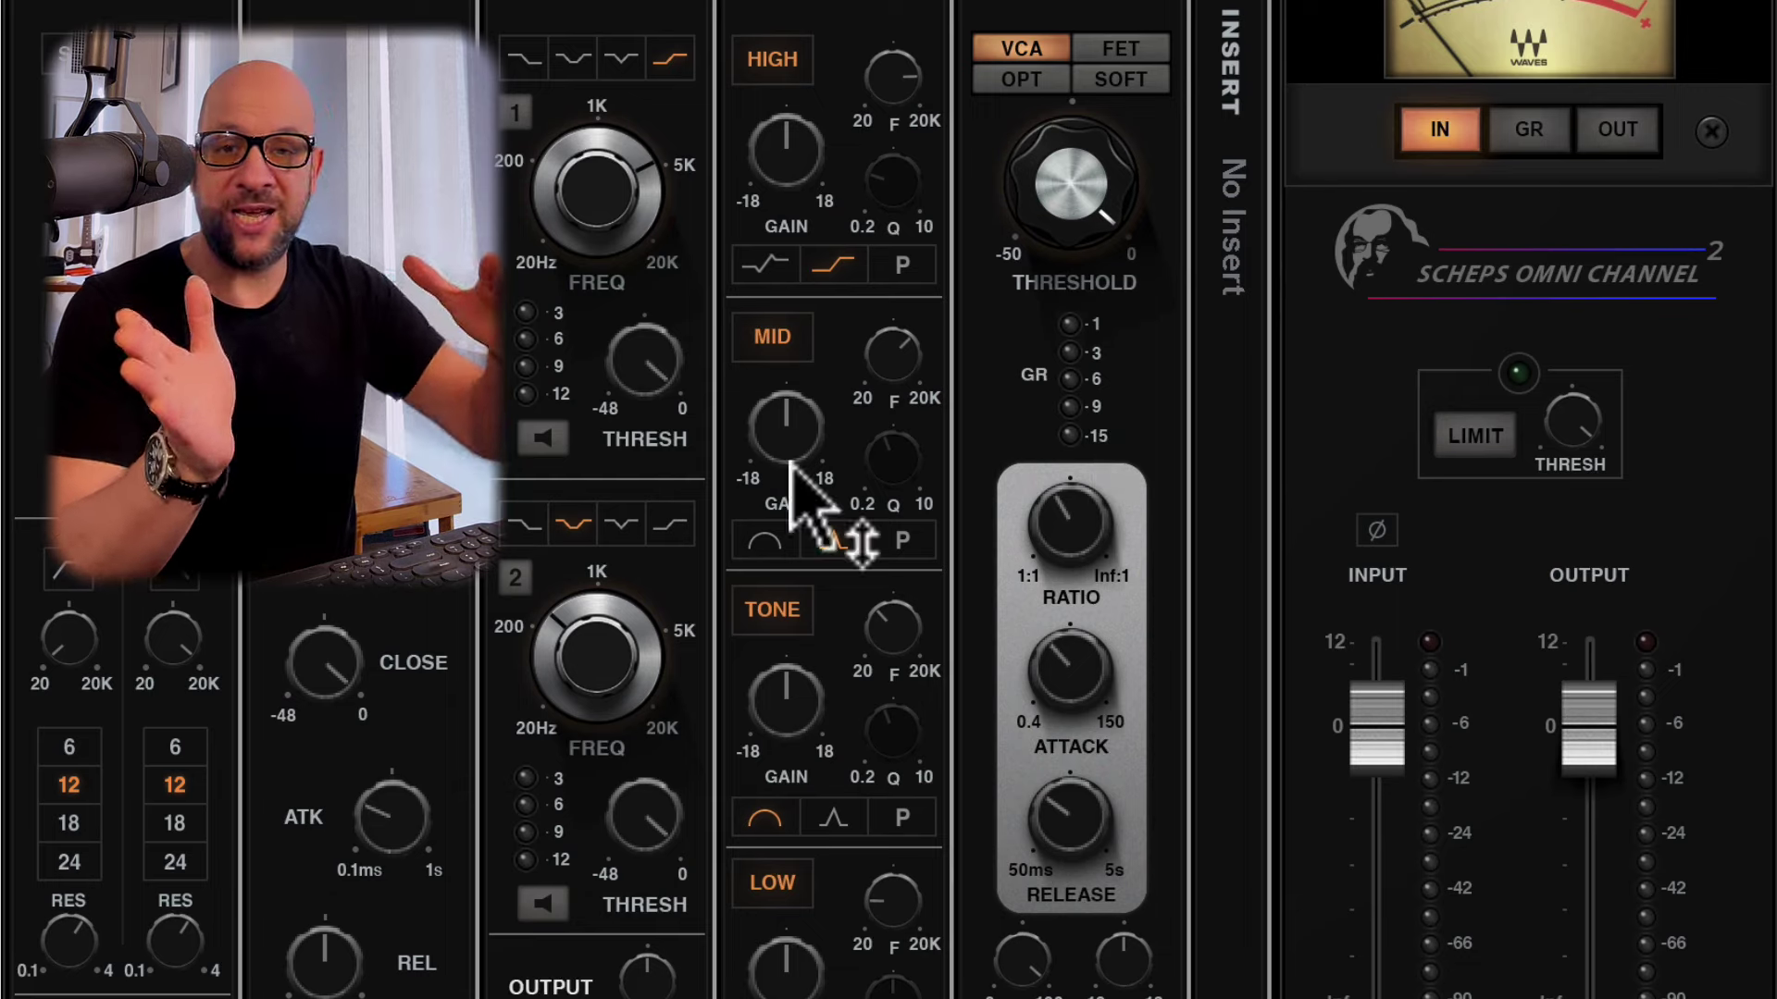
# Close the Butch Vig Vocals window and reposition the Scheps Omni Channel window so all its modules are in view.
pyautogui.moveTo(793, 476)
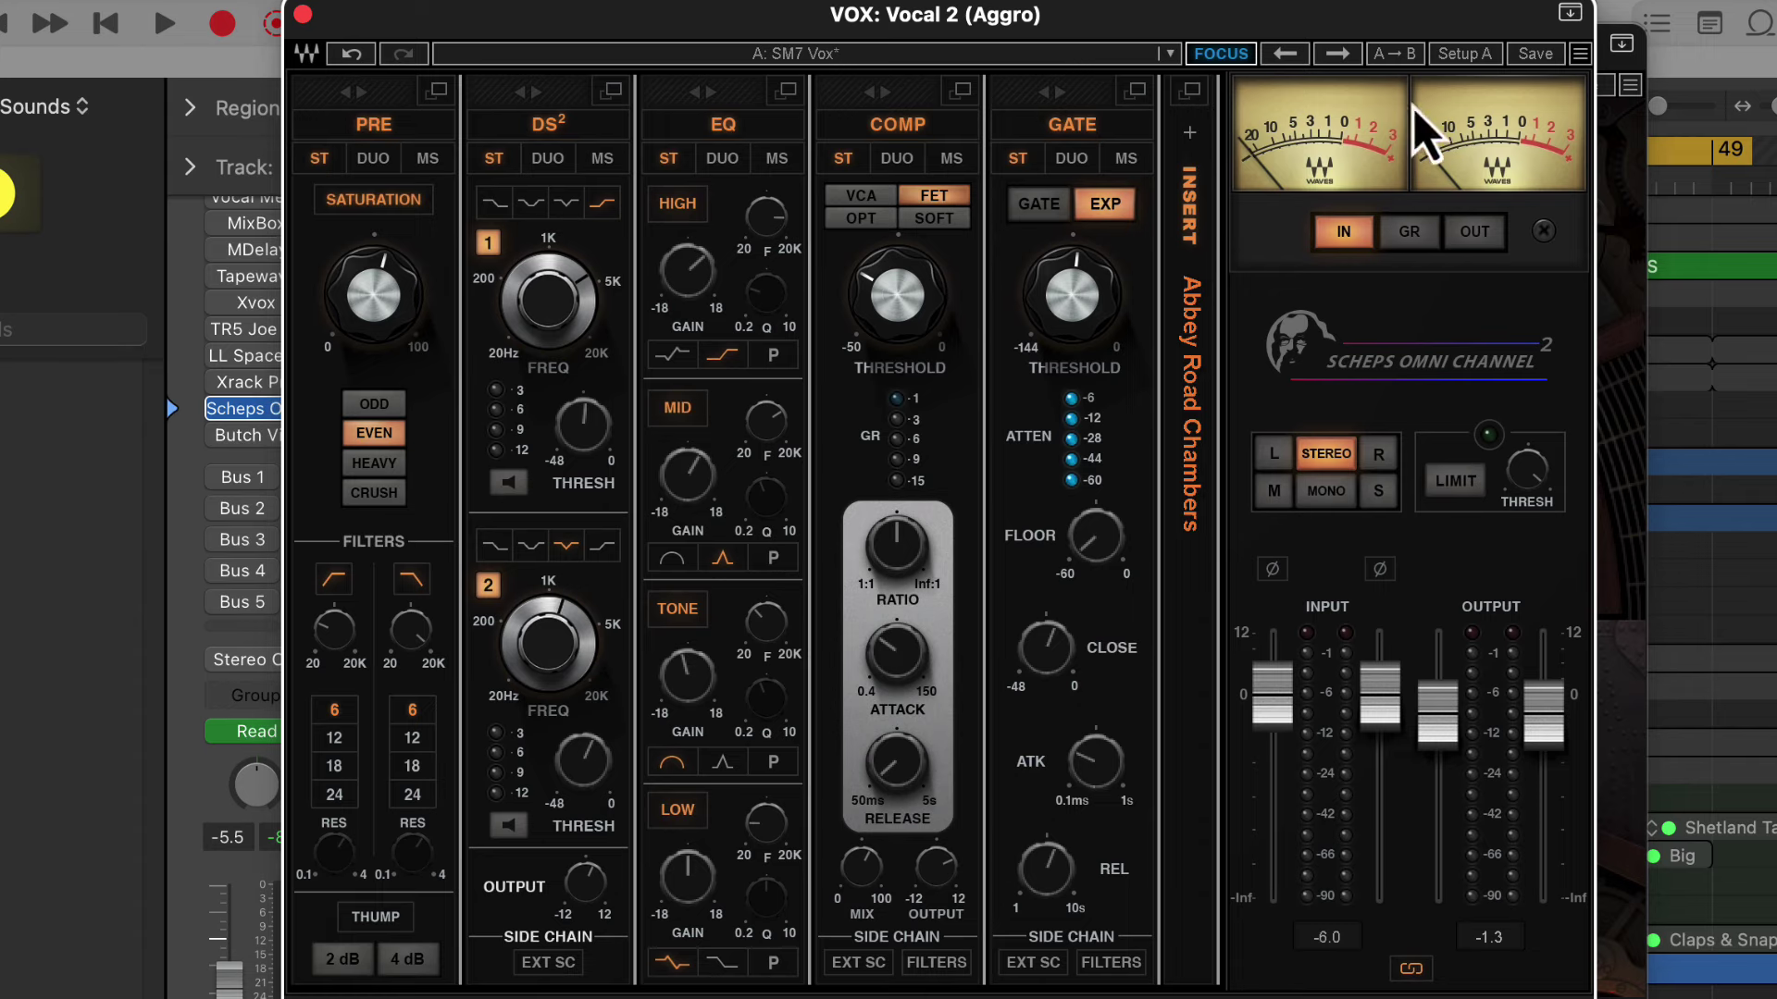
pyautogui.moveTo(1512, 31); pyautogui.dragTo(1427, 36)
pyautogui.click(1563, 53)
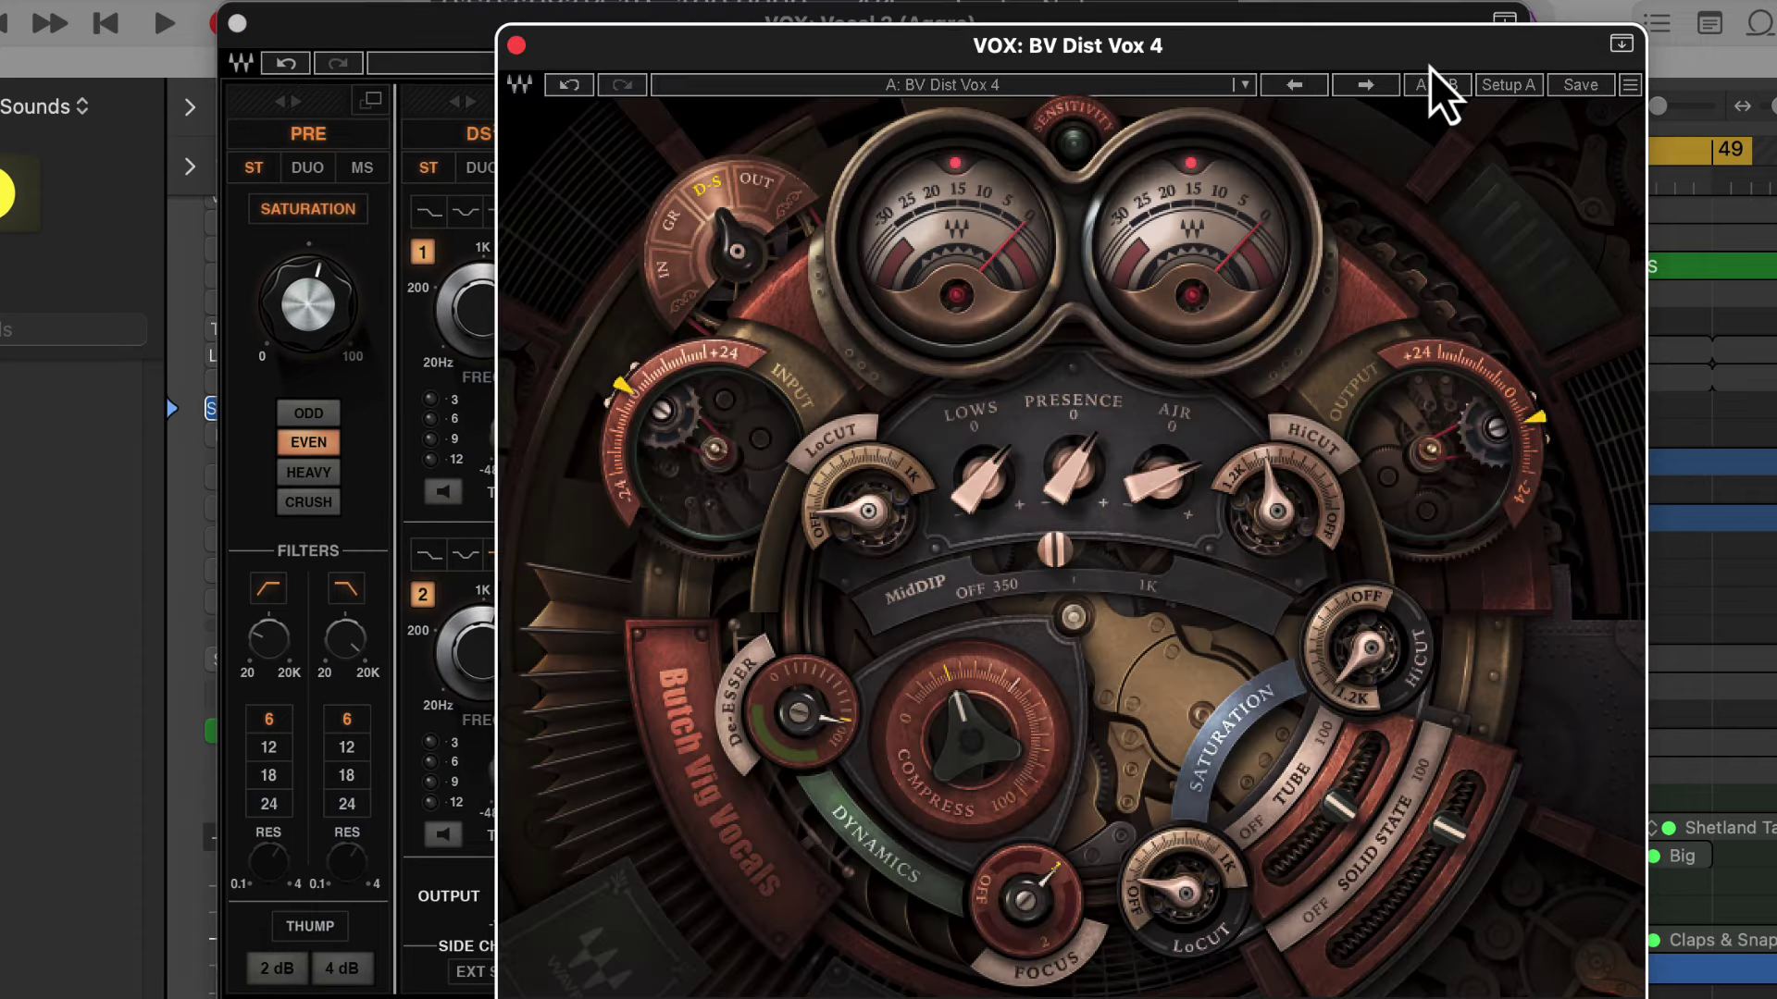
pyautogui.click(516, 45)
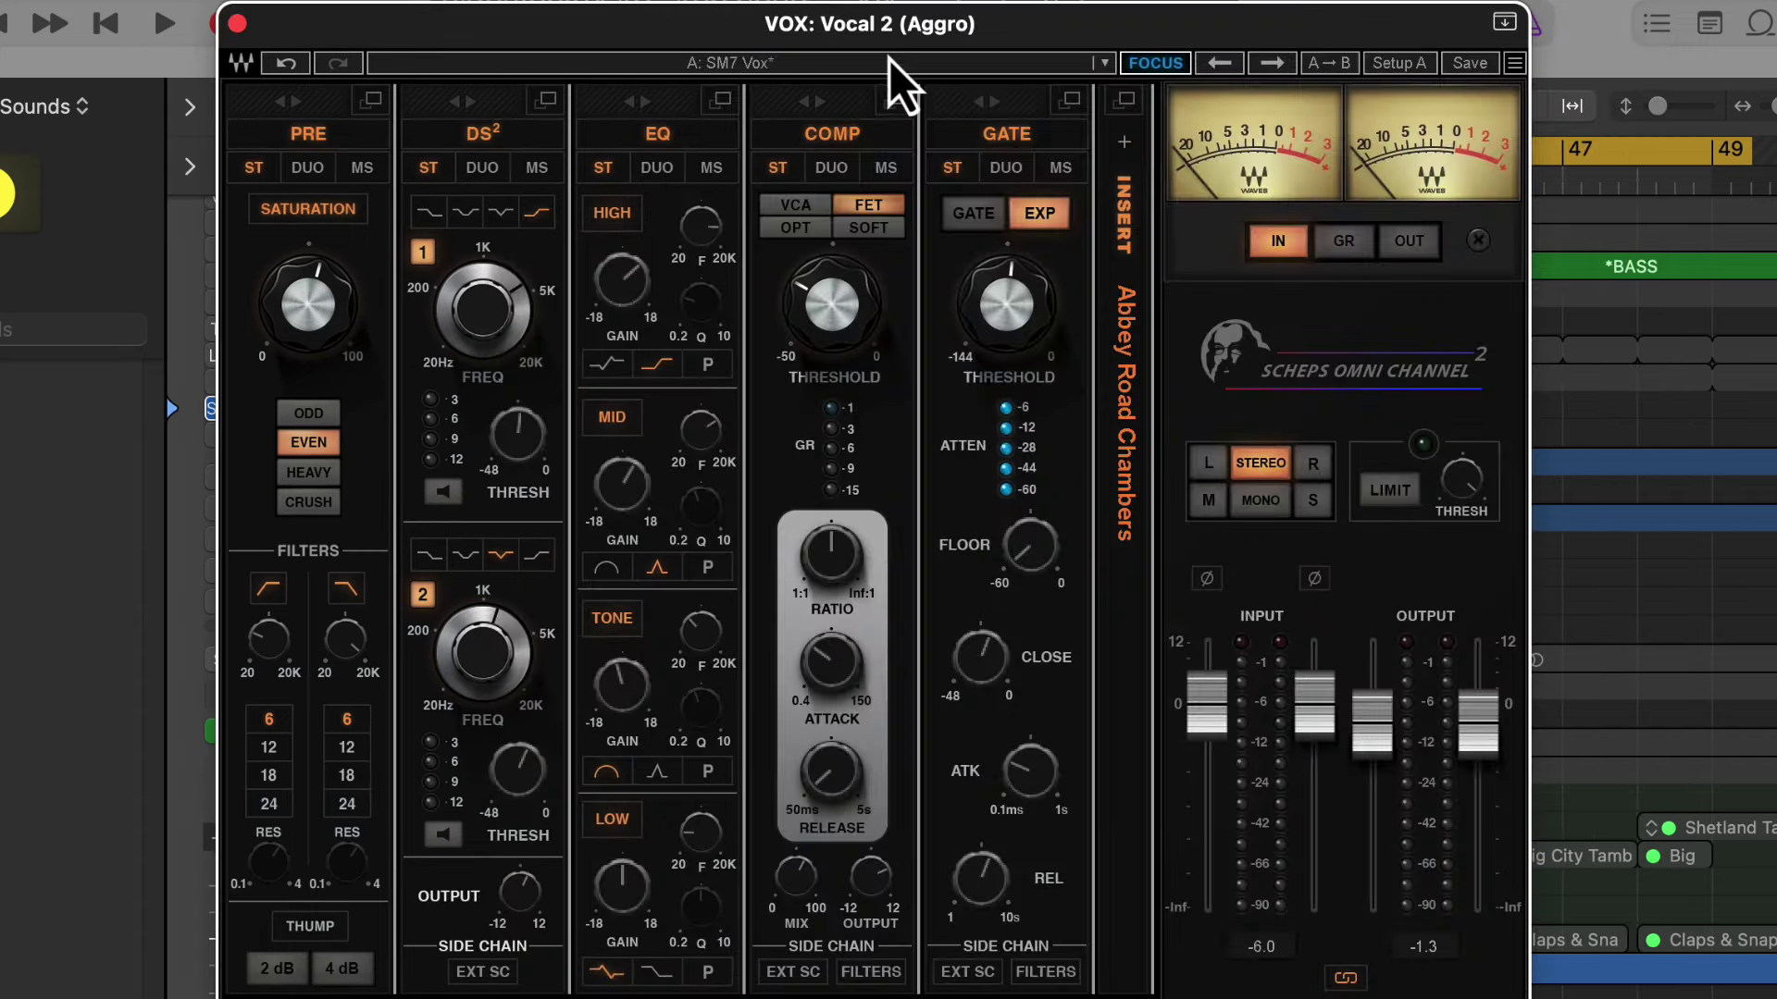
pyautogui.moveTo(890, 27); pyautogui.dragTo(928, 1)
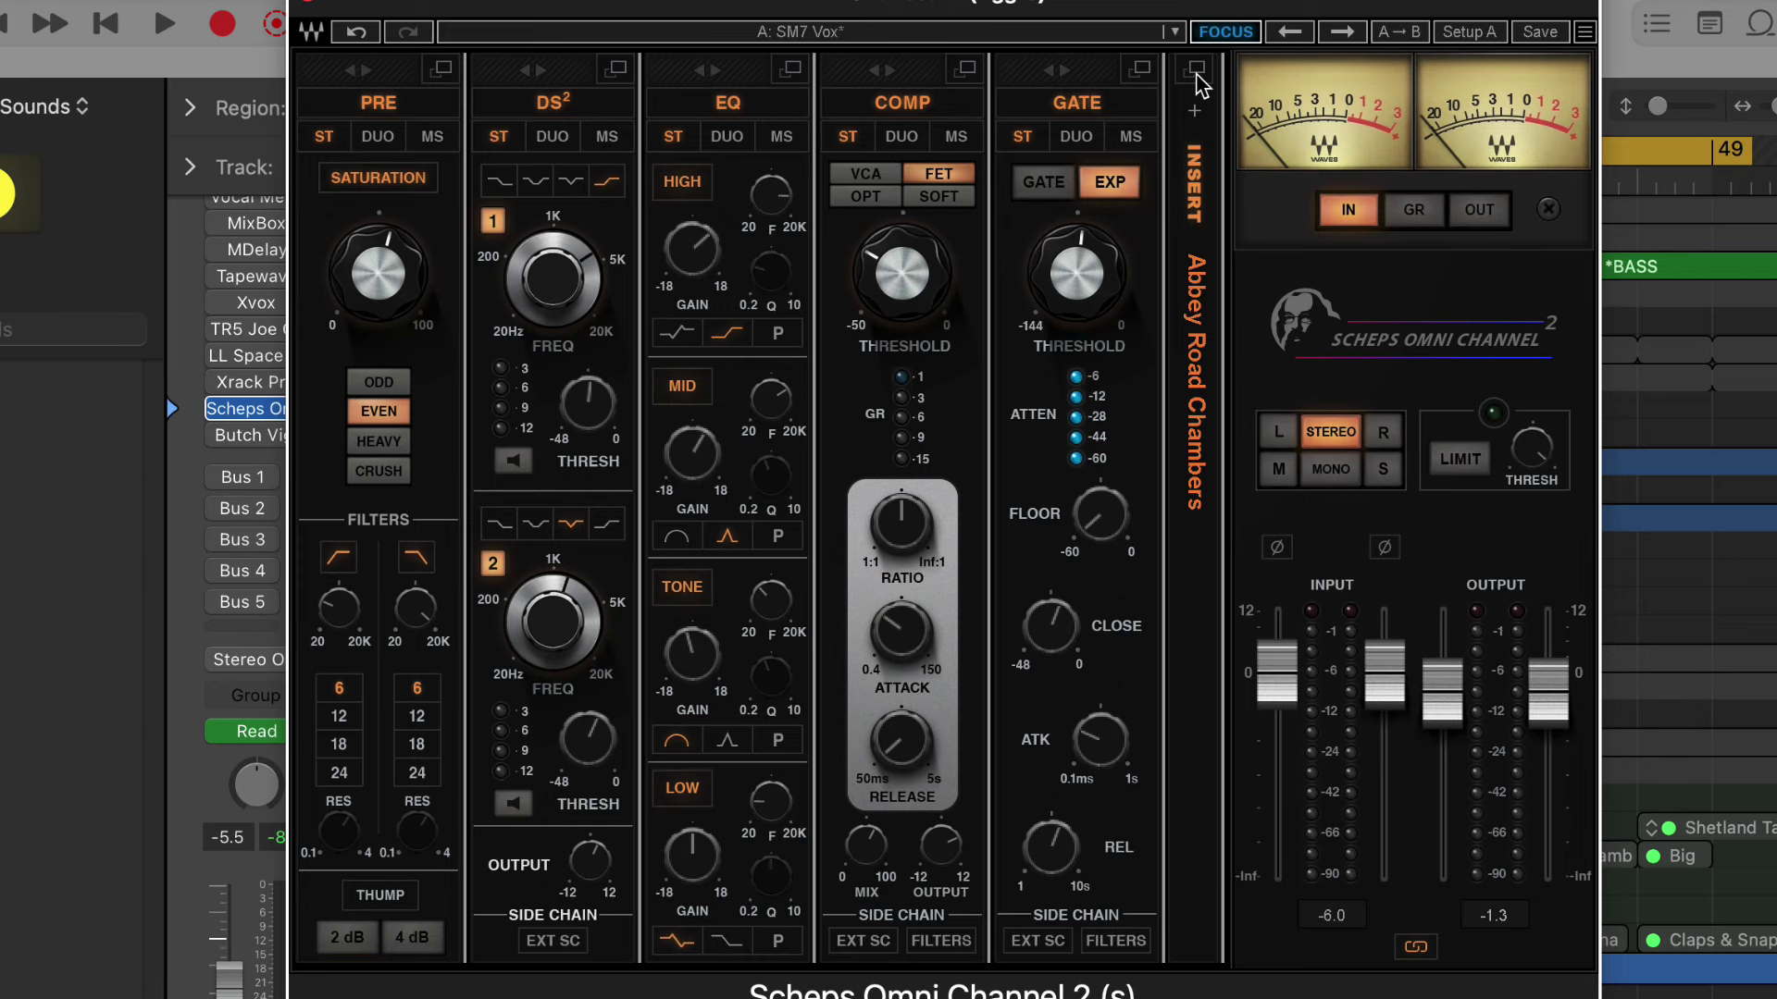
# Bypass the Abbey Road Chambers plugin in the channel strip's insert slot.
pyautogui.click(1199, 296)
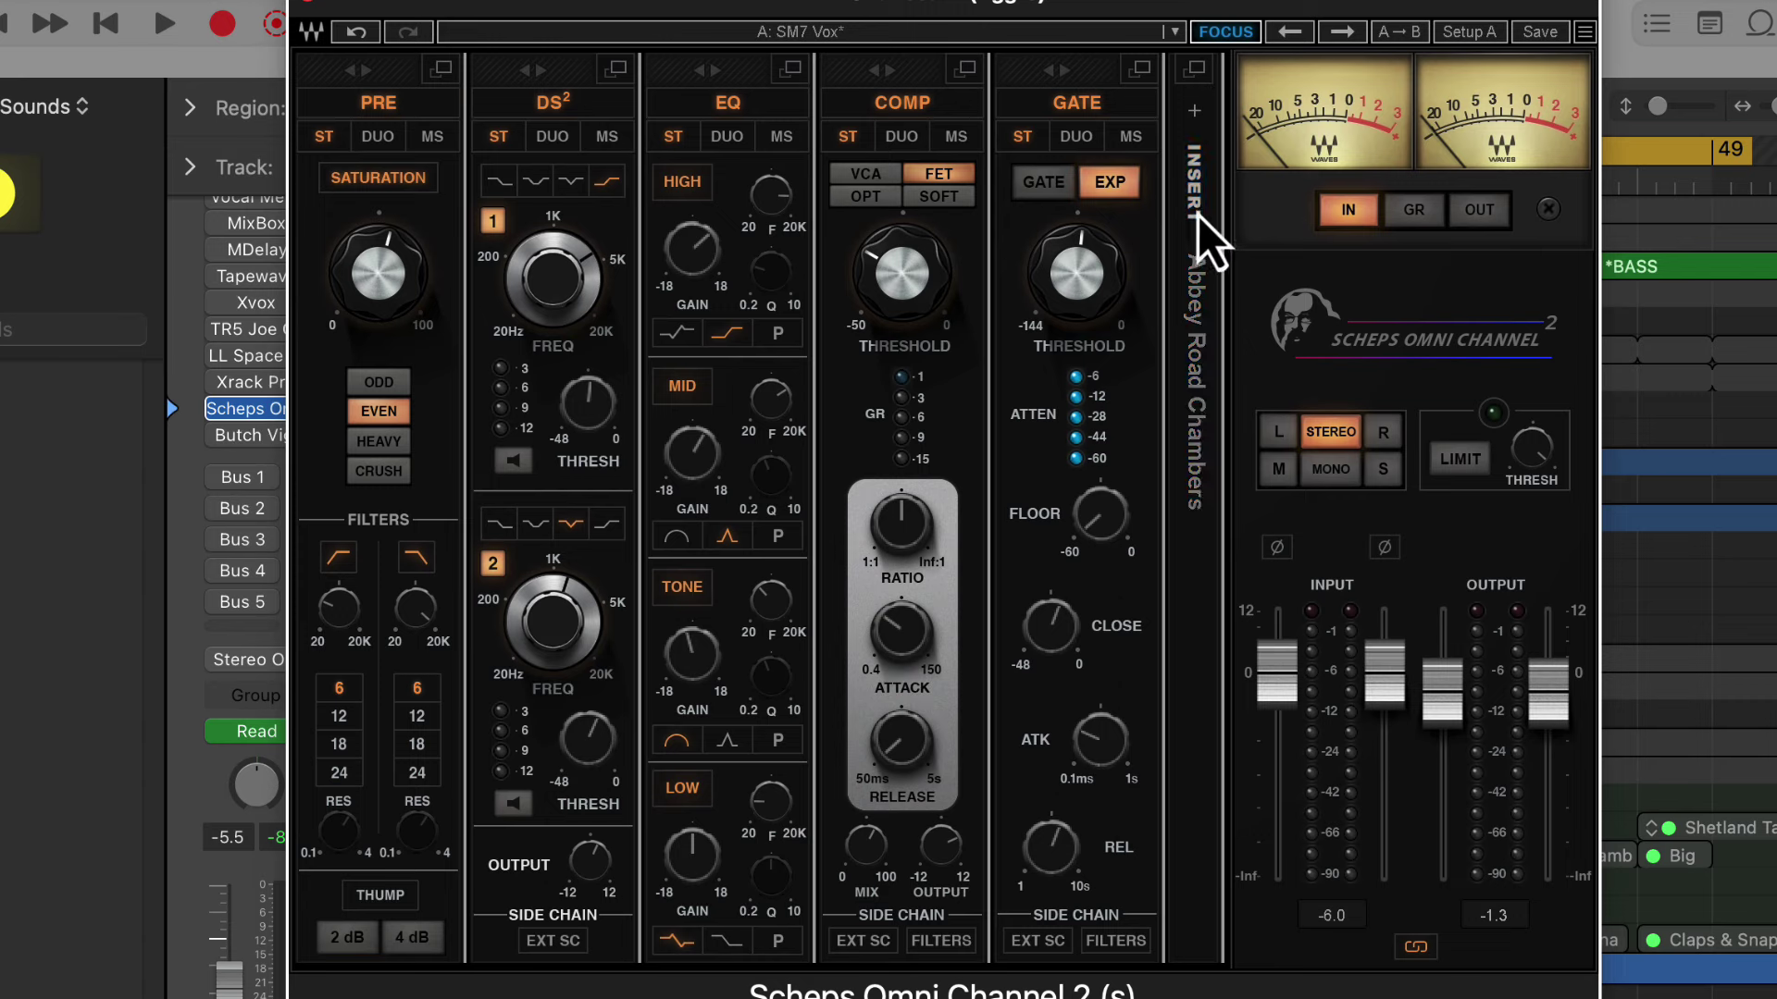
pyautogui.click(1198, 216)
pyautogui.click(1198, 216)
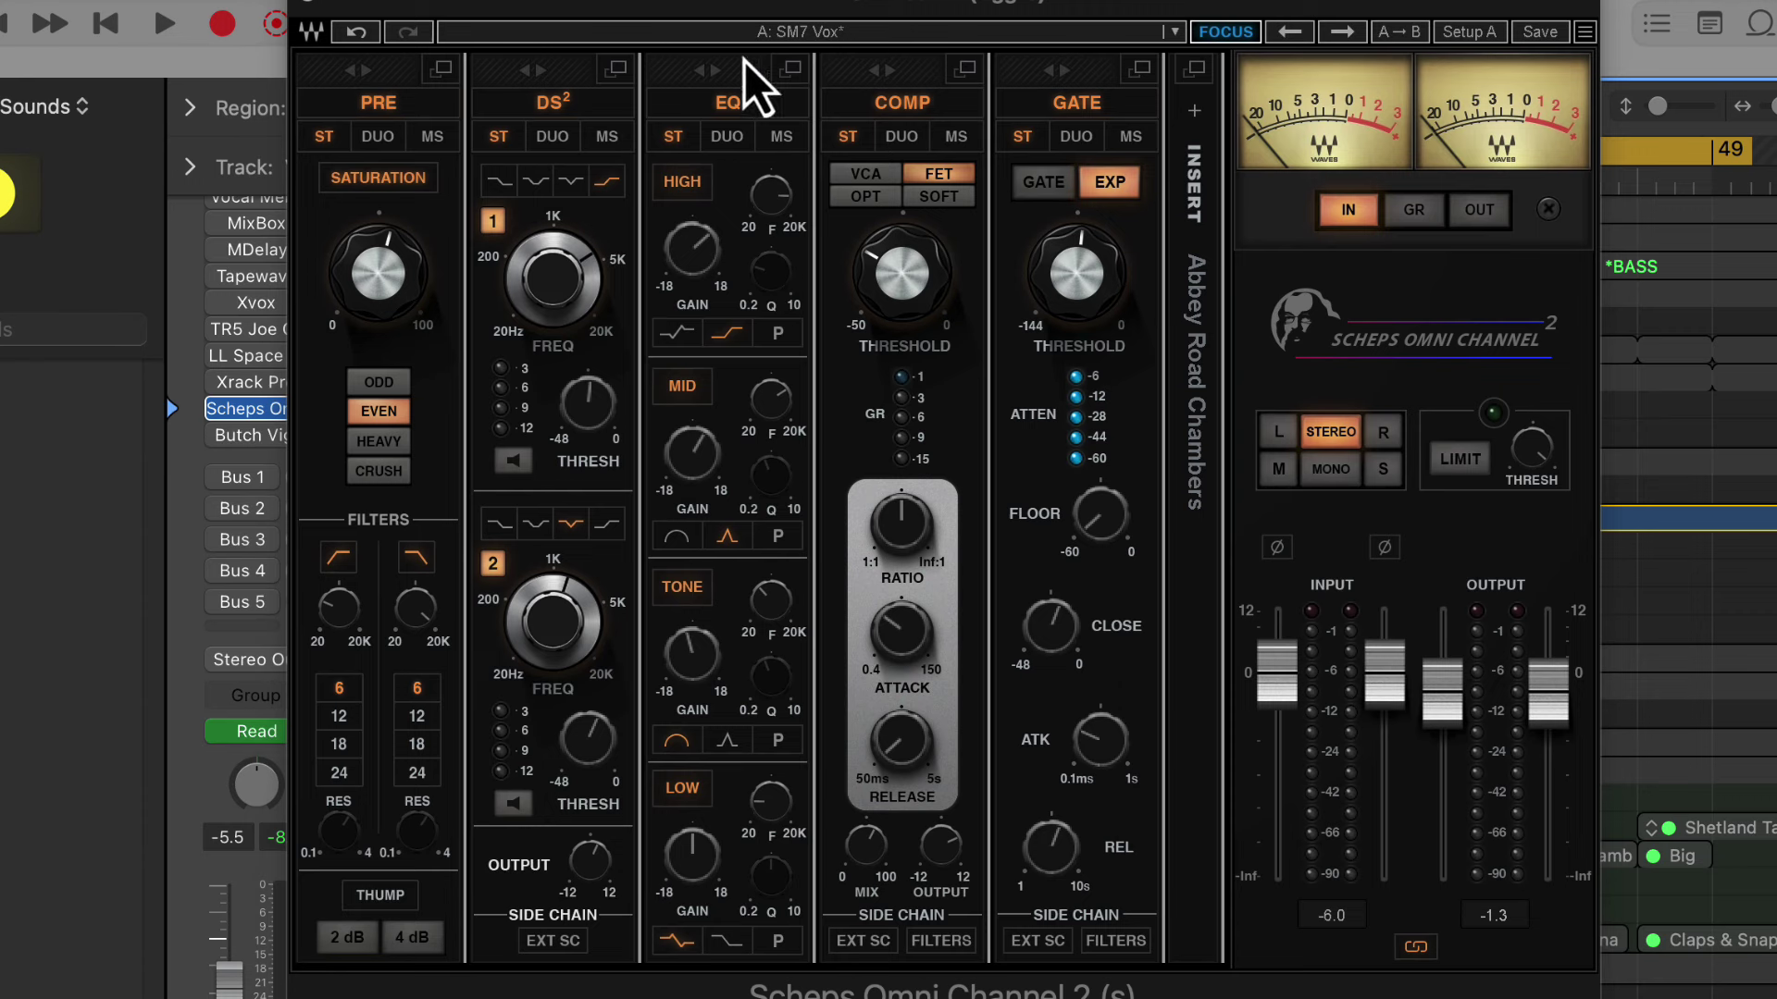
# Look through the factory presets in the Billy Bush group without loading a different one.
pyautogui.click(831, 37)
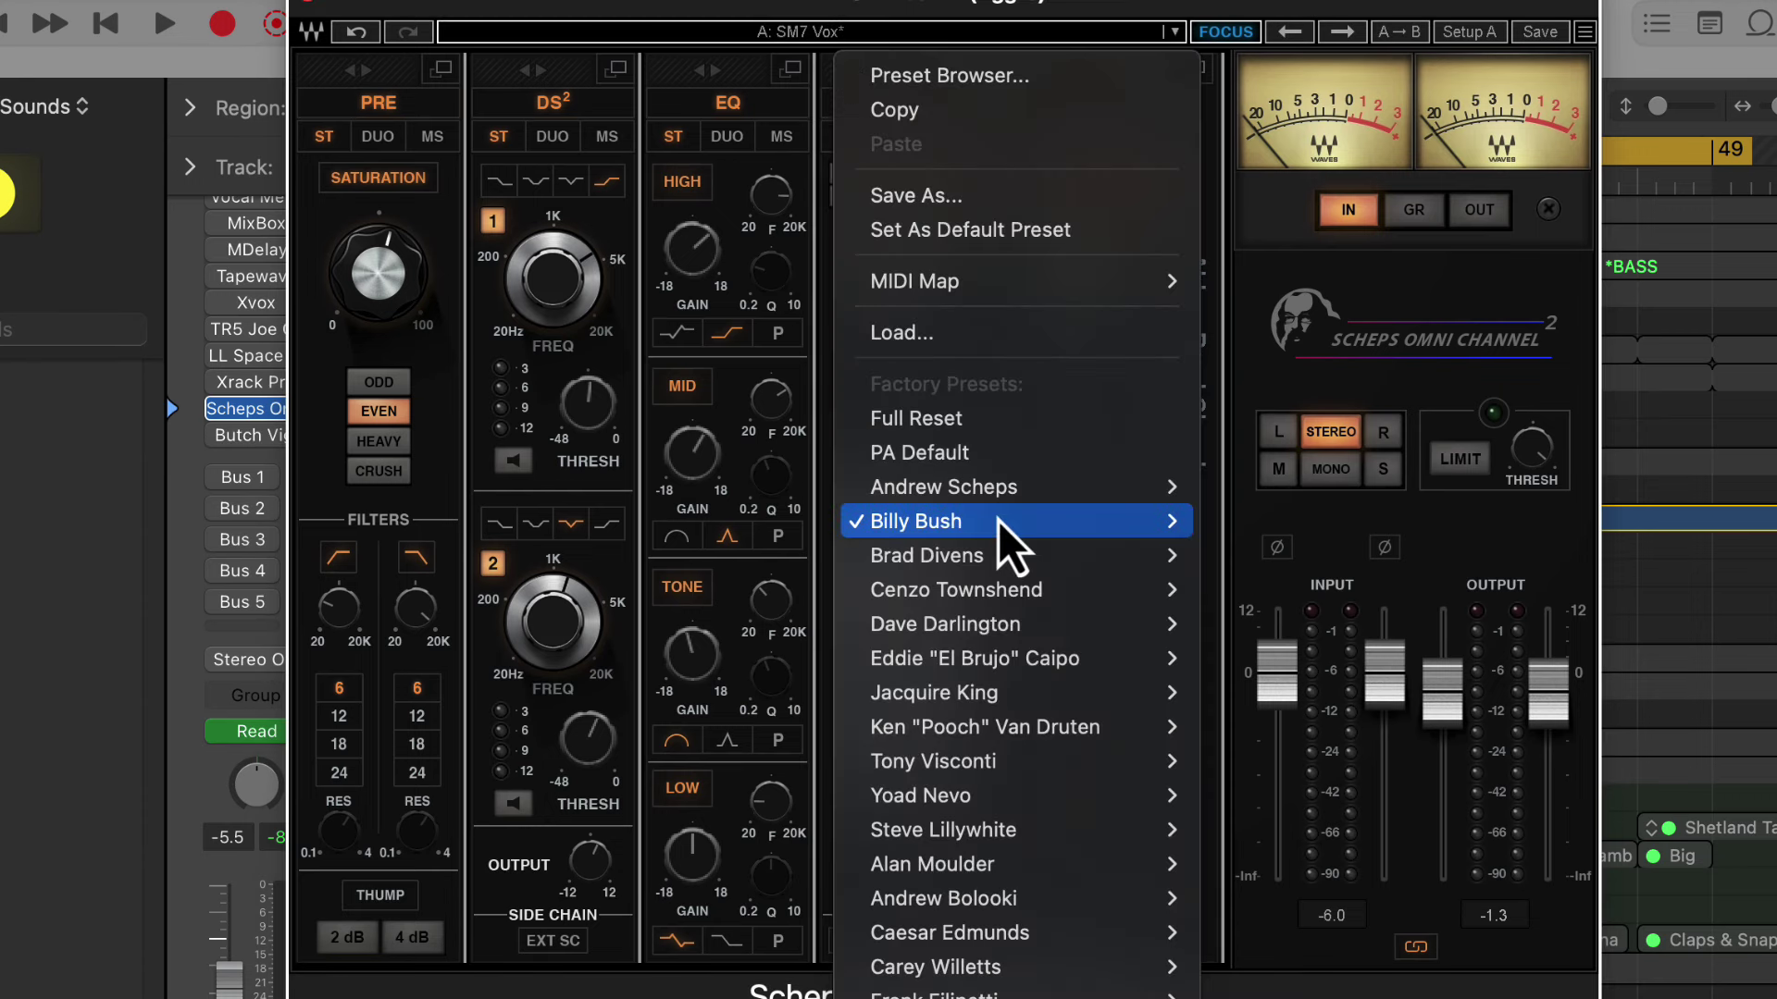
pyautogui.moveTo(896, 520)
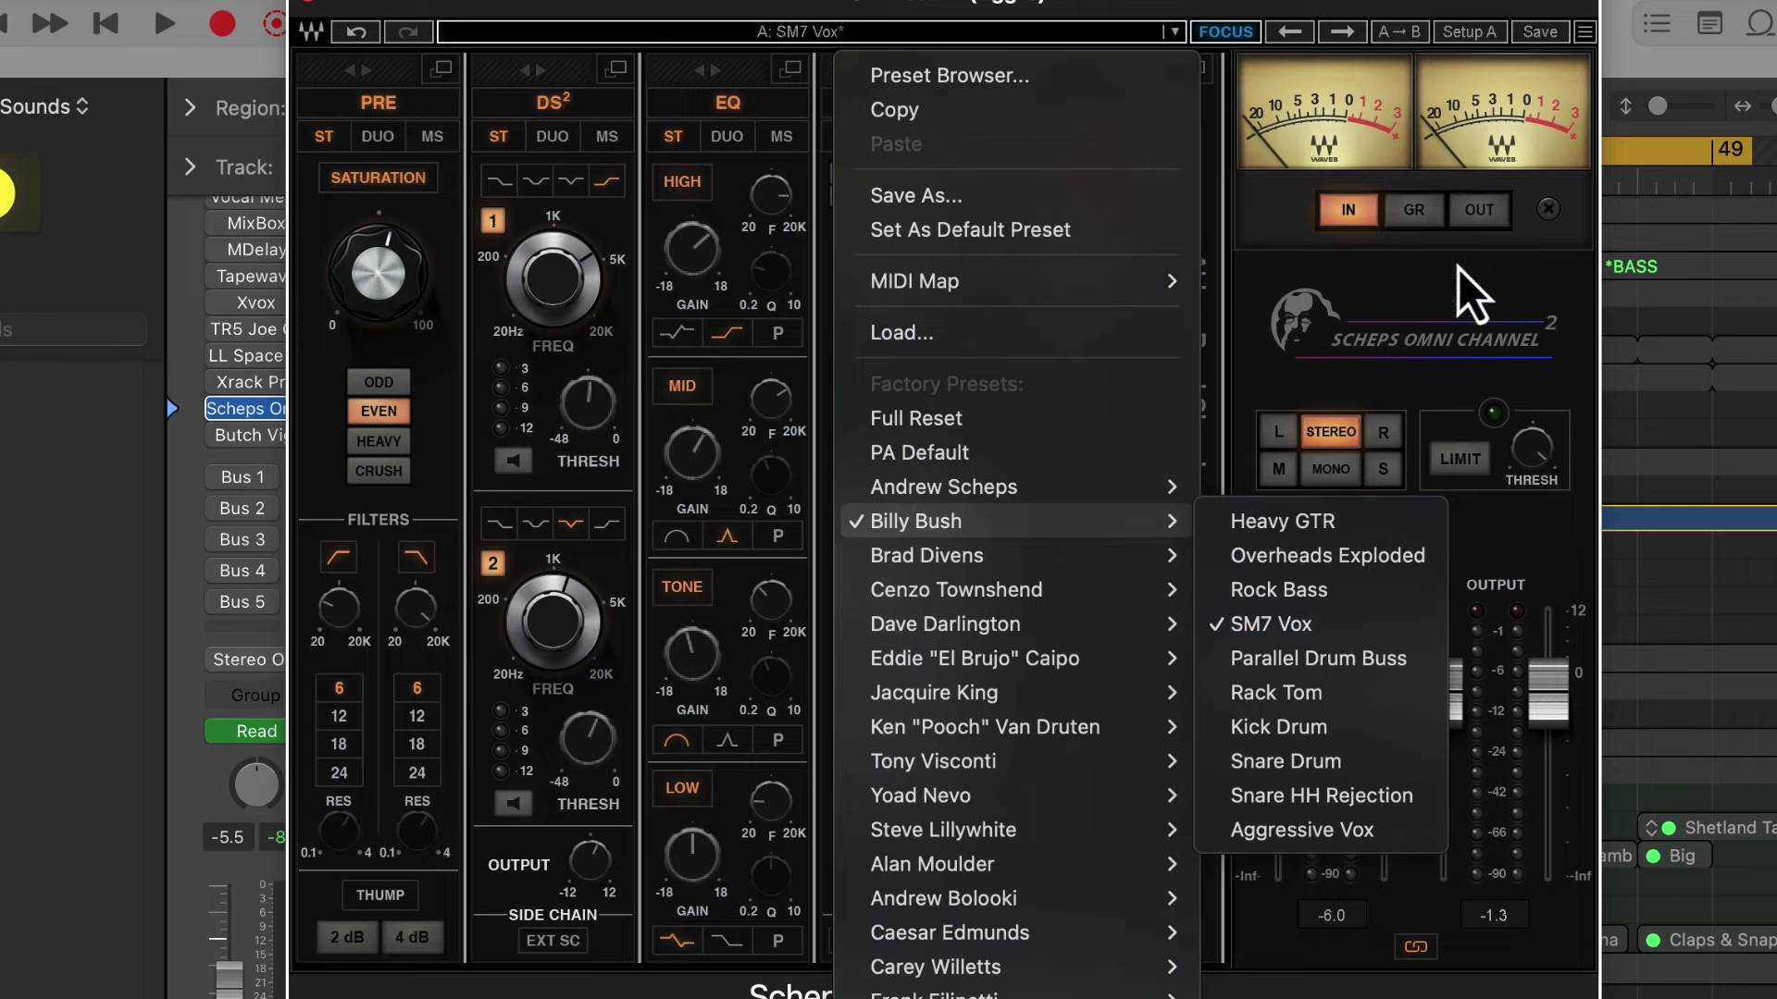
pyautogui.click(1488, 5)
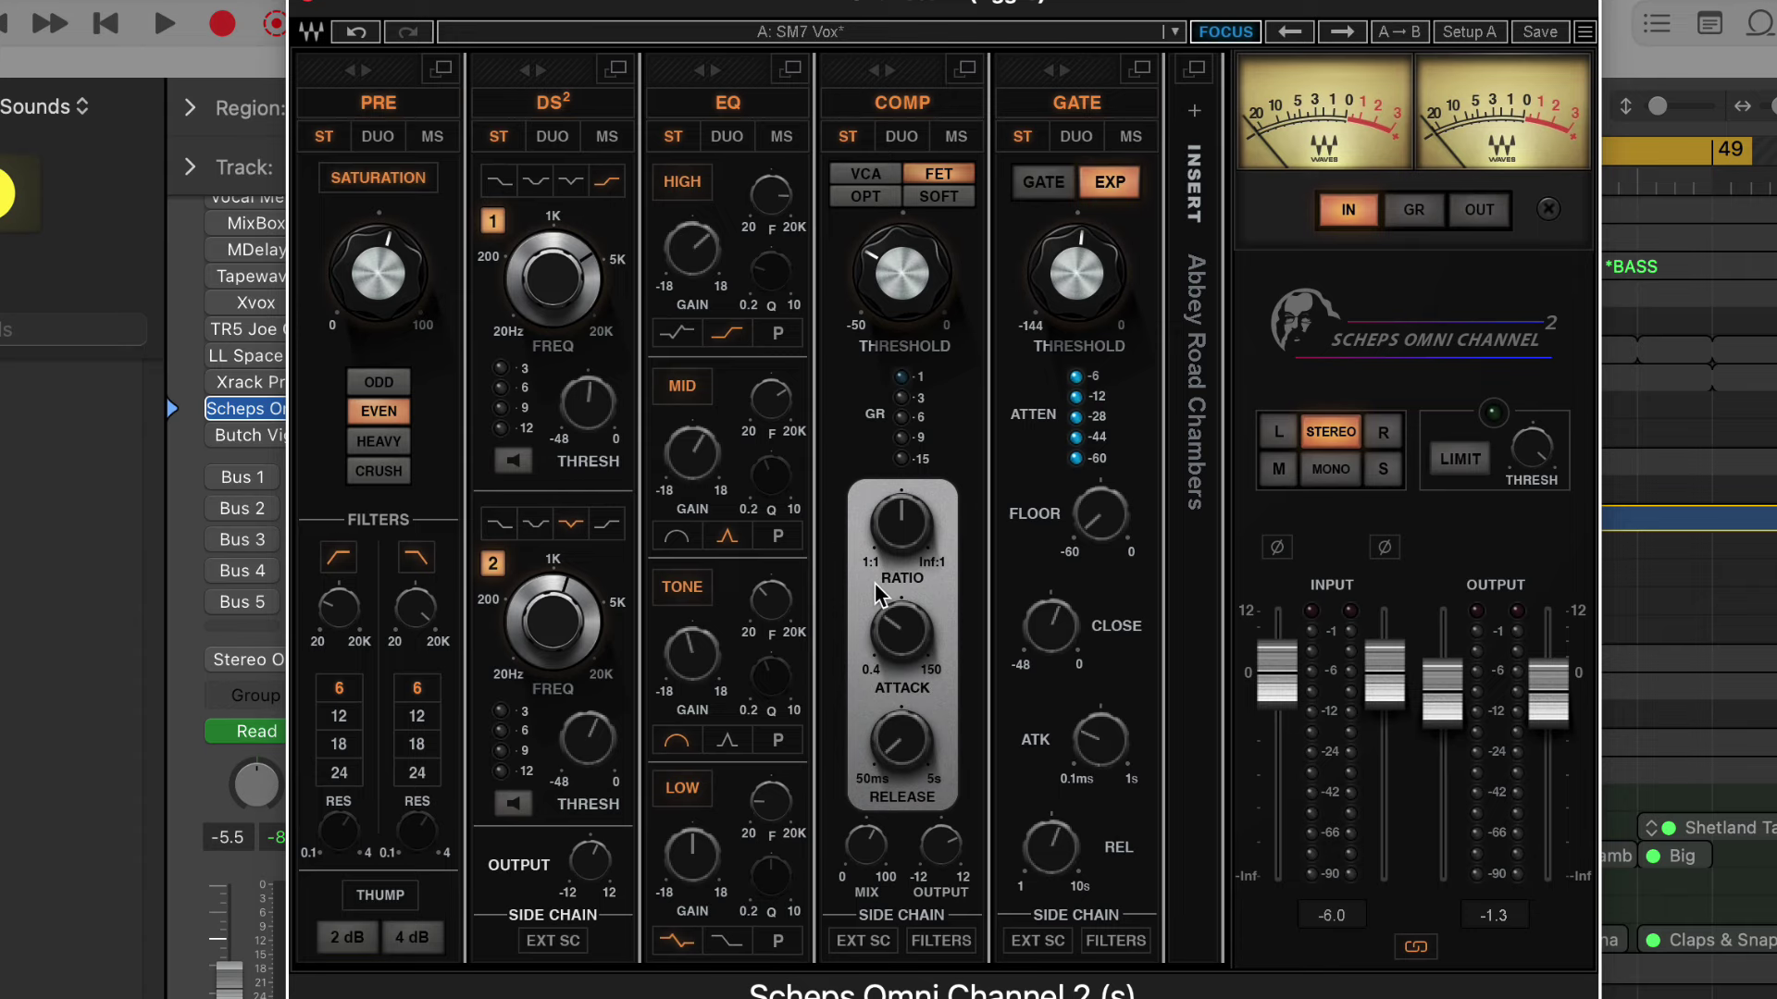
# Play the vocal section twice to hear the channel strip with the insert bypassed, stopping after each pass.
pyautogui.press('space')
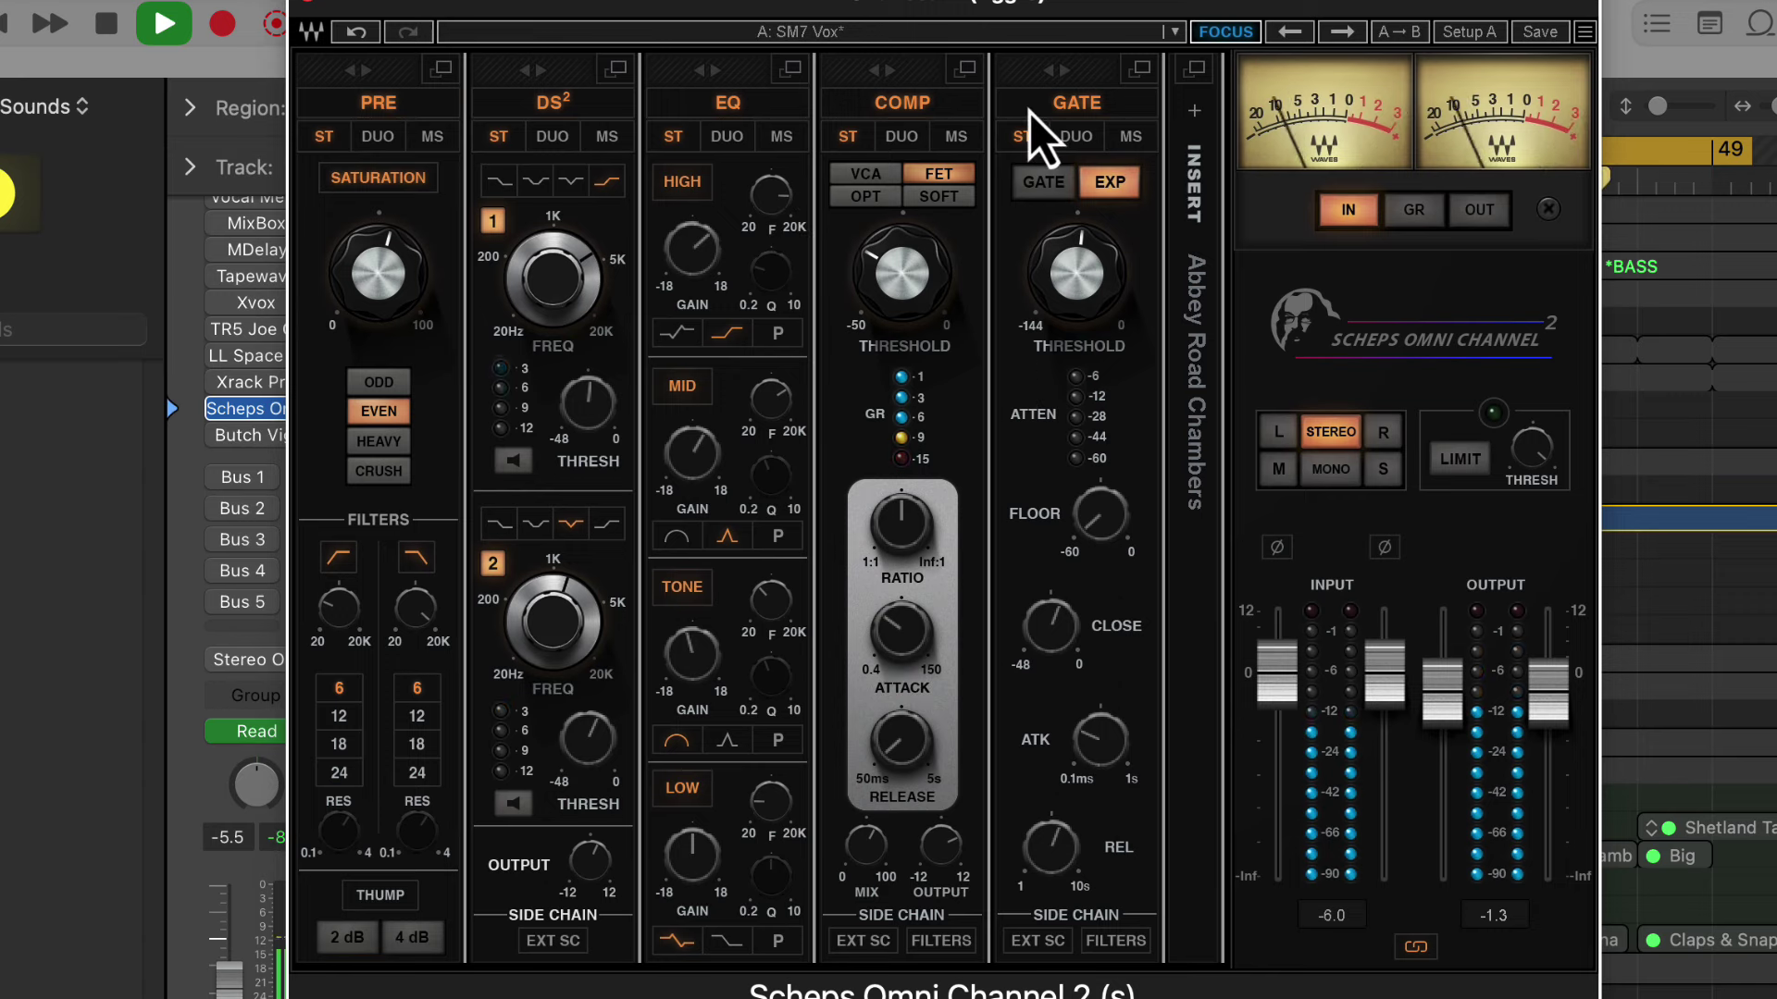
pyautogui.press('space')
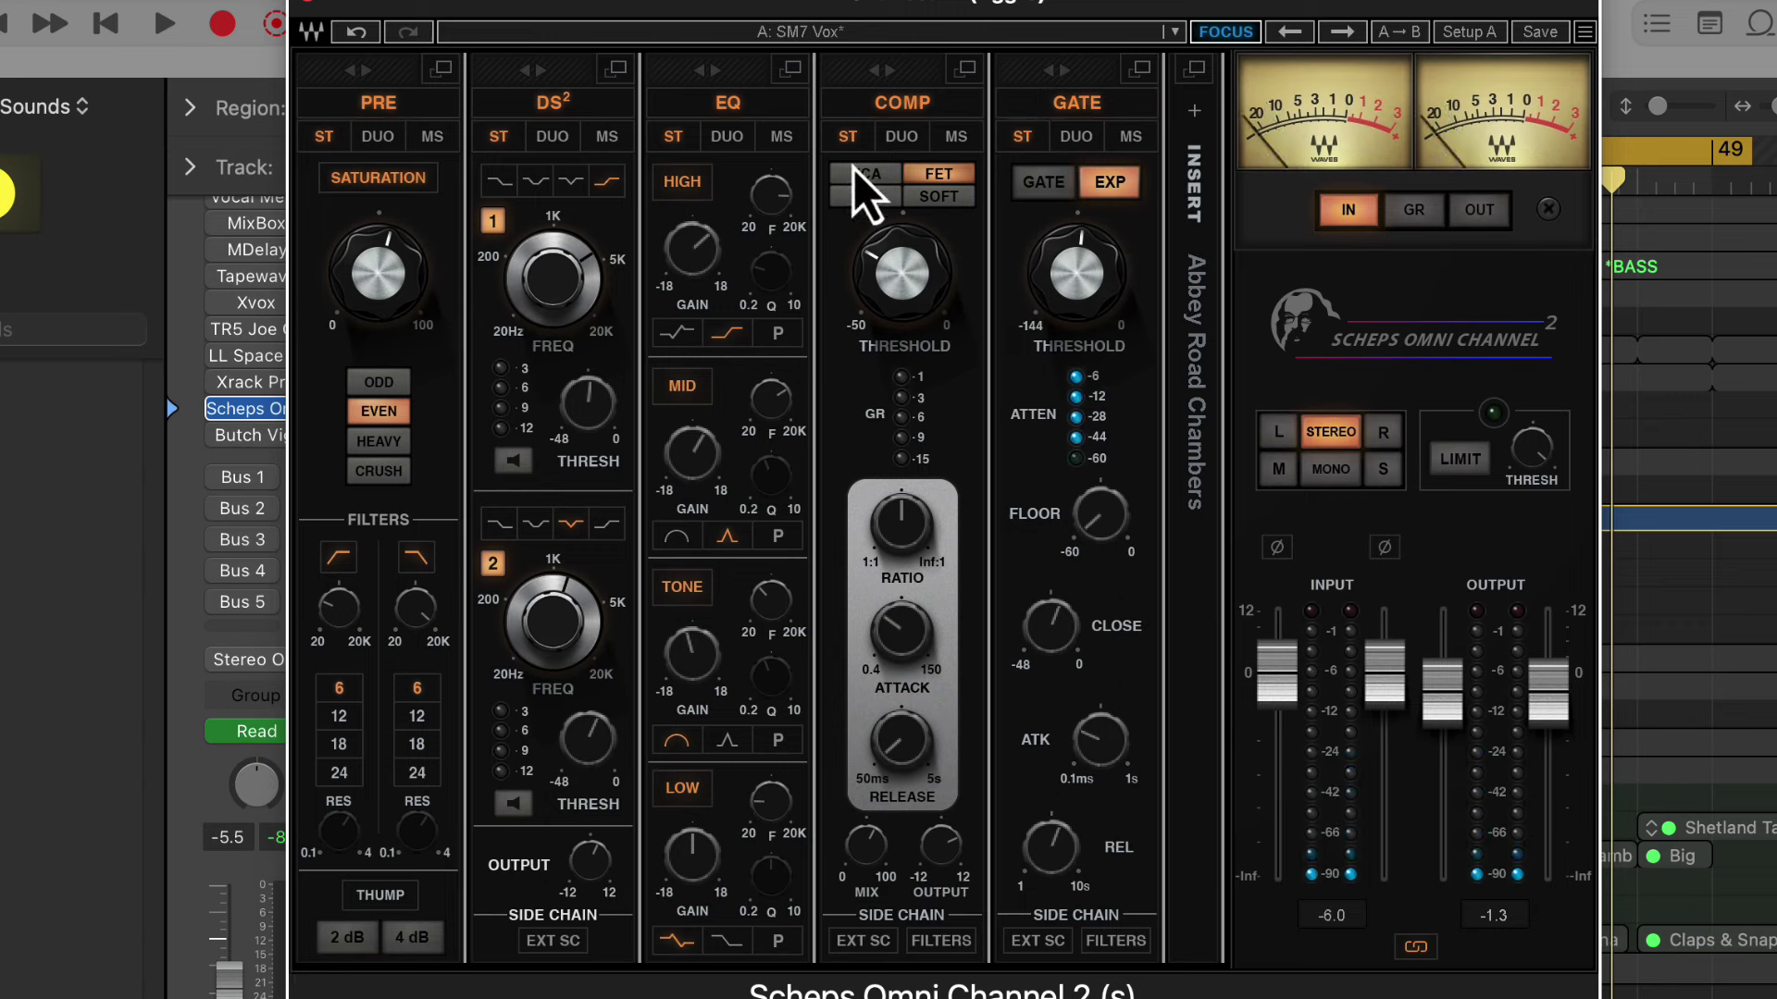
pyautogui.moveTo(244, 392)
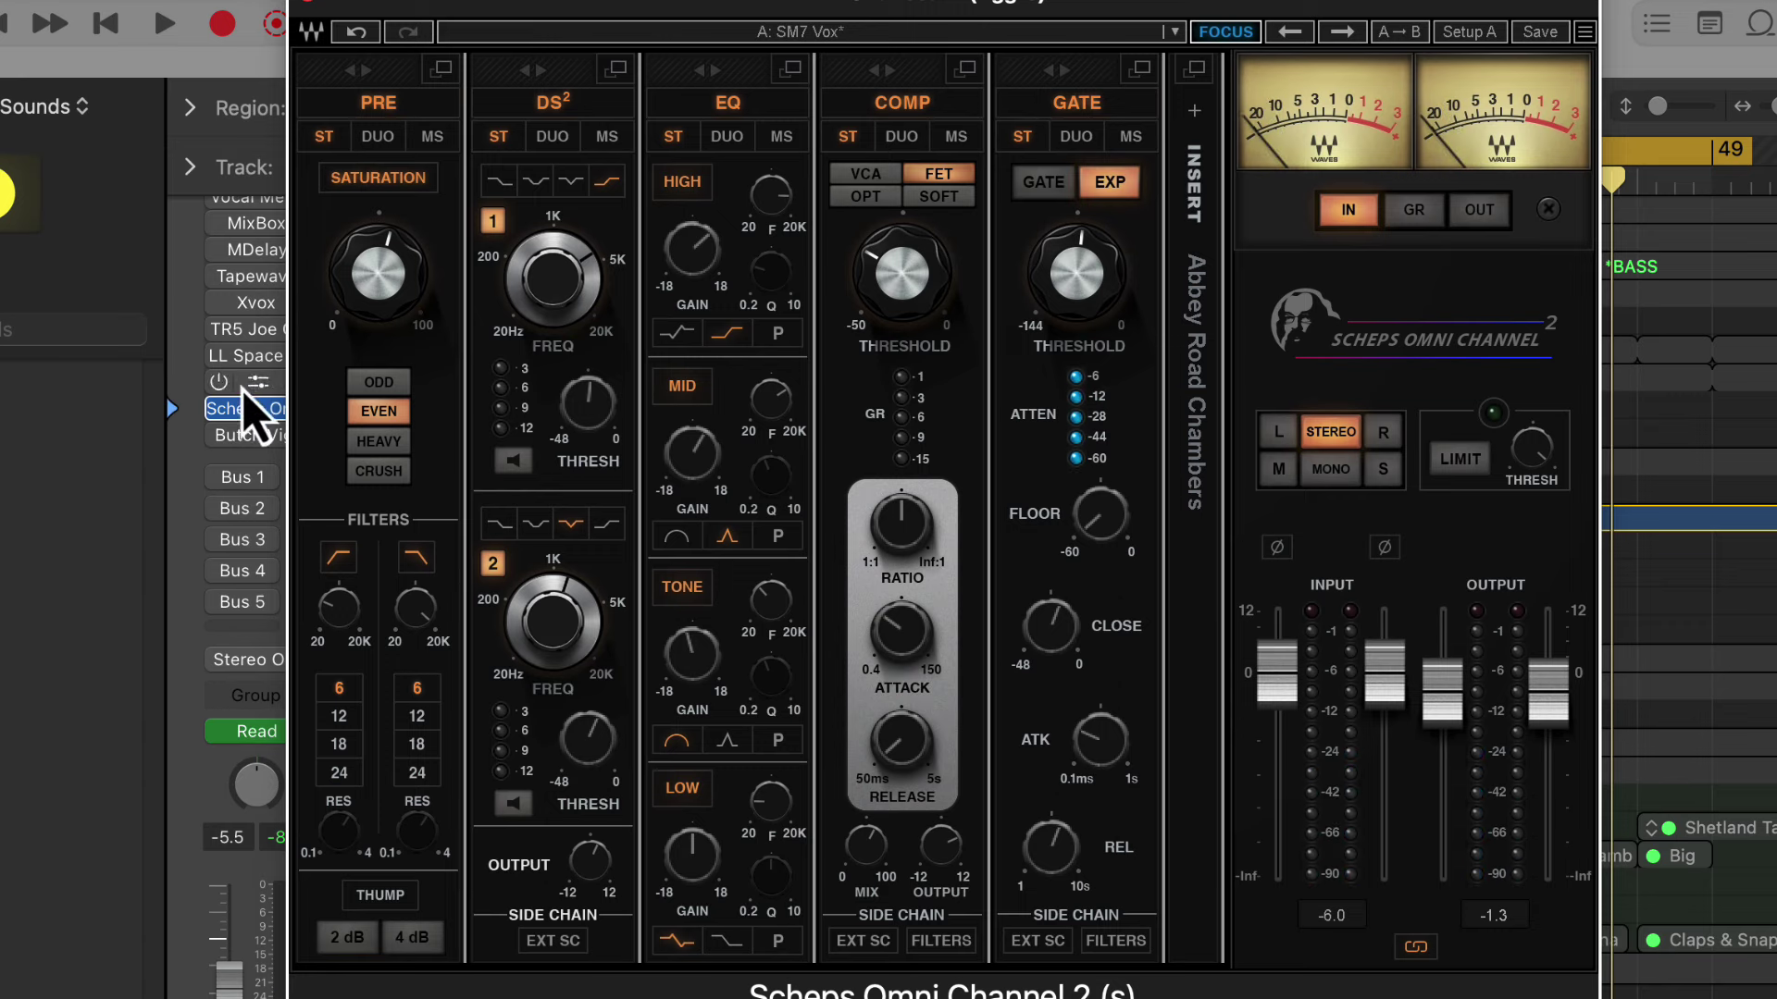
pyautogui.press('space')
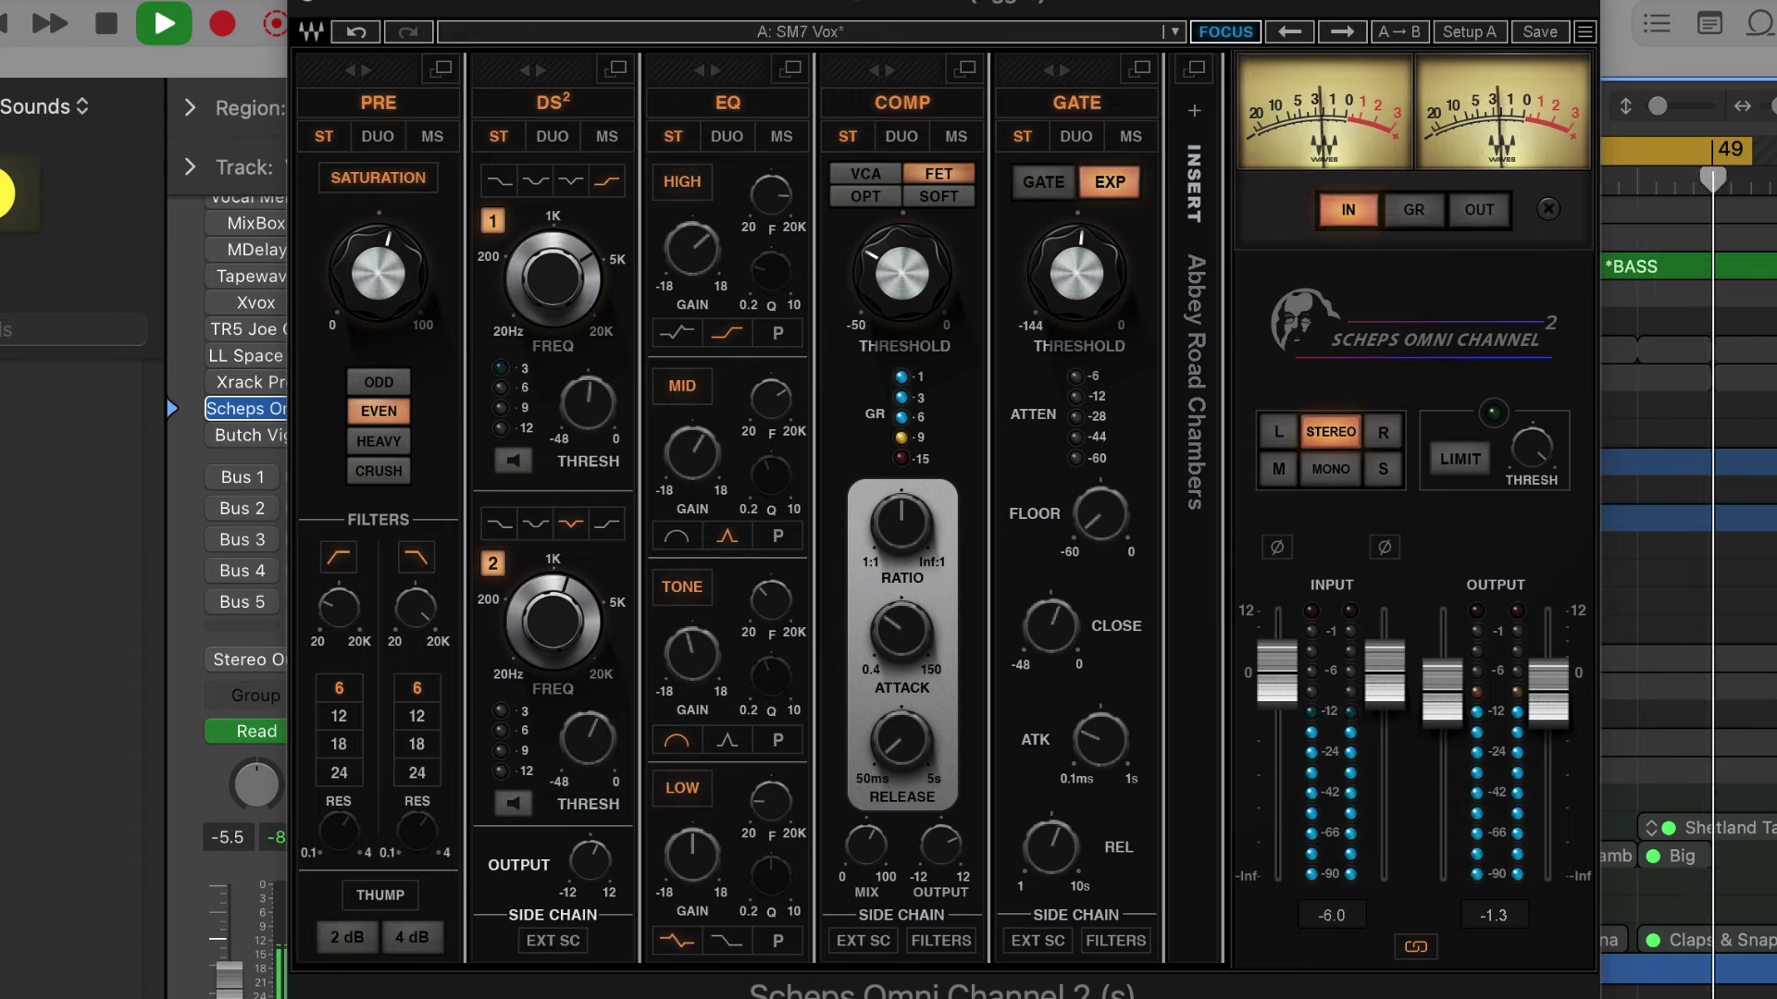
pyautogui.press('space')
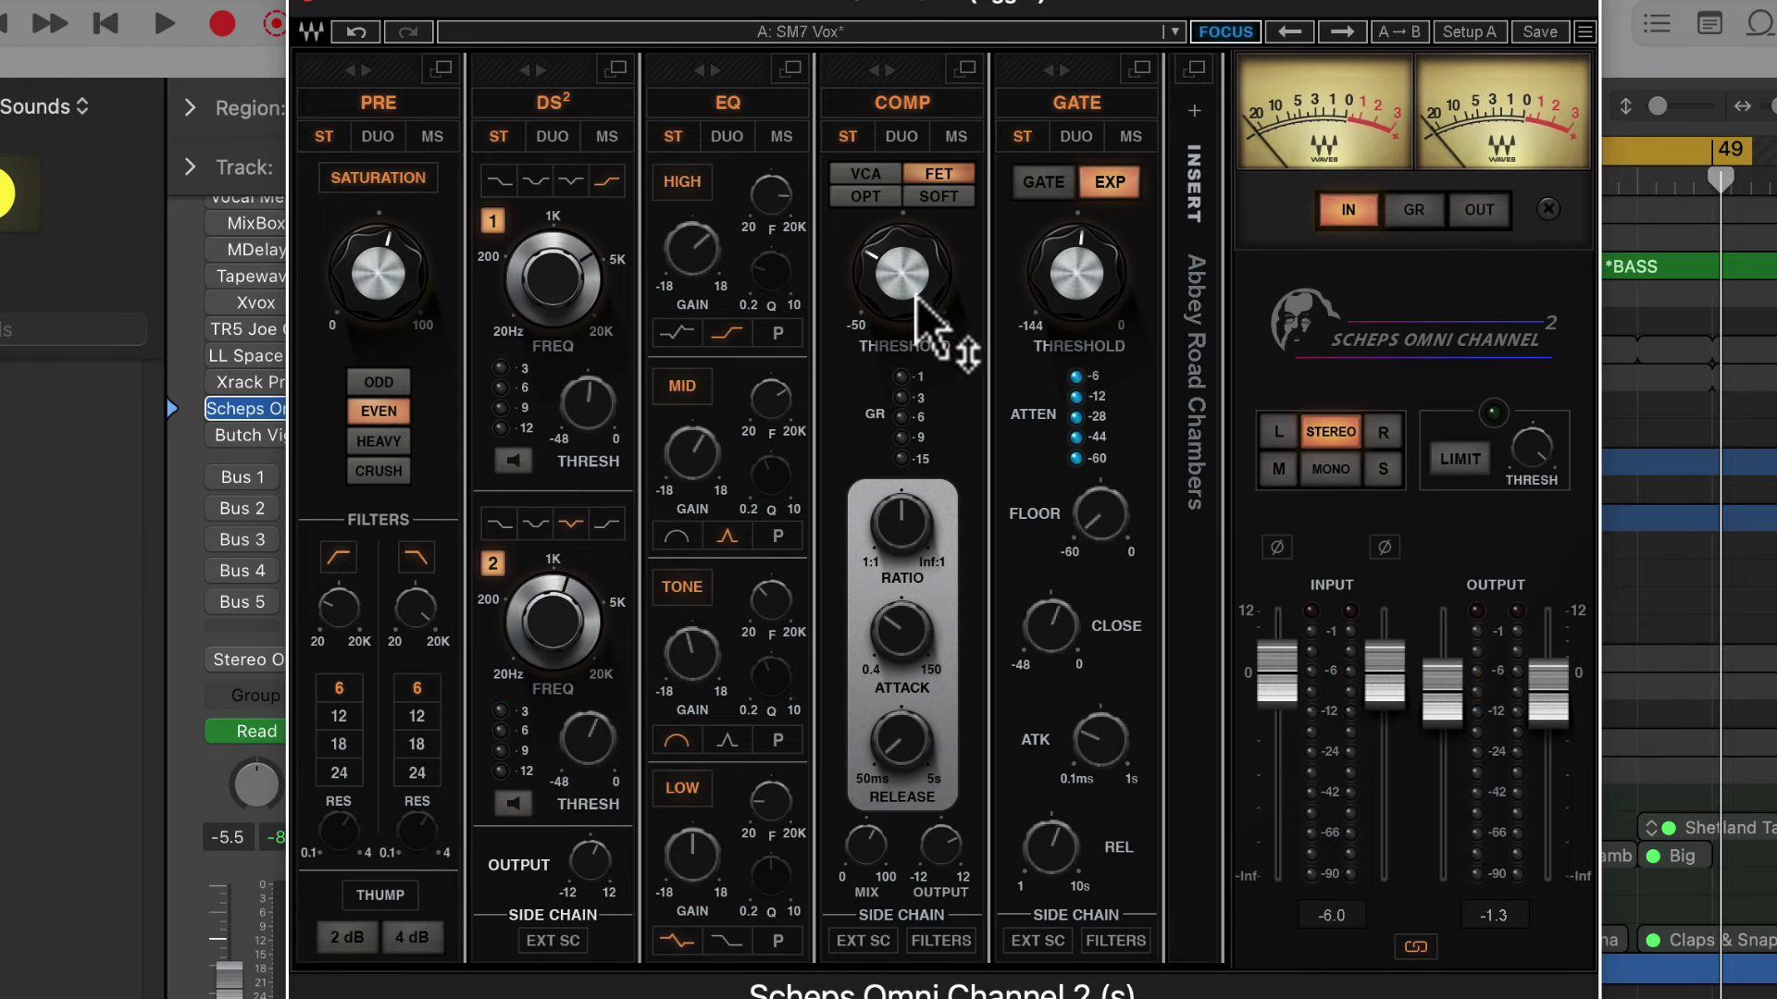
# Re-enable the Abbey Road Chambers insert and browse the plugin categories available for the slot, including the Delay list.
pyautogui.click(1201, 168)
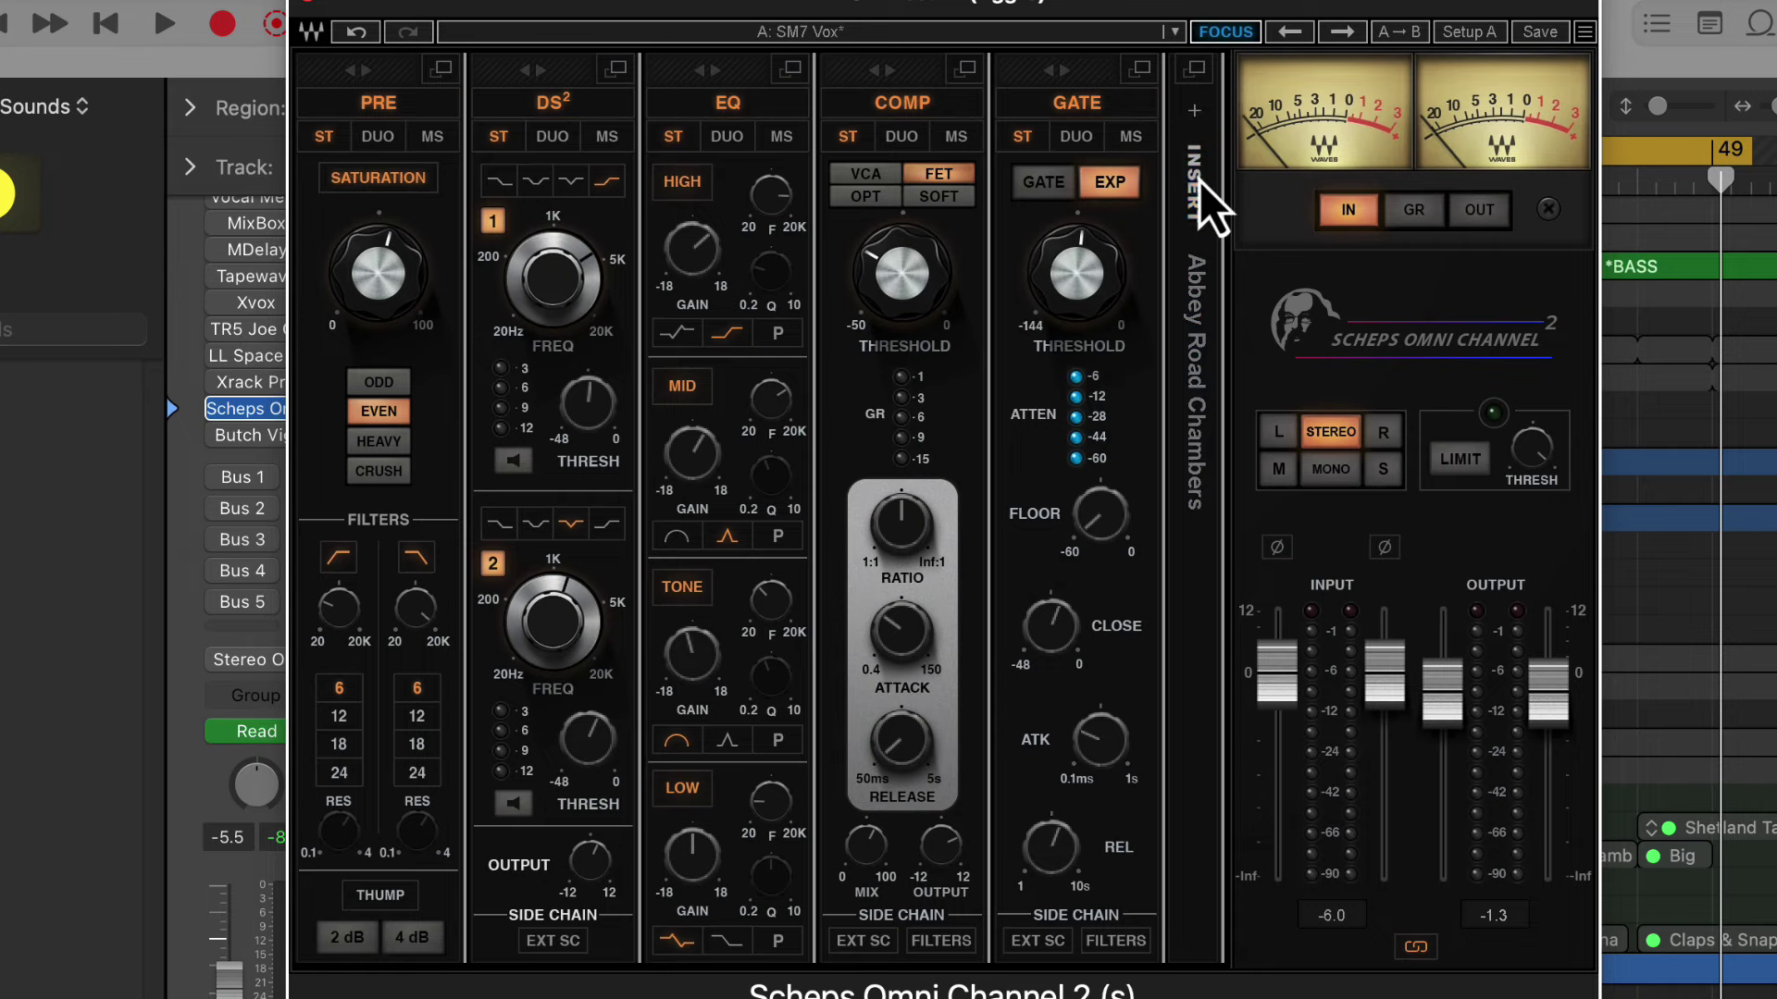
pyautogui.click(1197, 112)
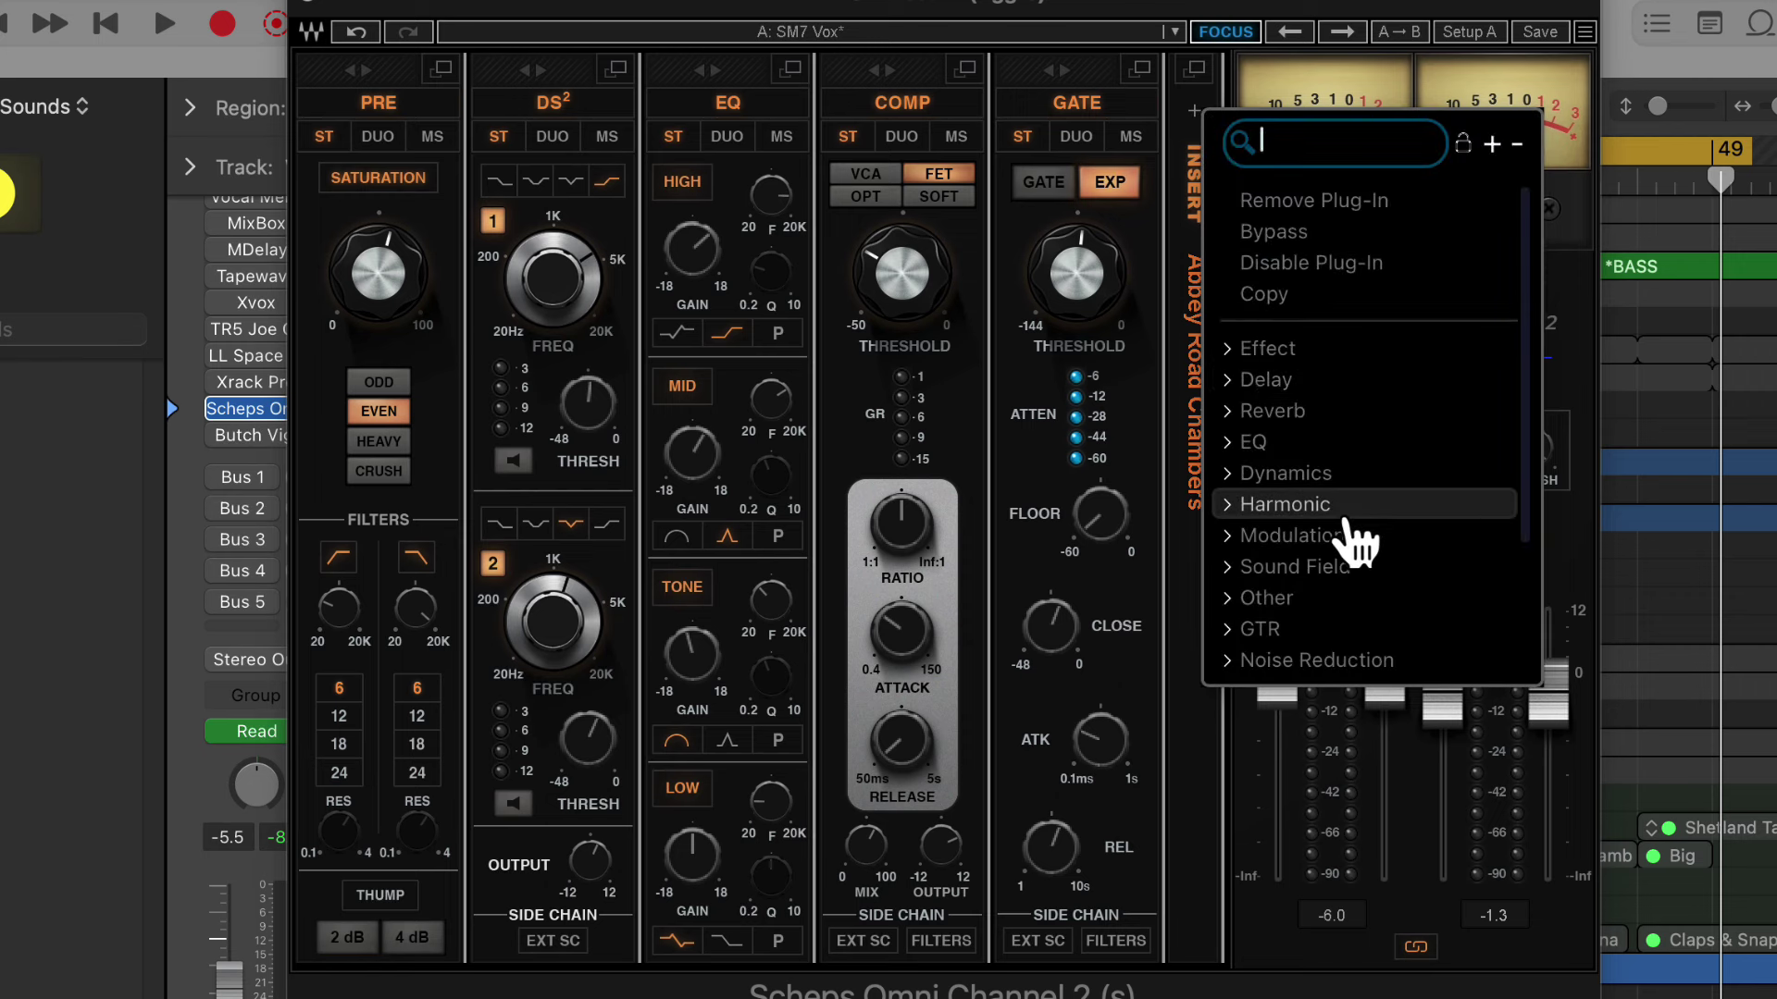
pyautogui.scroll(-3, 1353, 481)
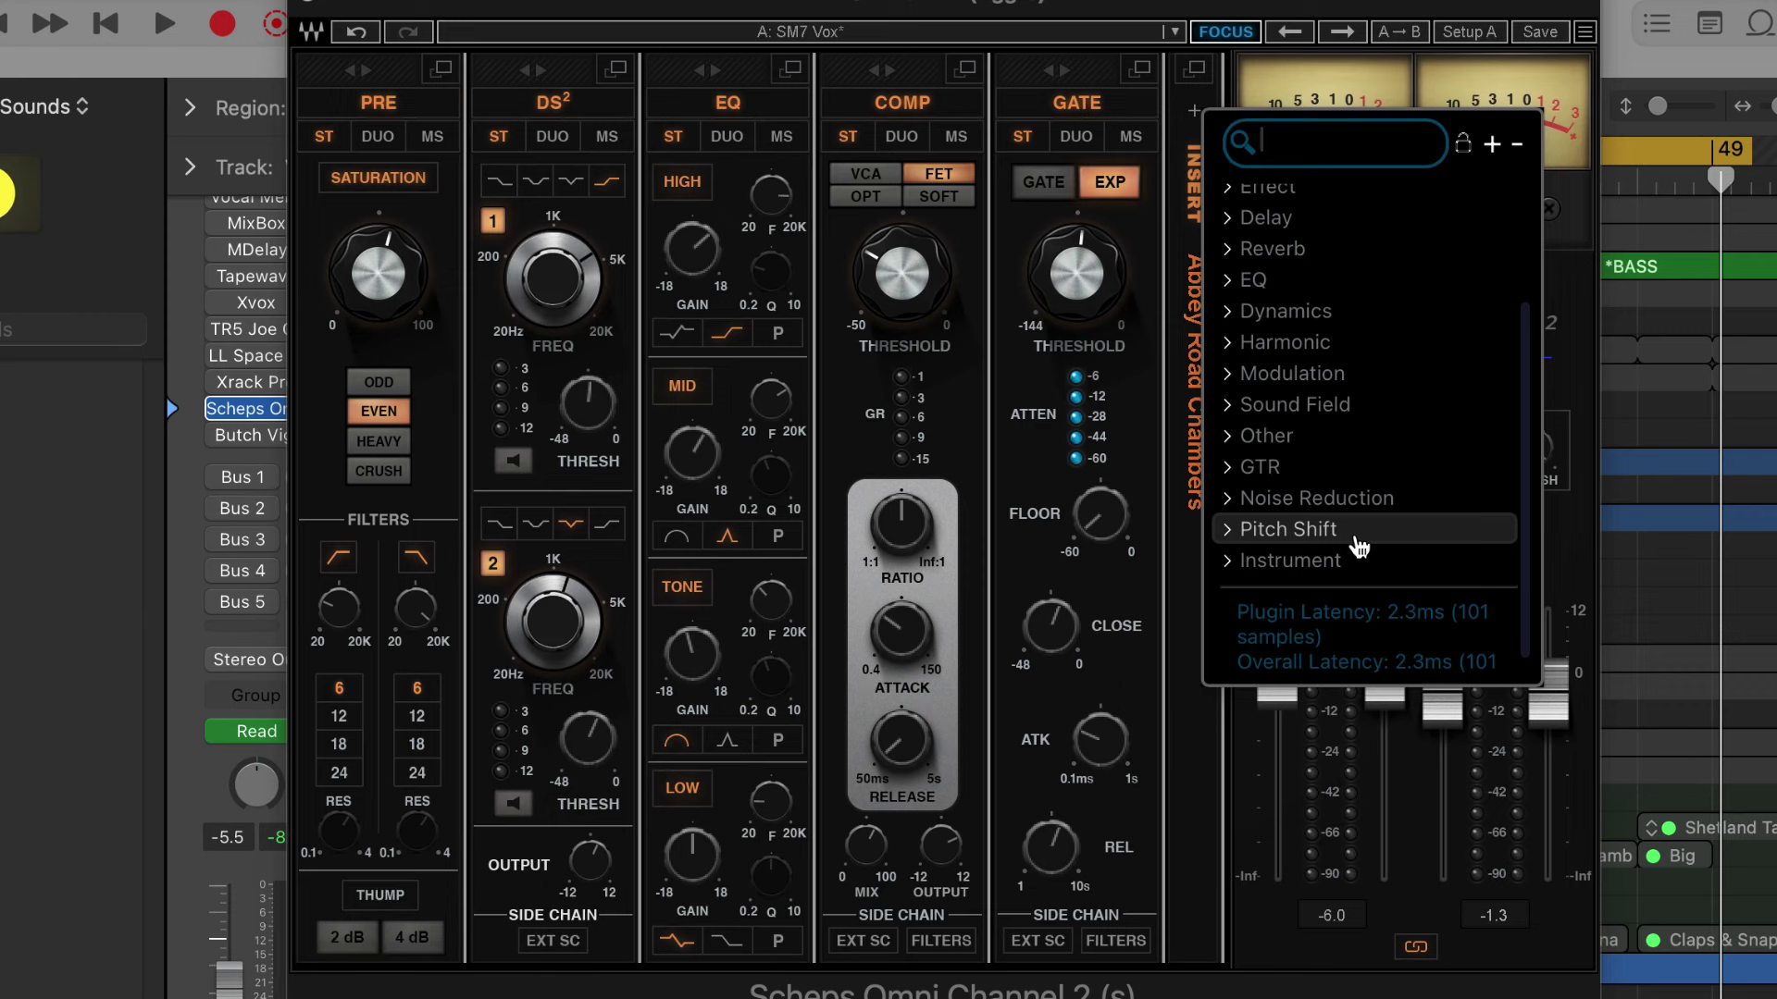
pyautogui.scroll(-1, 1360, 551)
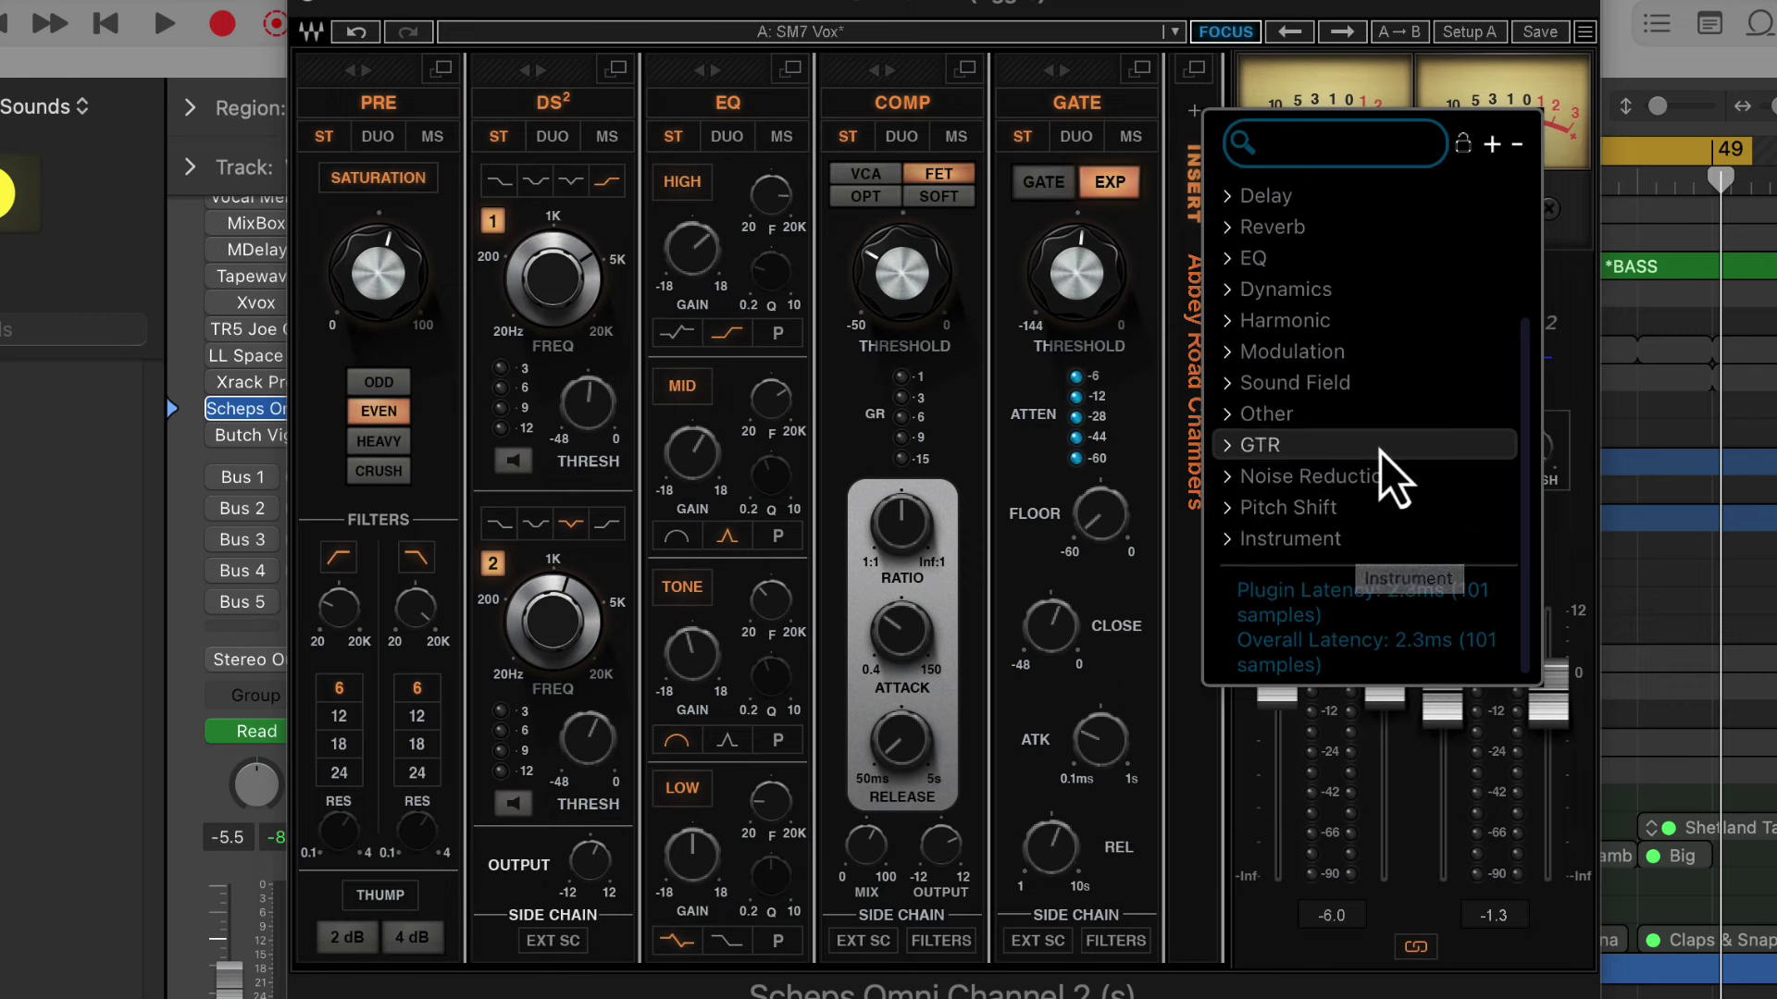
pyautogui.scroll(5, 1371, 458)
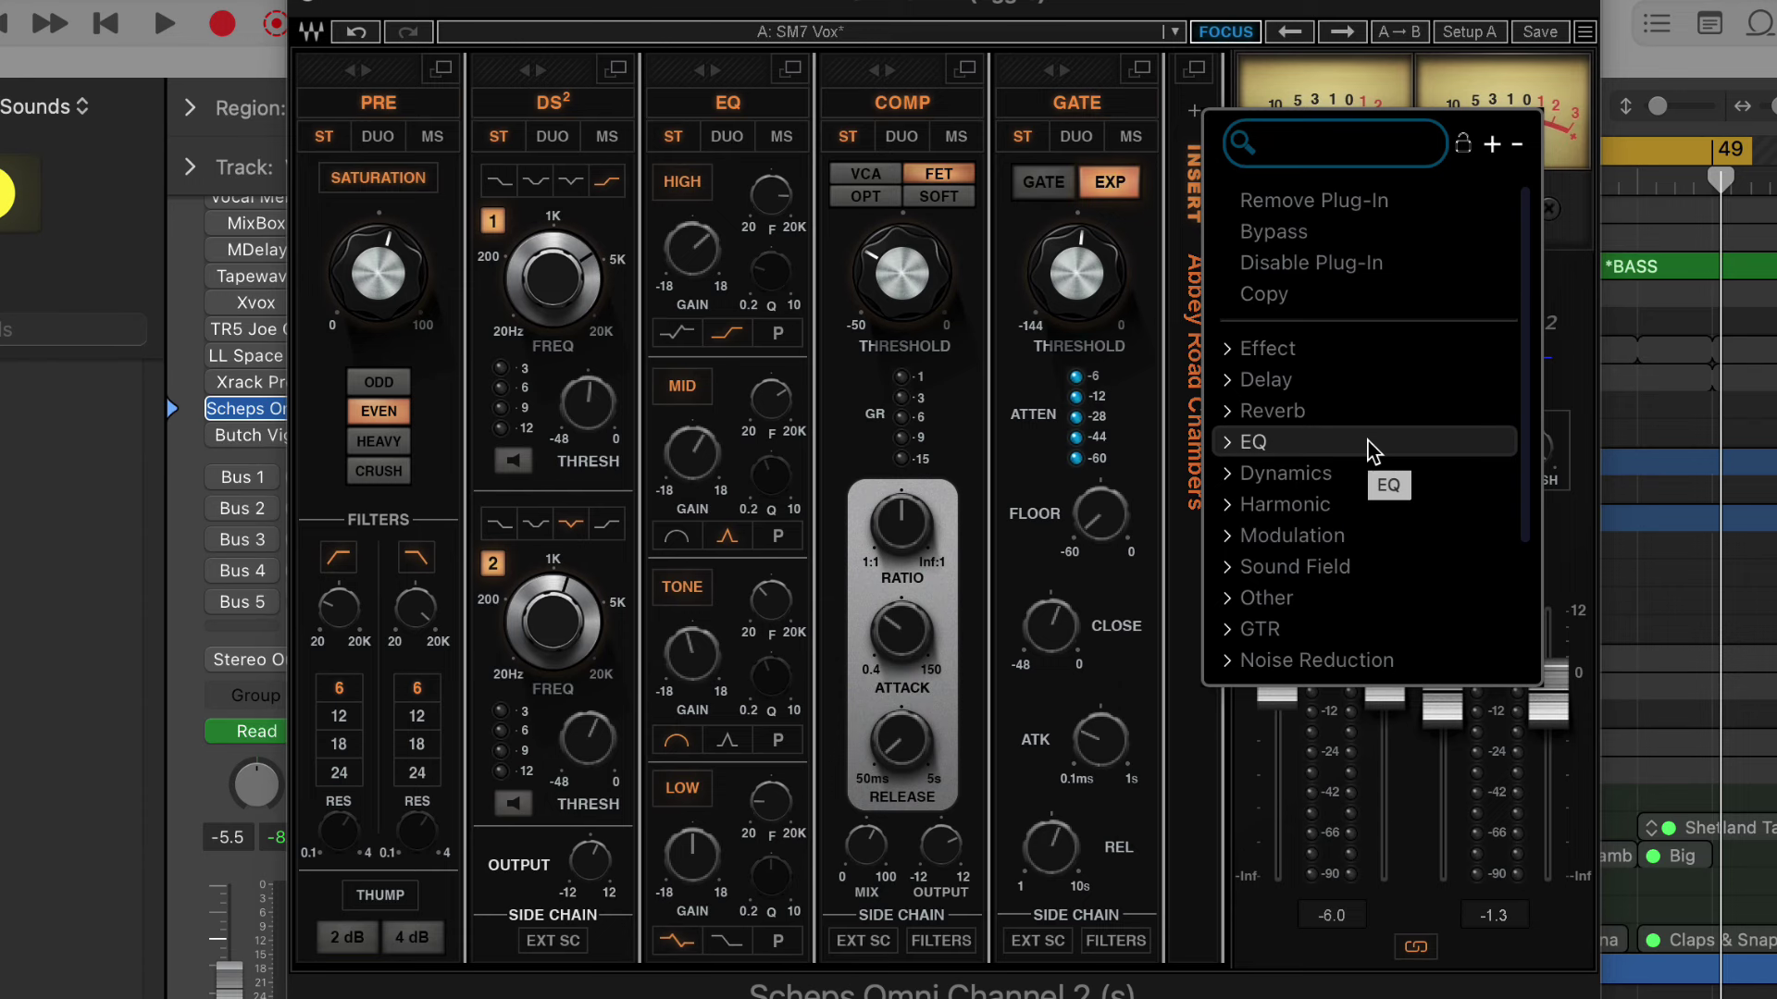
pyautogui.scroll(-5, 1373, 452)
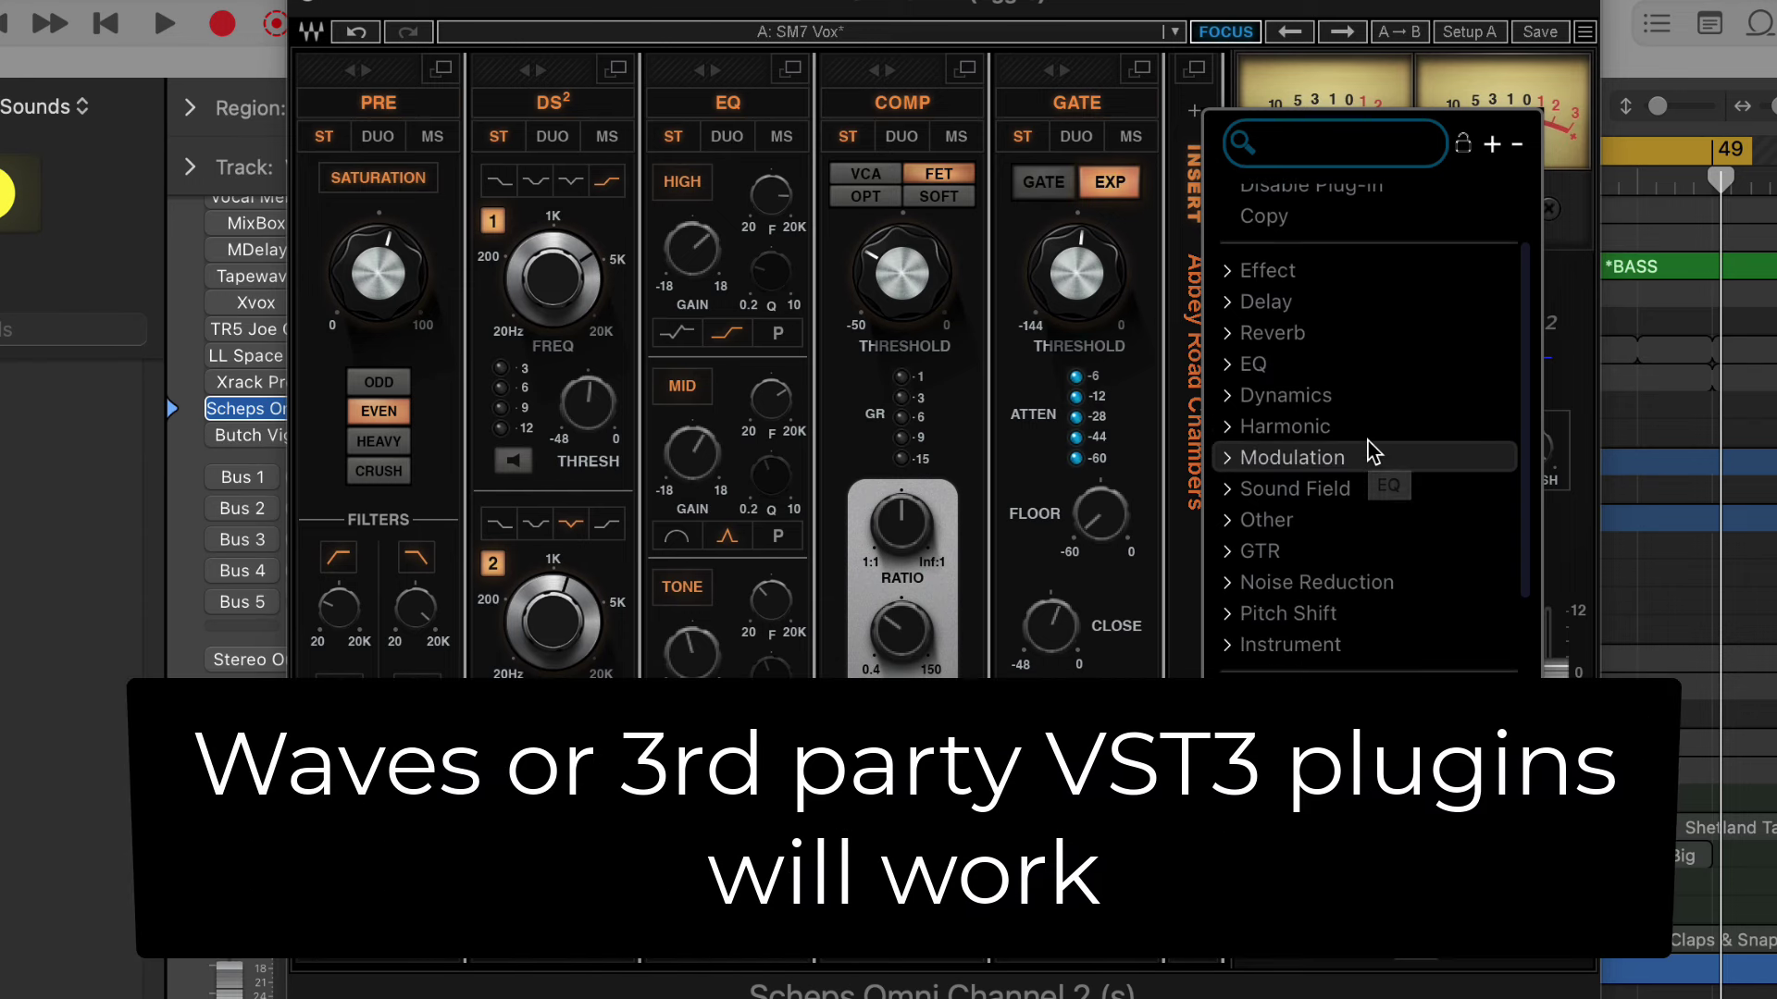
pyautogui.scroll(5, 1370, 448)
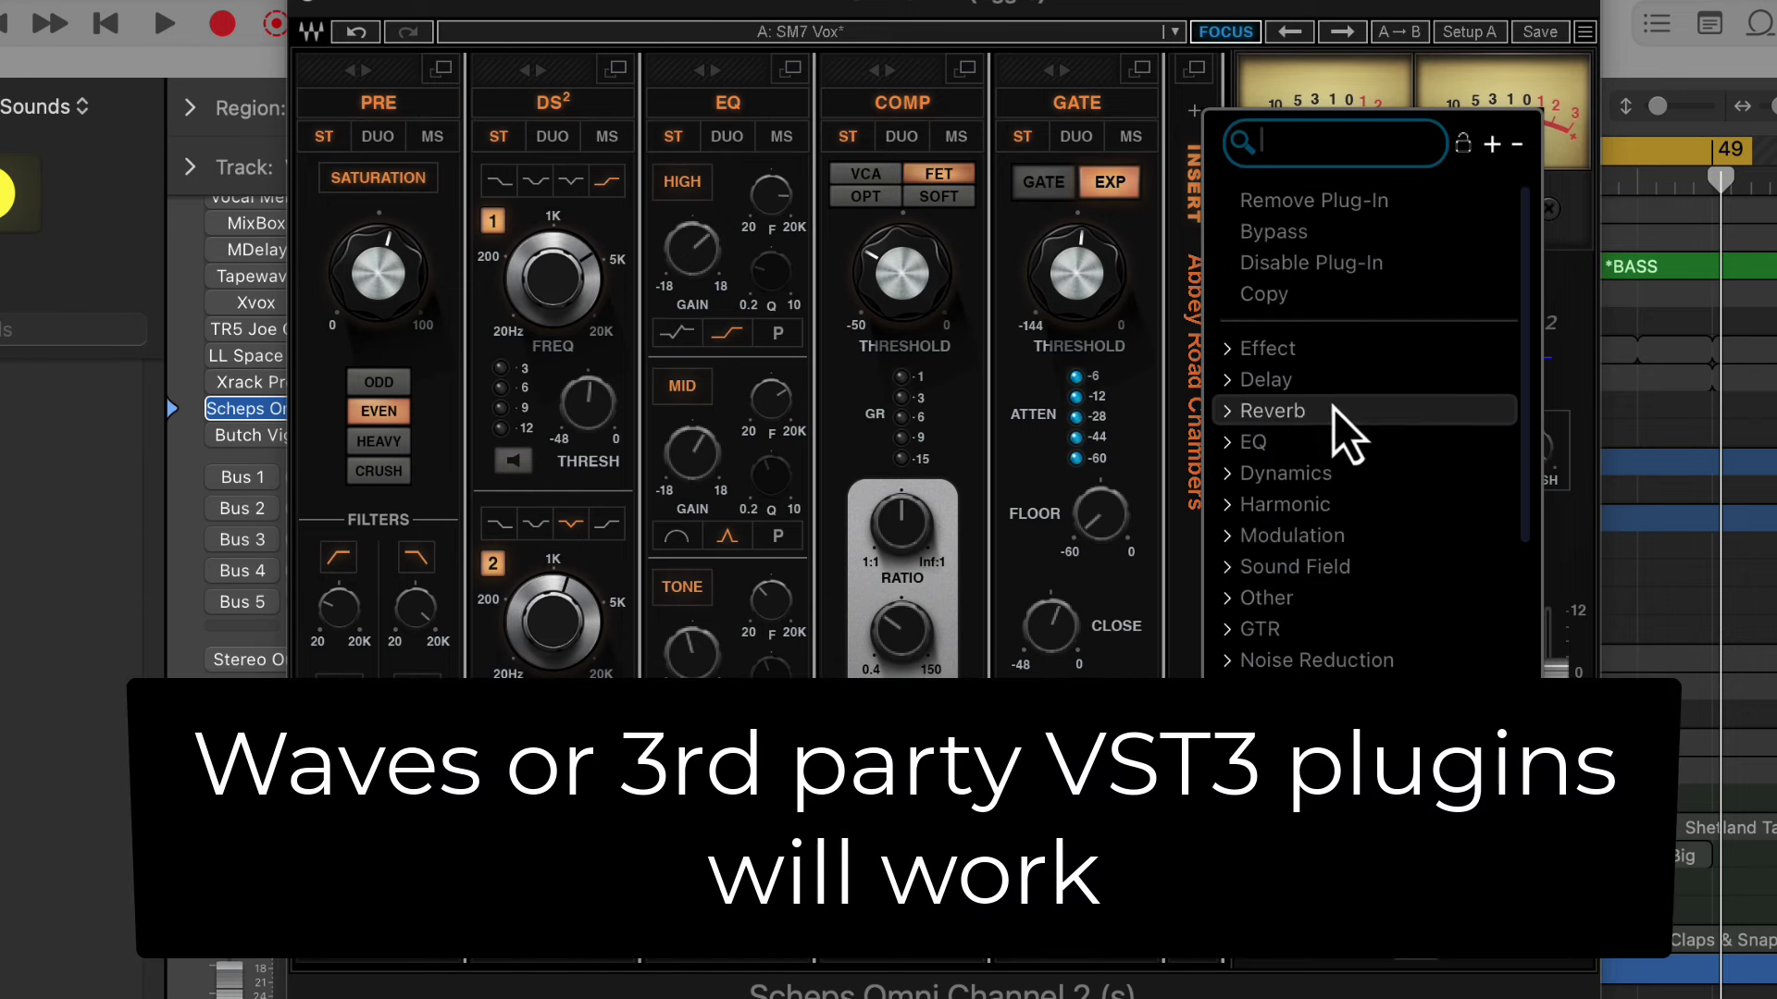
pyautogui.click(1245, 382)
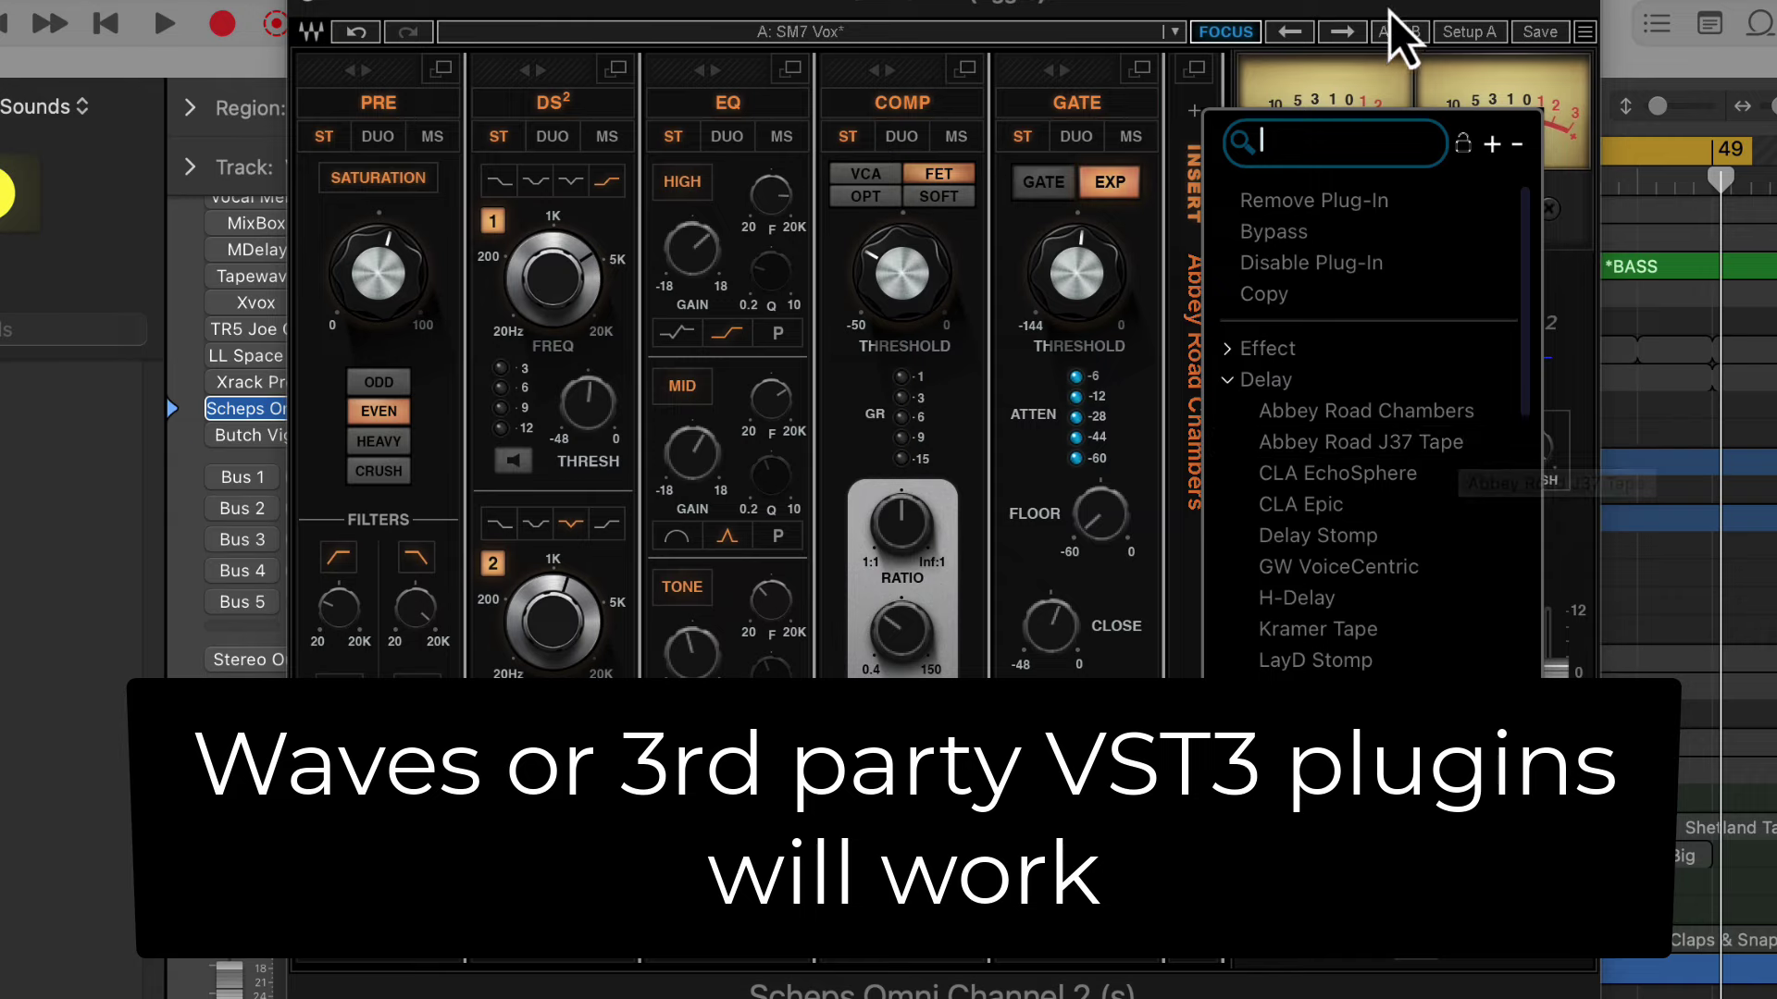
pyautogui.press('Escape')
# Play the vocal with the insert active and bring up the Abbey Road Chambers plugin in its own window.
pyautogui.moveTo(1212, 25)
pyautogui.mouseDown()
pyautogui.moveTo(1277, 528)
pyautogui.moveTo(1177, 28)
pyautogui.mouseUp()
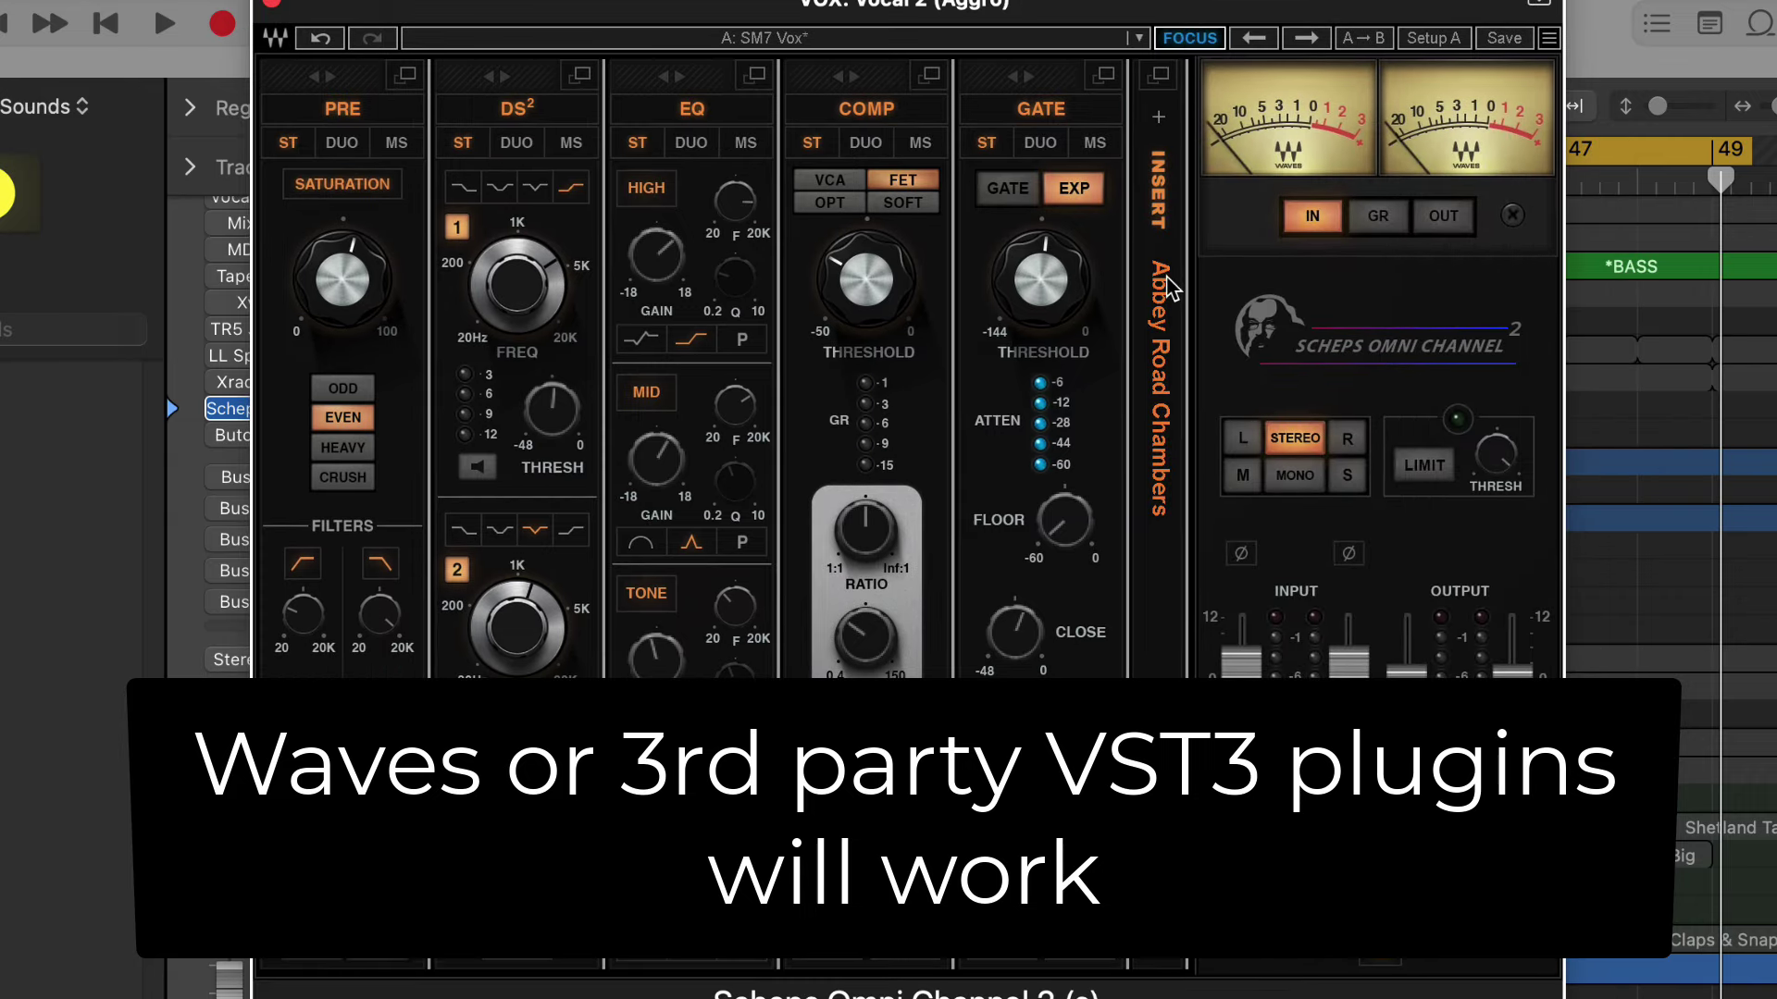
pyautogui.press('space')
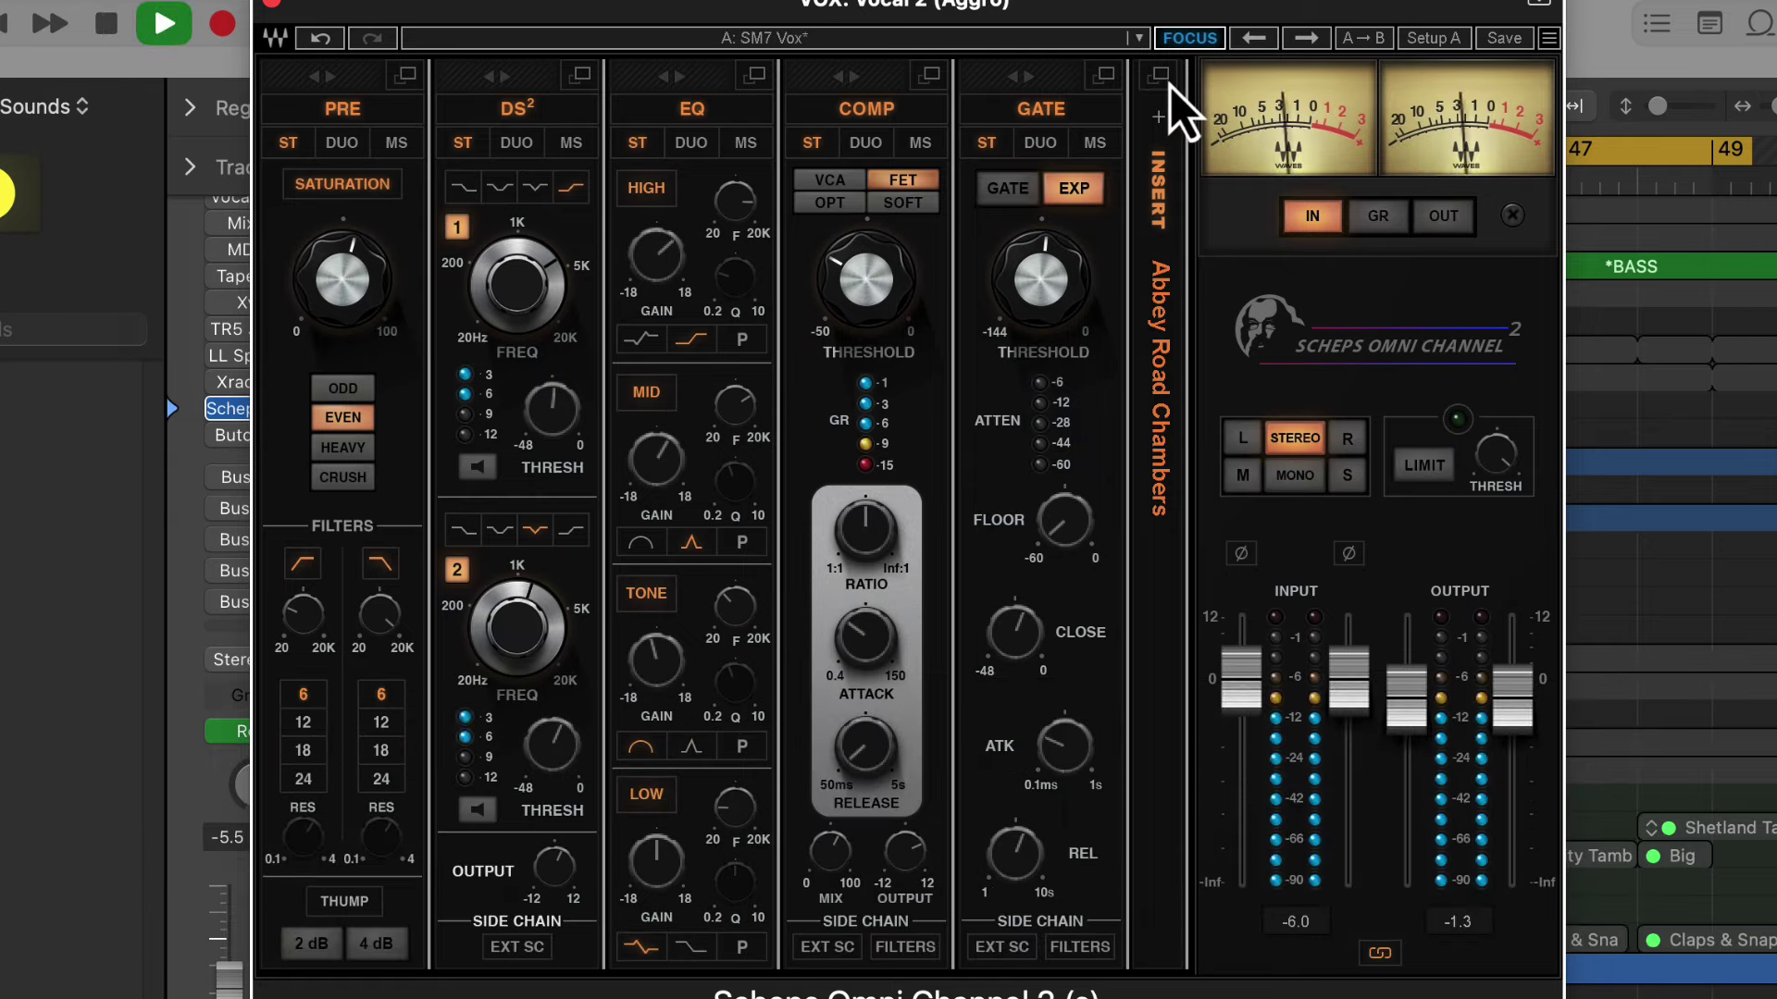
pyautogui.moveTo(1172, 27); pyautogui.dragTo(1188, 255)
pyautogui.click(1173, 280)
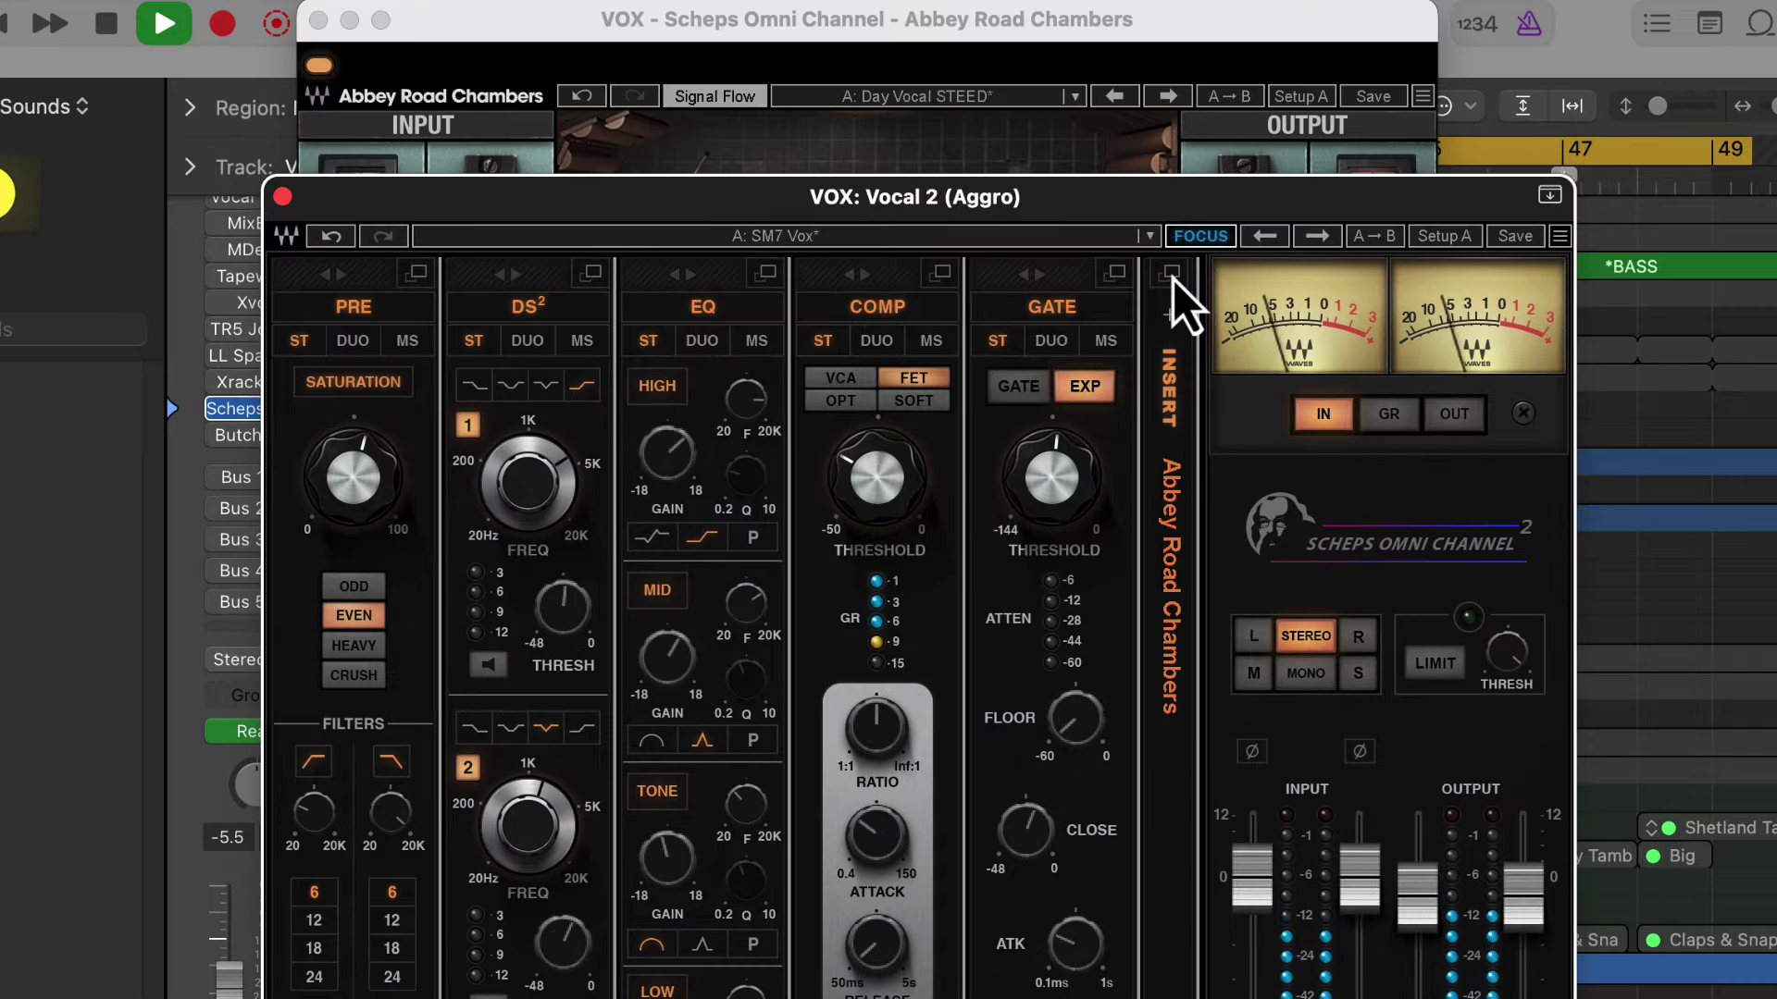
pyautogui.click(1175, 28)
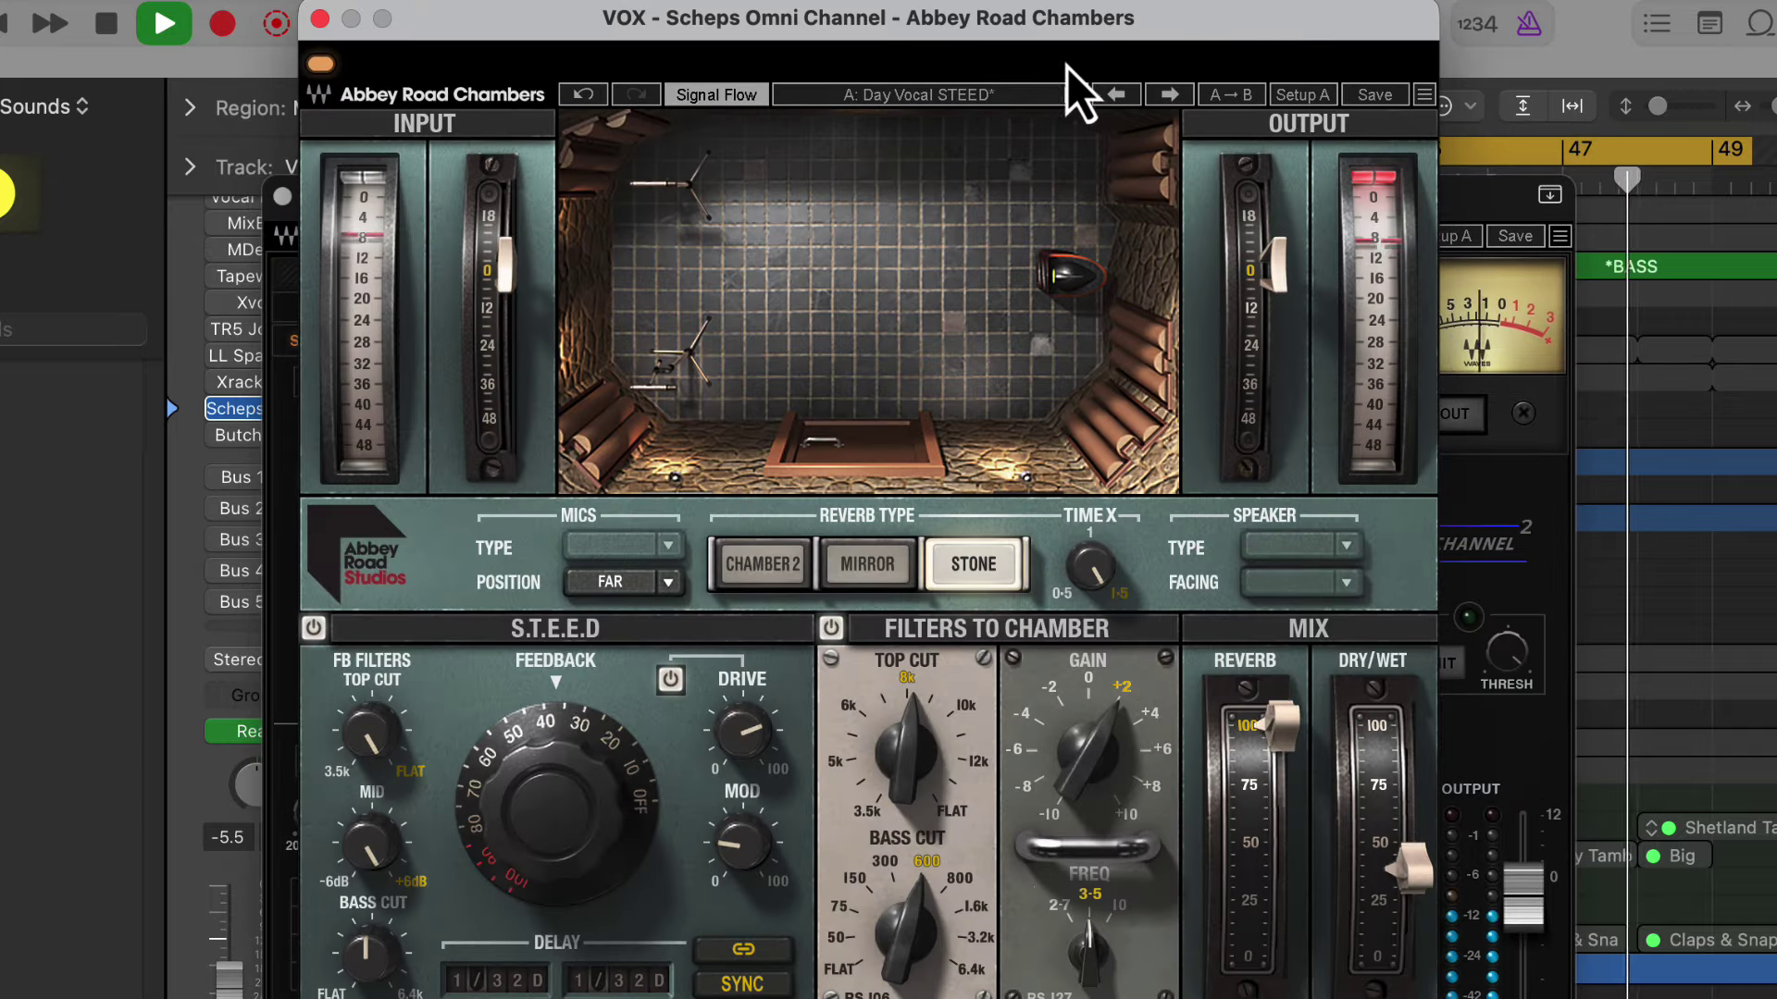
# Stop playback, look over the Abbey Road Chambers settings and close its window.
pyautogui.click(1717, 431)
pyautogui.press('space')
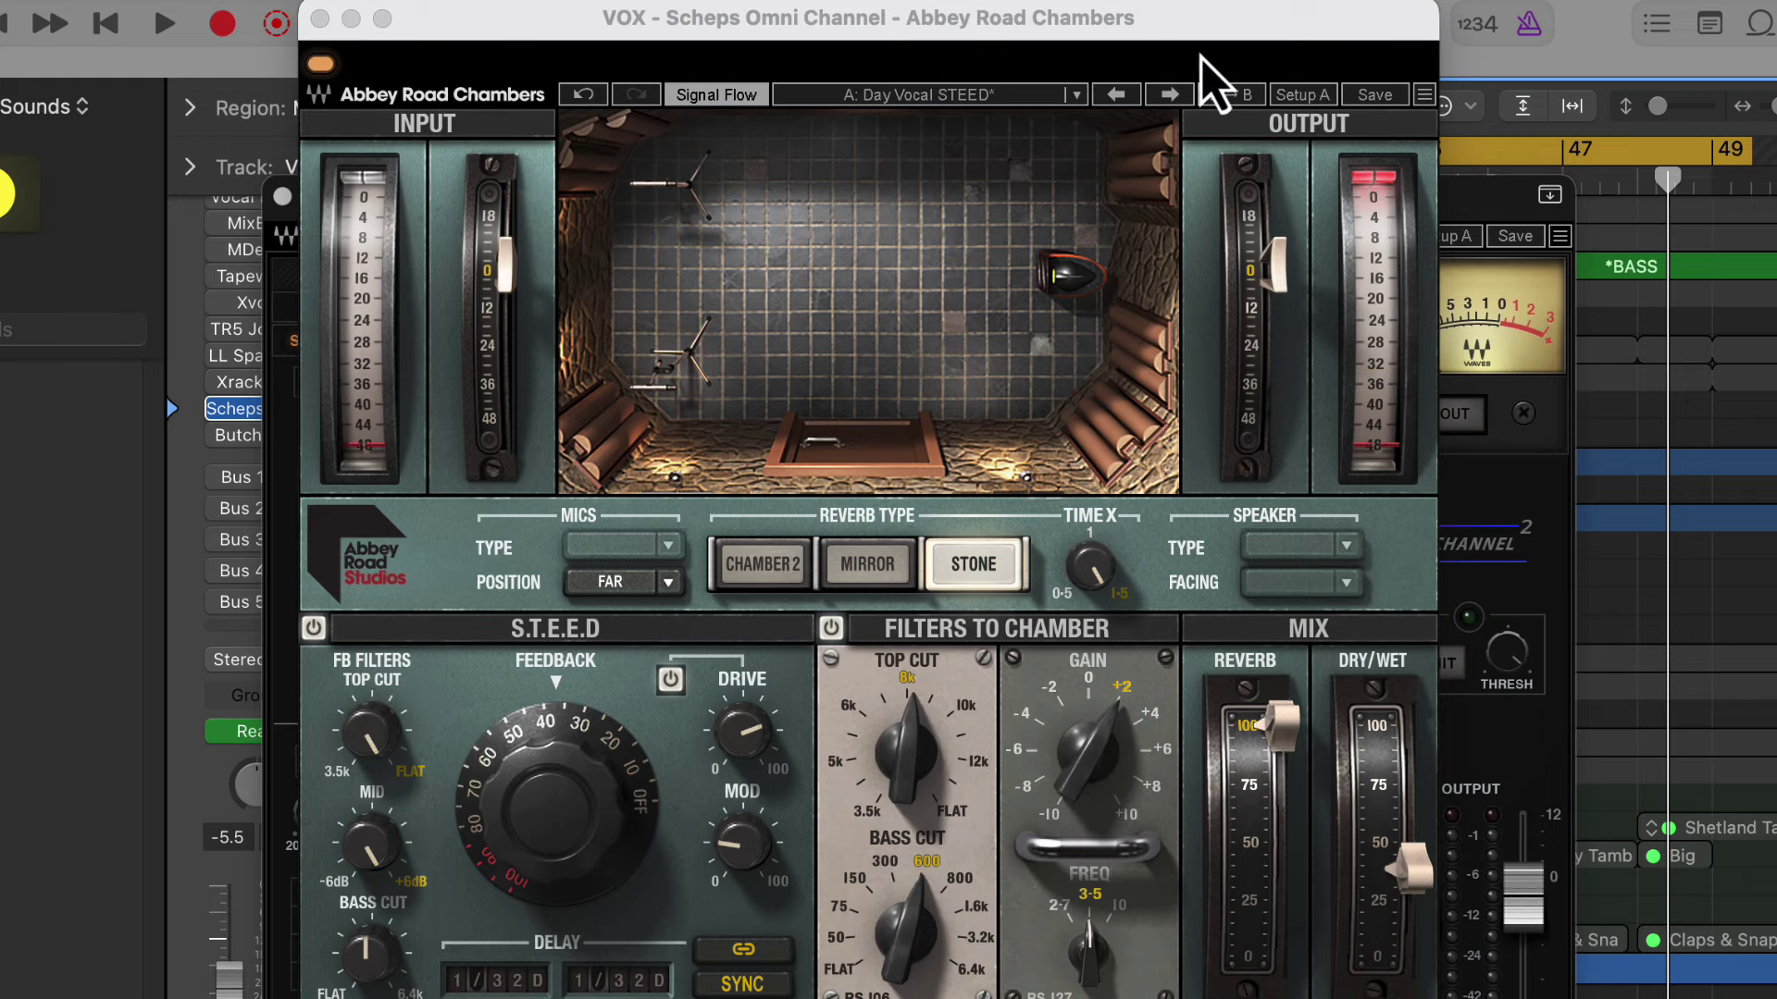
pyautogui.moveTo(1210, 35)
pyautogui.mouseDown()
pyautogui.moveTo(1158, 4)
pyautogui.moveTo(1220, 18)
pyautogui.mouseUp()
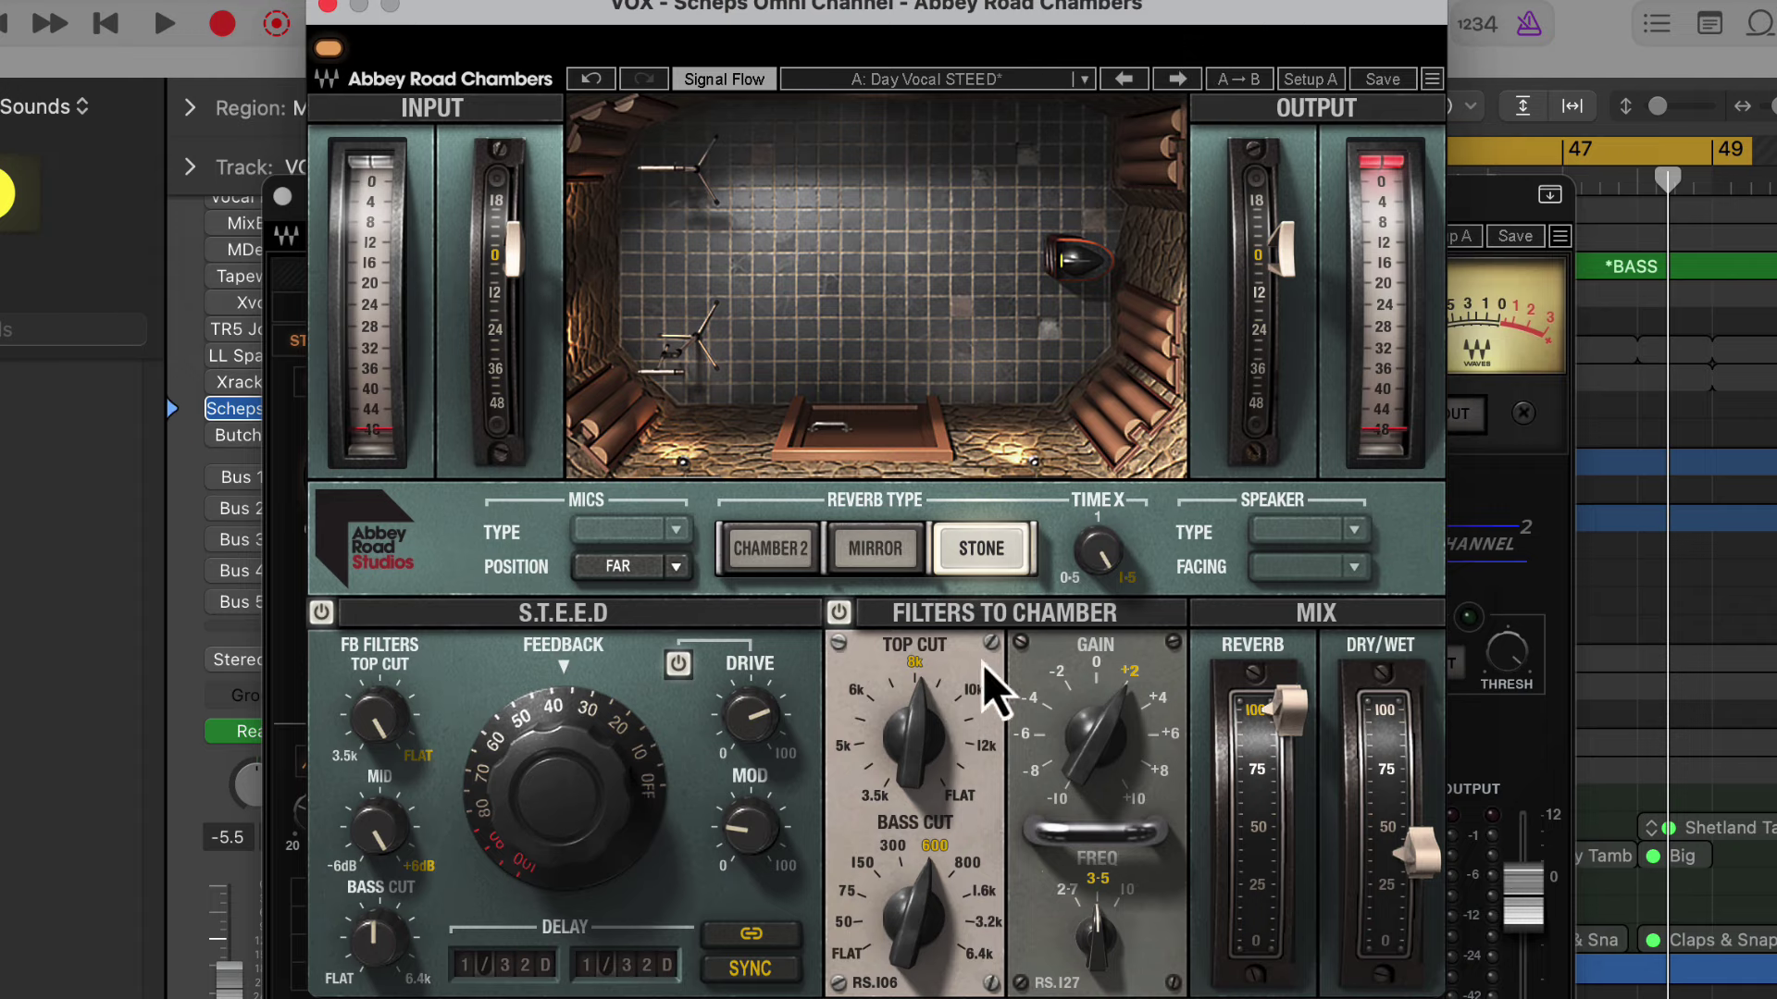
pyautogui.click(328, 7)
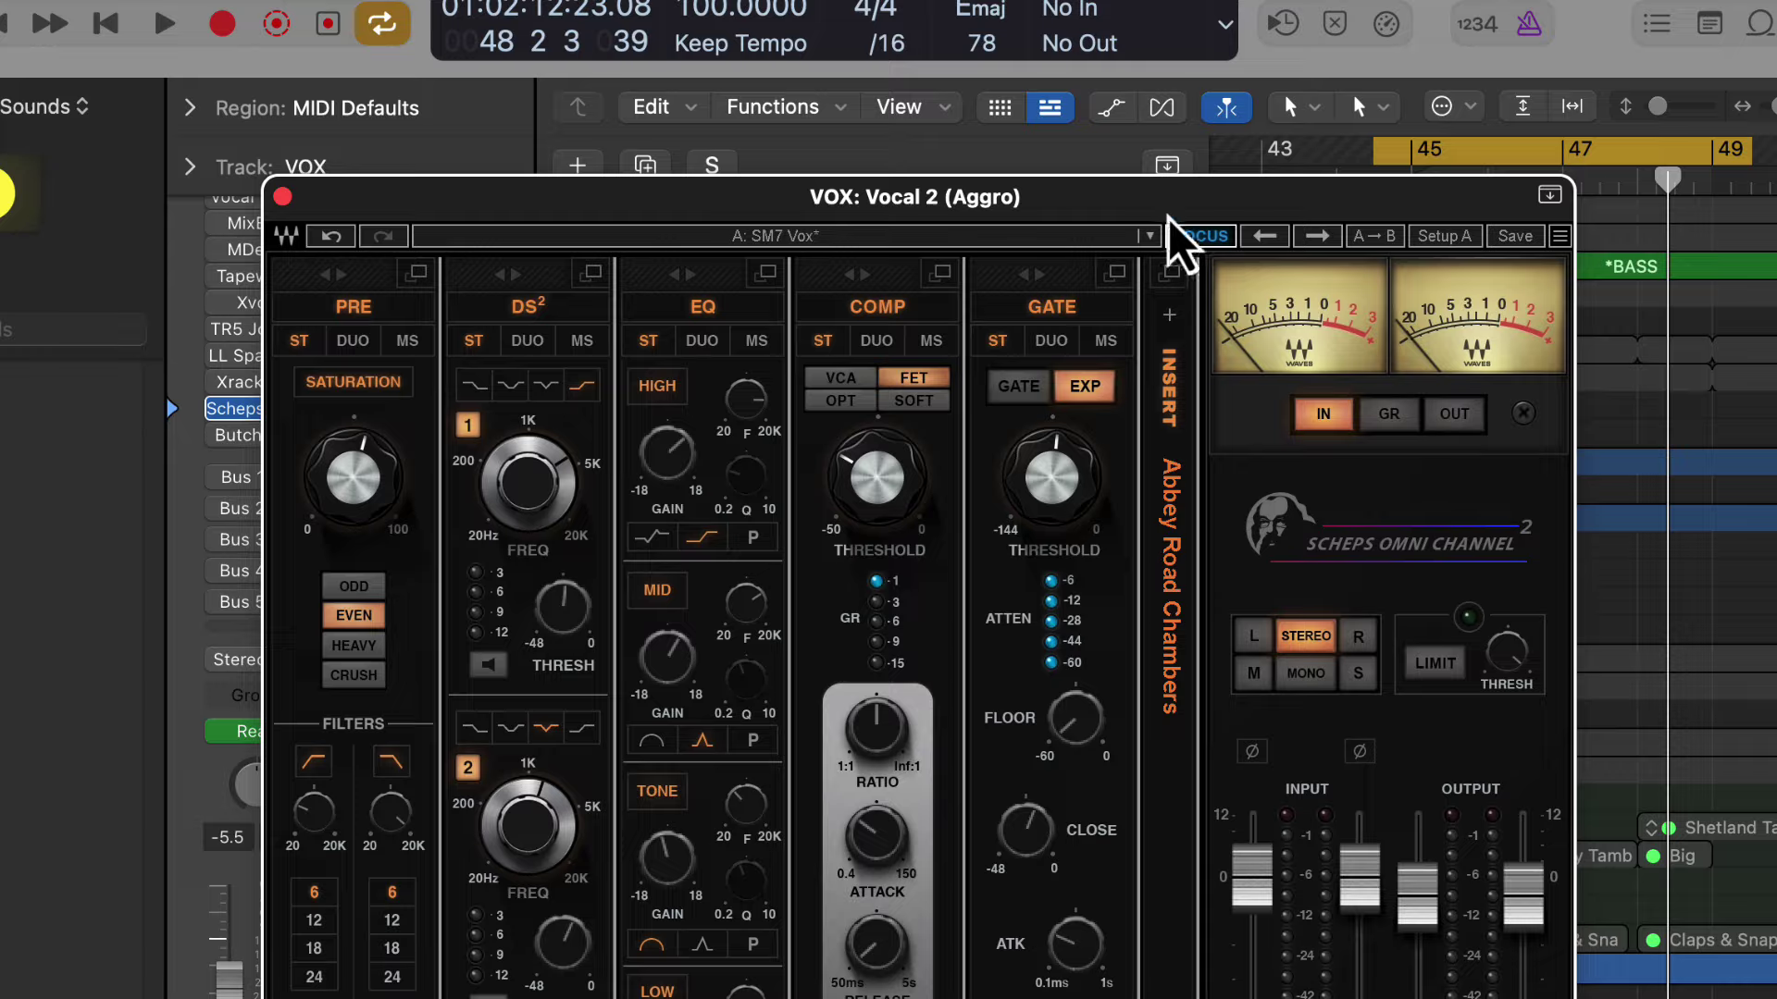
# Replace the Abbey Road Chambers insert with the Delay Stomp plugin from the Delay category.
pyautogui.moveTo(1160, 196); pyautogui.dragTo(1109, 58)
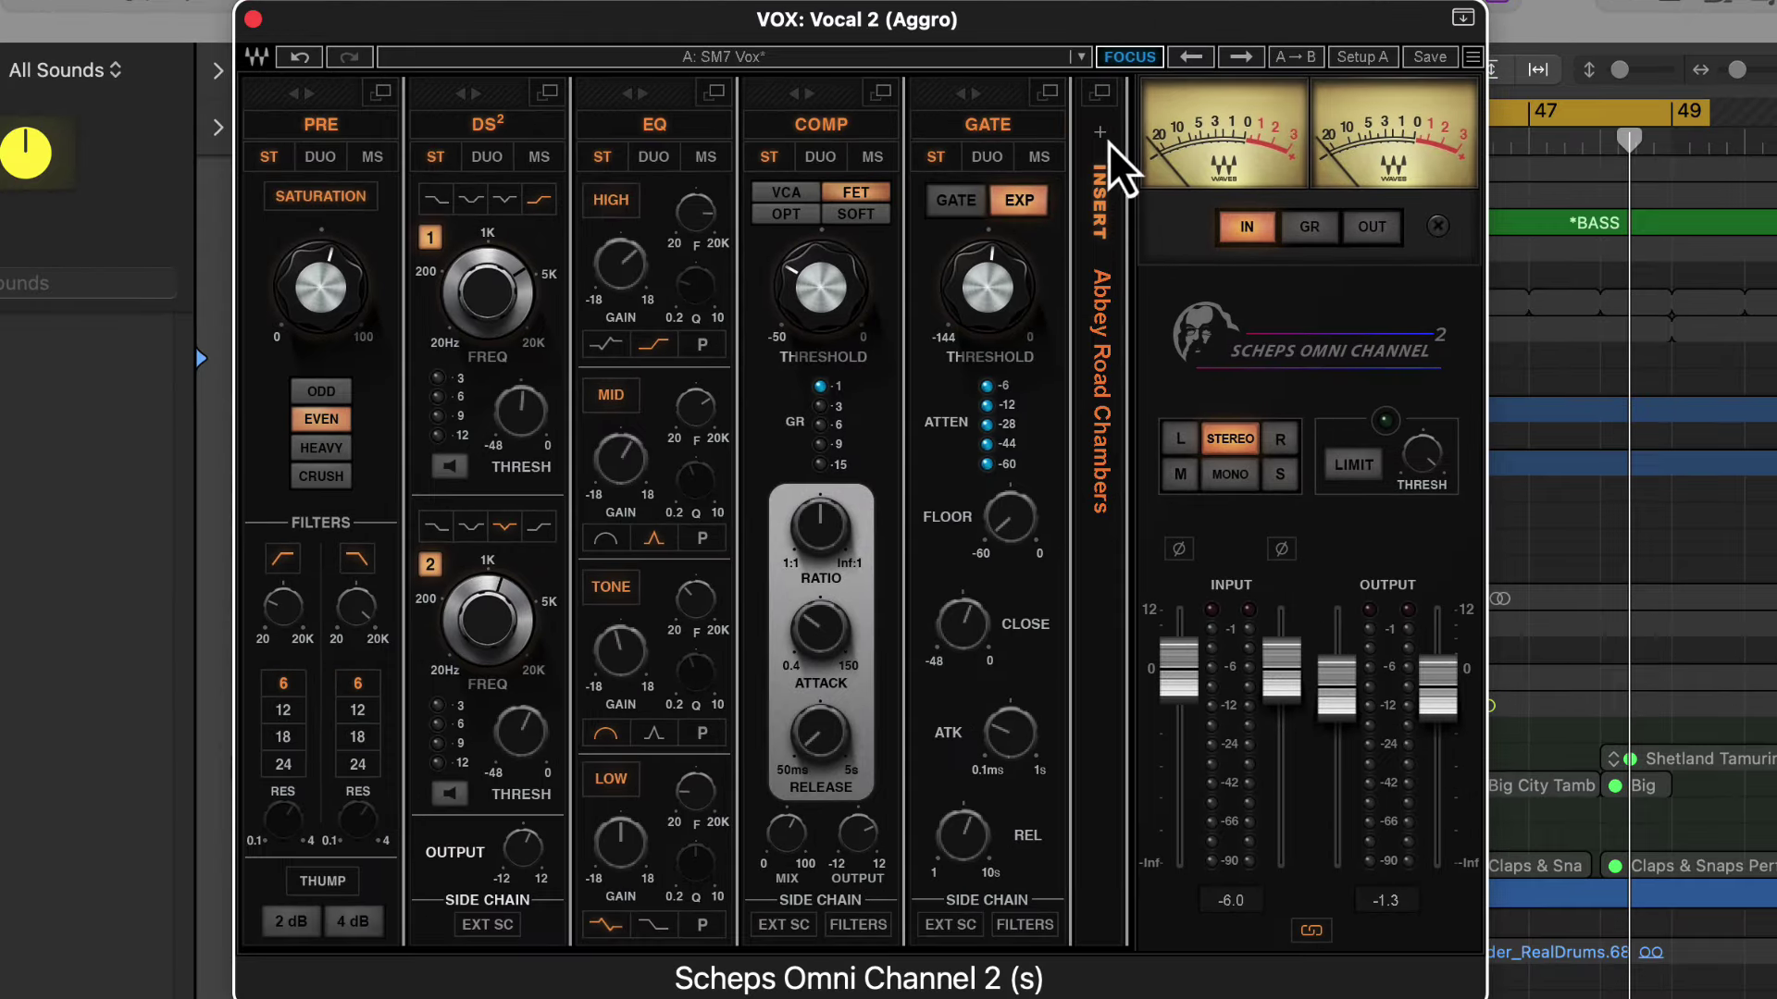
pyautogui.click(1100, 135)
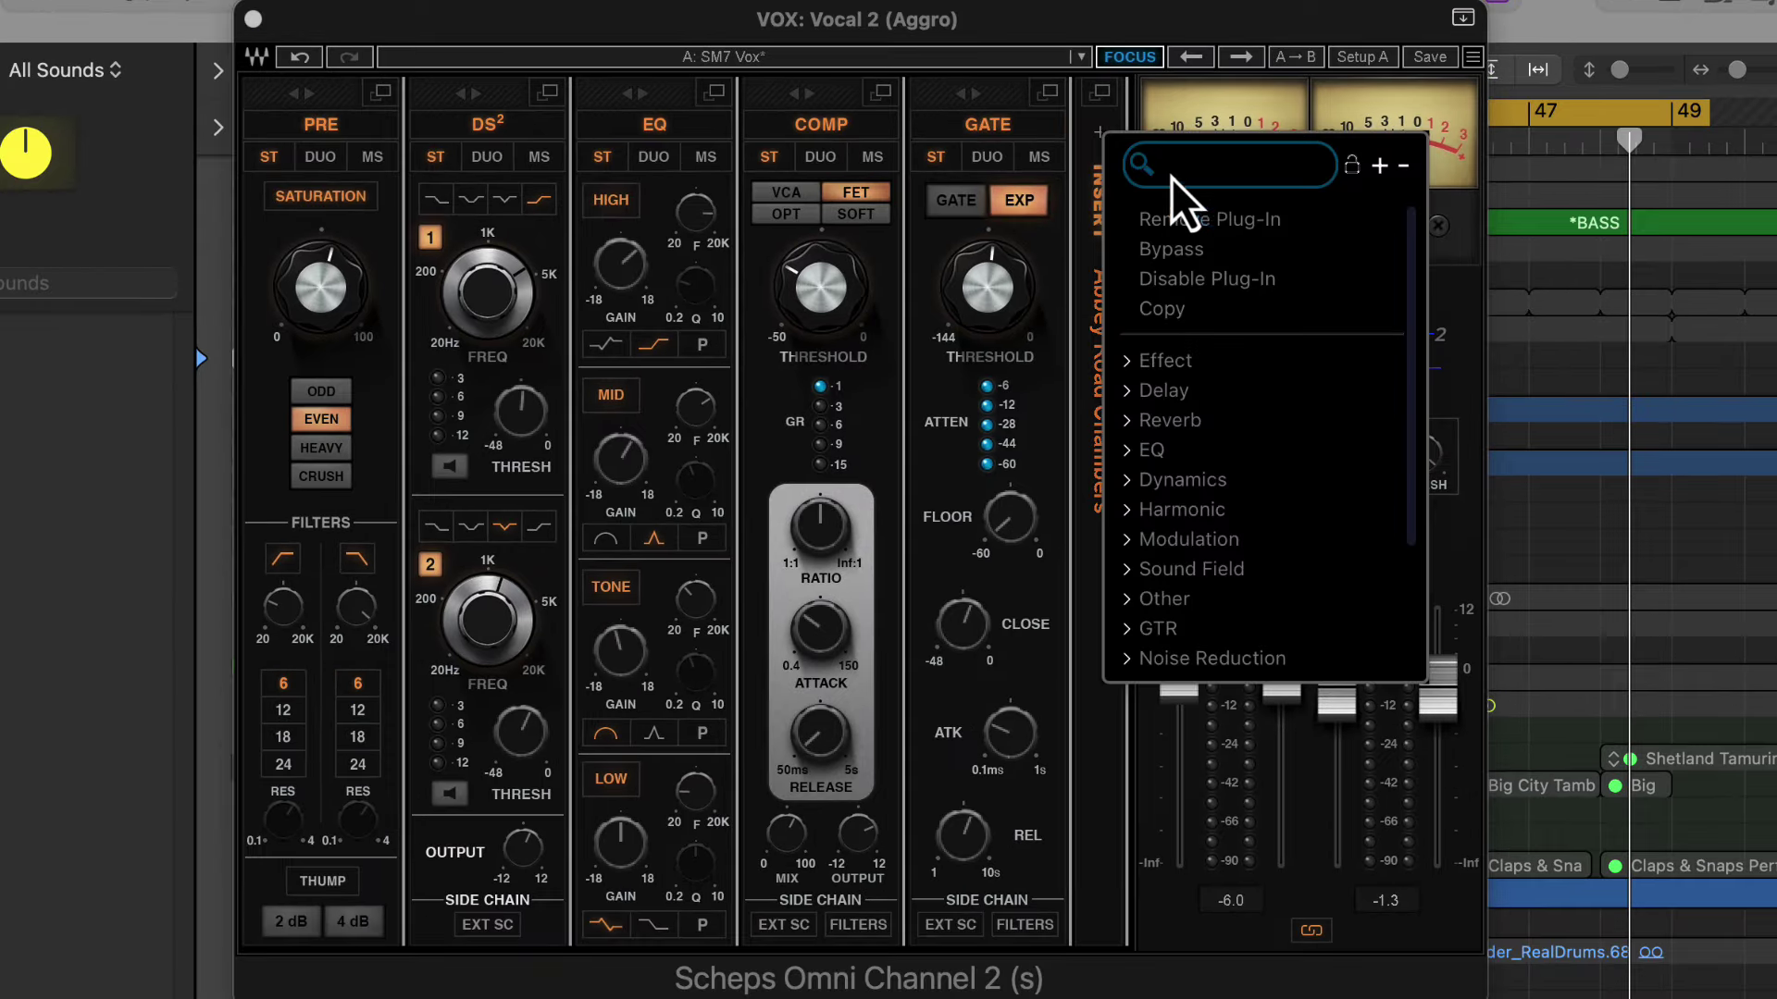
pyautogui.click(1129, 393)
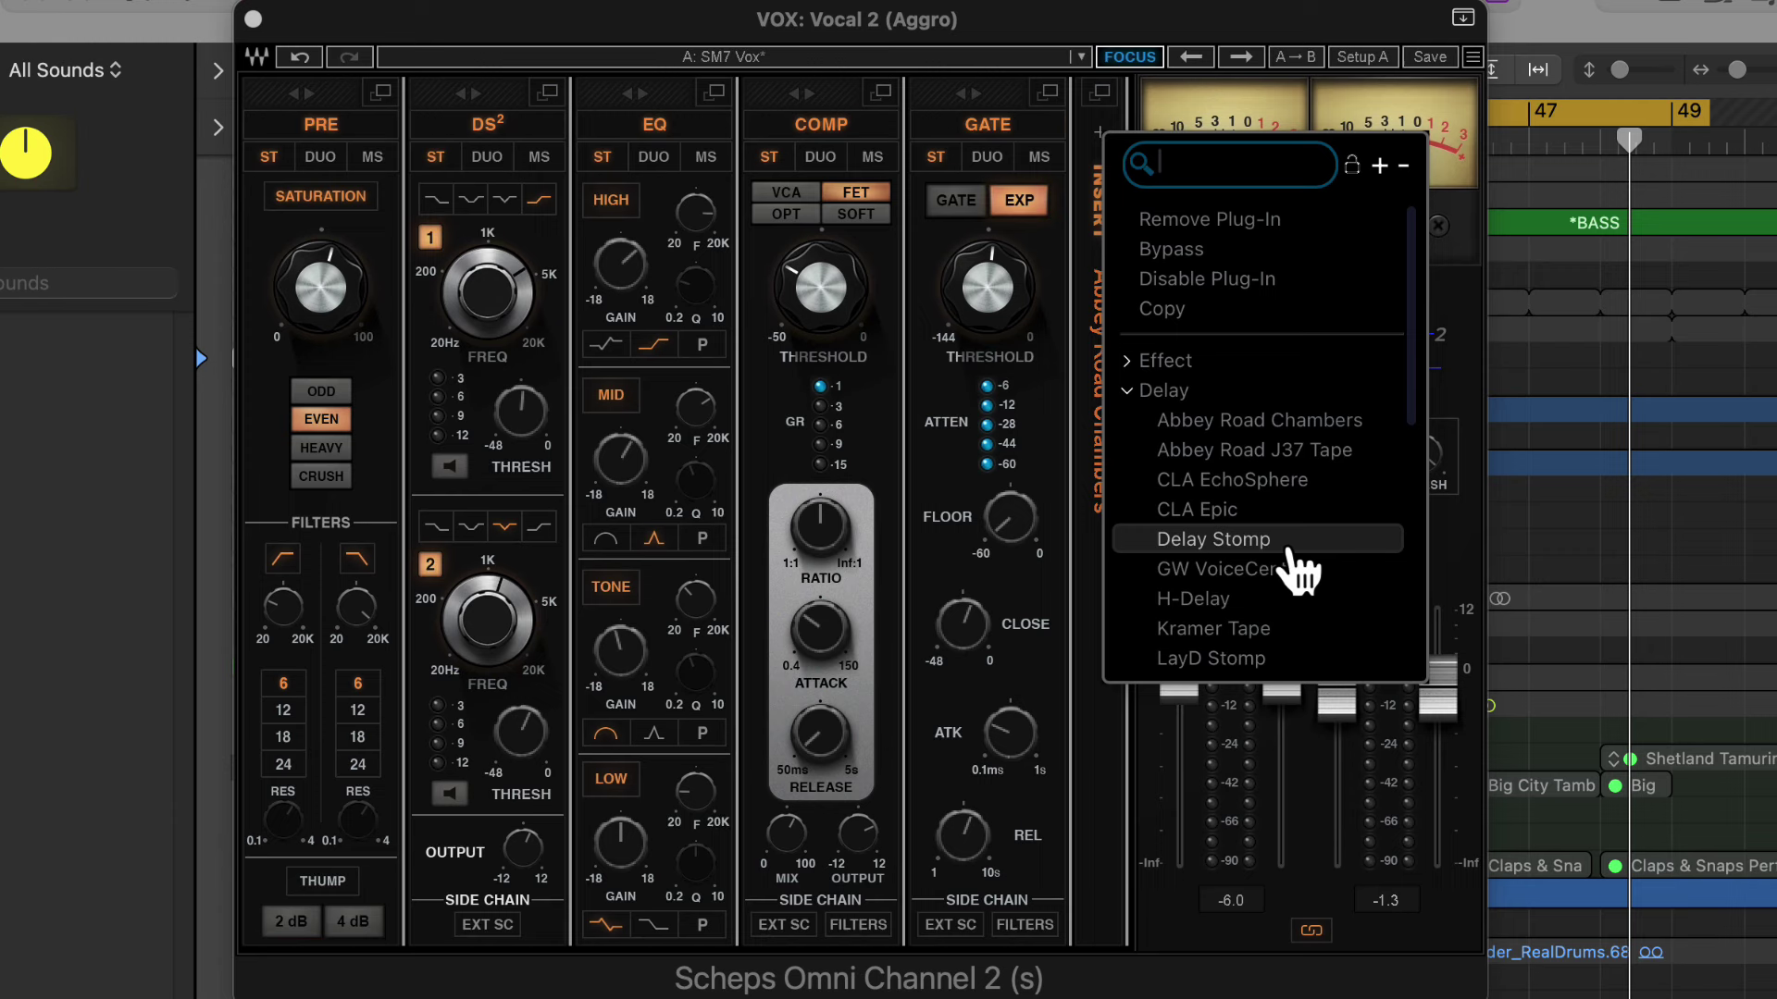
pyautogui.click(1225, 556)
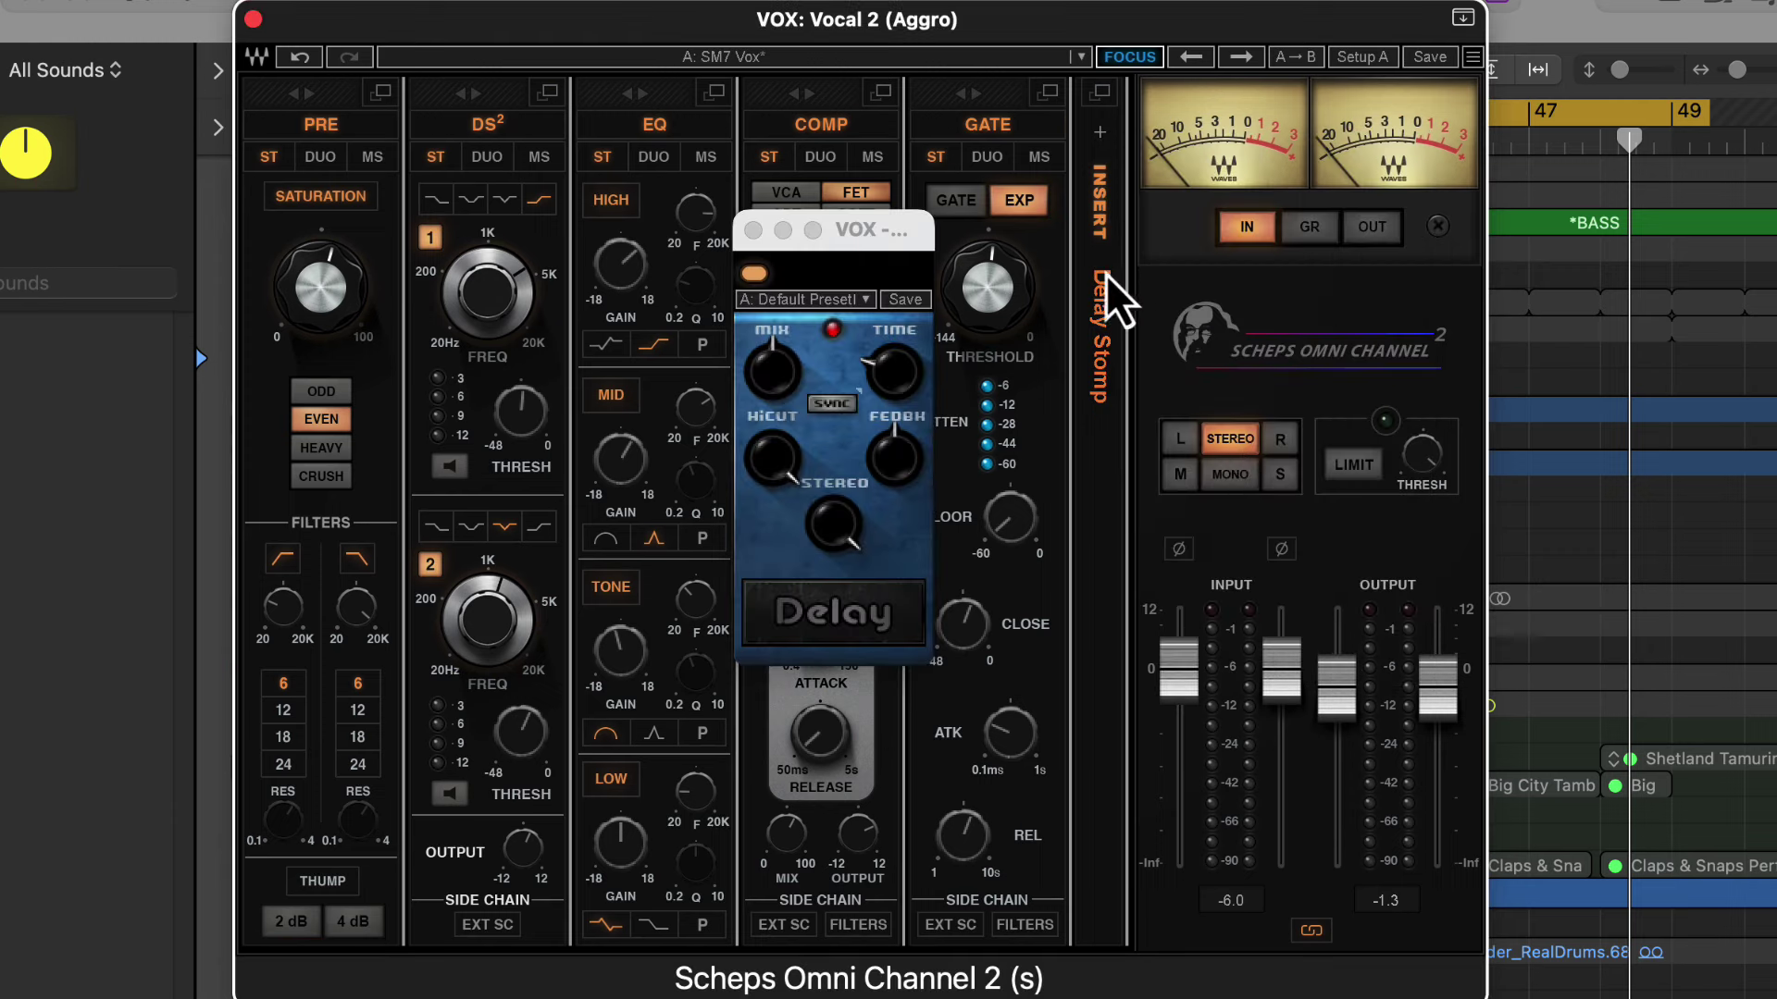
# Play the vocal and shape the Delay Stomp by lowering the mix, turning on Sync and setting the feedback to 4.6.
pyautogui.moveTo(863, 239); pyautogui.dragTo(1351, 180)
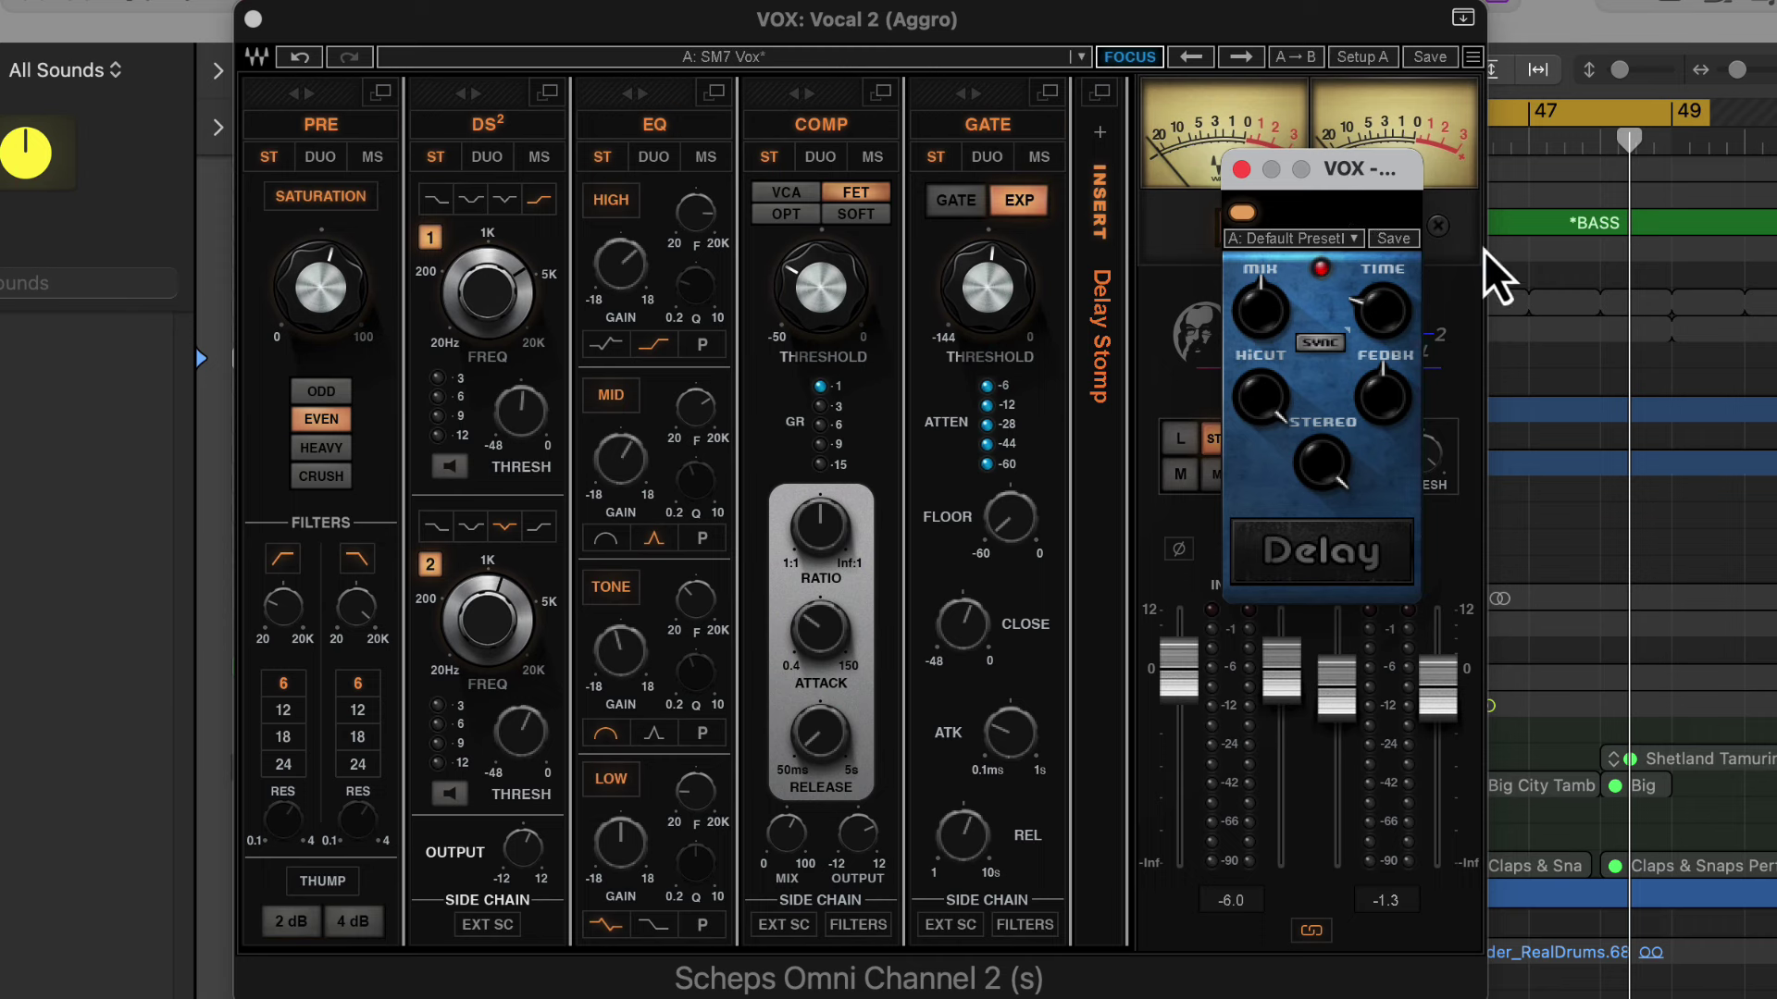
pyautogui.click(1667, 372)
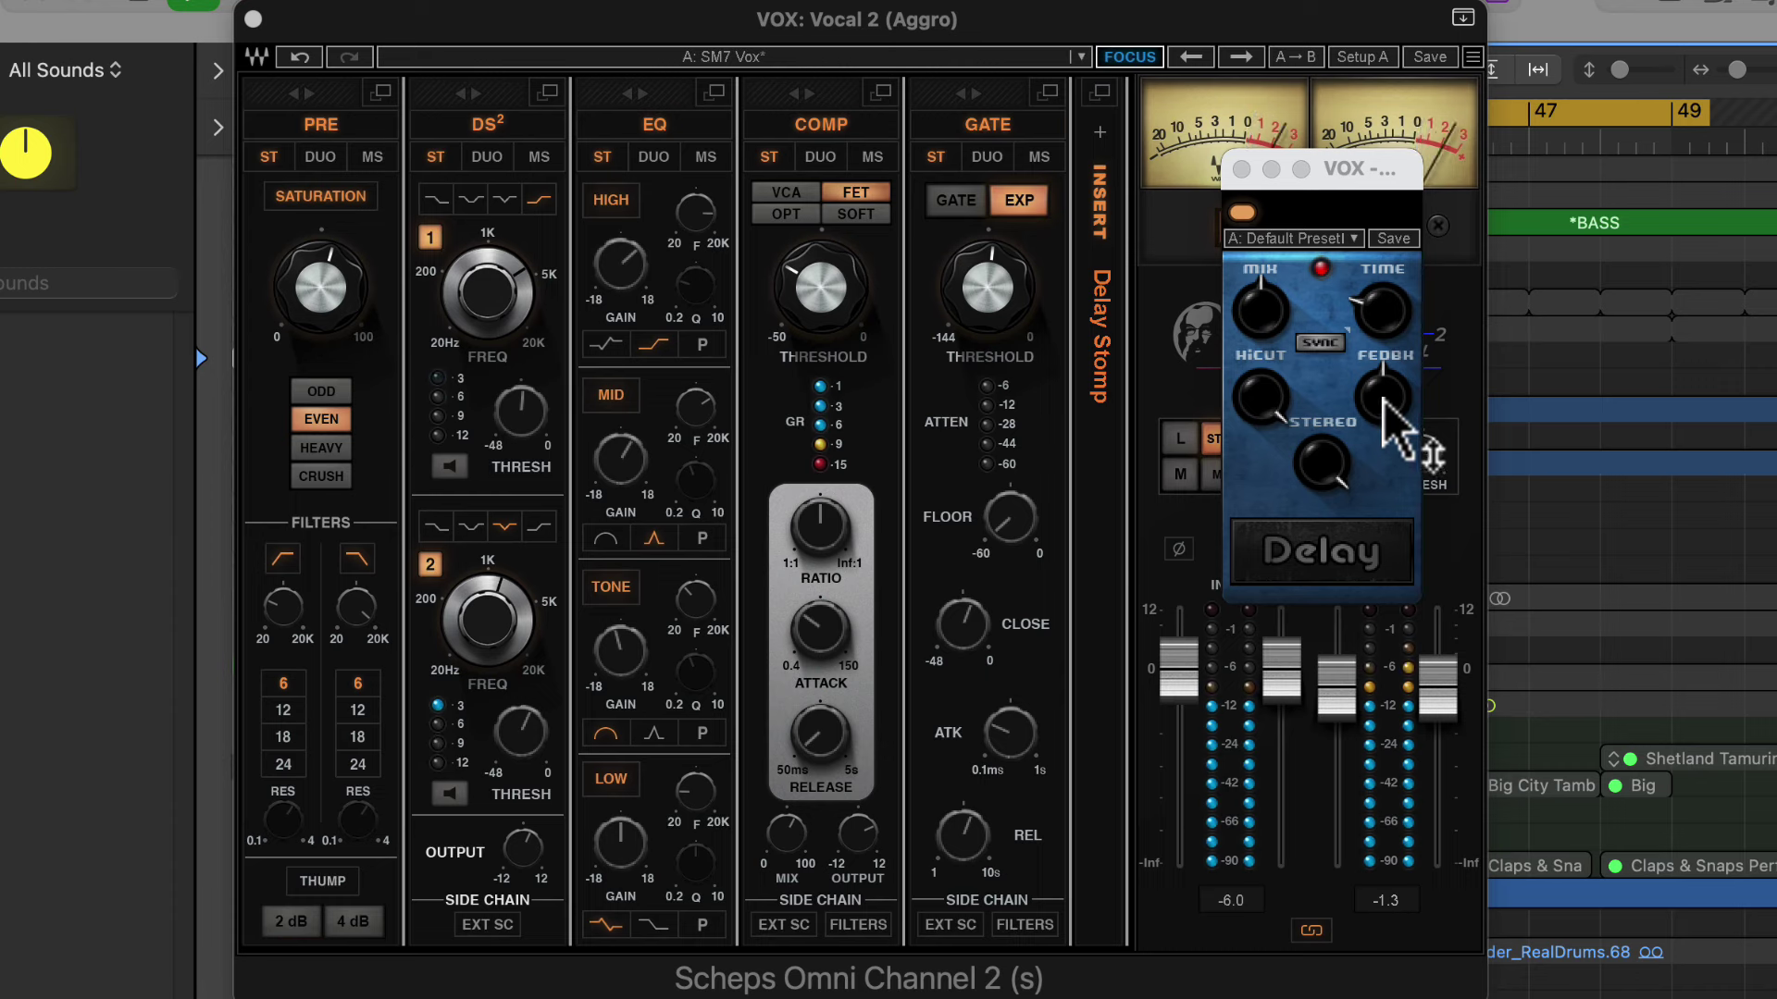
pyautogui.moveTo(1397, 444); pyautogui.dragTo(1396, 496)
pyautogui.moveTo(1275, 347); pyautogui.dragTo(1257, 320)
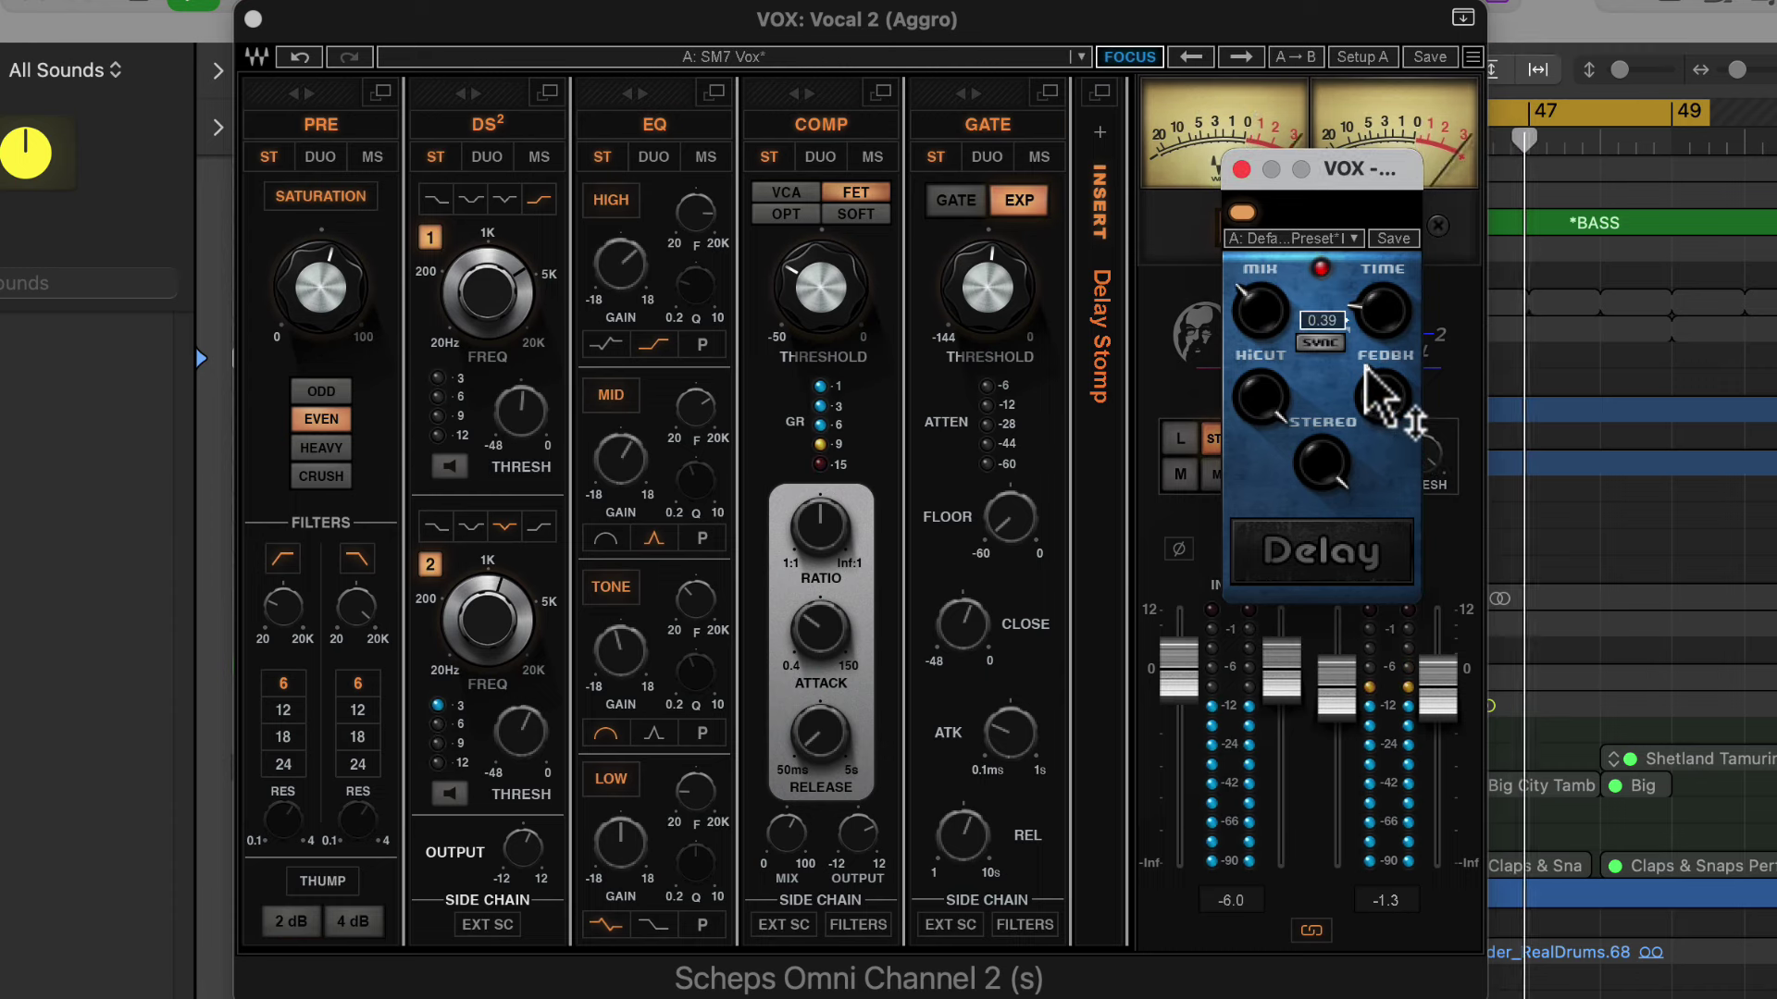
pyautogui.click(1322, 345)
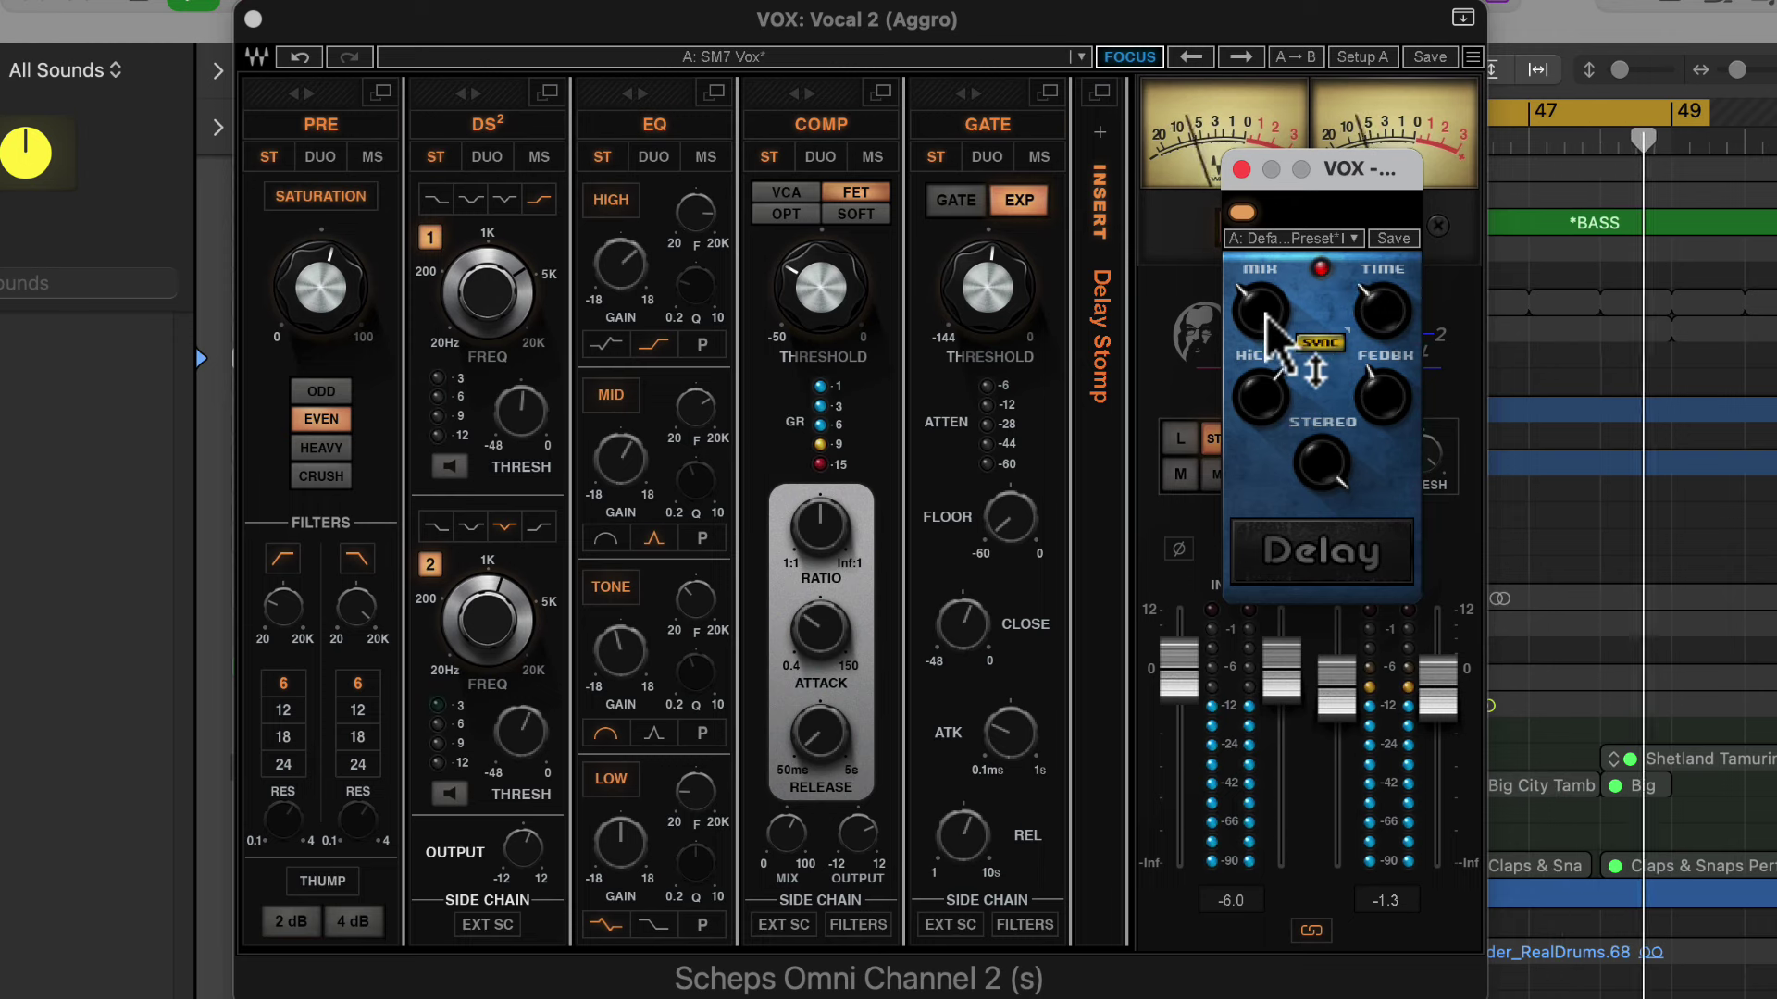
pyautogui.moveTo(1395, 435); pyautogui.dragTo(1382, 350)
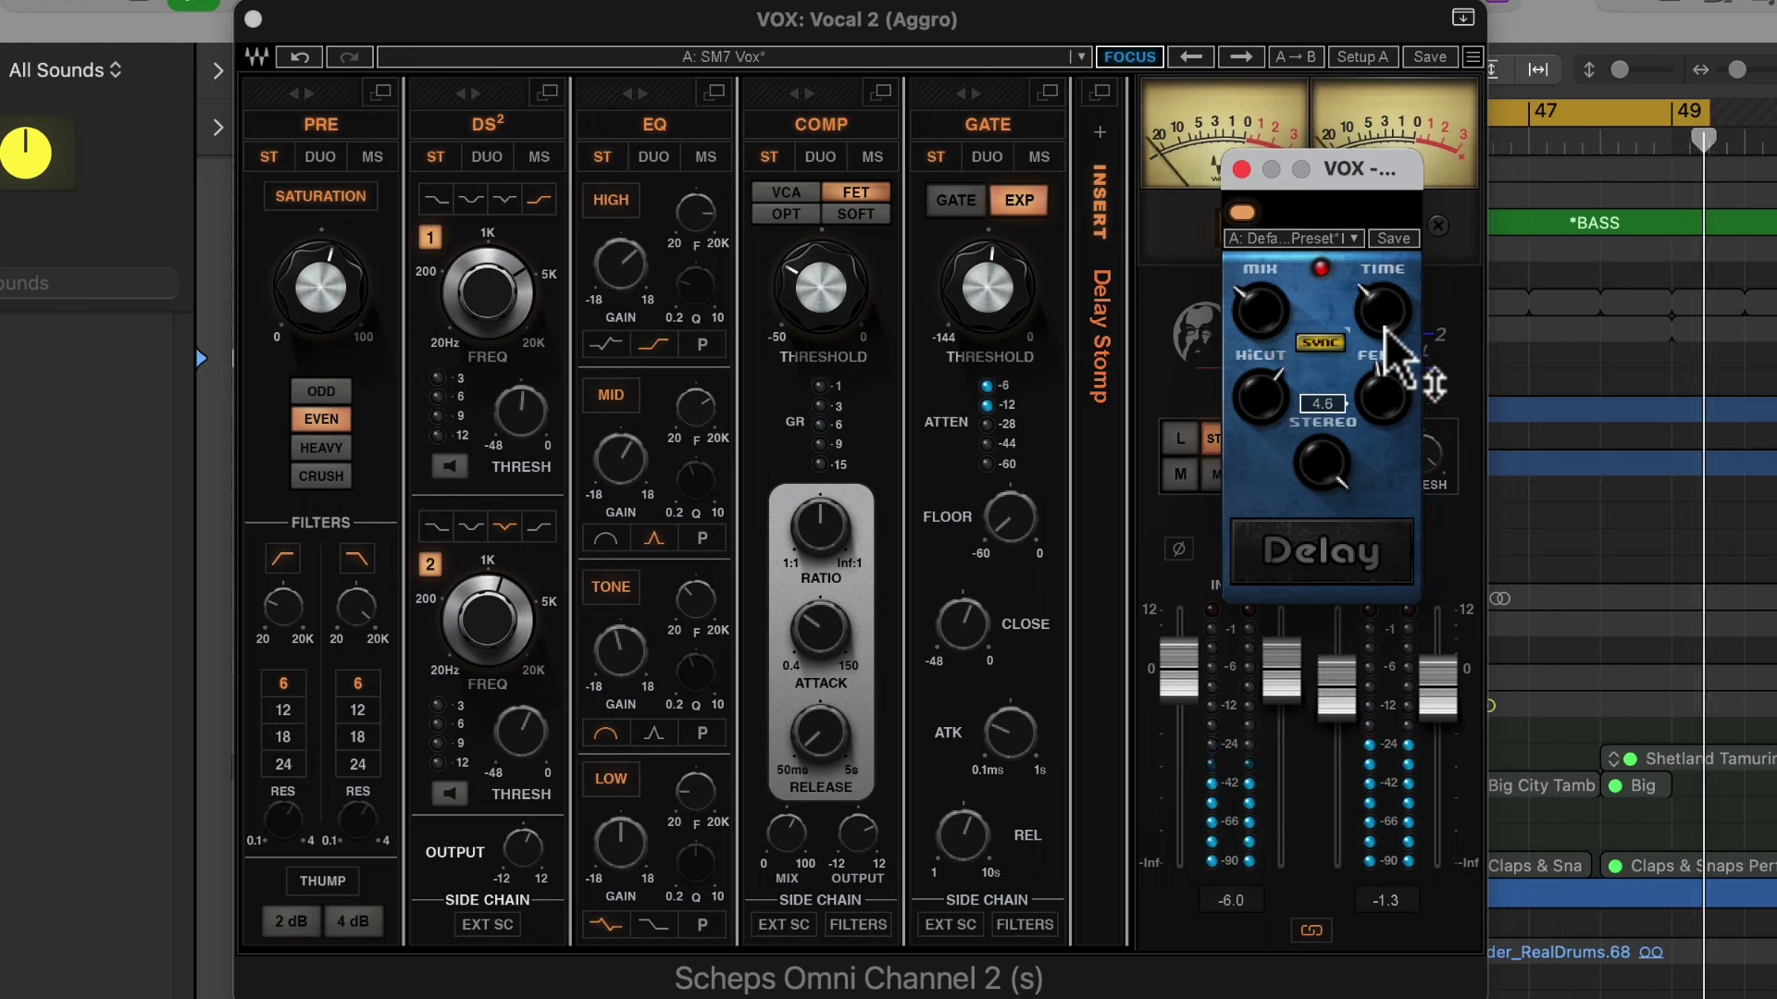
# Solo the vocal region, compare its sound with the Delay Stomp insert bypassed, and stop playback.
pyautogui.click(1629, 463)
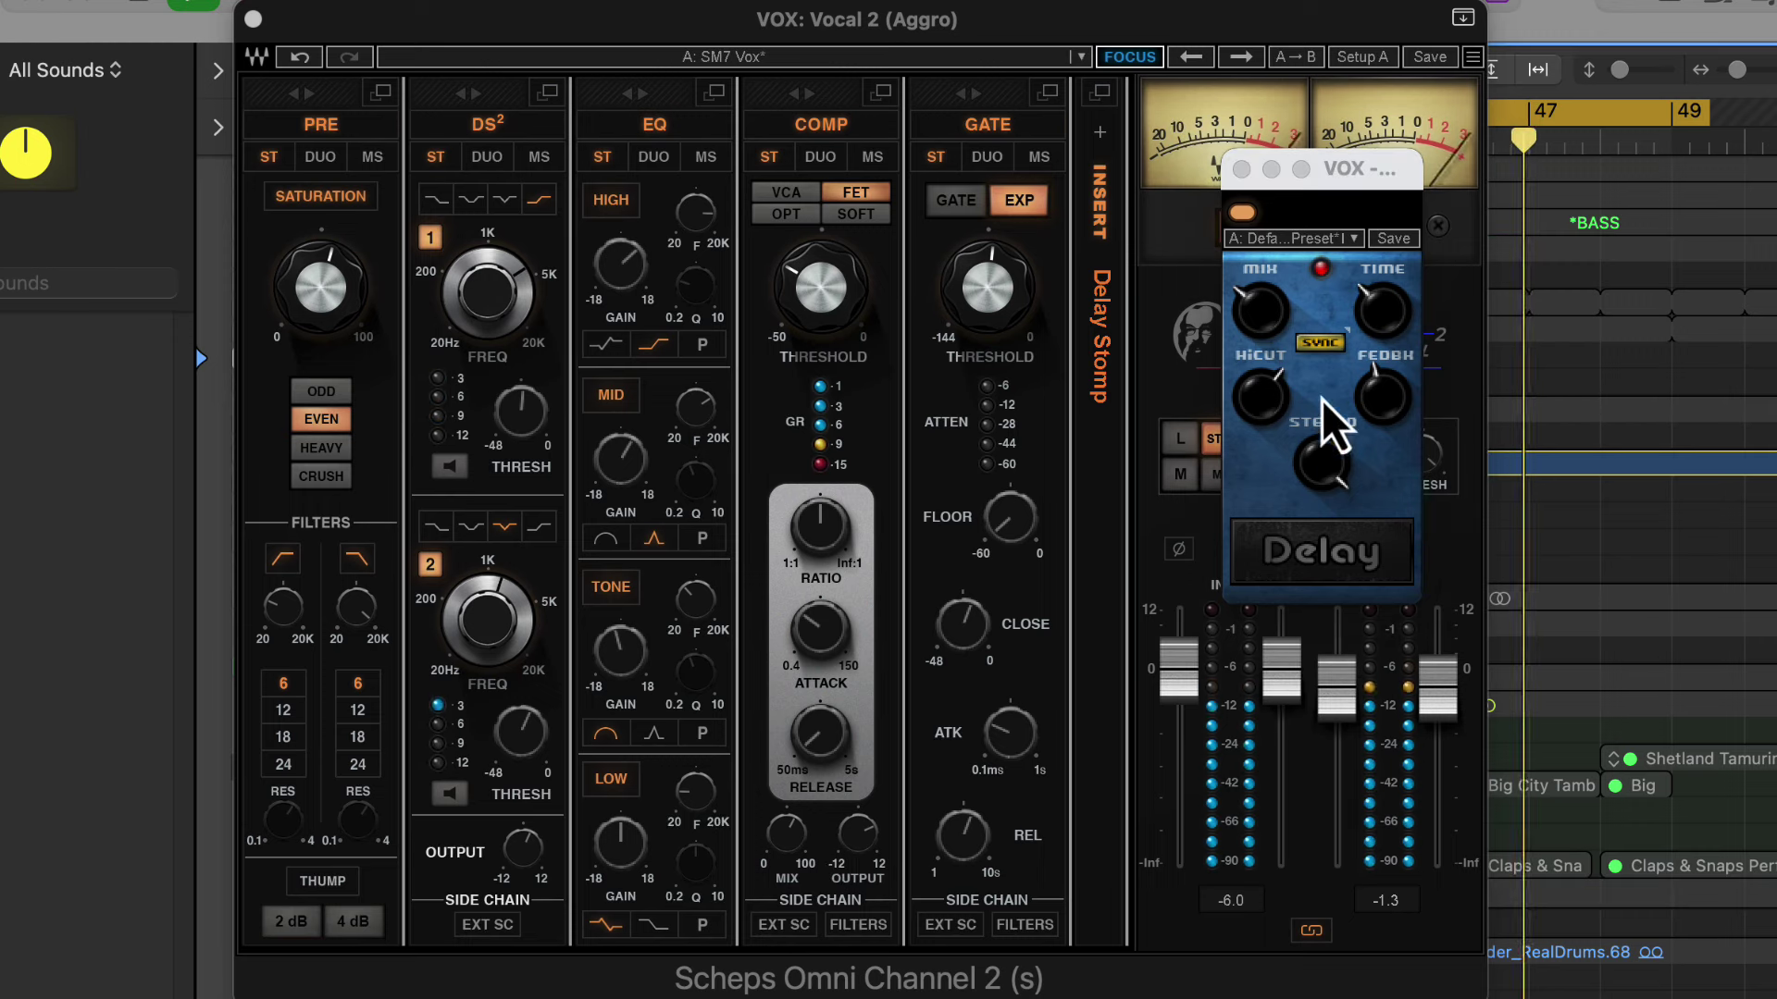
pyautogui.click(1113, 238)
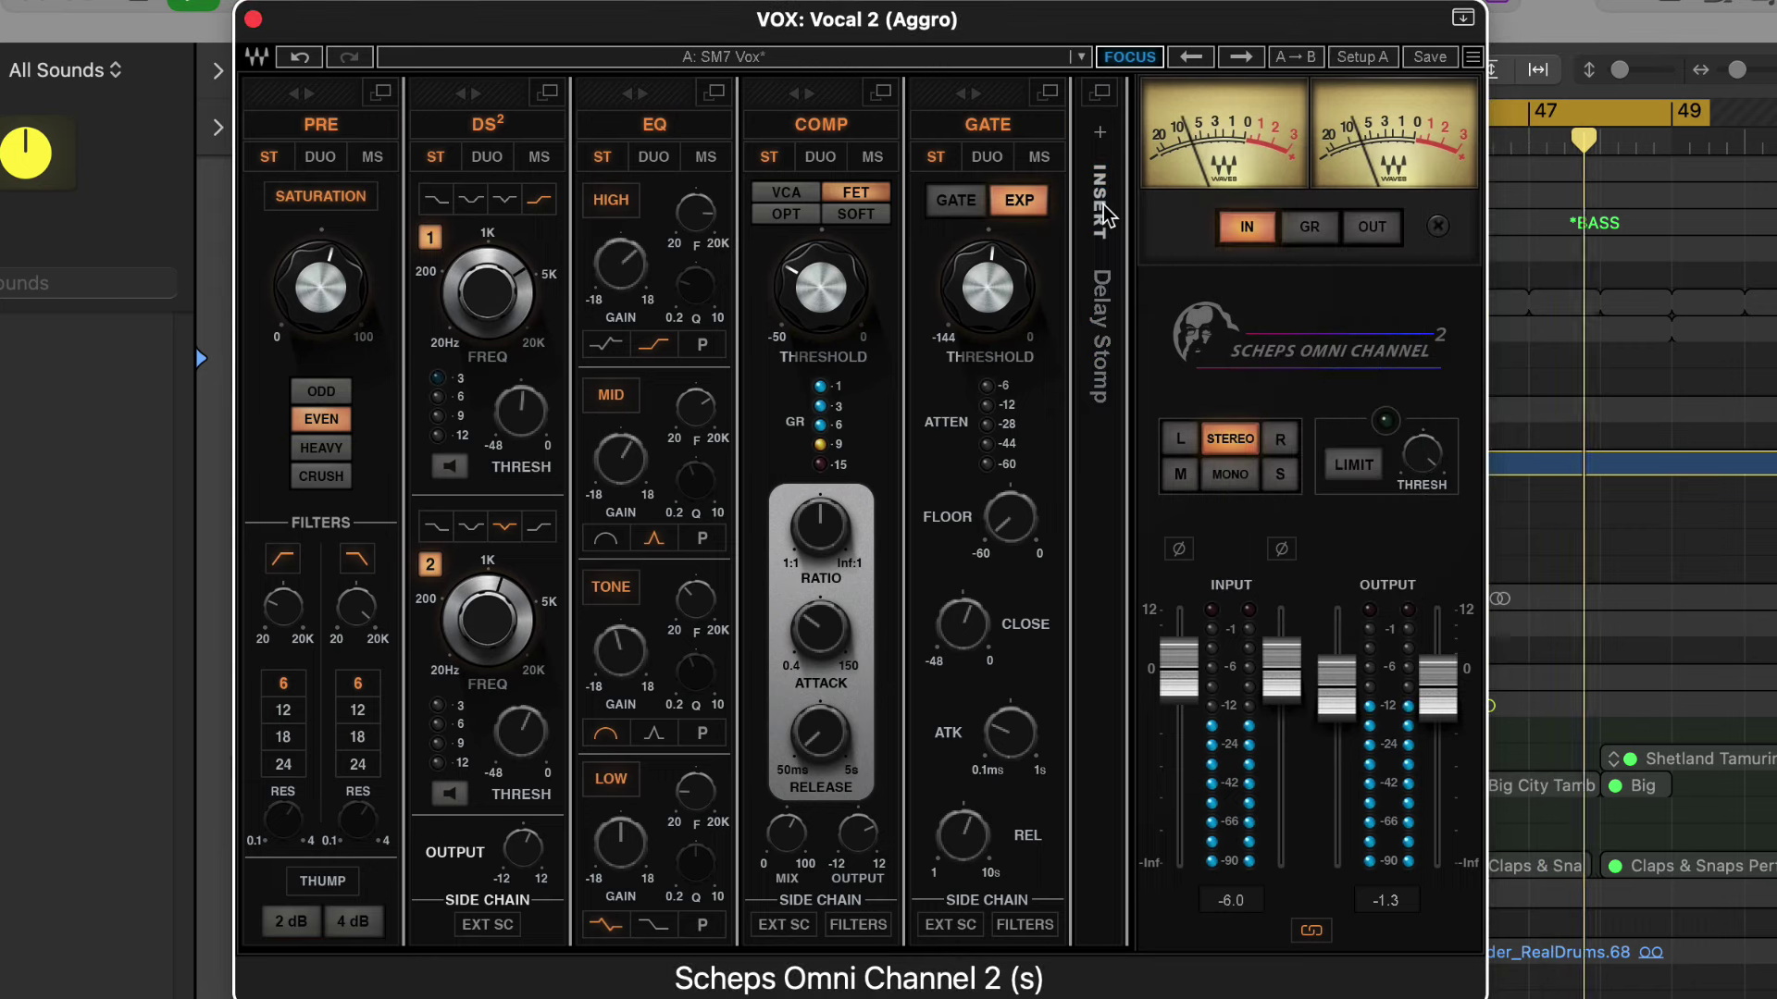
pyautogui.click(1633, 519)
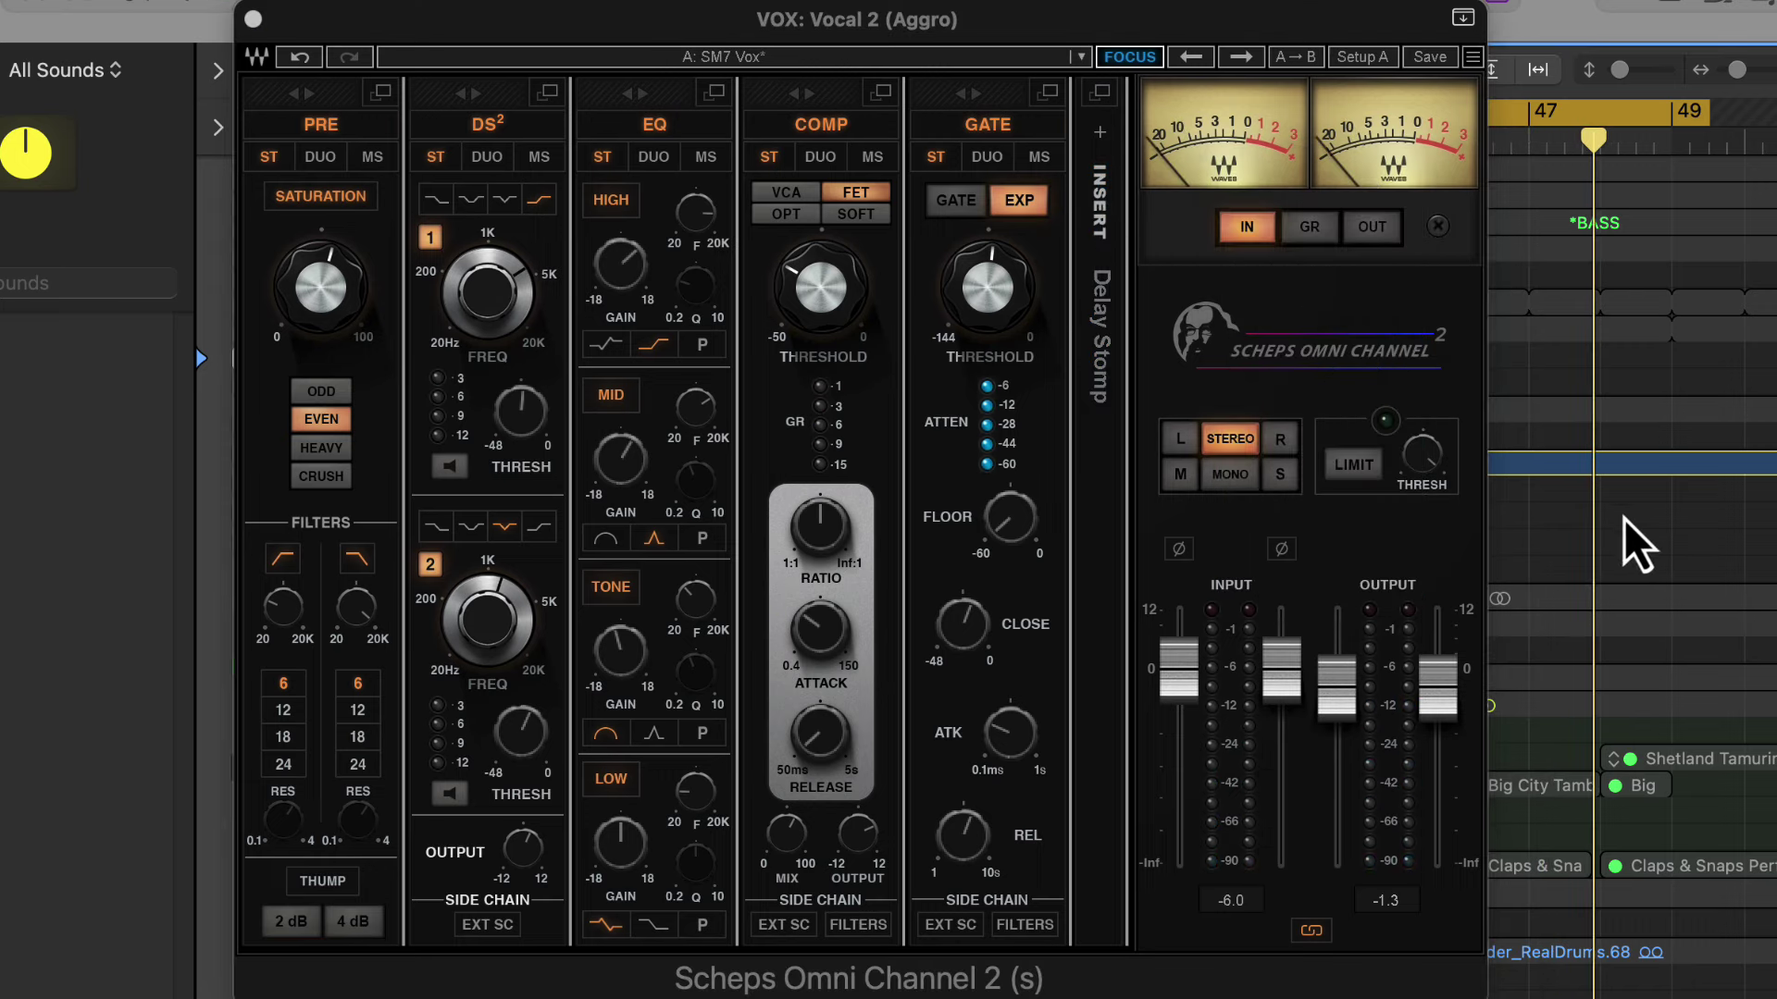
# Load the Vocal 1 preset from the Andrew Scheps factory presets and toggle its Focus highlighting off and on.
pyautogui.click(754, 58)
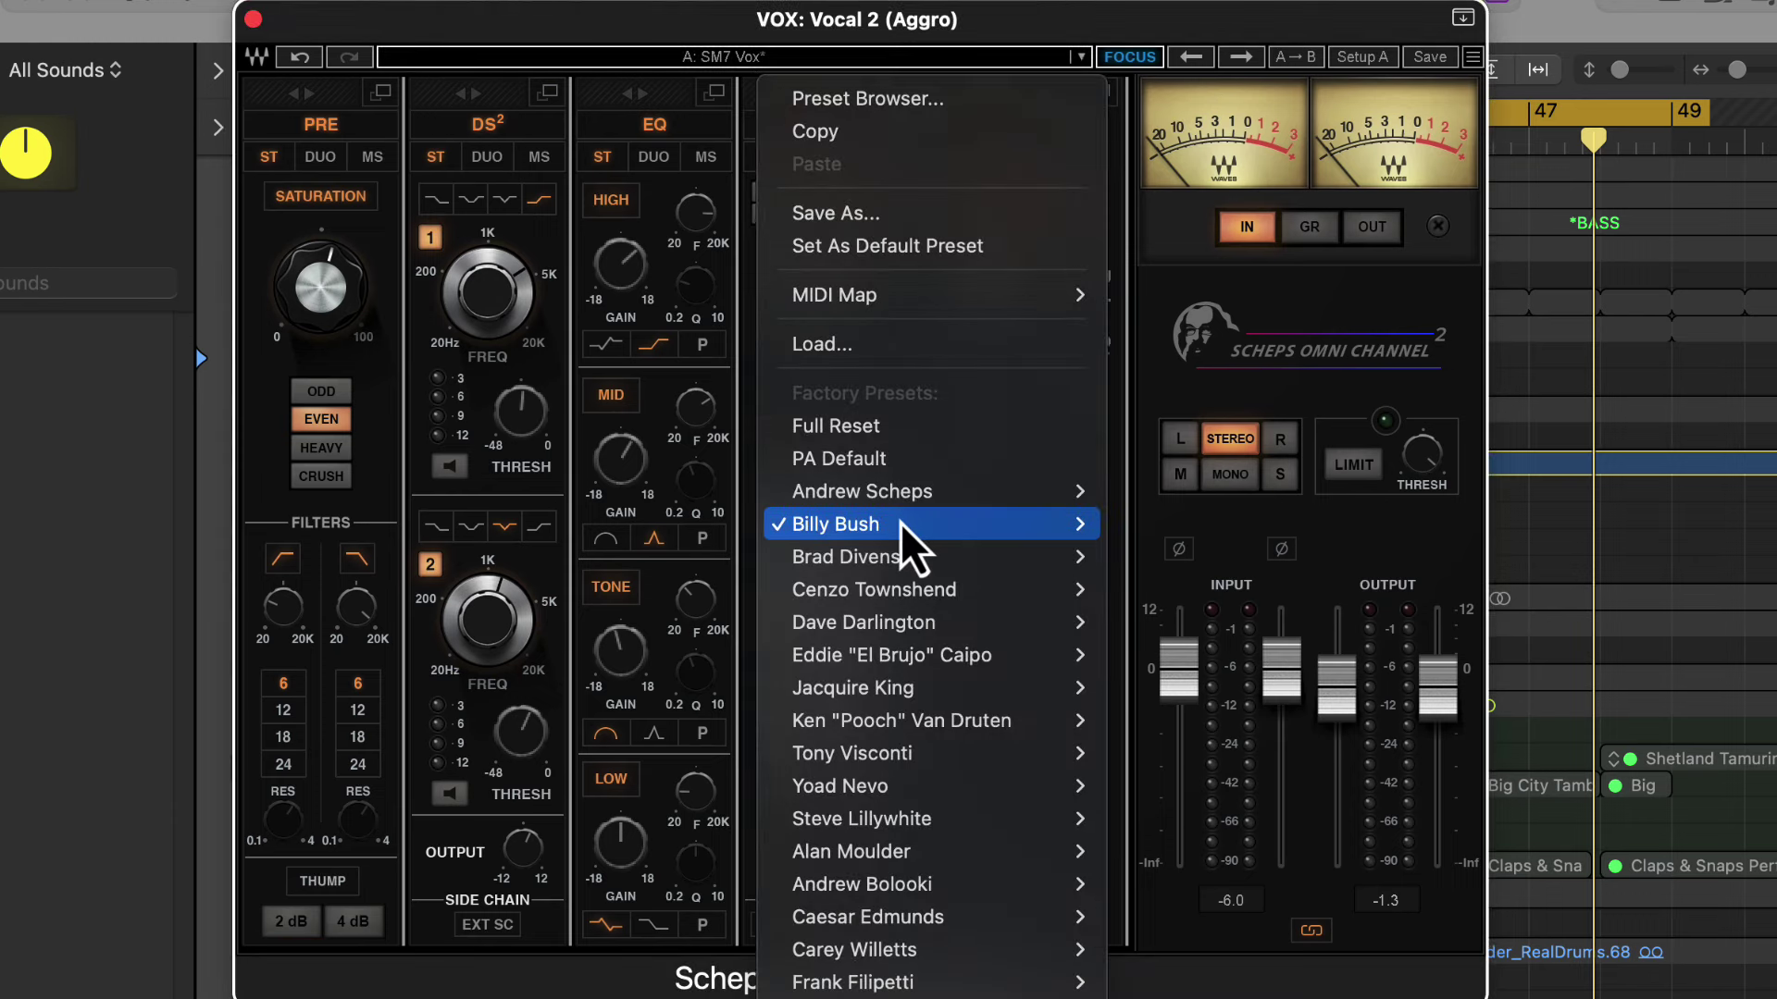
pyautogui.moveTo(907, 526)
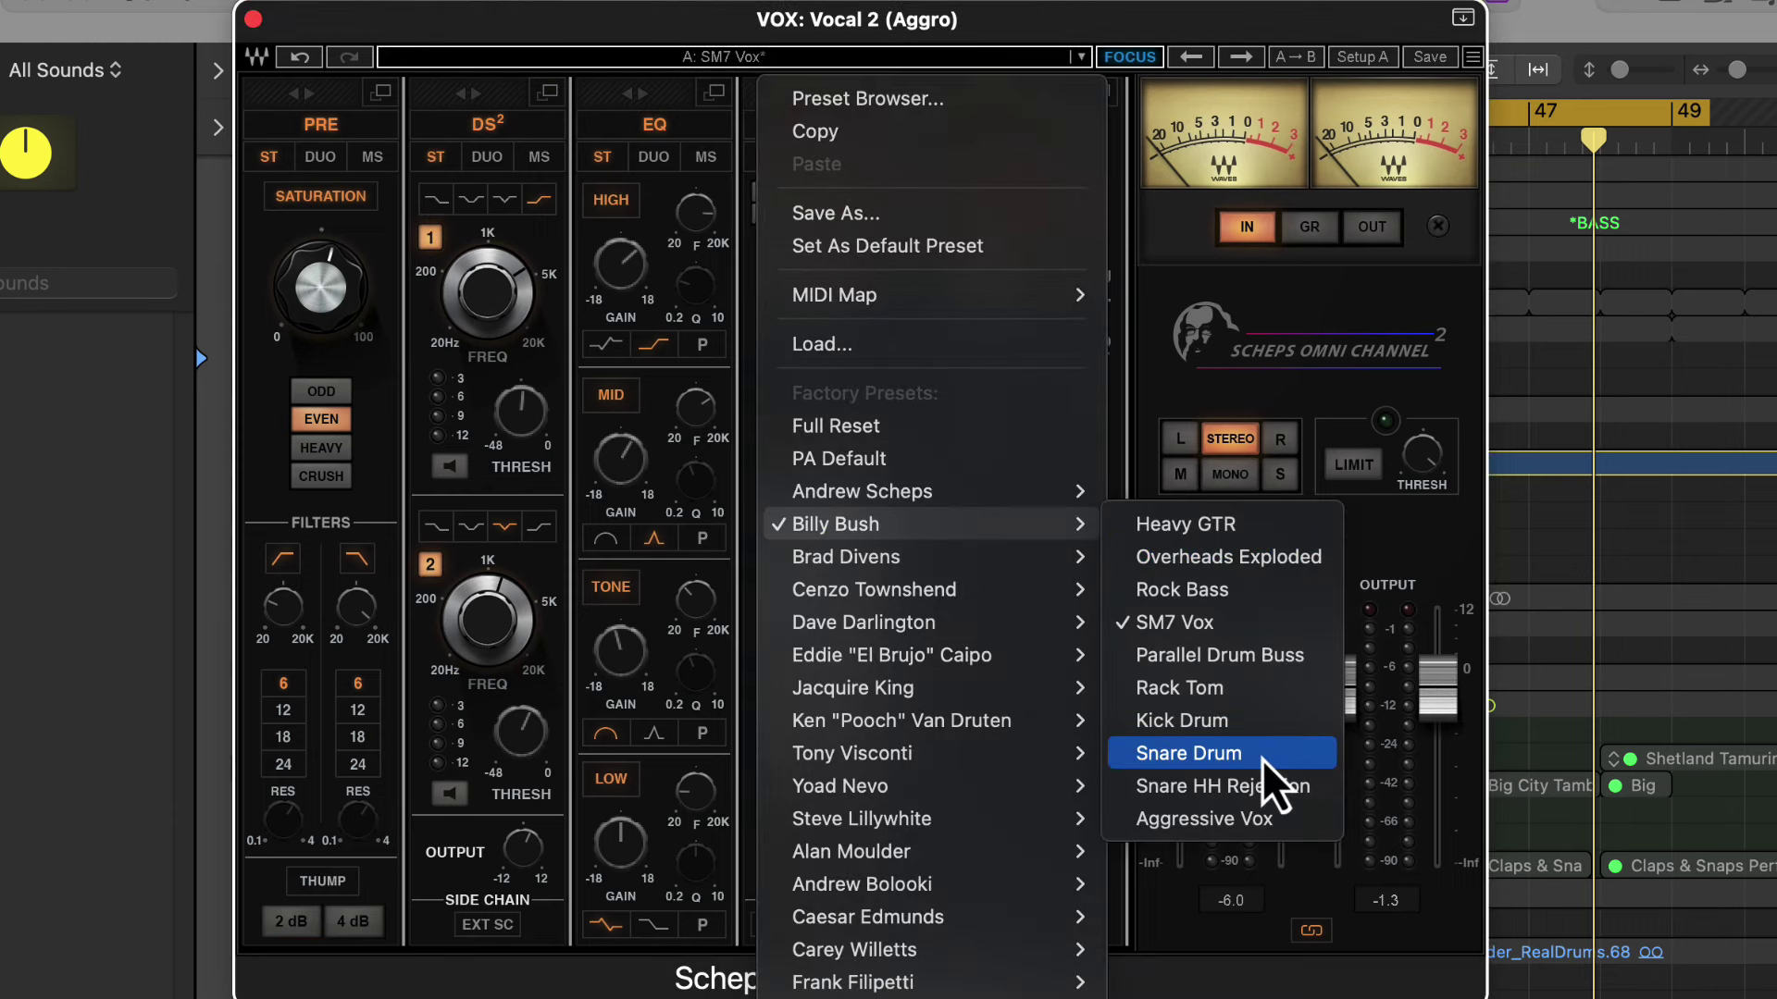
pyautogui.moveTo(1007, 567)
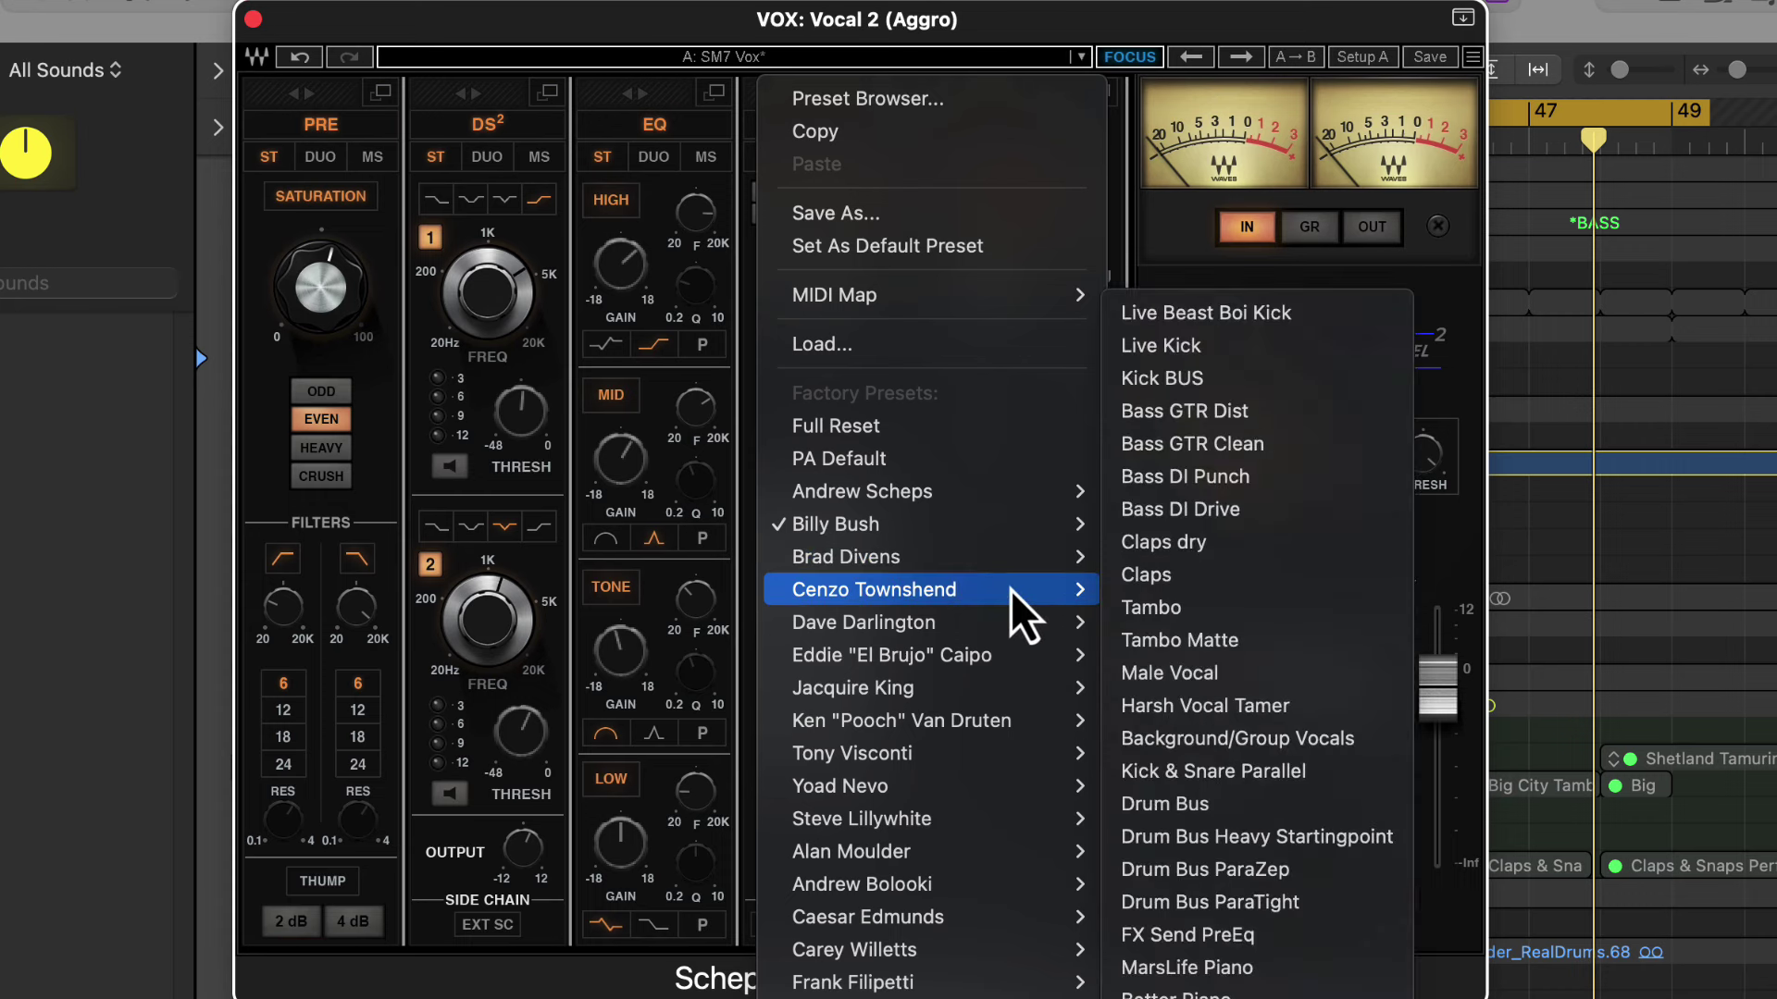
pyautogui.moveTo(1003, 520)
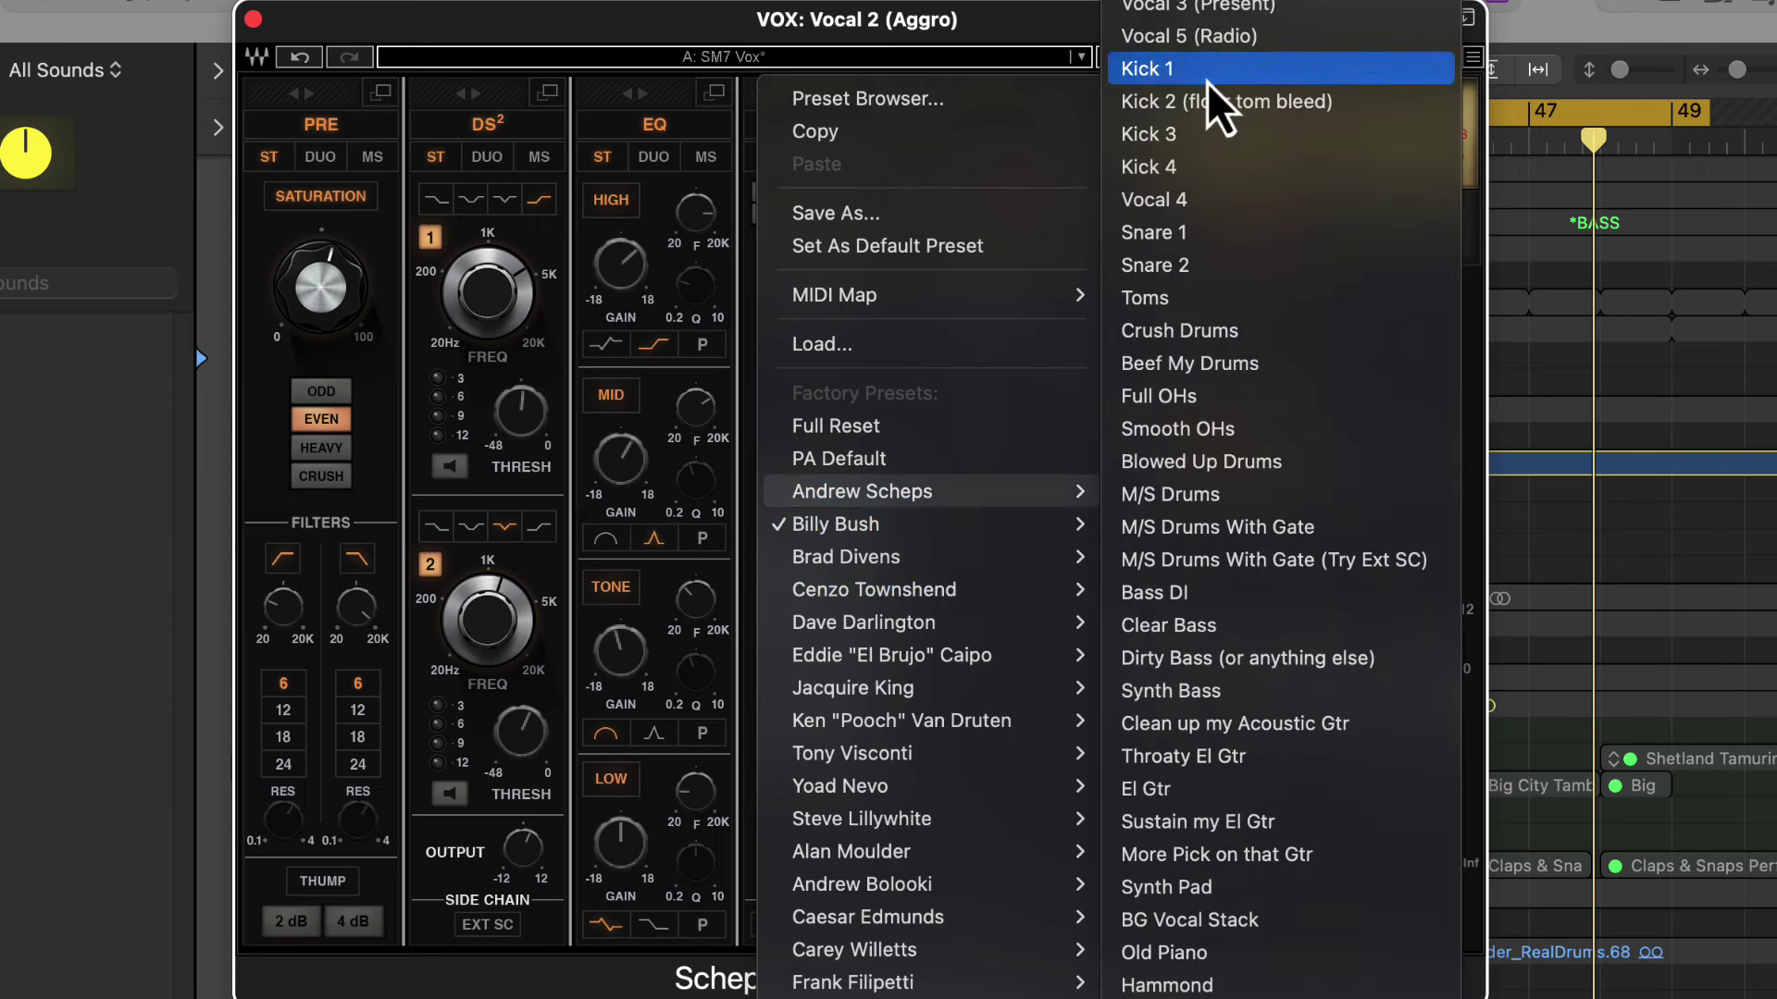
pyautogui.click(1245, 35)
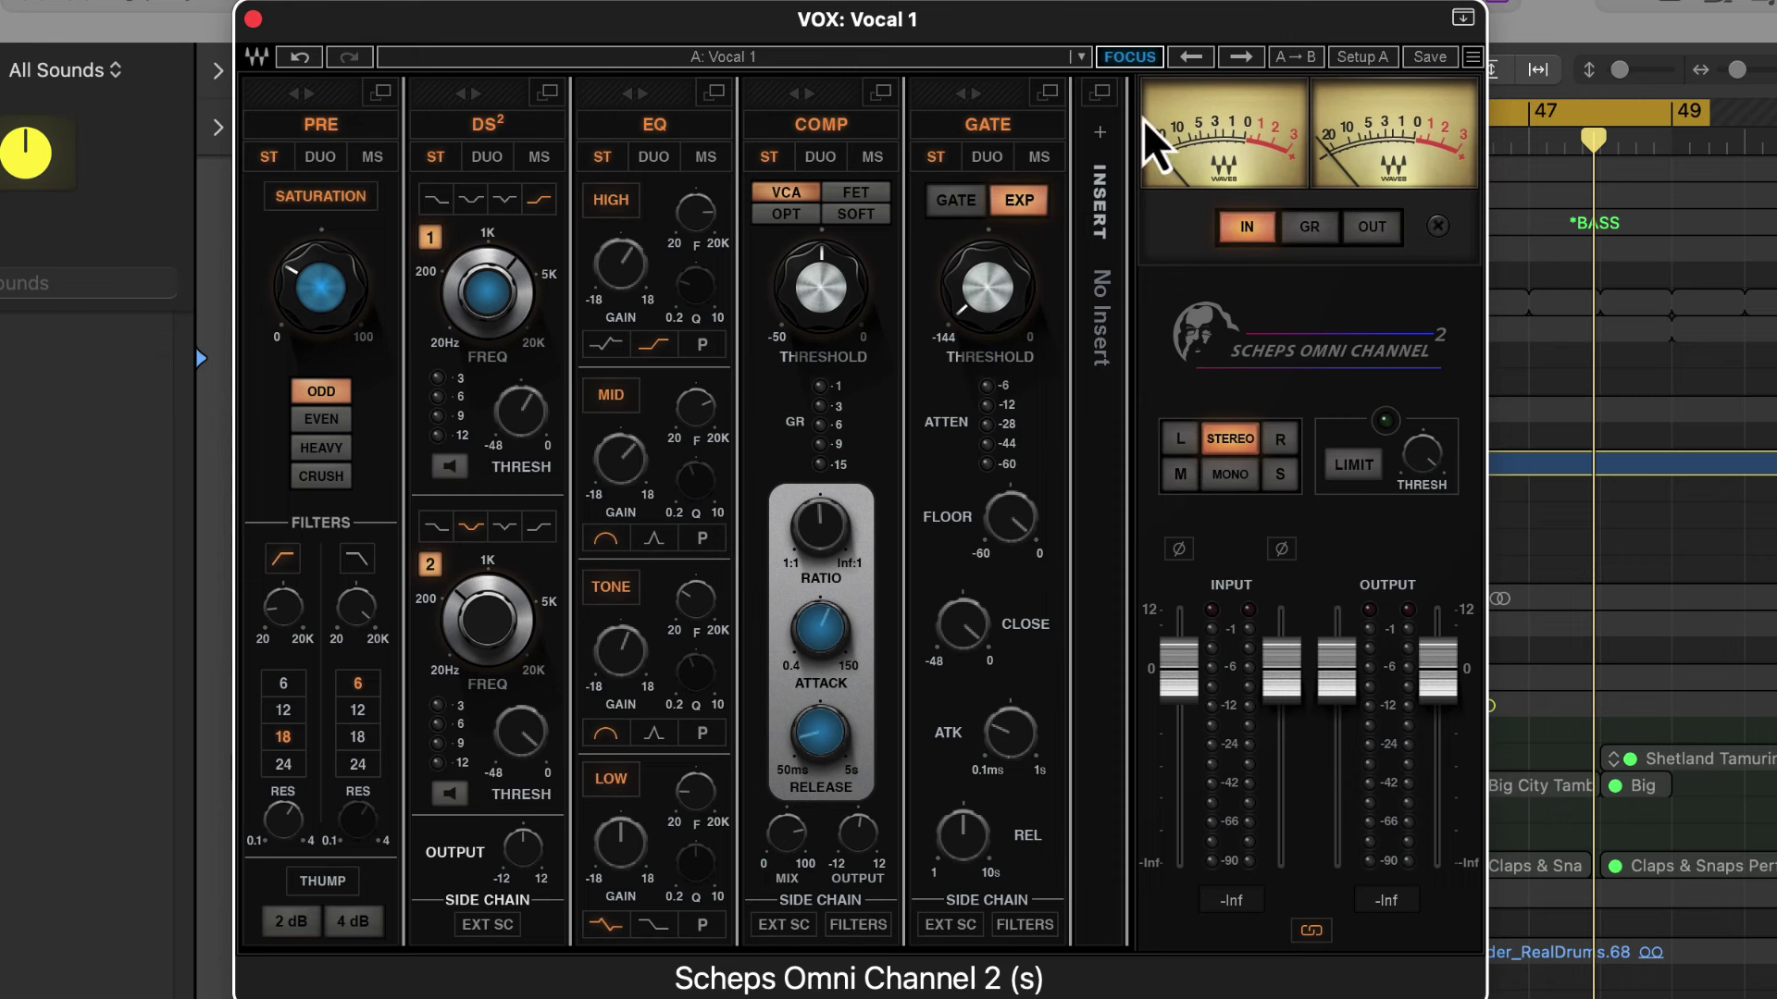
pyautogui.click(1143, 60)
pyautogui.click(1144, 59)
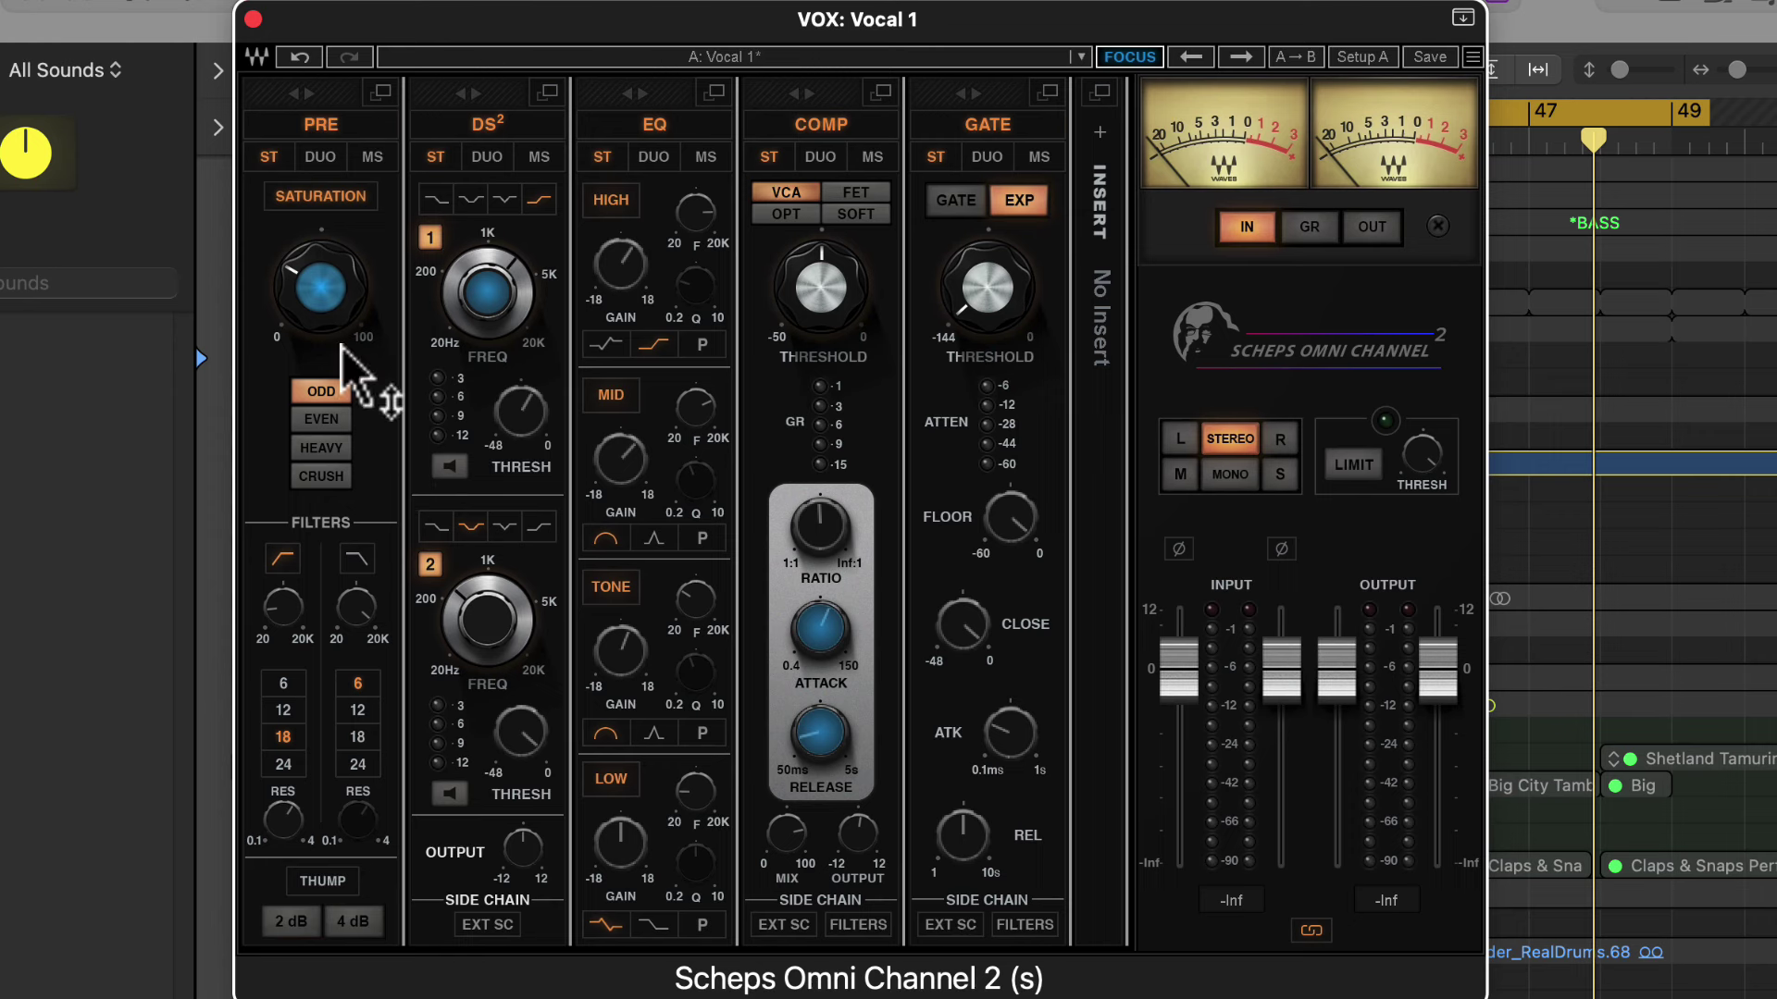
# Play the vocal, raise the Pre module's saturation to 31.5 and change the saturation type to Heavy.
pyautogui.moveTo(337, 297); pyautogui.dragTo(375, 315)
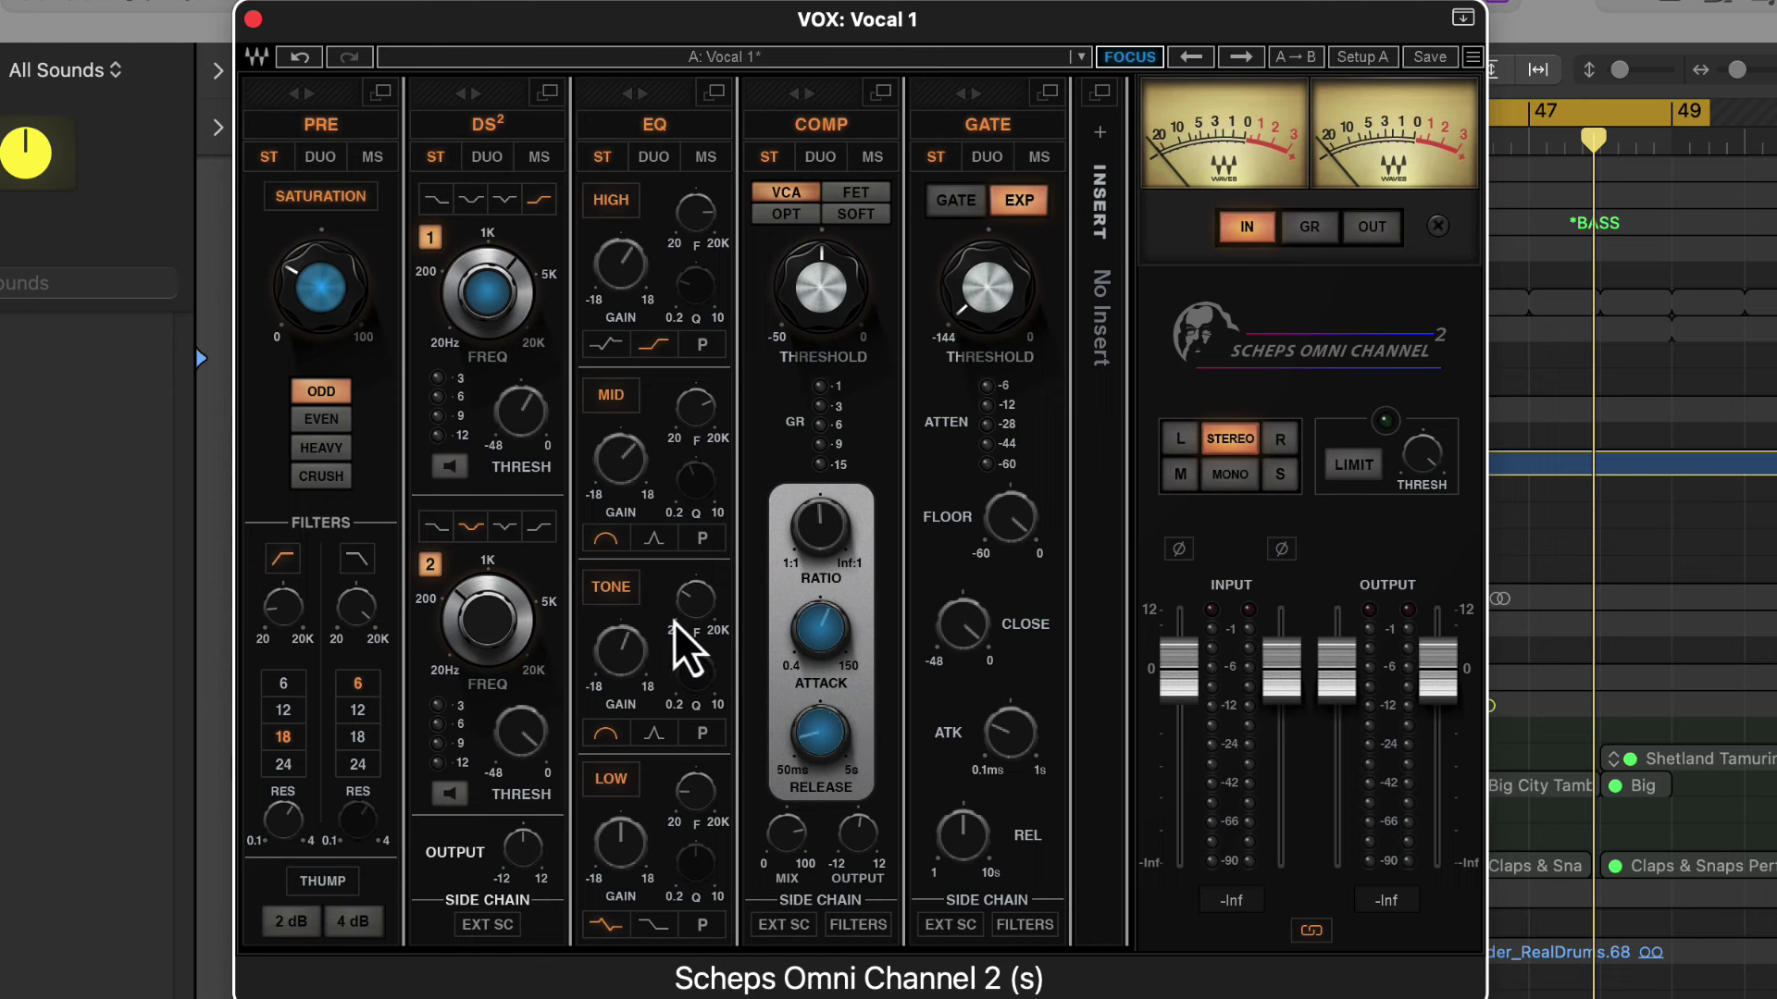
pyautogui.press('space')
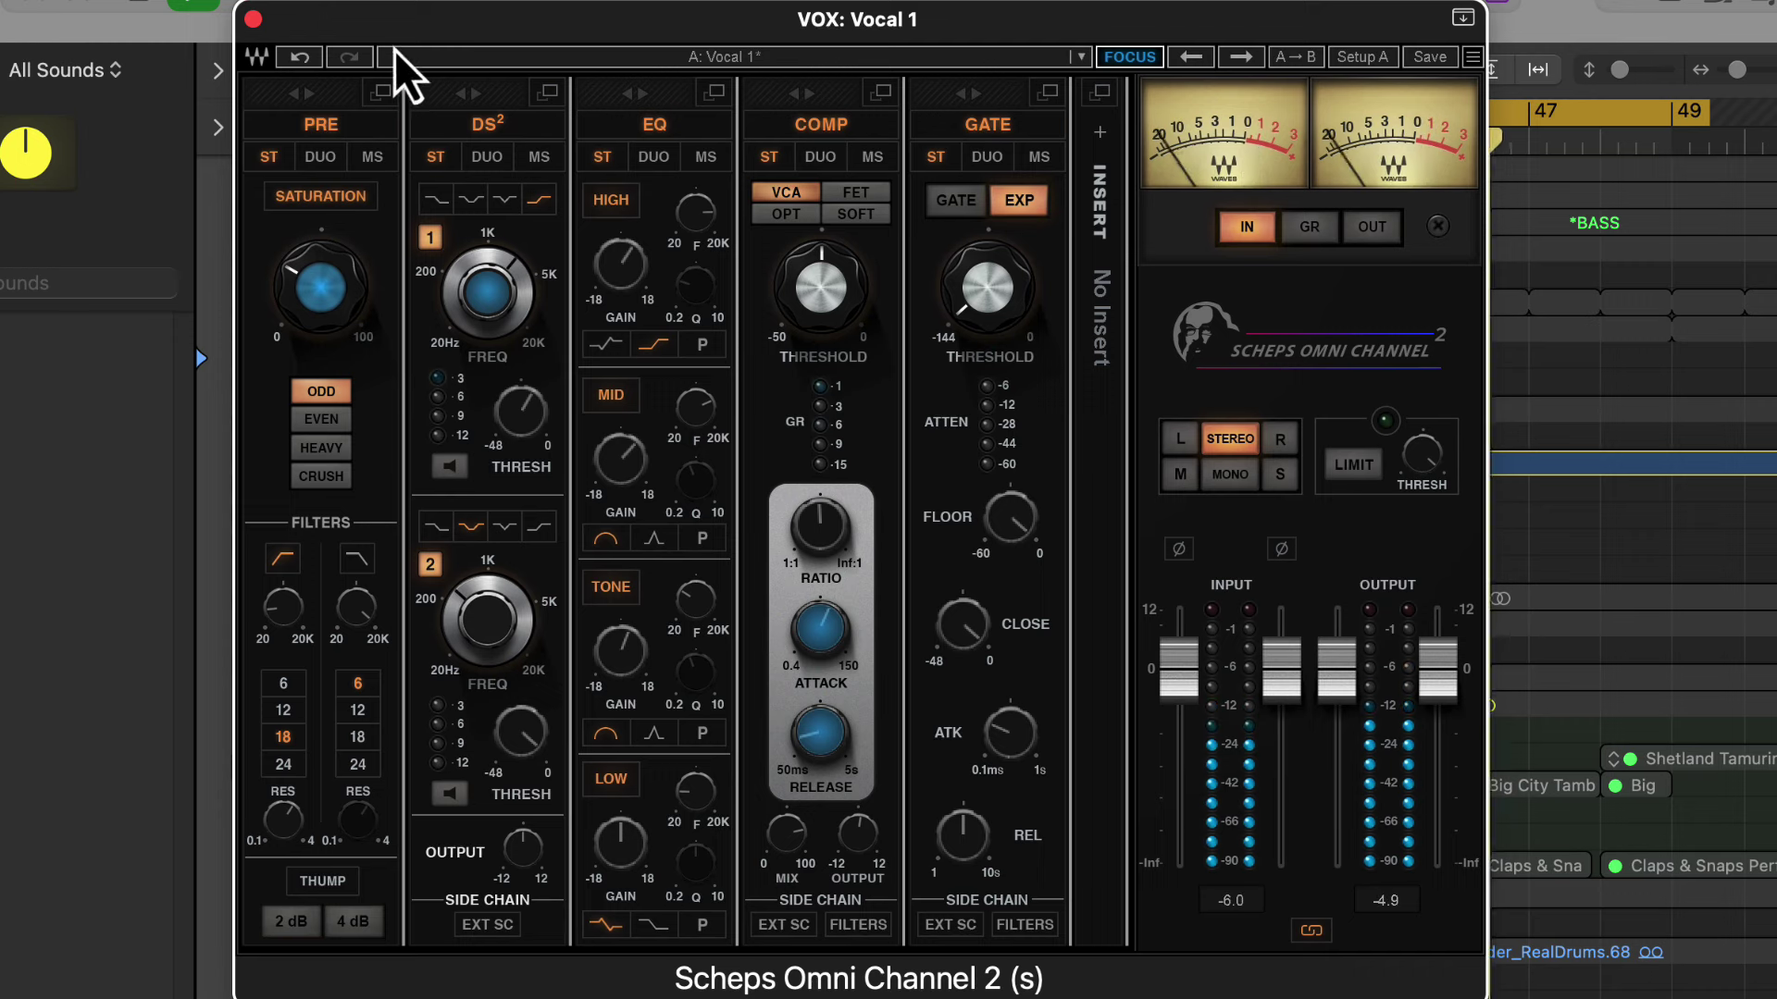
pyautogui.moveTo(349, 317); pyautogui.dragTo(348, 297)
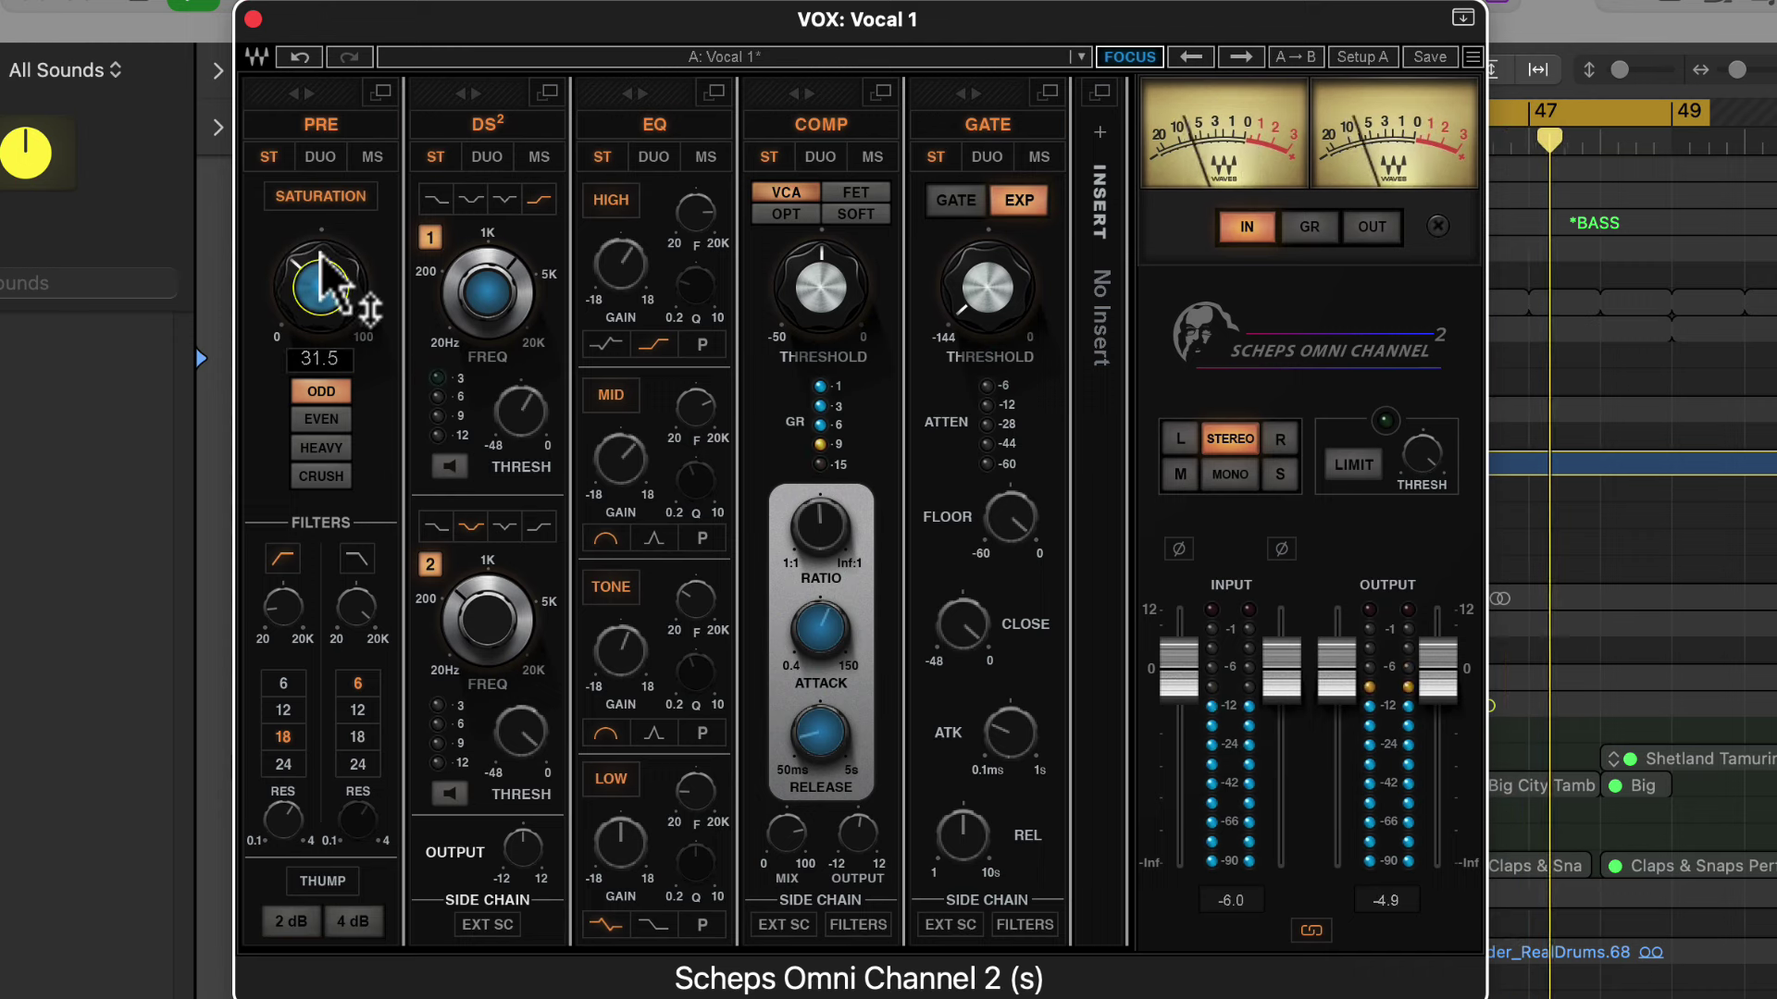
pyautogui.moveTo(834, 424); pyautogui.dragTo(943, 757)
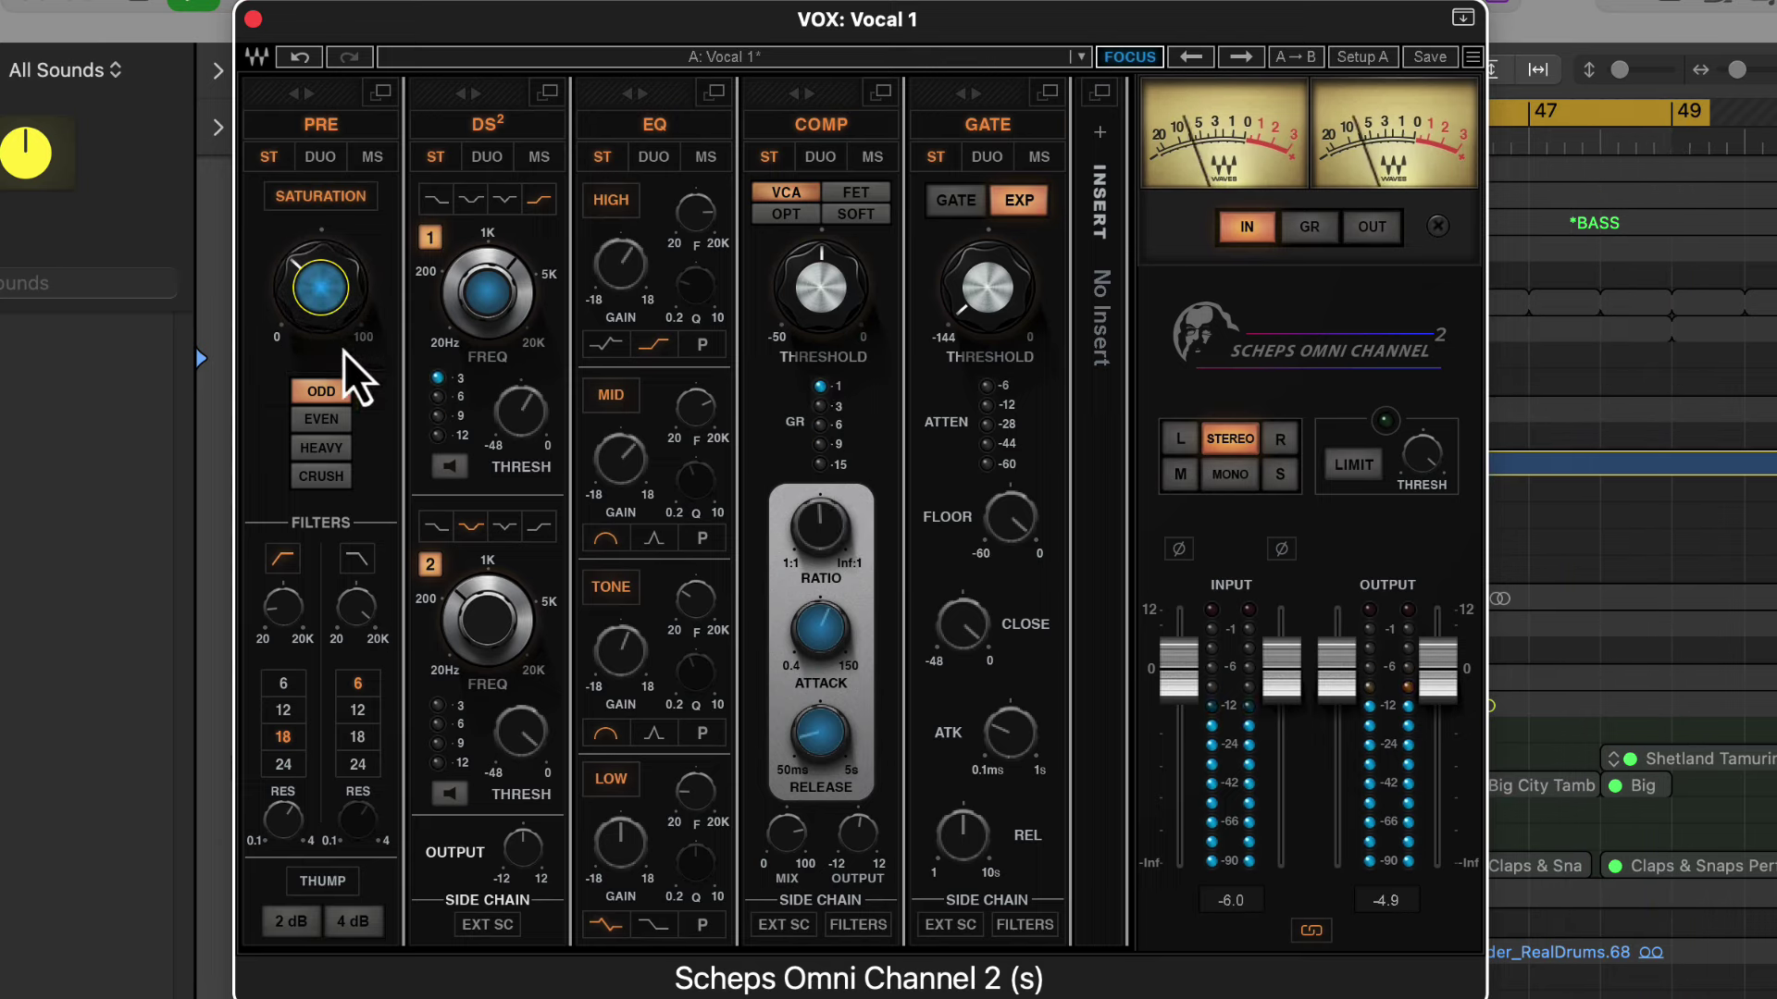
pyautogui.click(341, 448)
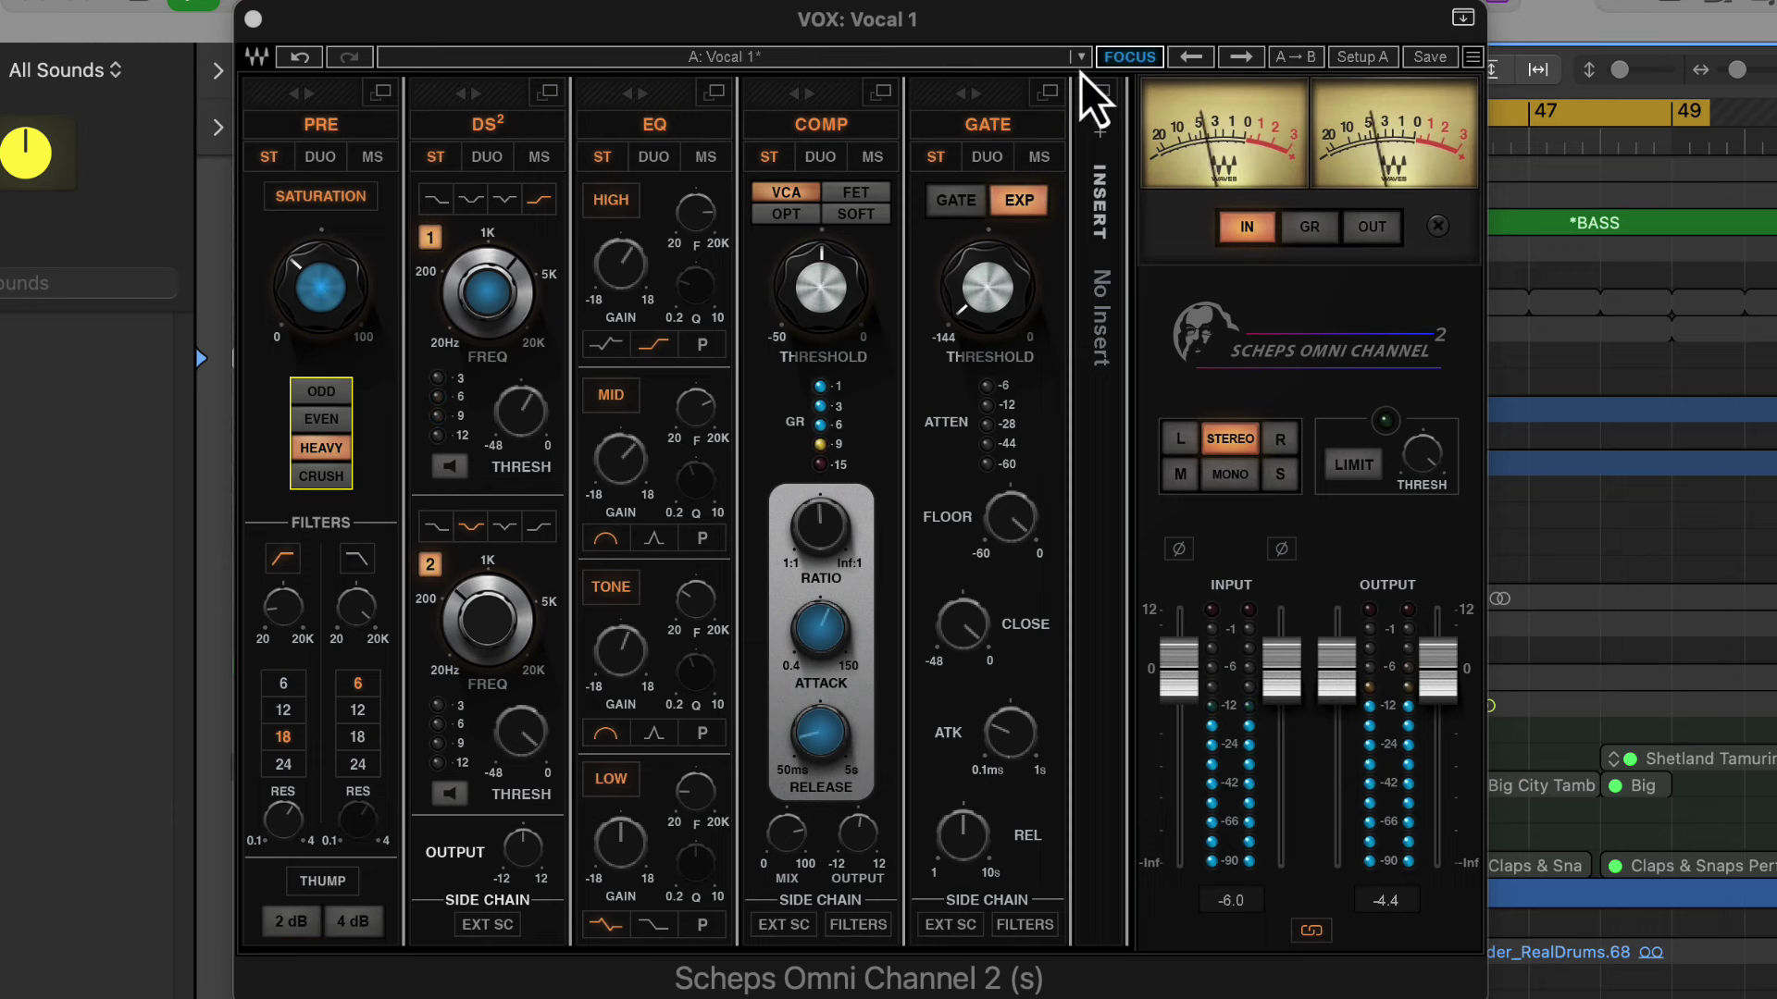
# Audition the Andrew Scheps presets Vocal 2 (Aggro), Vocal 3 (Present) and Vocal 5 (Radio) during playback.
pyautogui.click(972, 57)
pyautogui.moveTo(1115, 492)
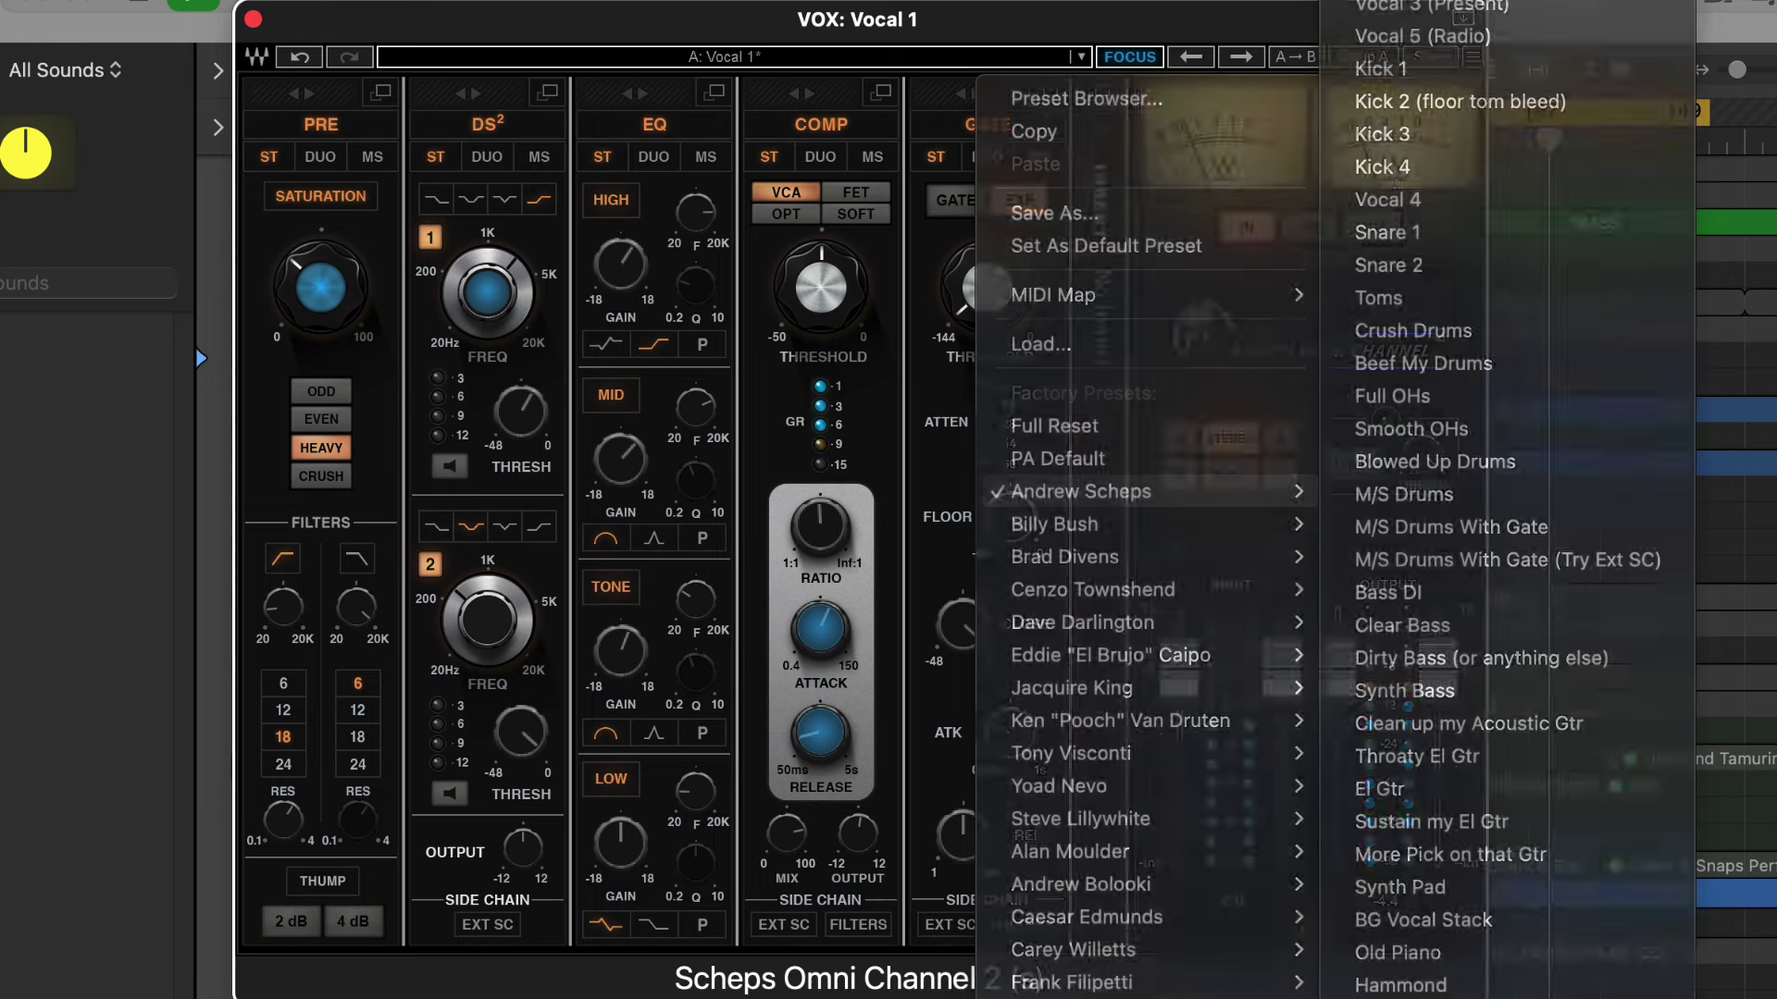
pyautogui.click(1443, 7)
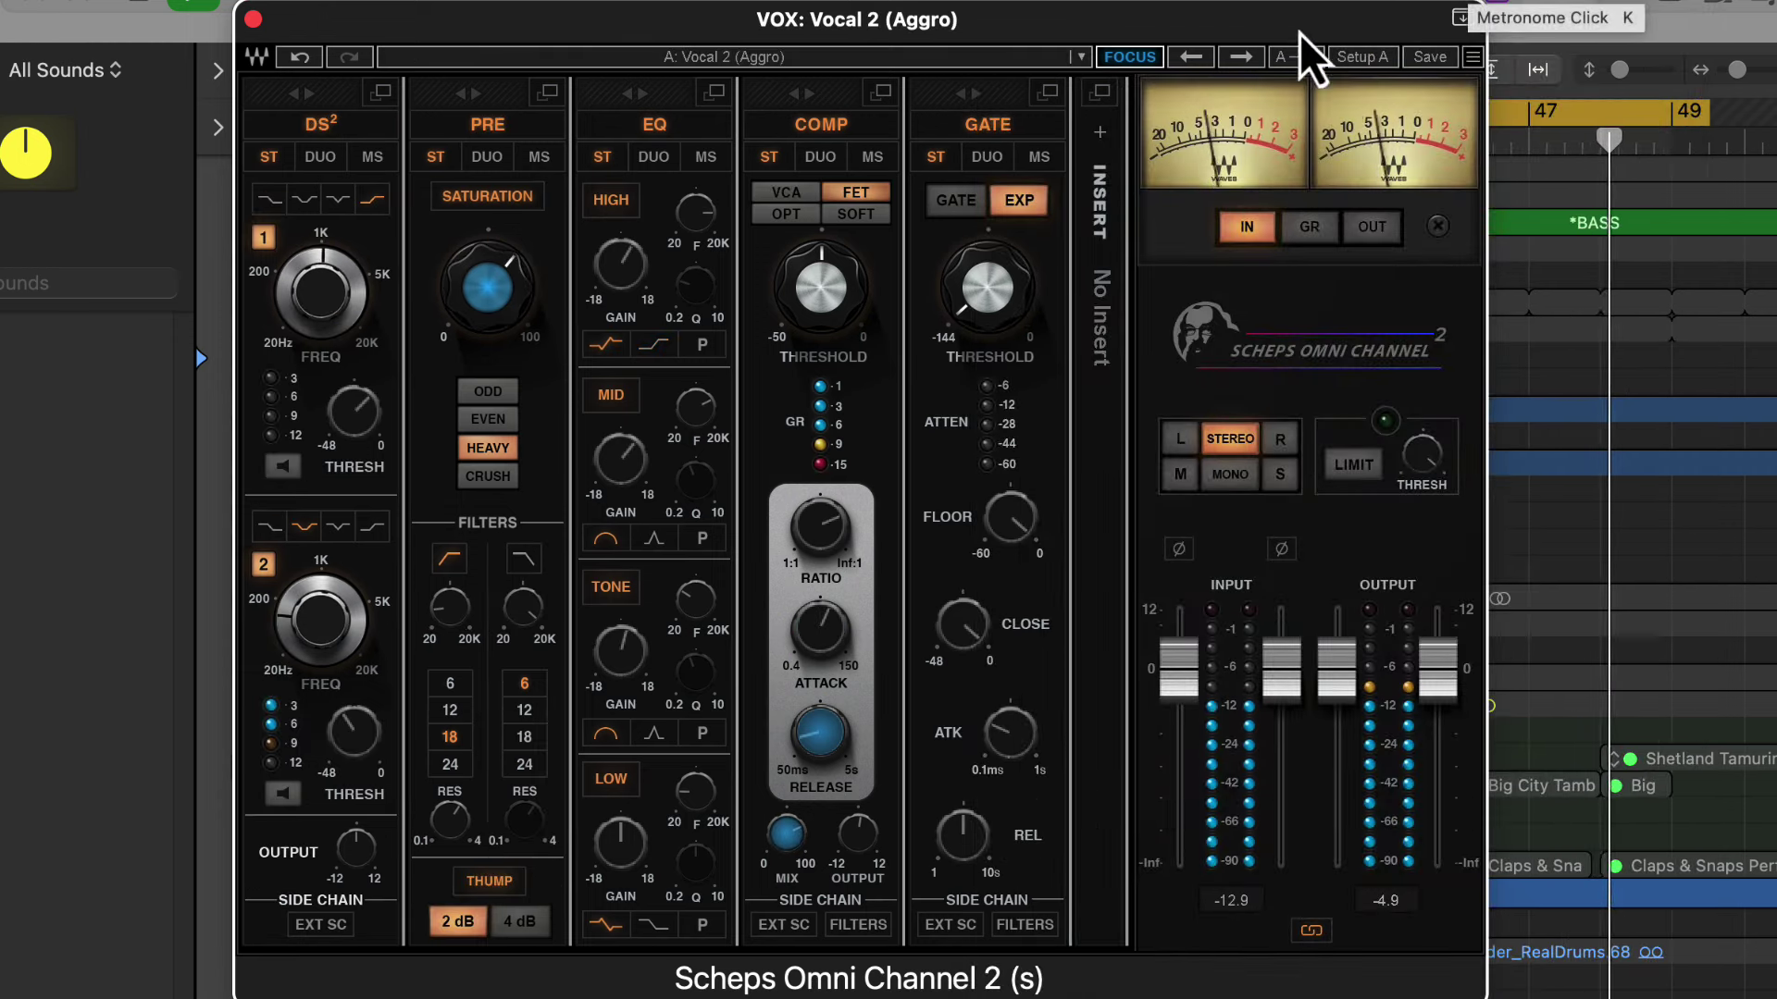
pyautogui.click(1256, 59)
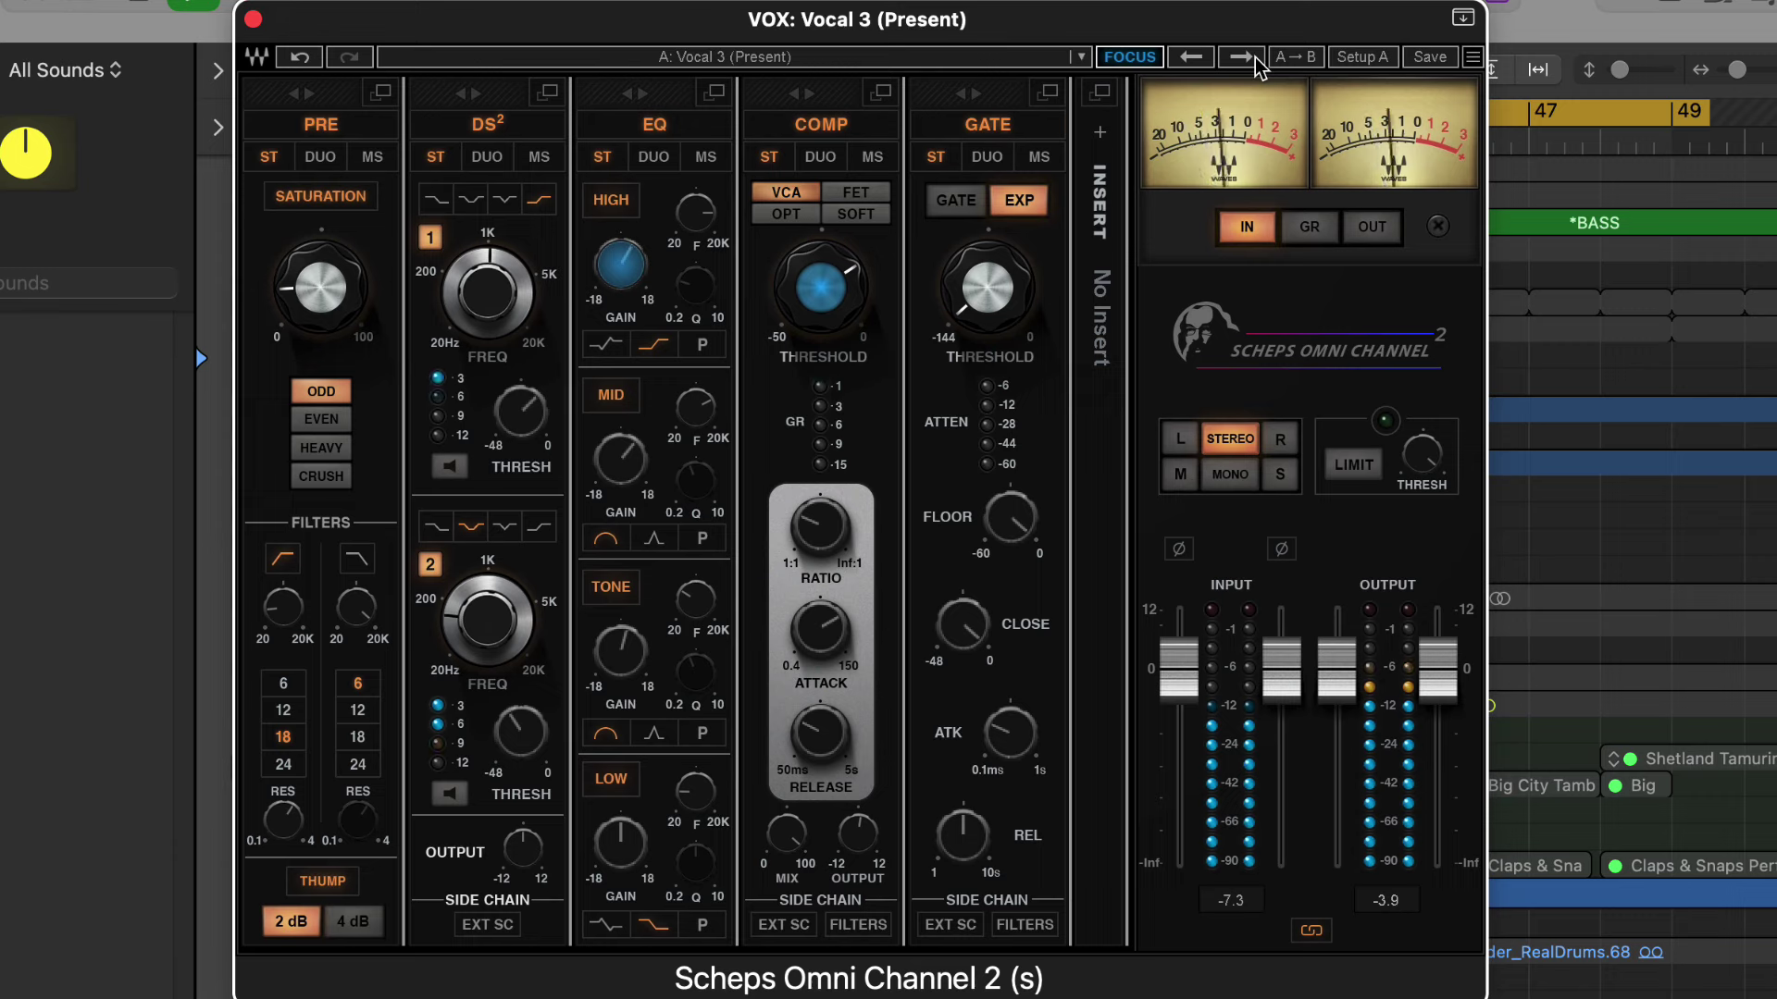
pyautogui.click(1241, 57)
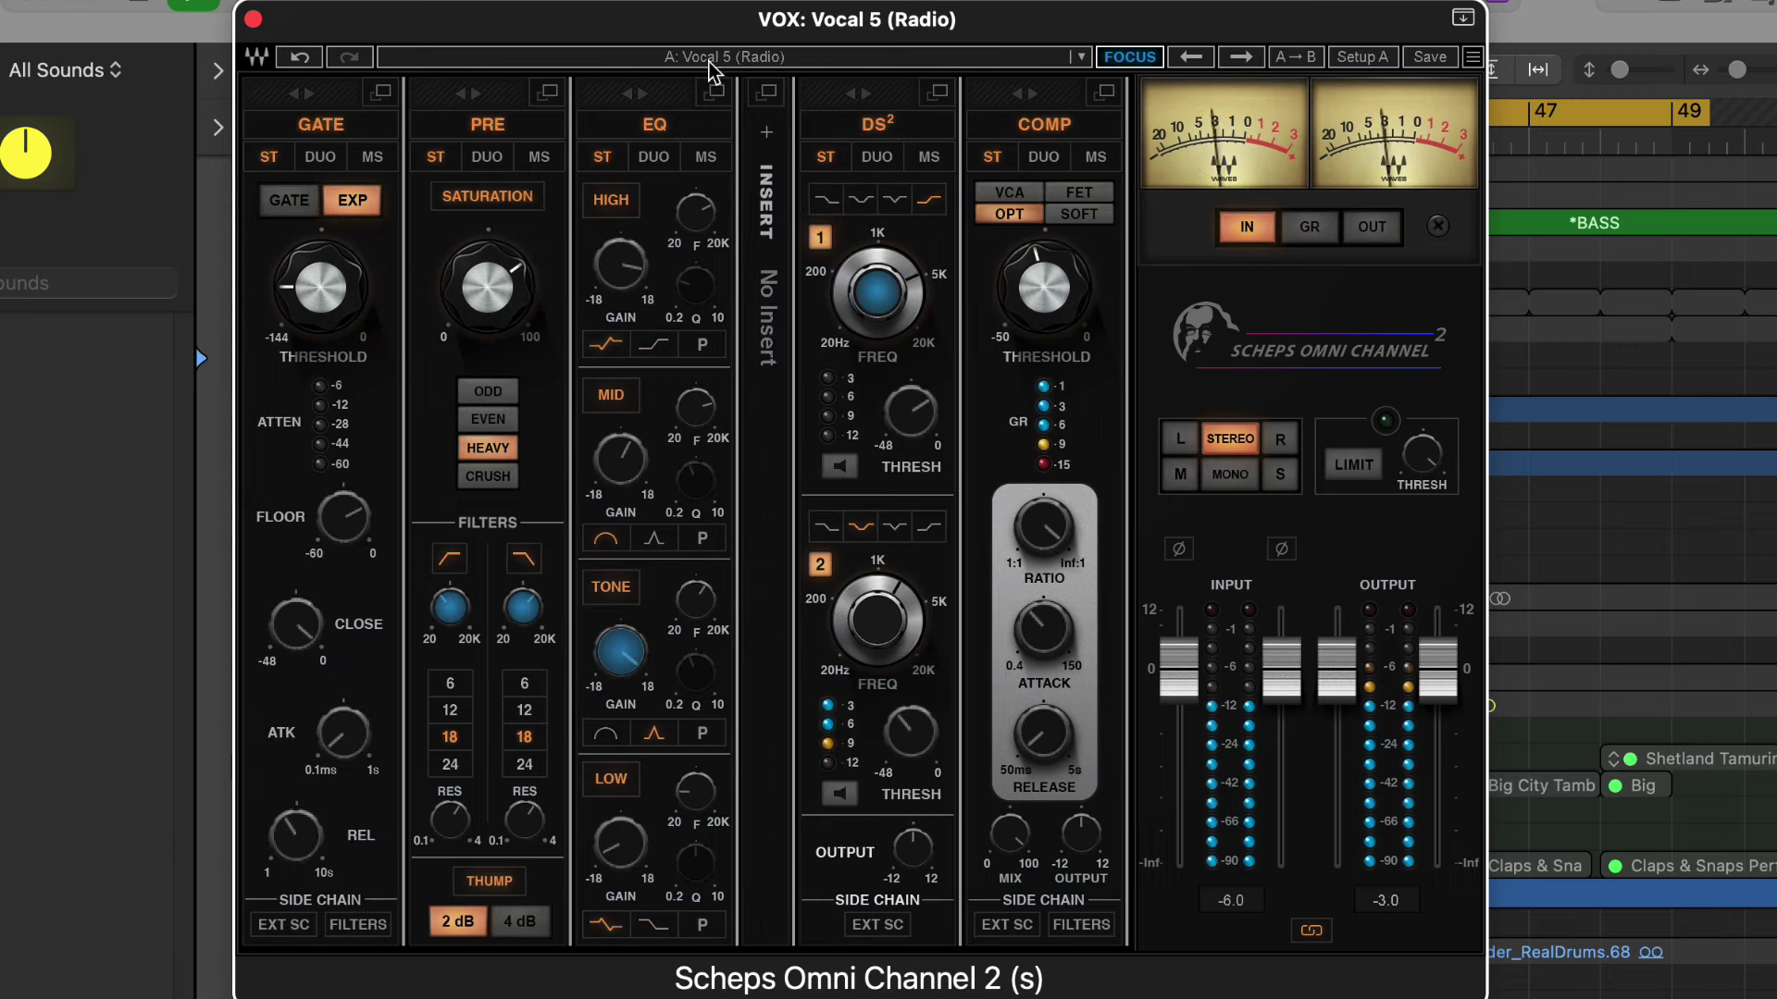
# Load the Vocal Parallel Dirt preset from the Andrew Scheps presets, listen to it and stop playback.
pyautogui.click(967, 58)
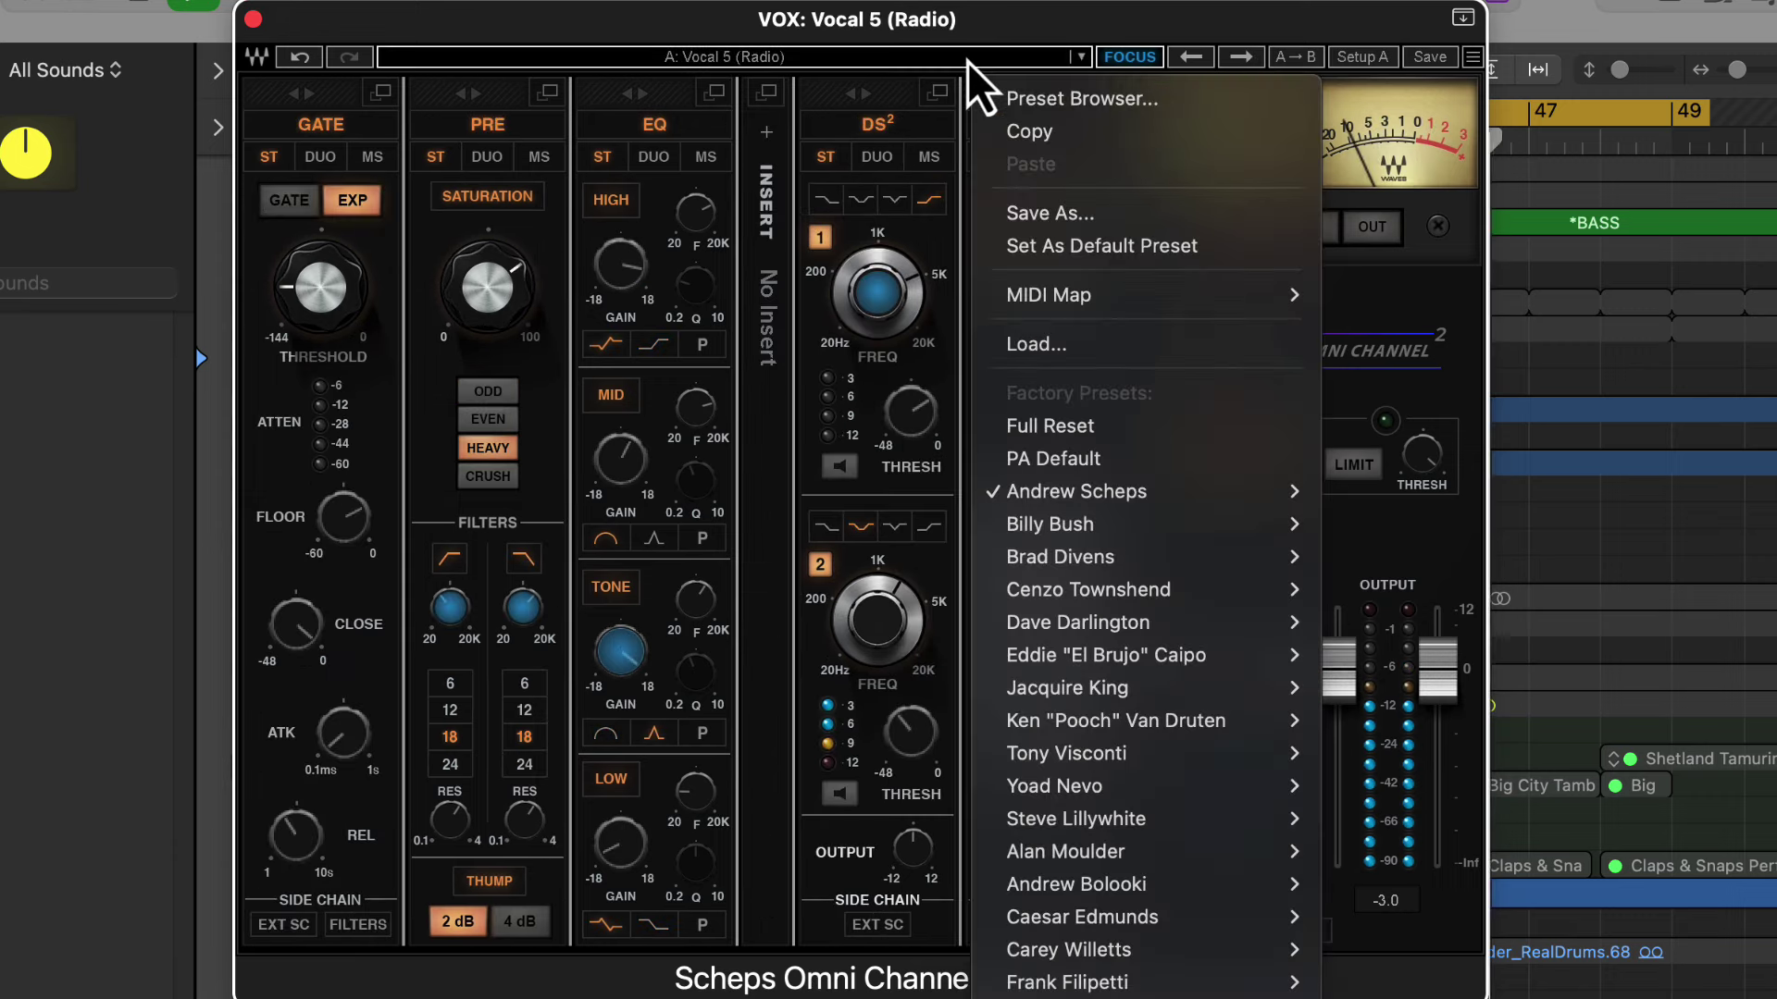
pyautogui.moveTo(1125, 495)
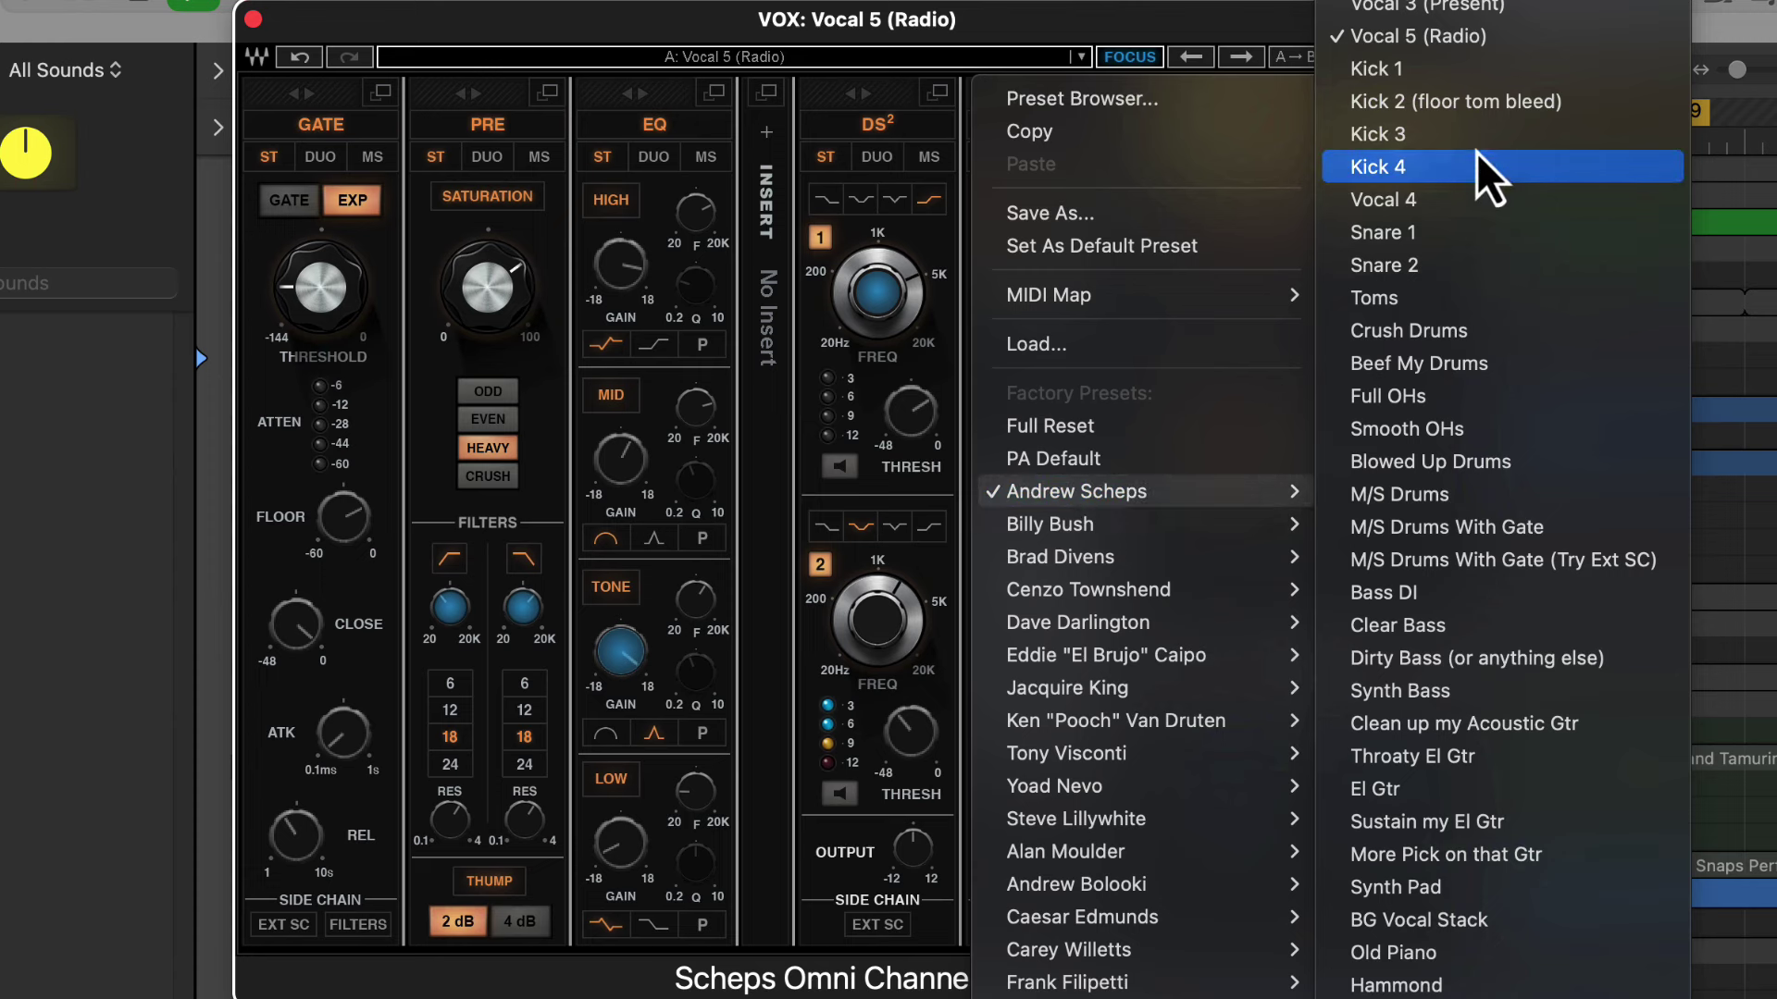
pyautogui.scroll(-6, 1490, 782)
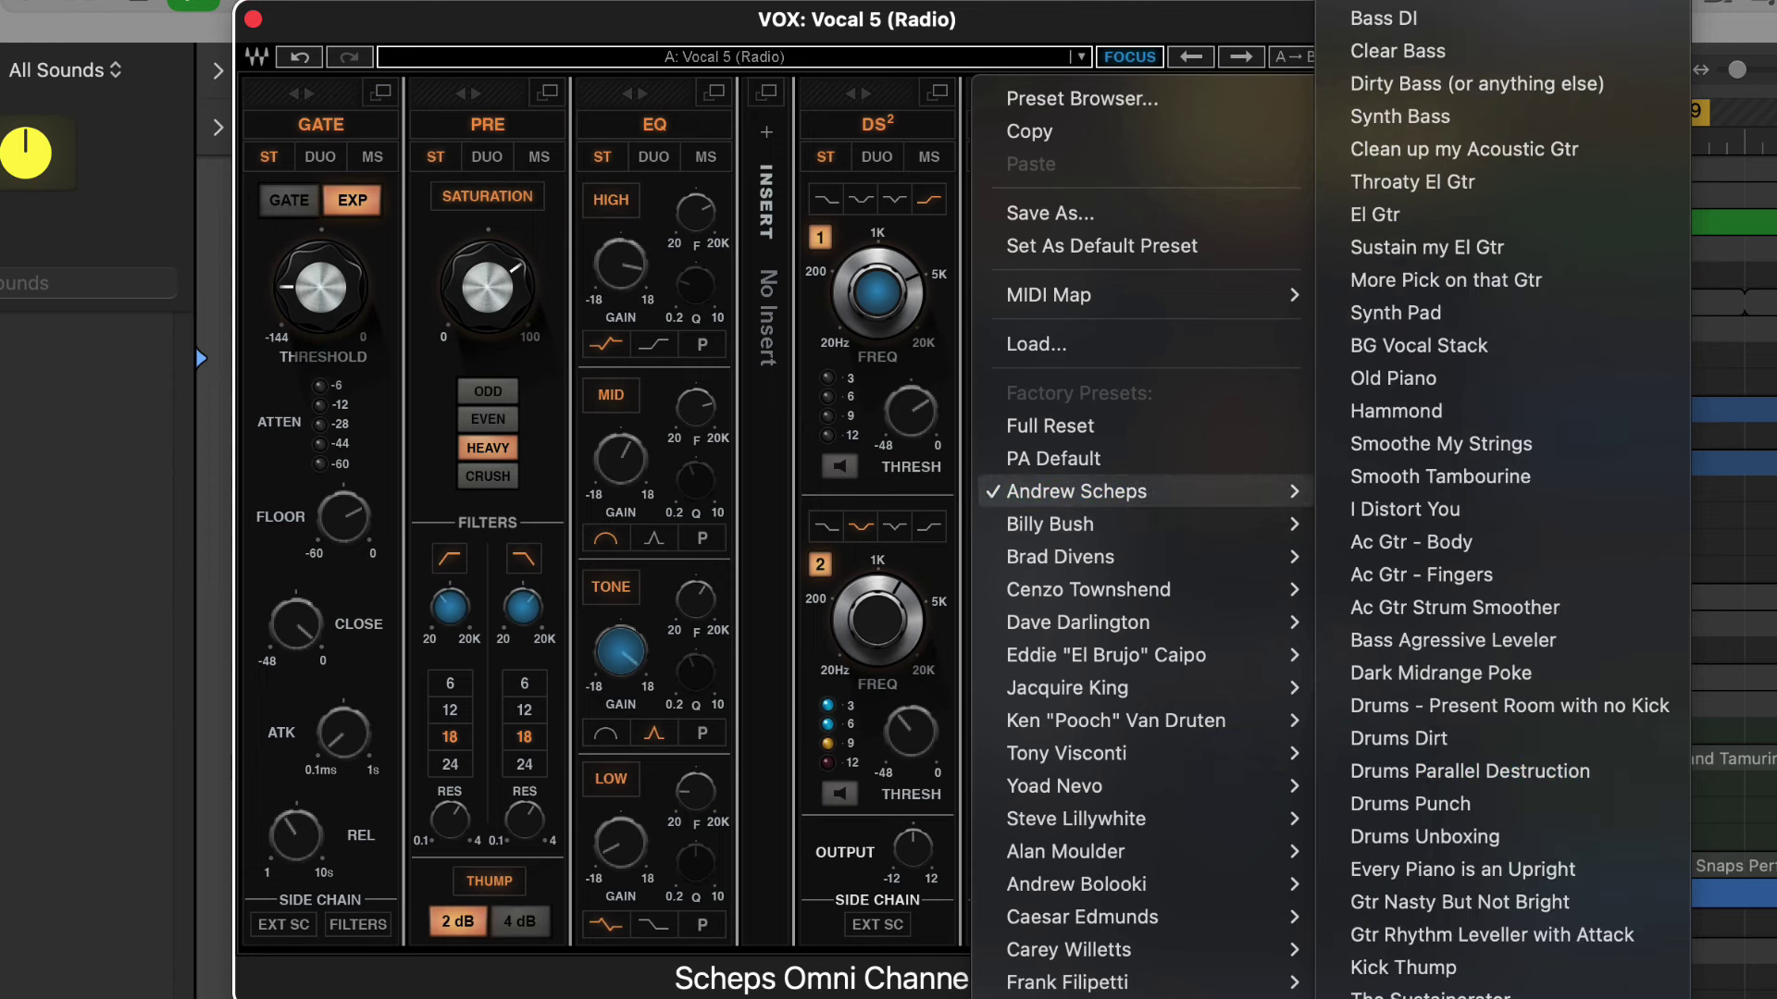
pyautogui.click(1444, 983)
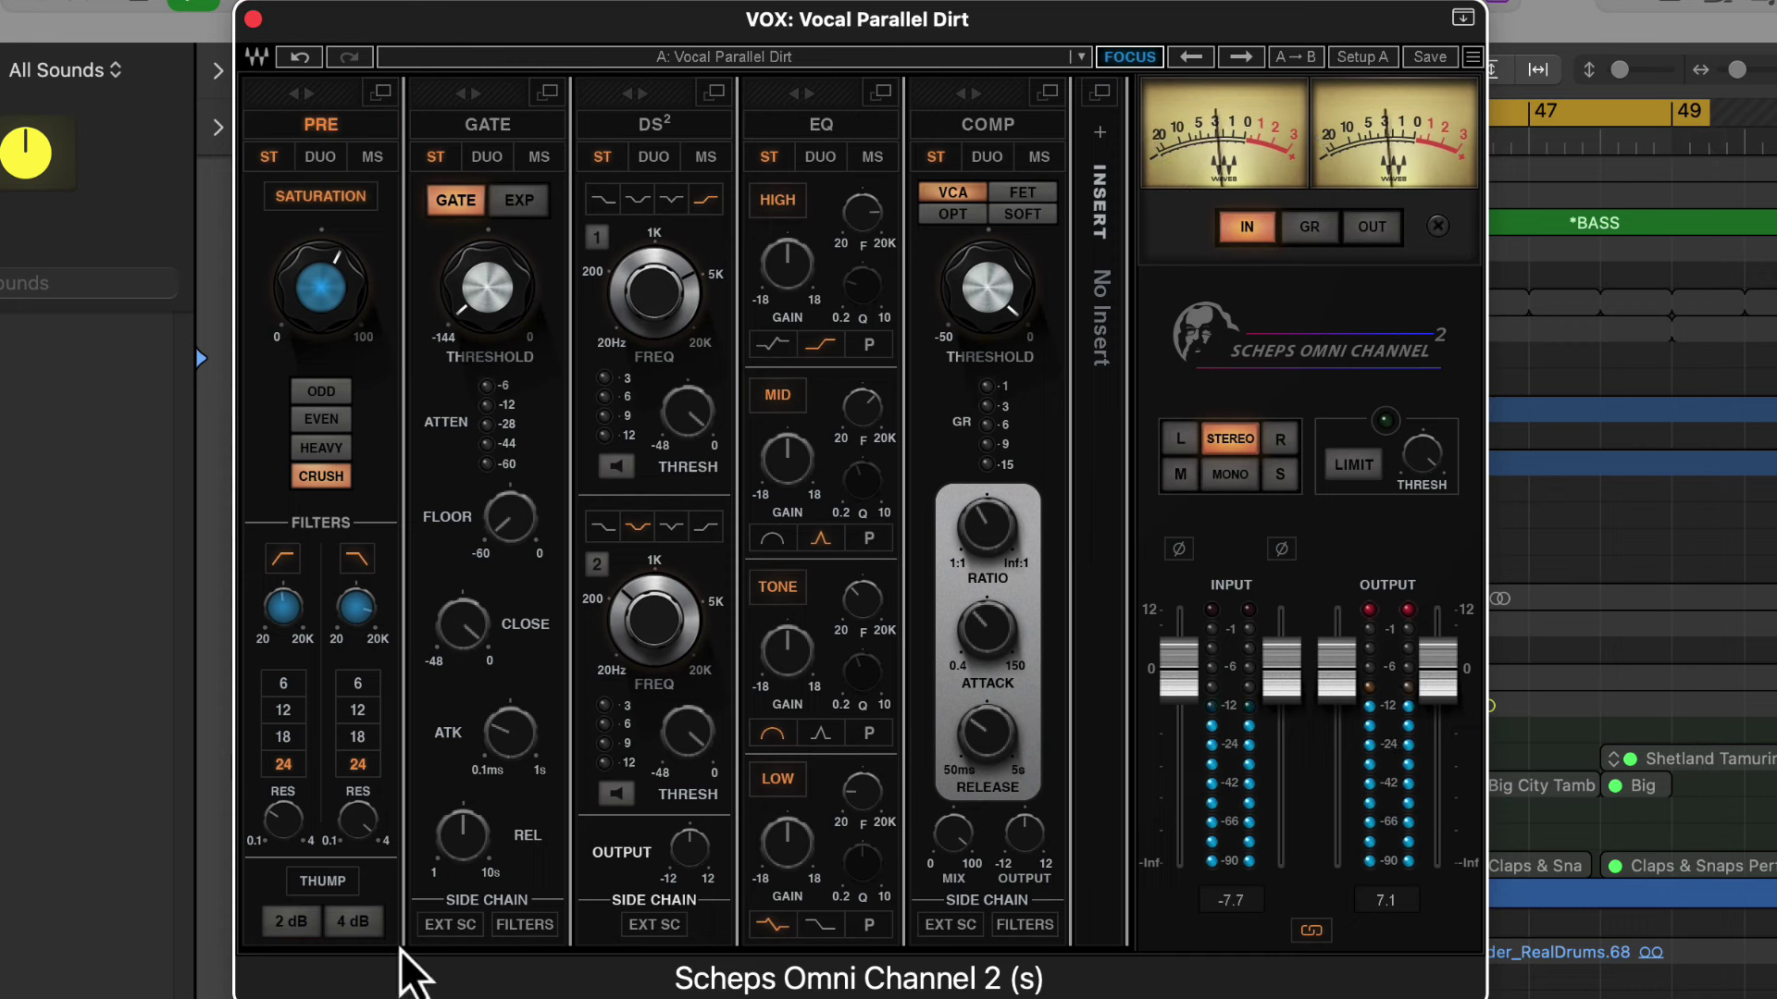
pyautogui.click(1629, 463)
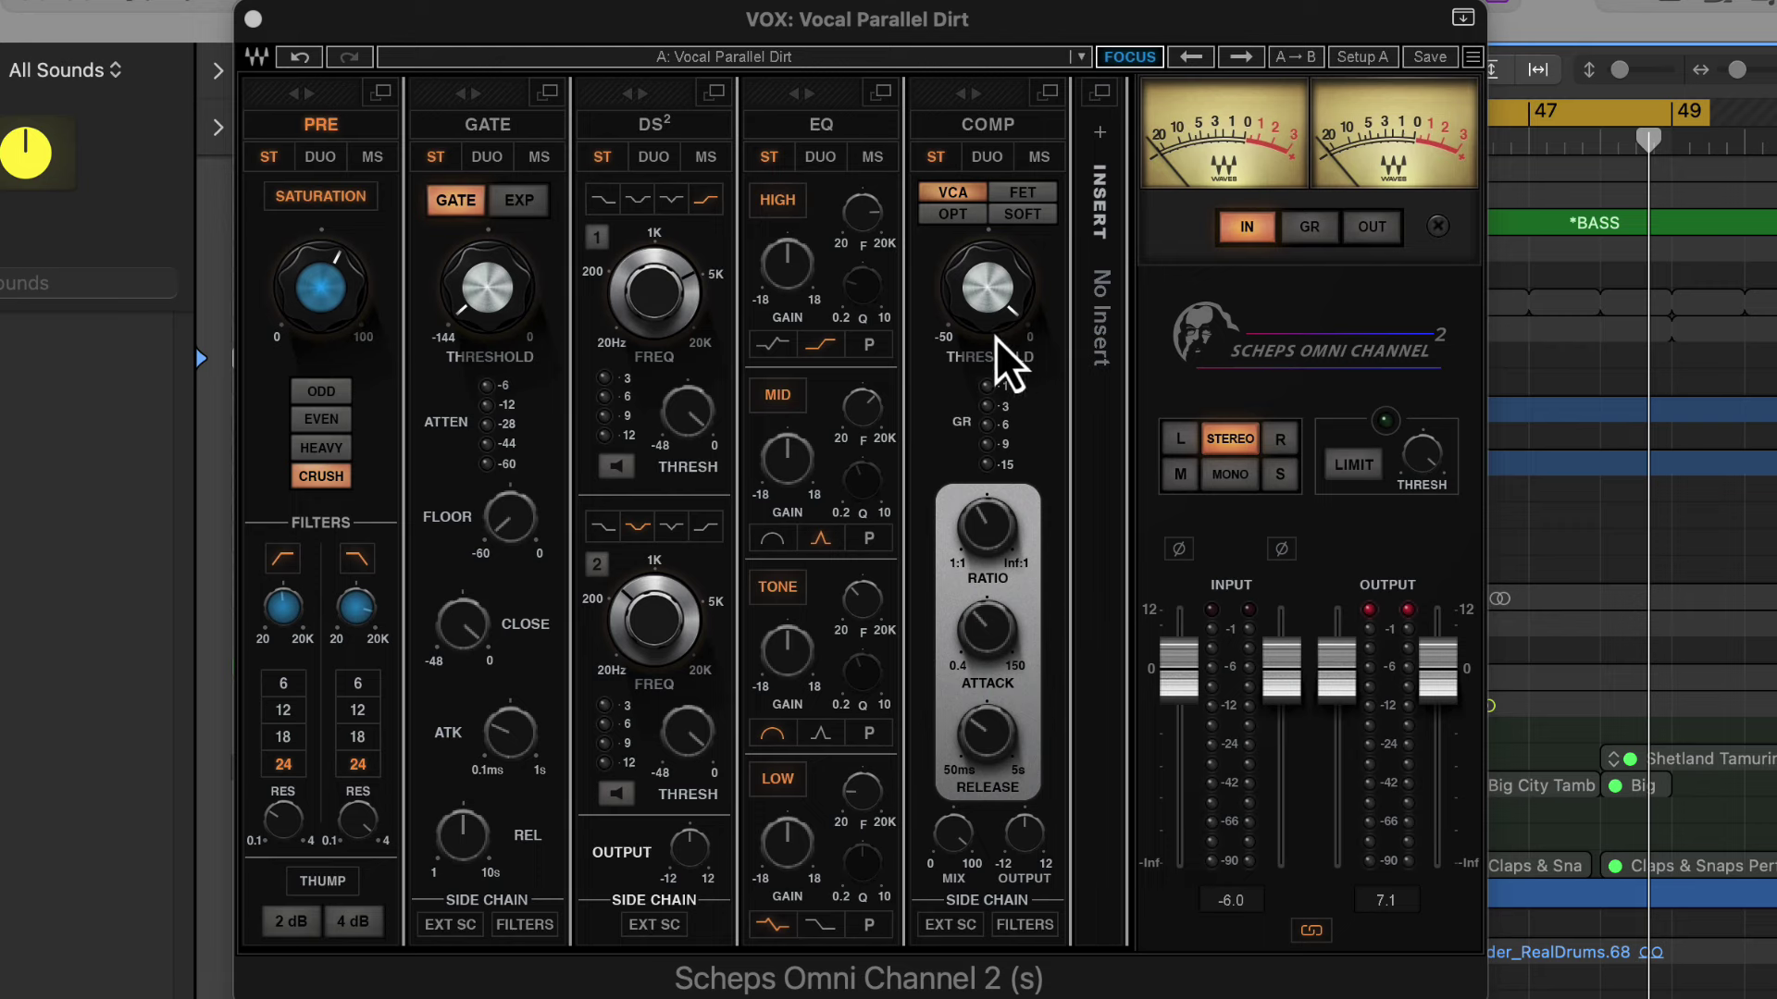
# Uncover the VOX channel strip behind the plugin window and add a send to Bus 6.
pyautogui.moveTo(375, 33); pyautogui.dragTo(743, 39)
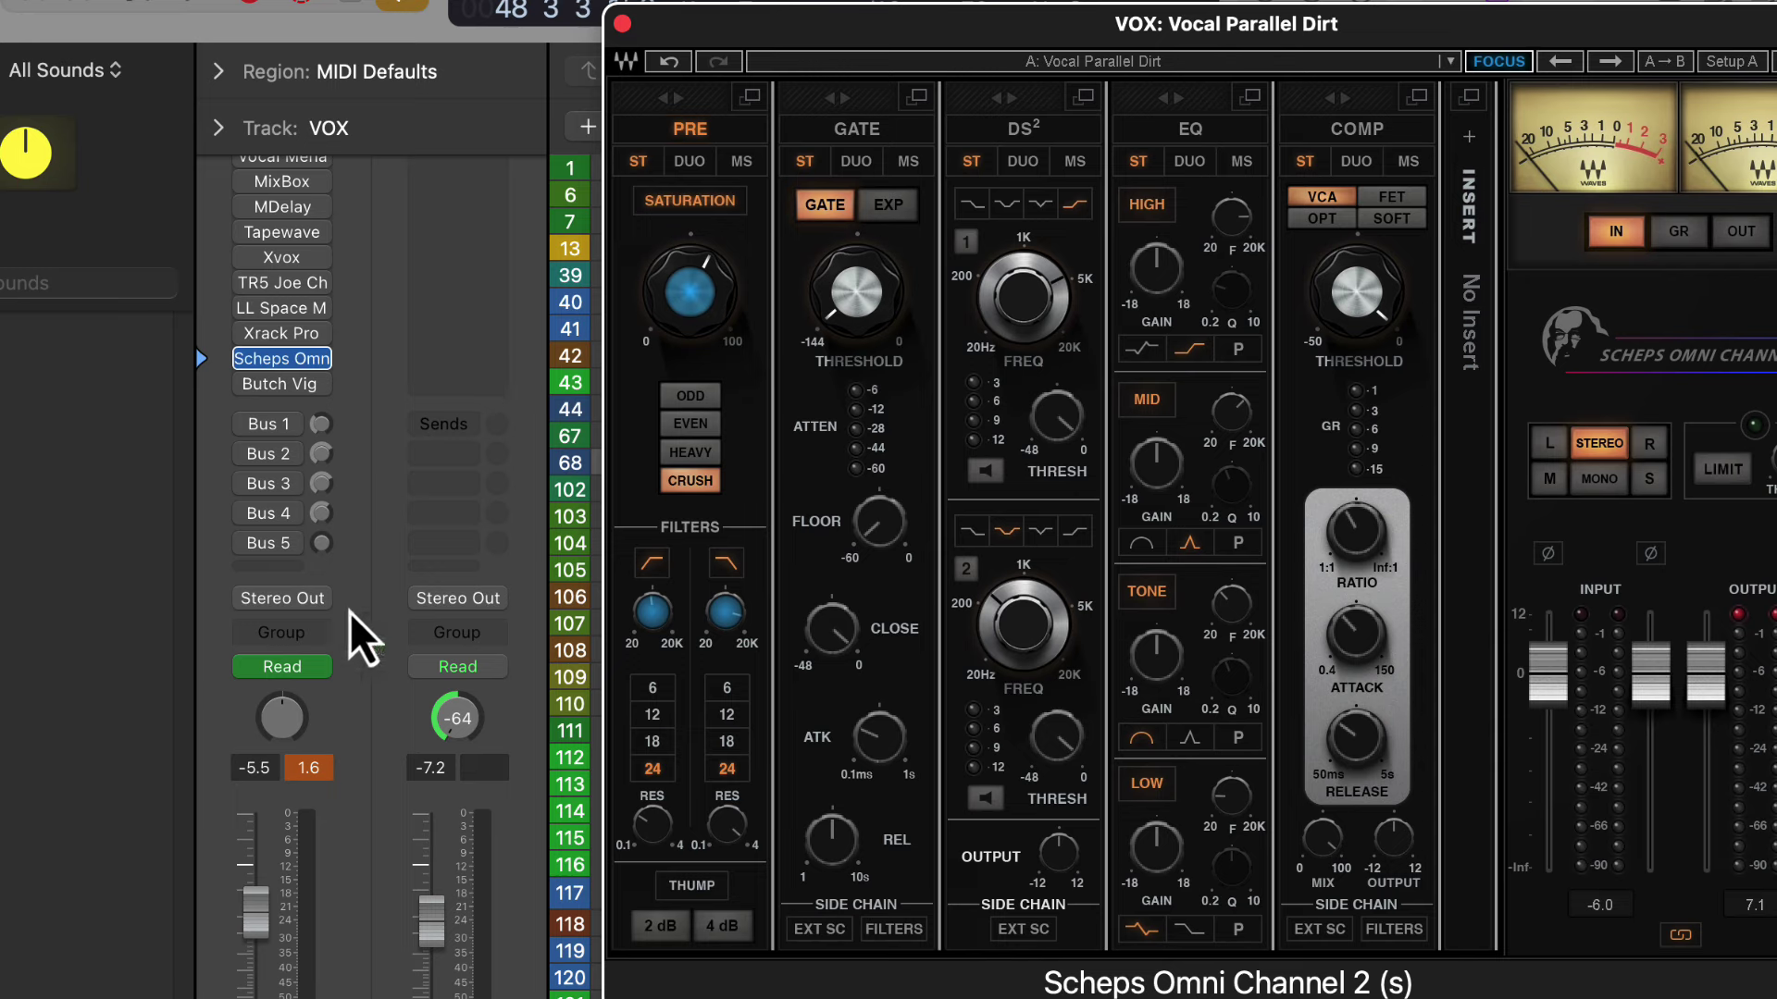
pyautogui.click(277, 566)
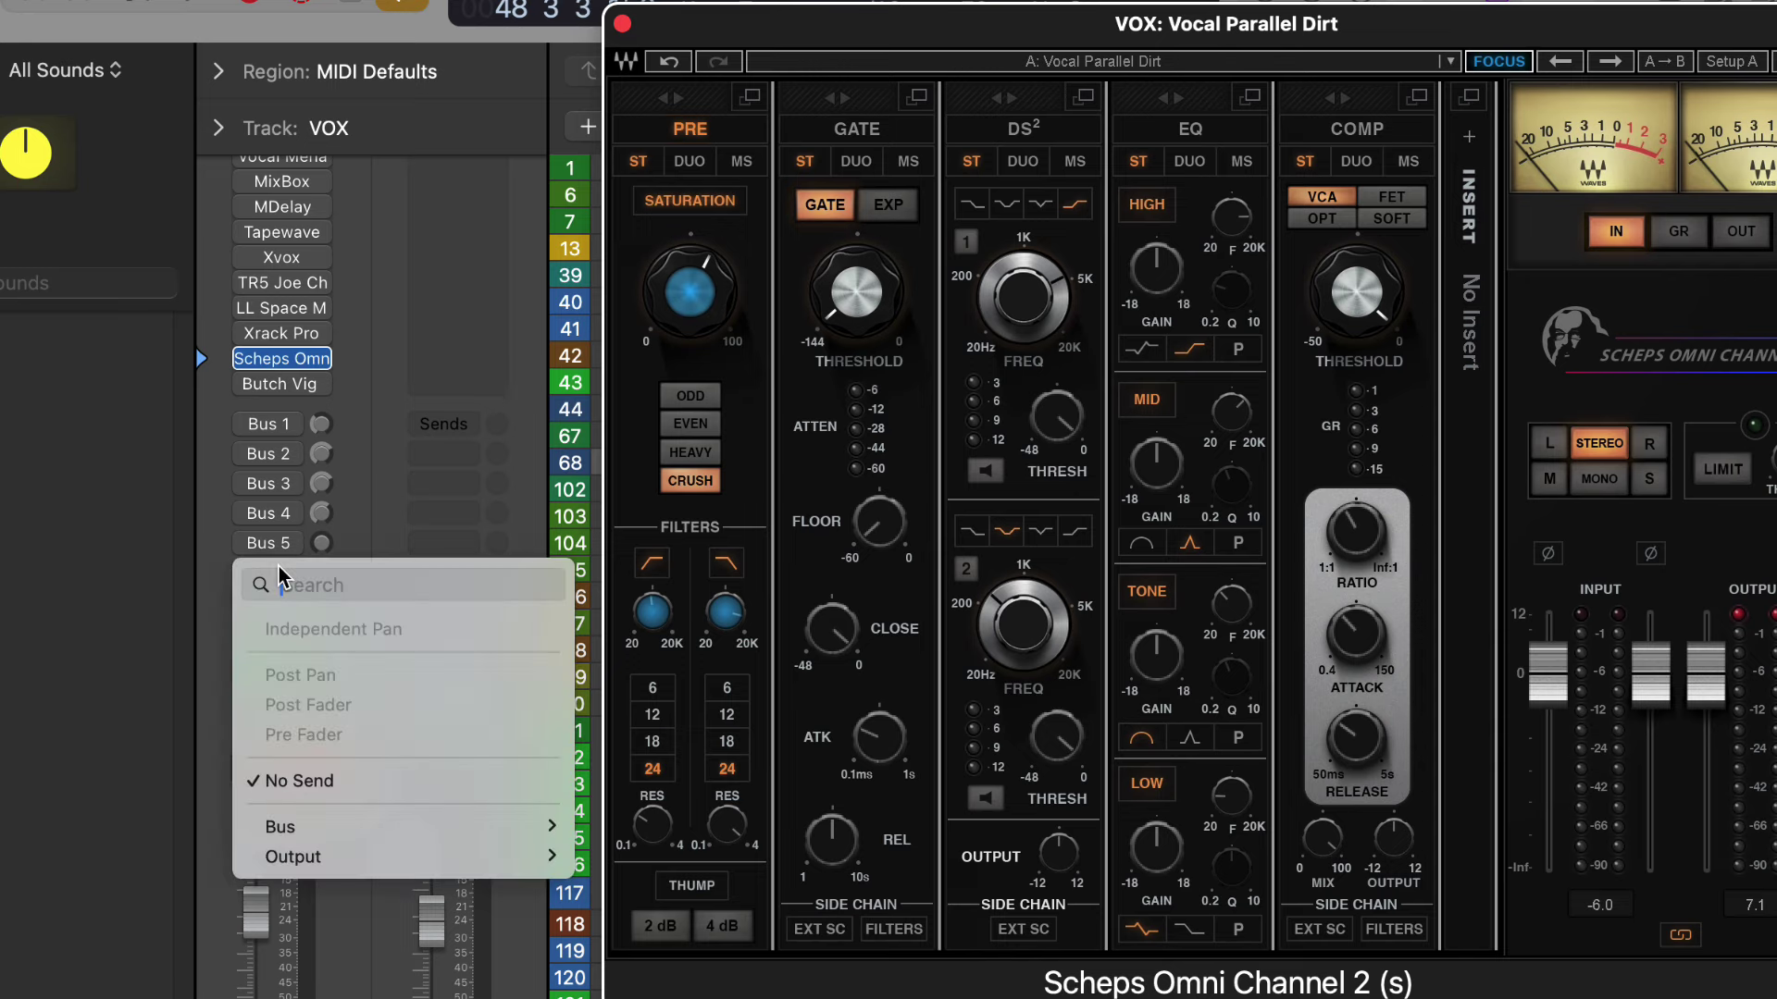
pyautogui.moveTo(348, 826)
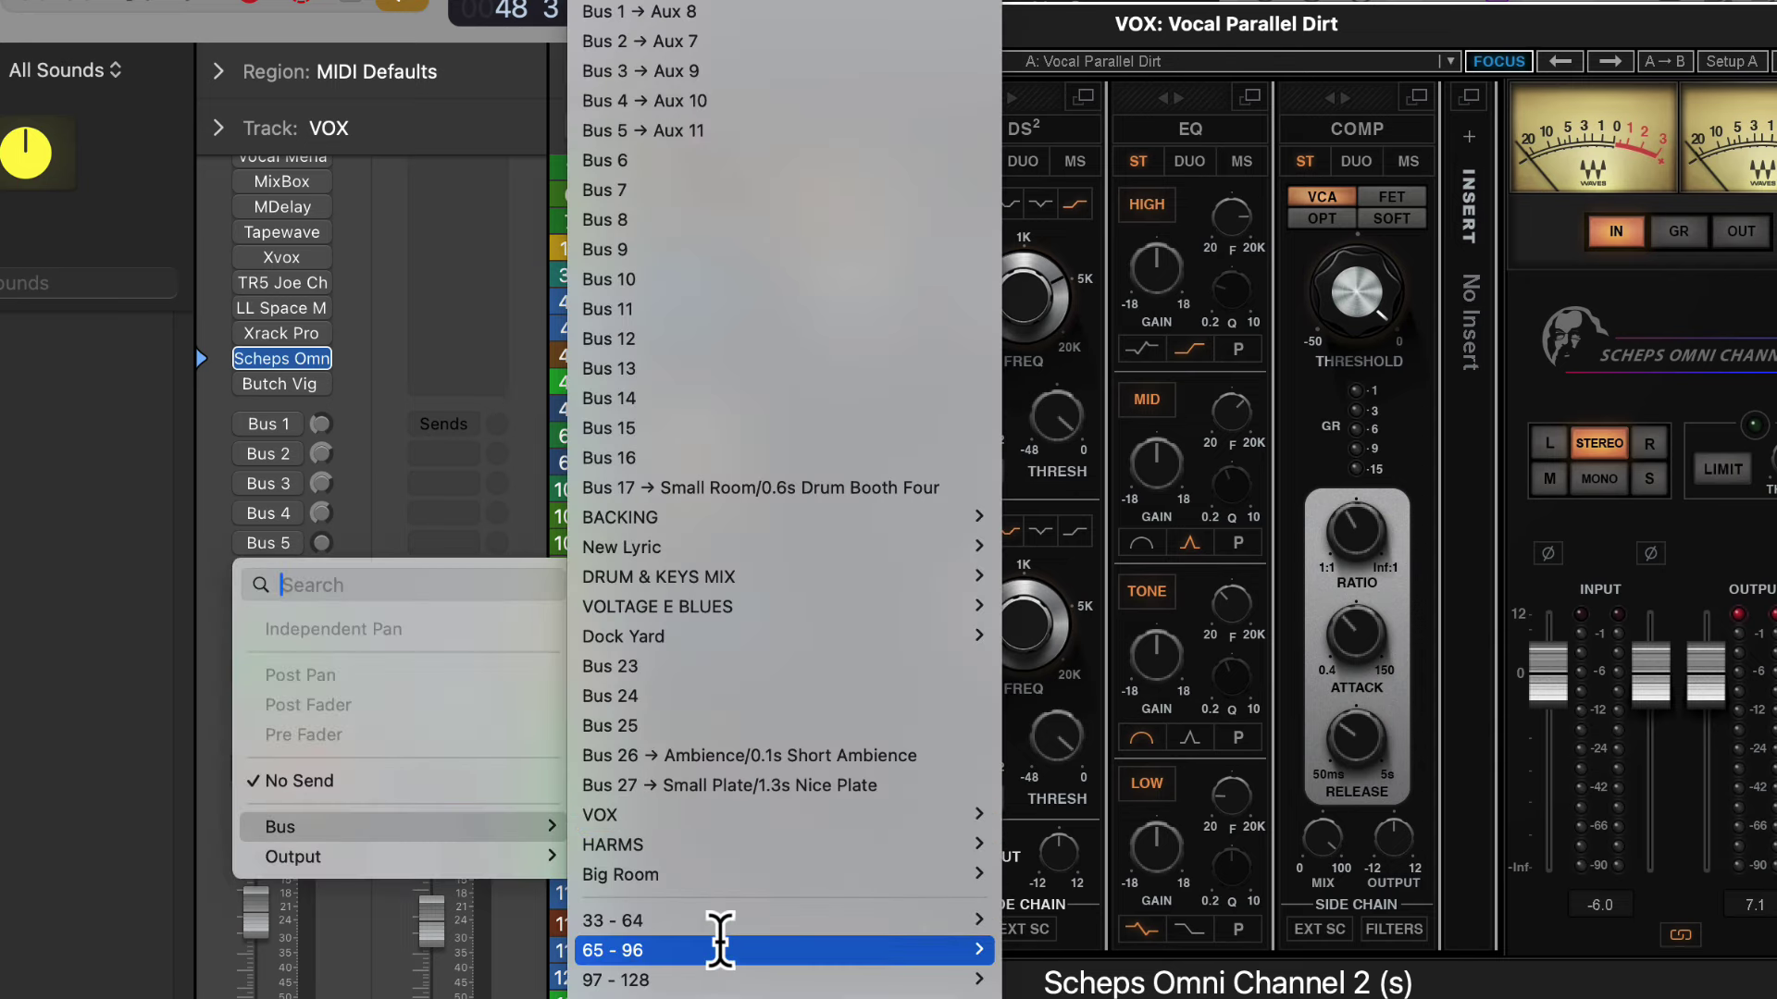
pyautogui.moveTo(724, 948)
pyautogui.click(694, 160)
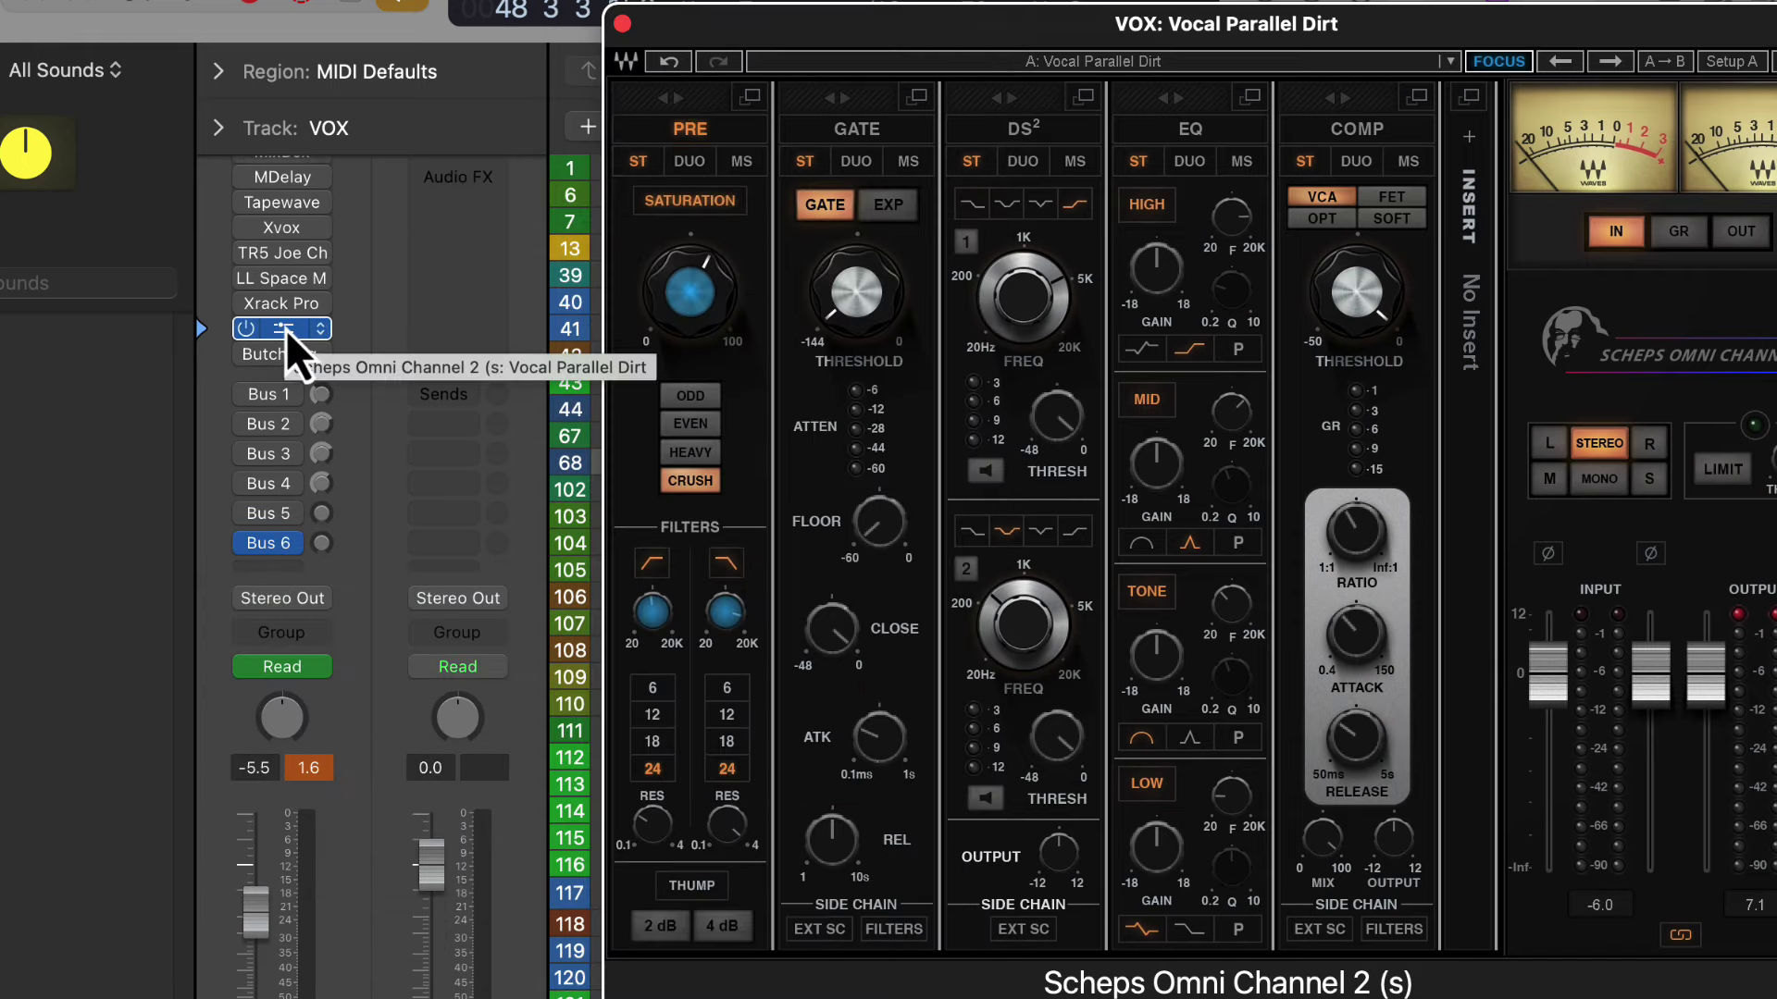
# Copy the Scheps Omni Channel 2 to the Bus 6 aux, and on VOX bypass it and enable Butch Vig.
pyautogui.click(476, 291)
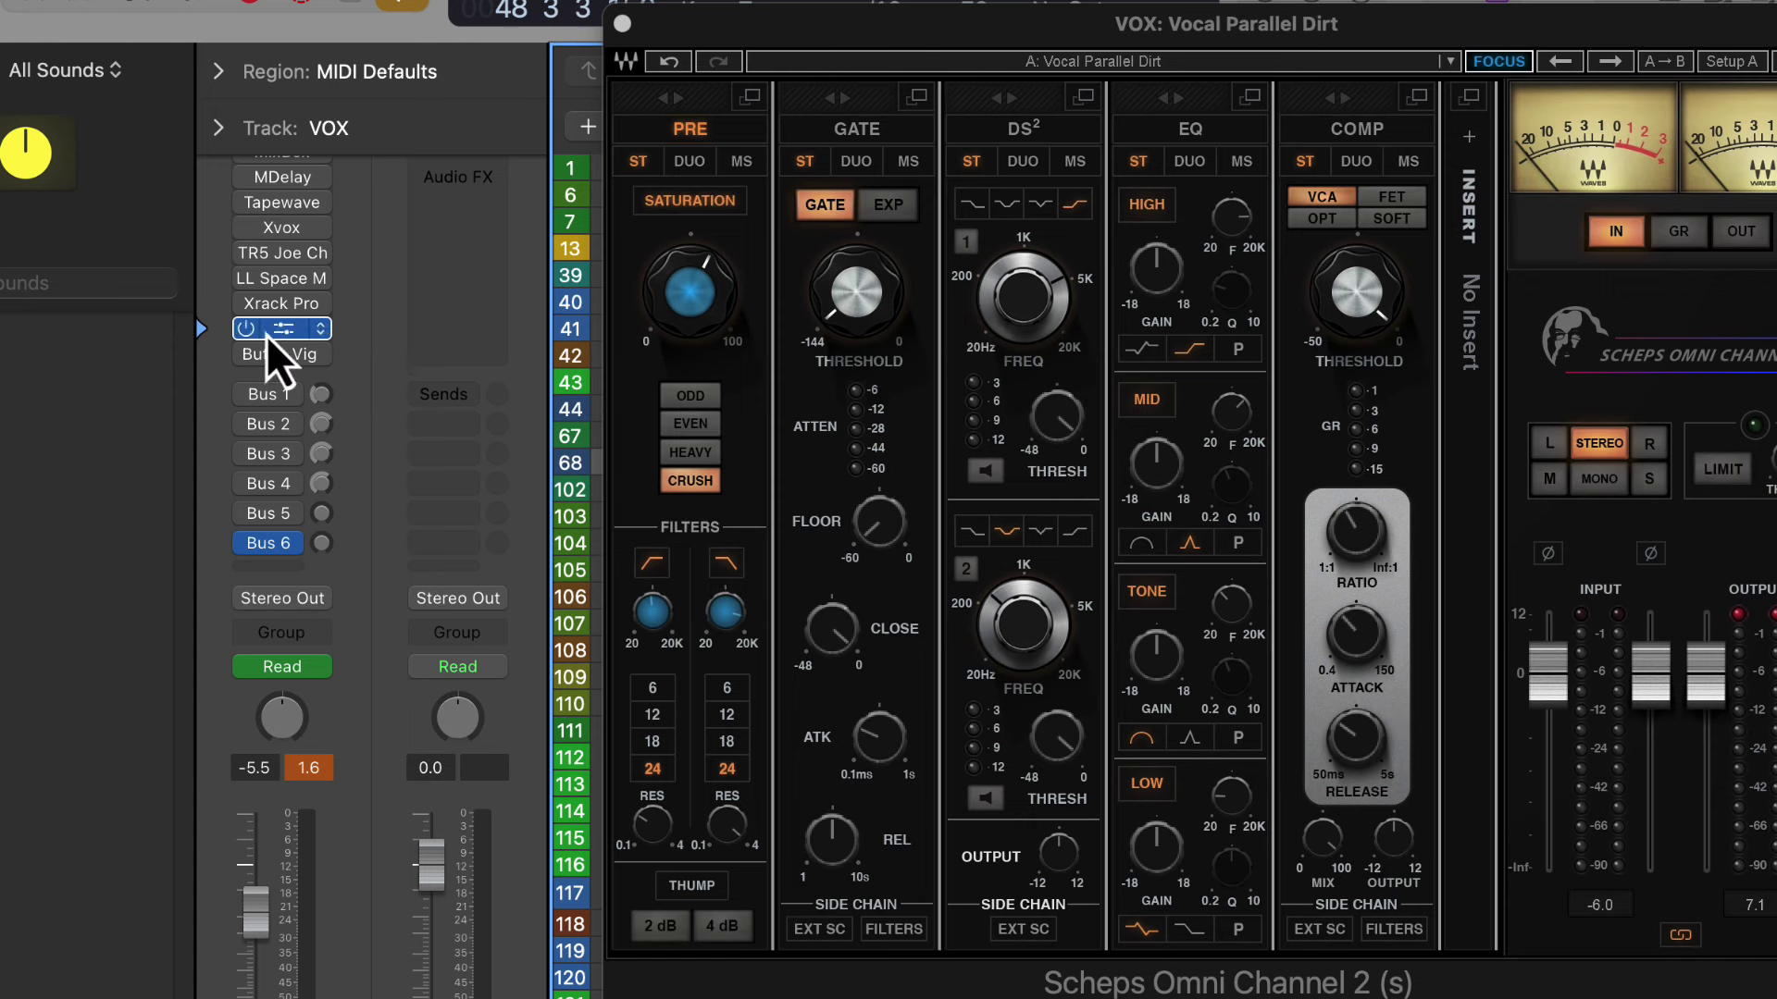
pyautogui.moveTo(267, 335); pyautogui.dragTo(468, 309)
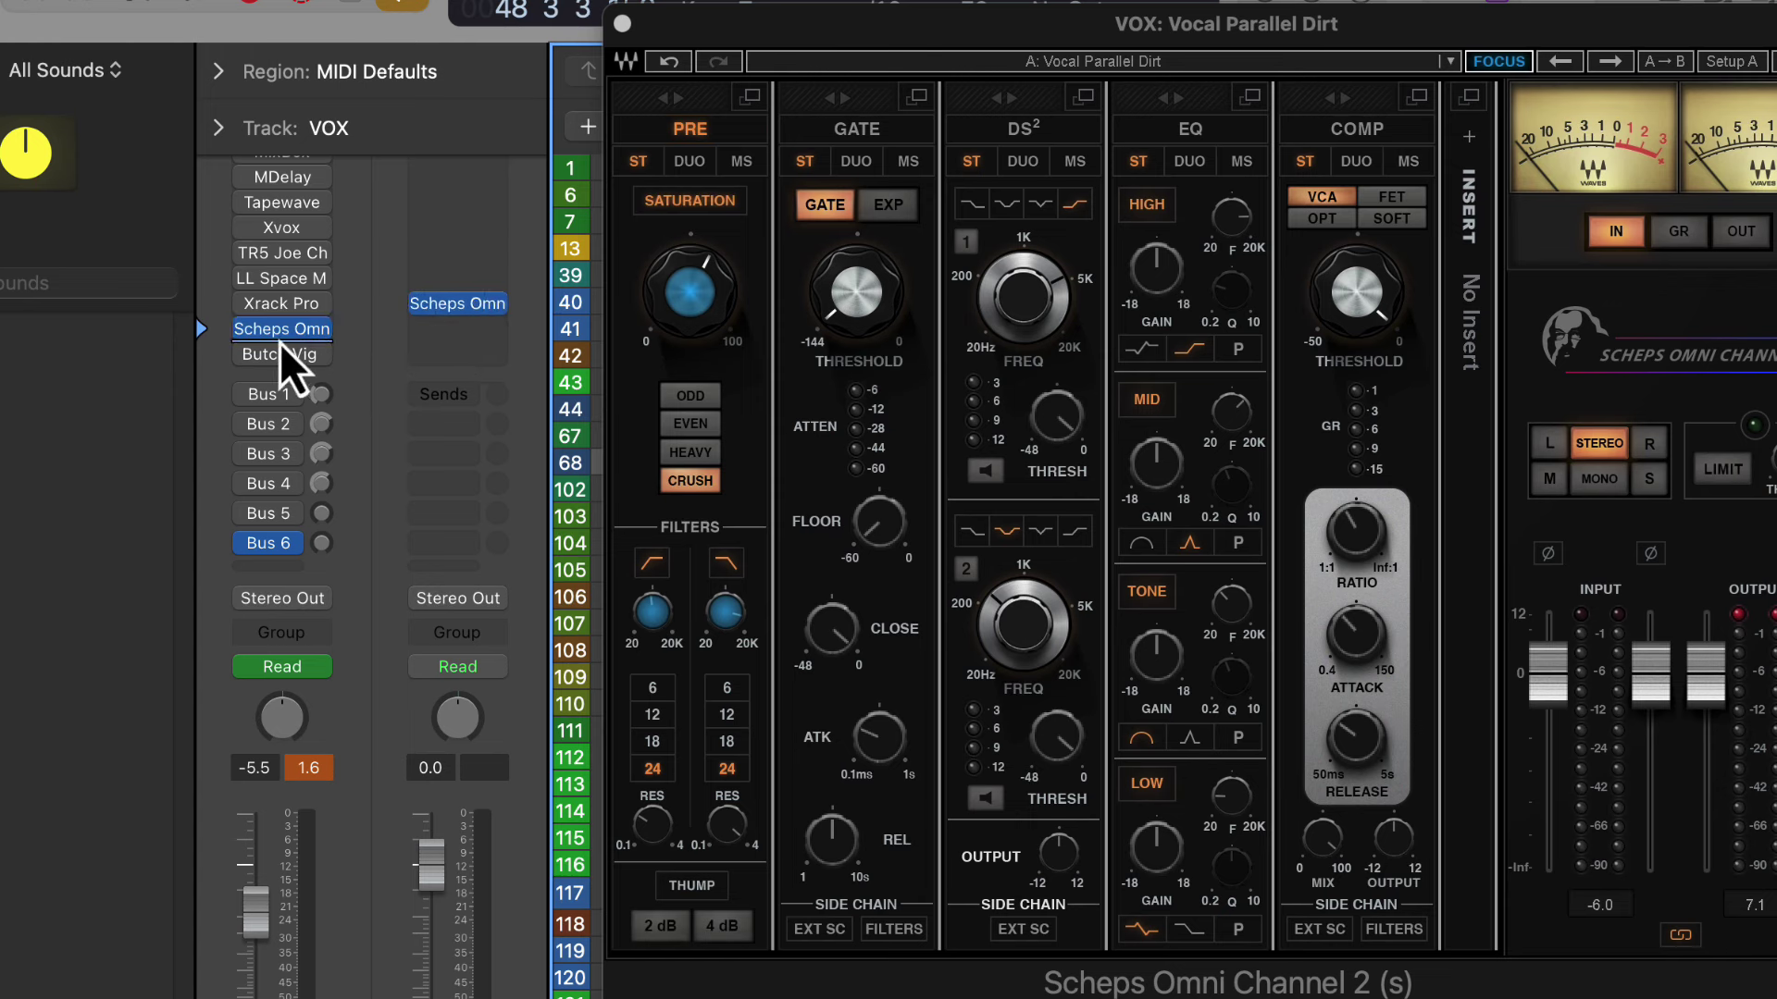
pyautogui.moveTo(242, 334); pyautogui.dragTo(236, 294)
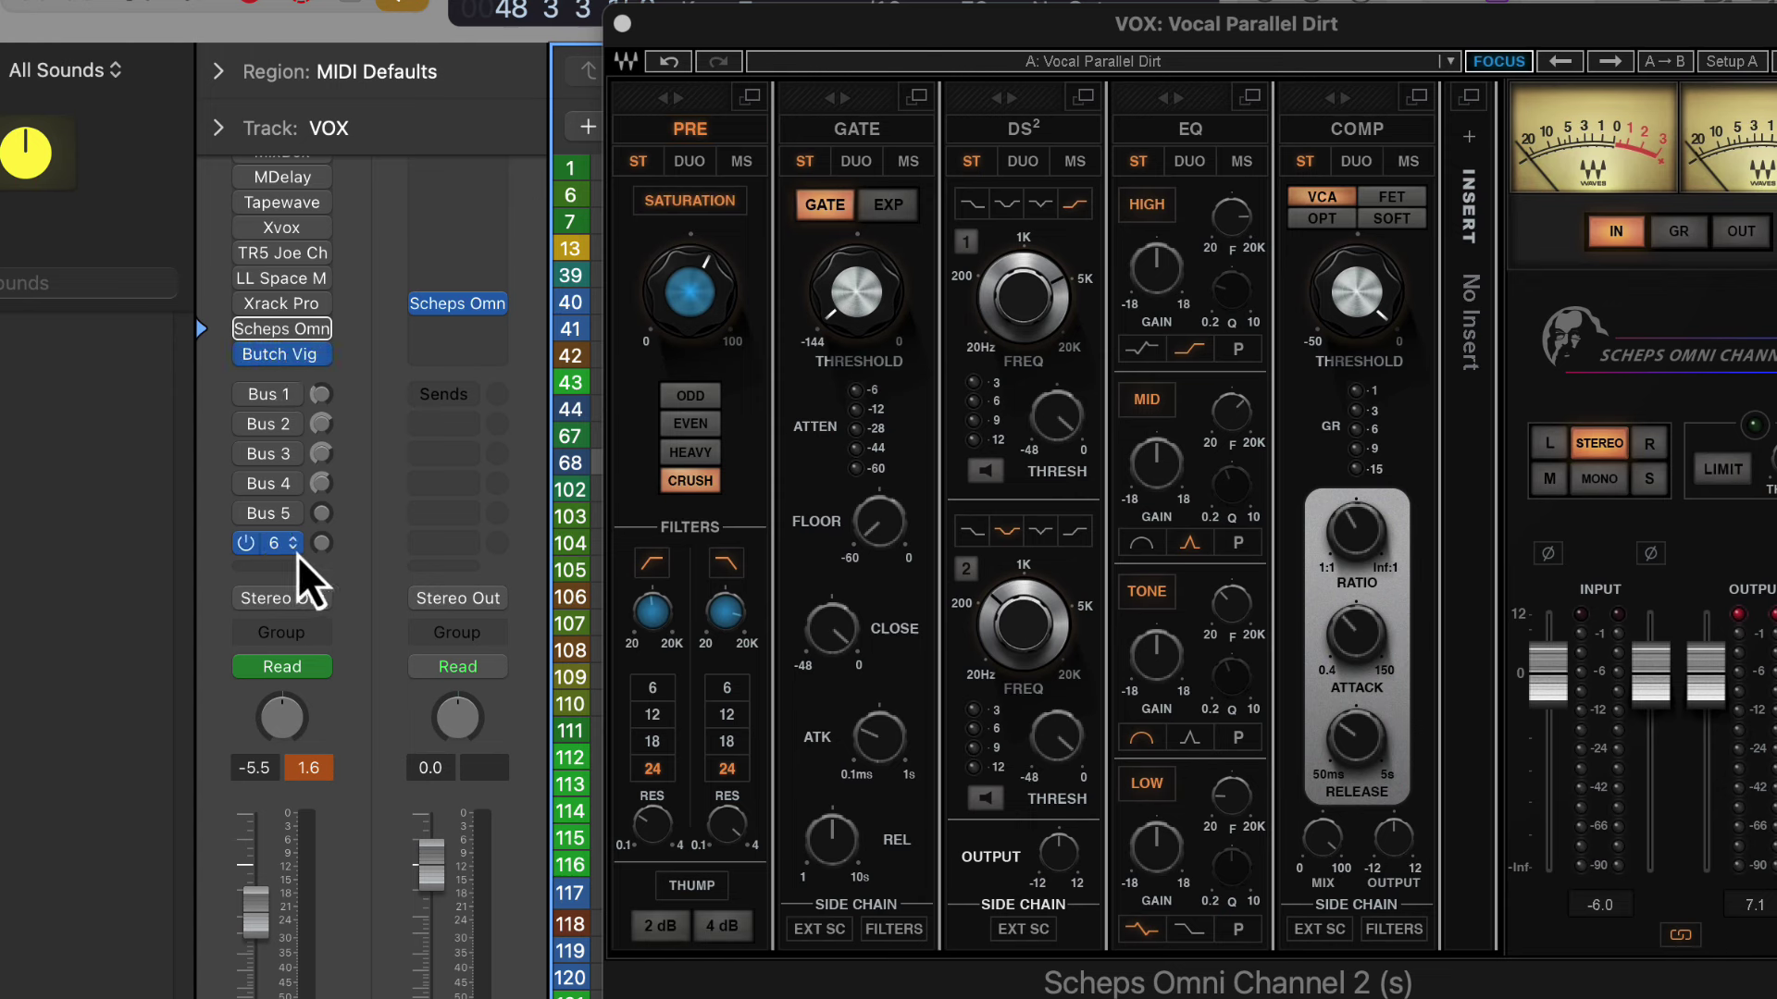
# Turn up VOX's send to Bus 6, solo the Bus 6 aux and lower its fader to -11.6 dB.
pyautogui.moveTo(321, 543); pyautogui.dragTo(292, 347)
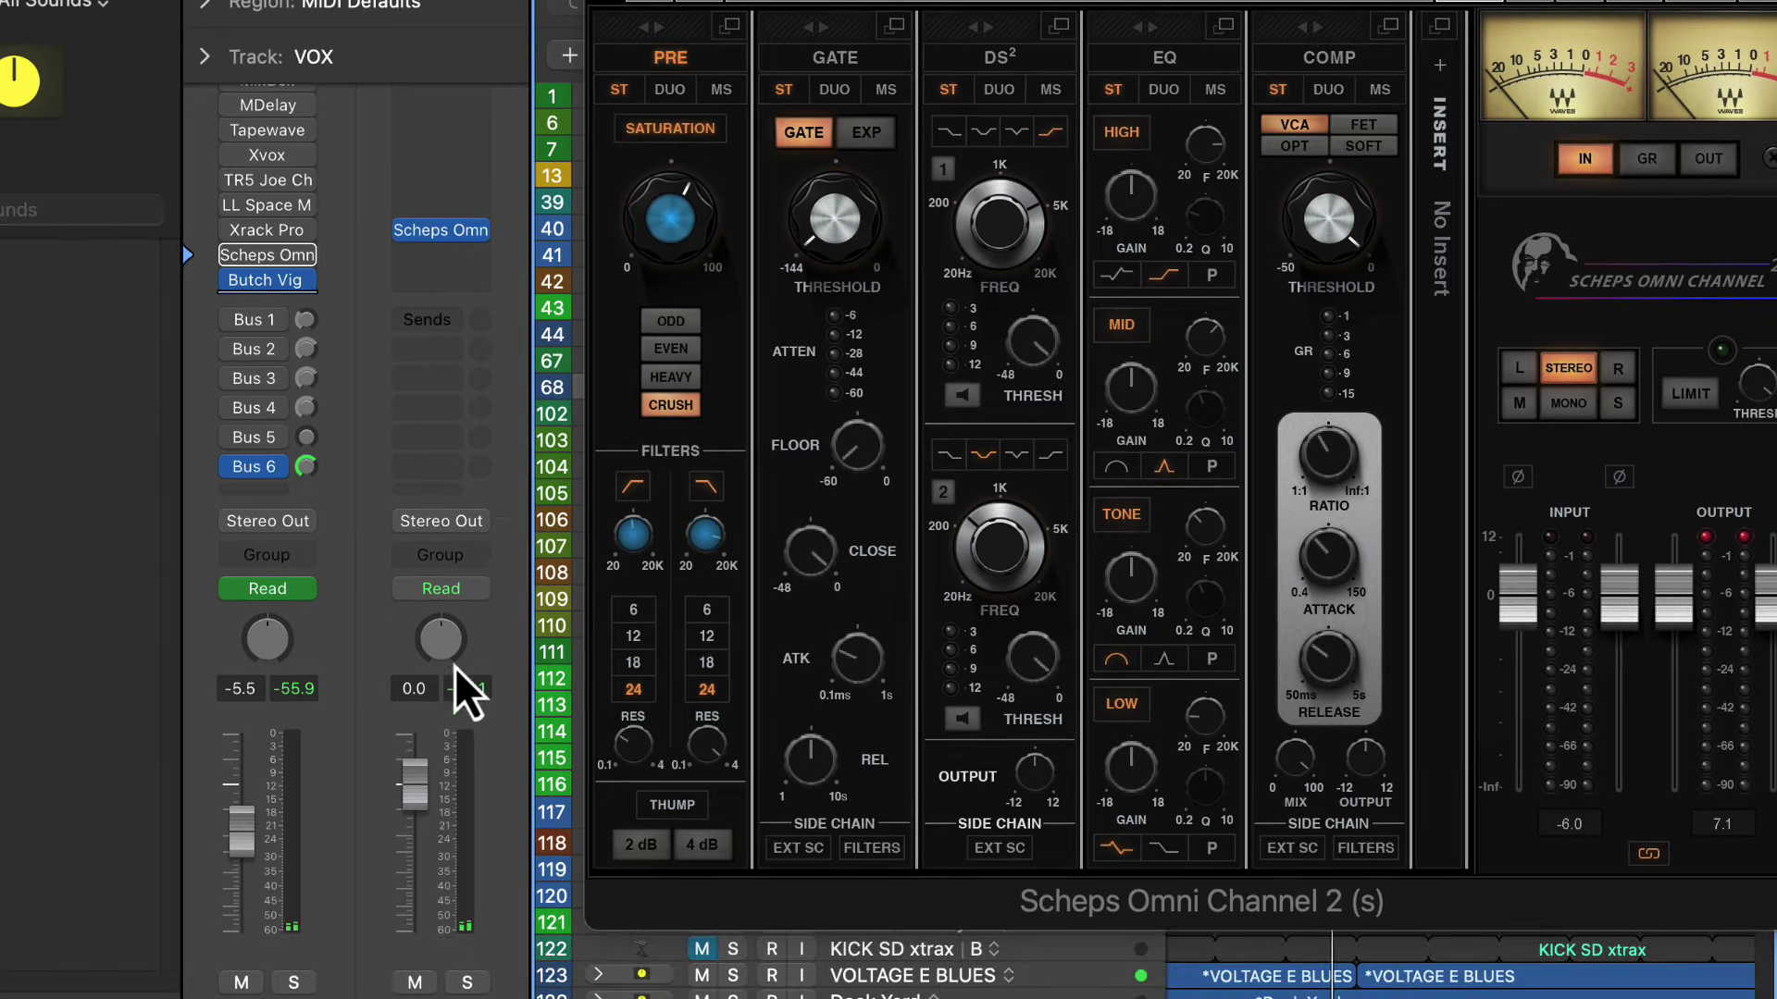
pyautogui.click(468, 983)
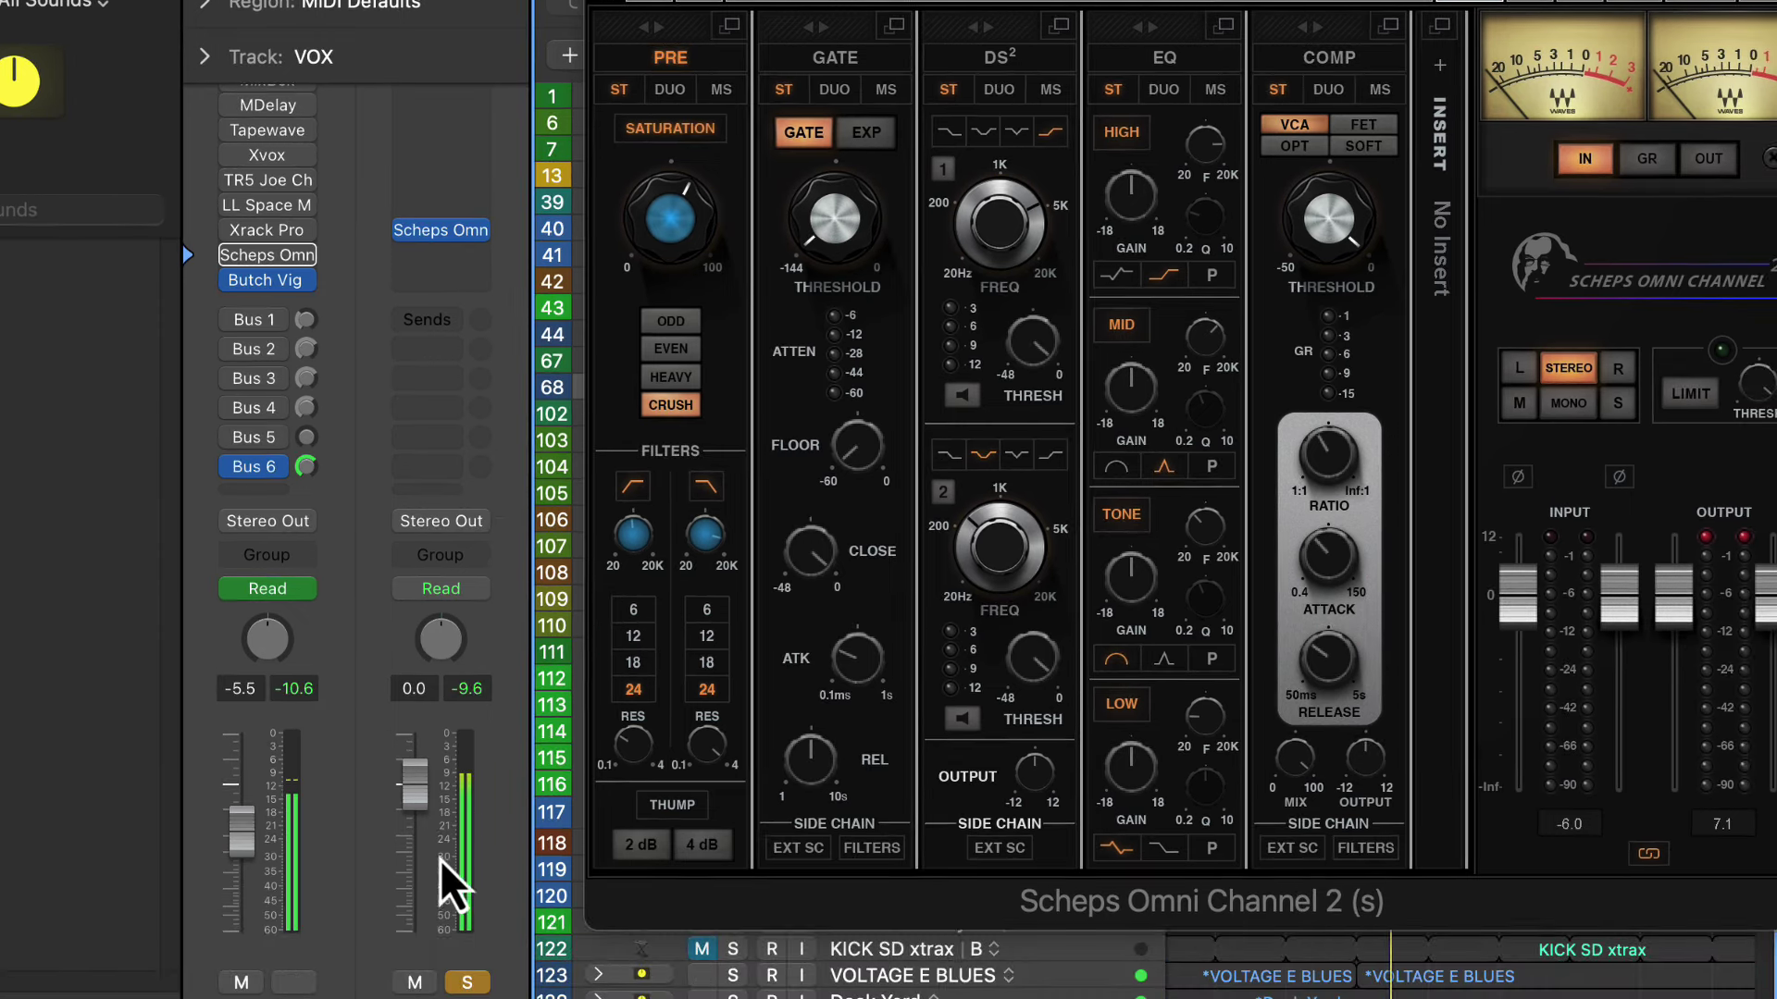
pyautogui.moveTo(414, 782); pyautogui.dragTo(415, 856)
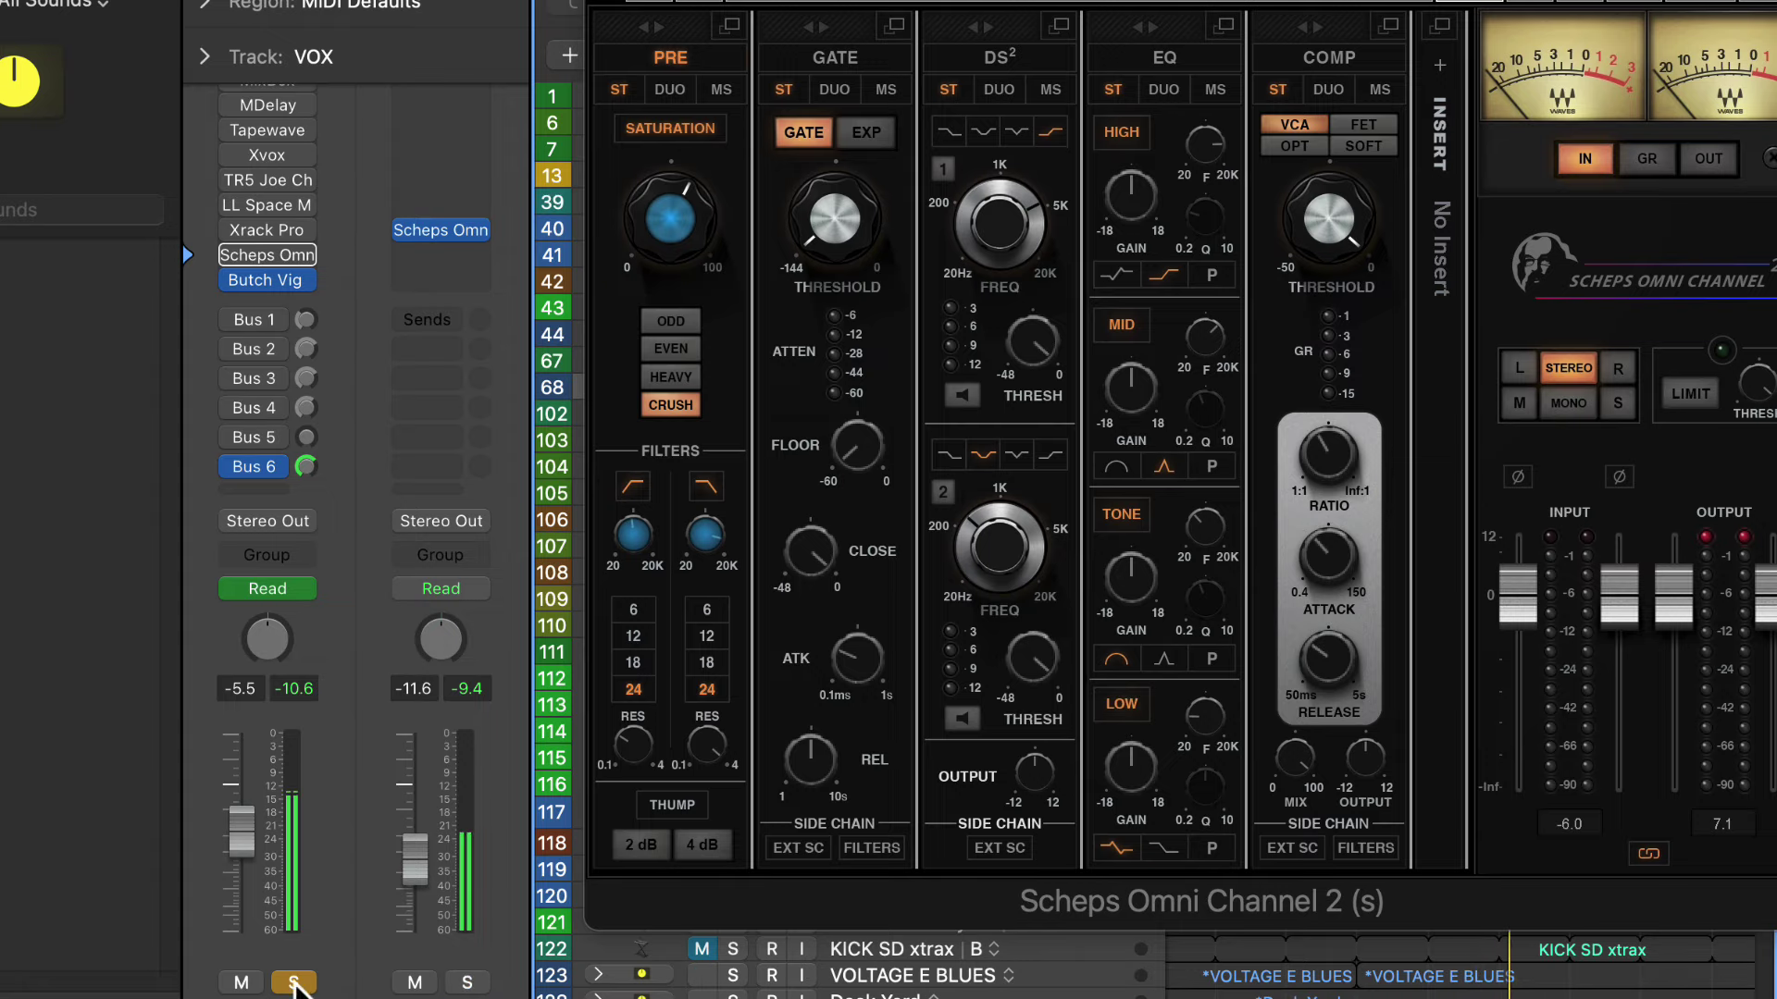
# Check the Butch Vig Vocals settings on VOX, close the plugin window and turn off VOX's solo.
pyautogui.click(266, 280)
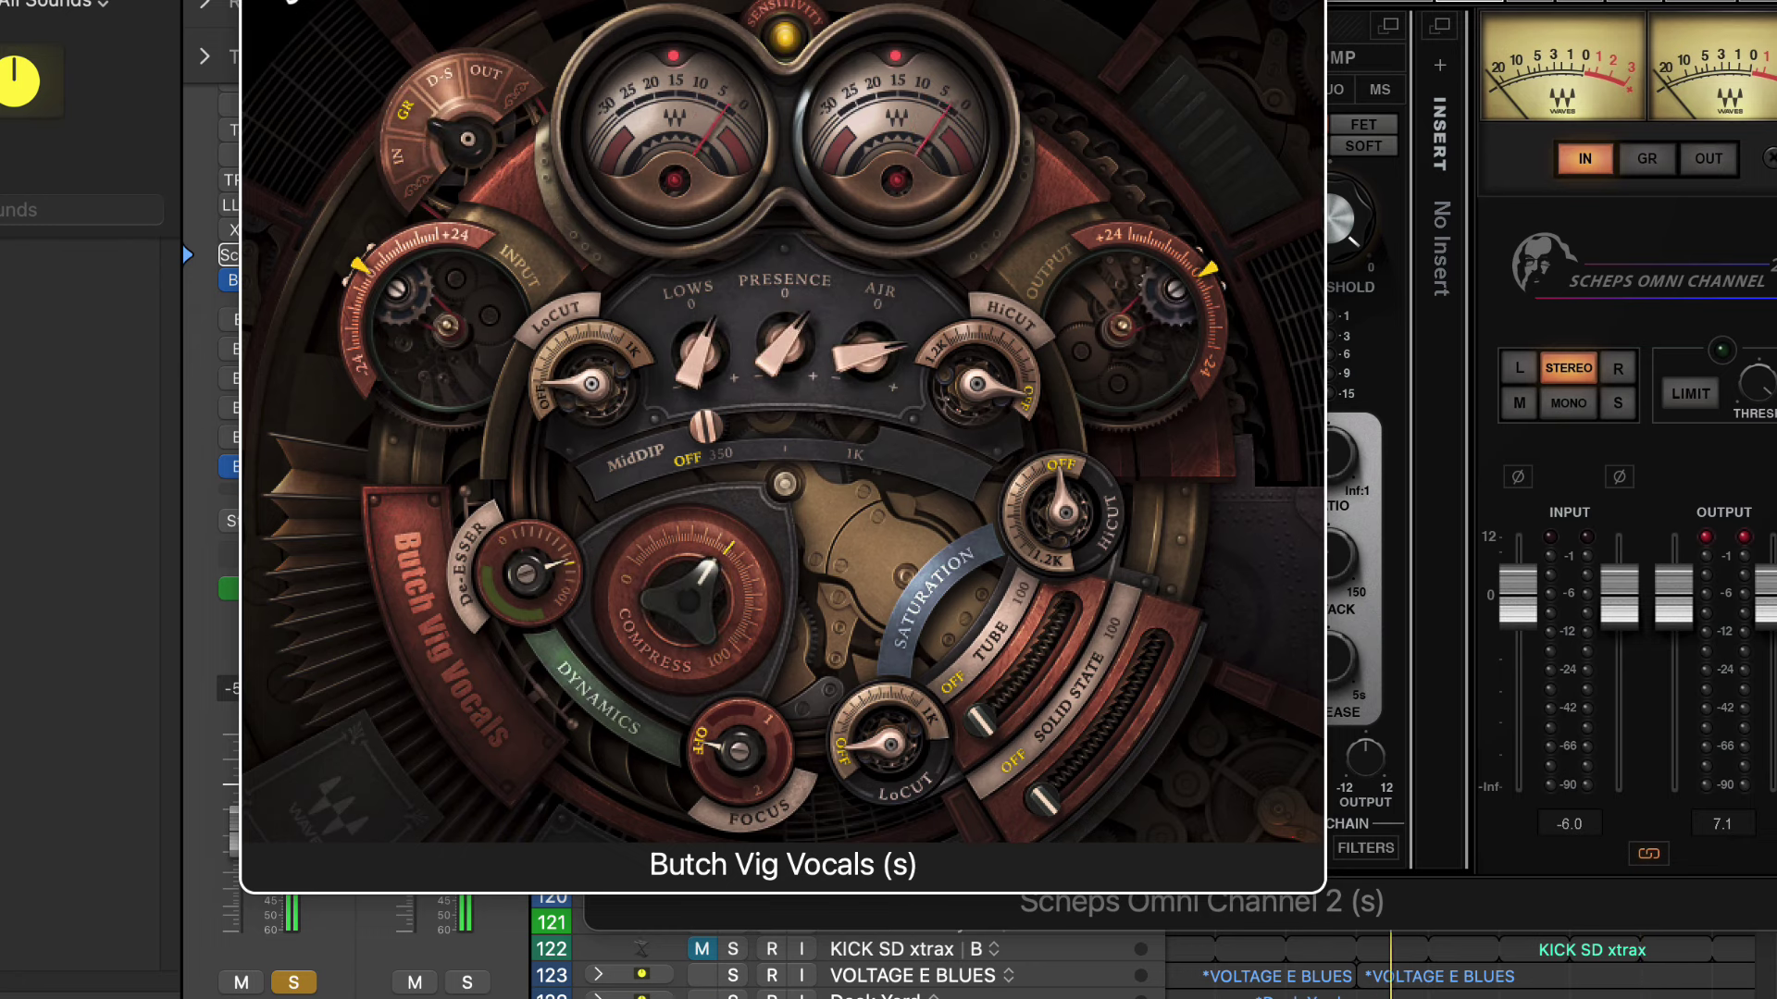
pyautogui.click(290, 3)
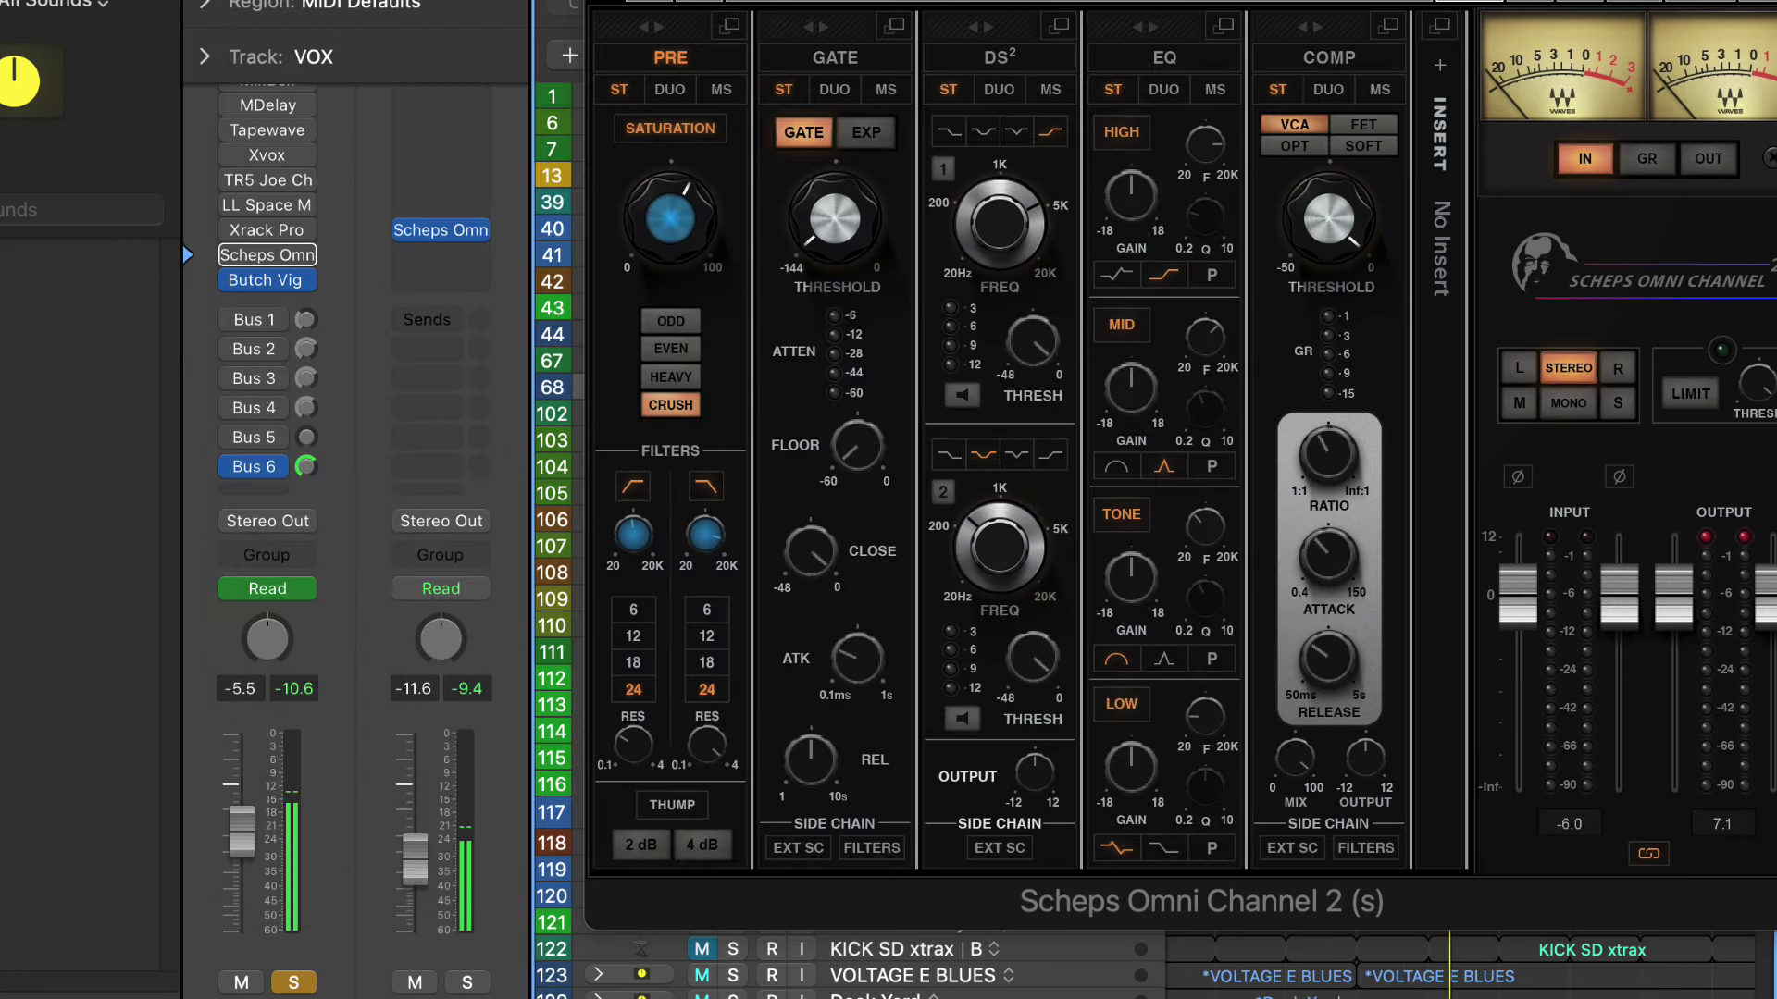
pyautogui.click(308, 985)
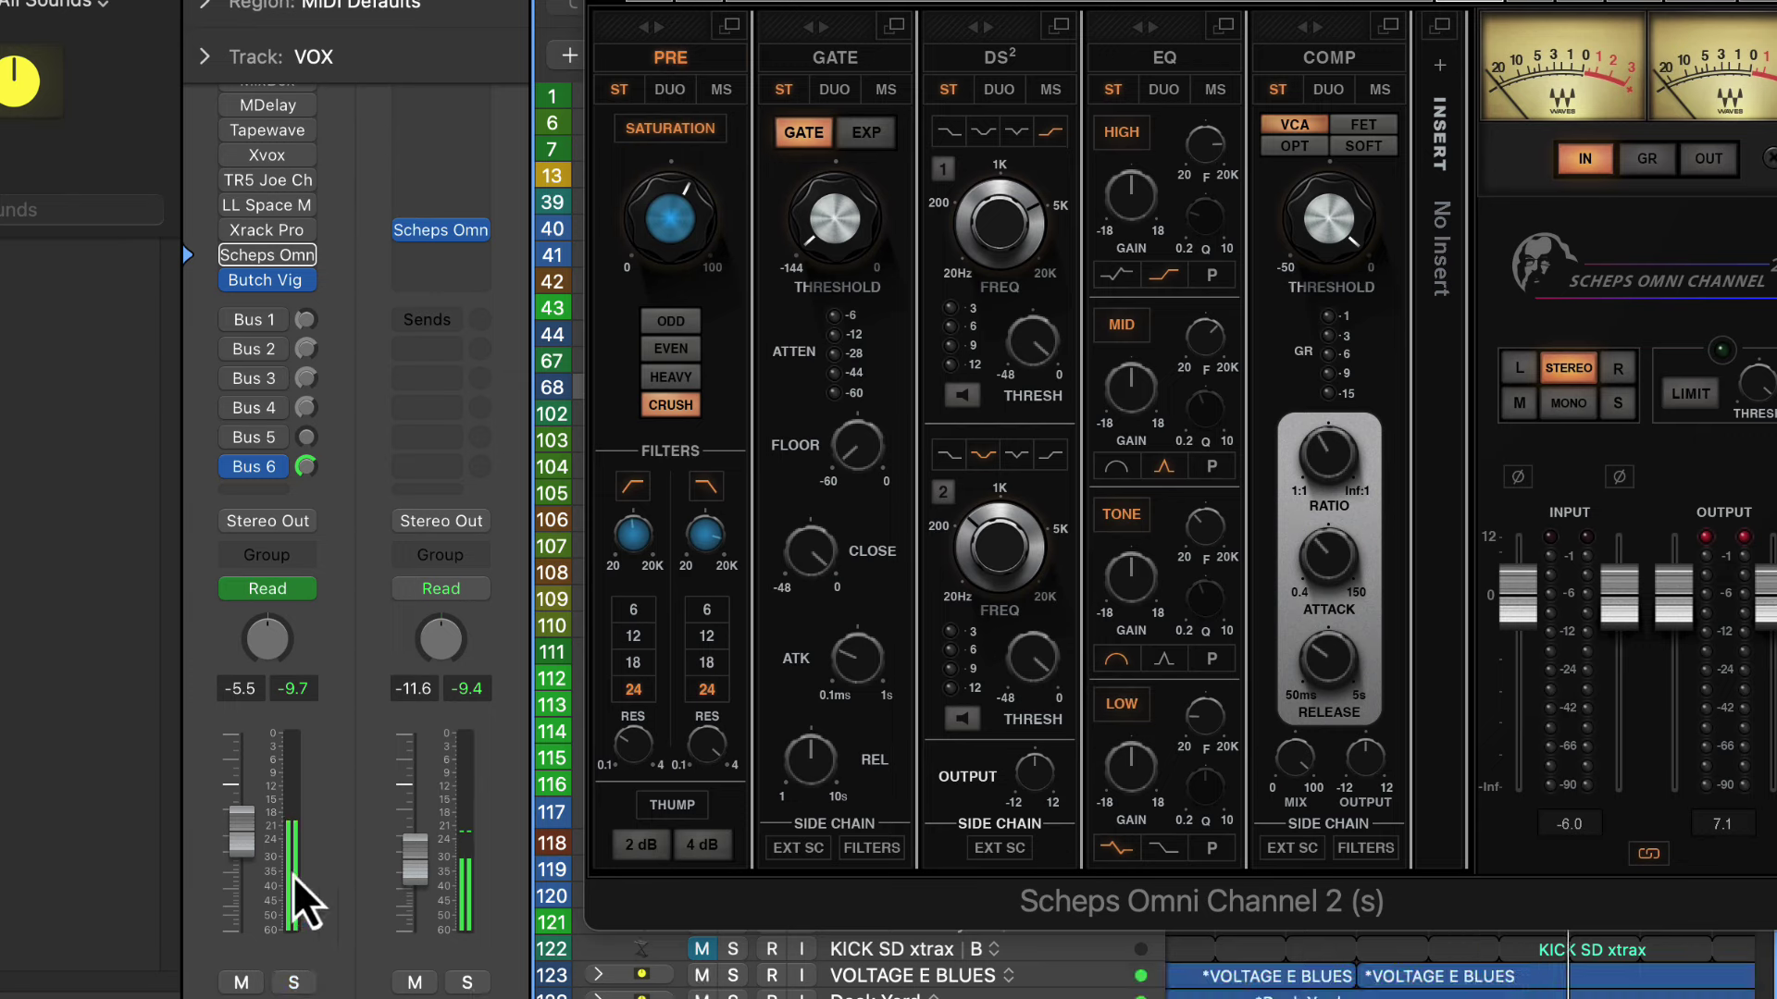
# Balance the VOX fader at -4.9 dB against the Bus 6 aux at -9.4 dB, toggling the solos during playback.
pyautogui.moveTo(415, 865)
pyautogui.mouseDown()
pyautogui.moveTo(416, 823)
pyautogui.moveTo(427, 884)
pyautogui.mouseUp()
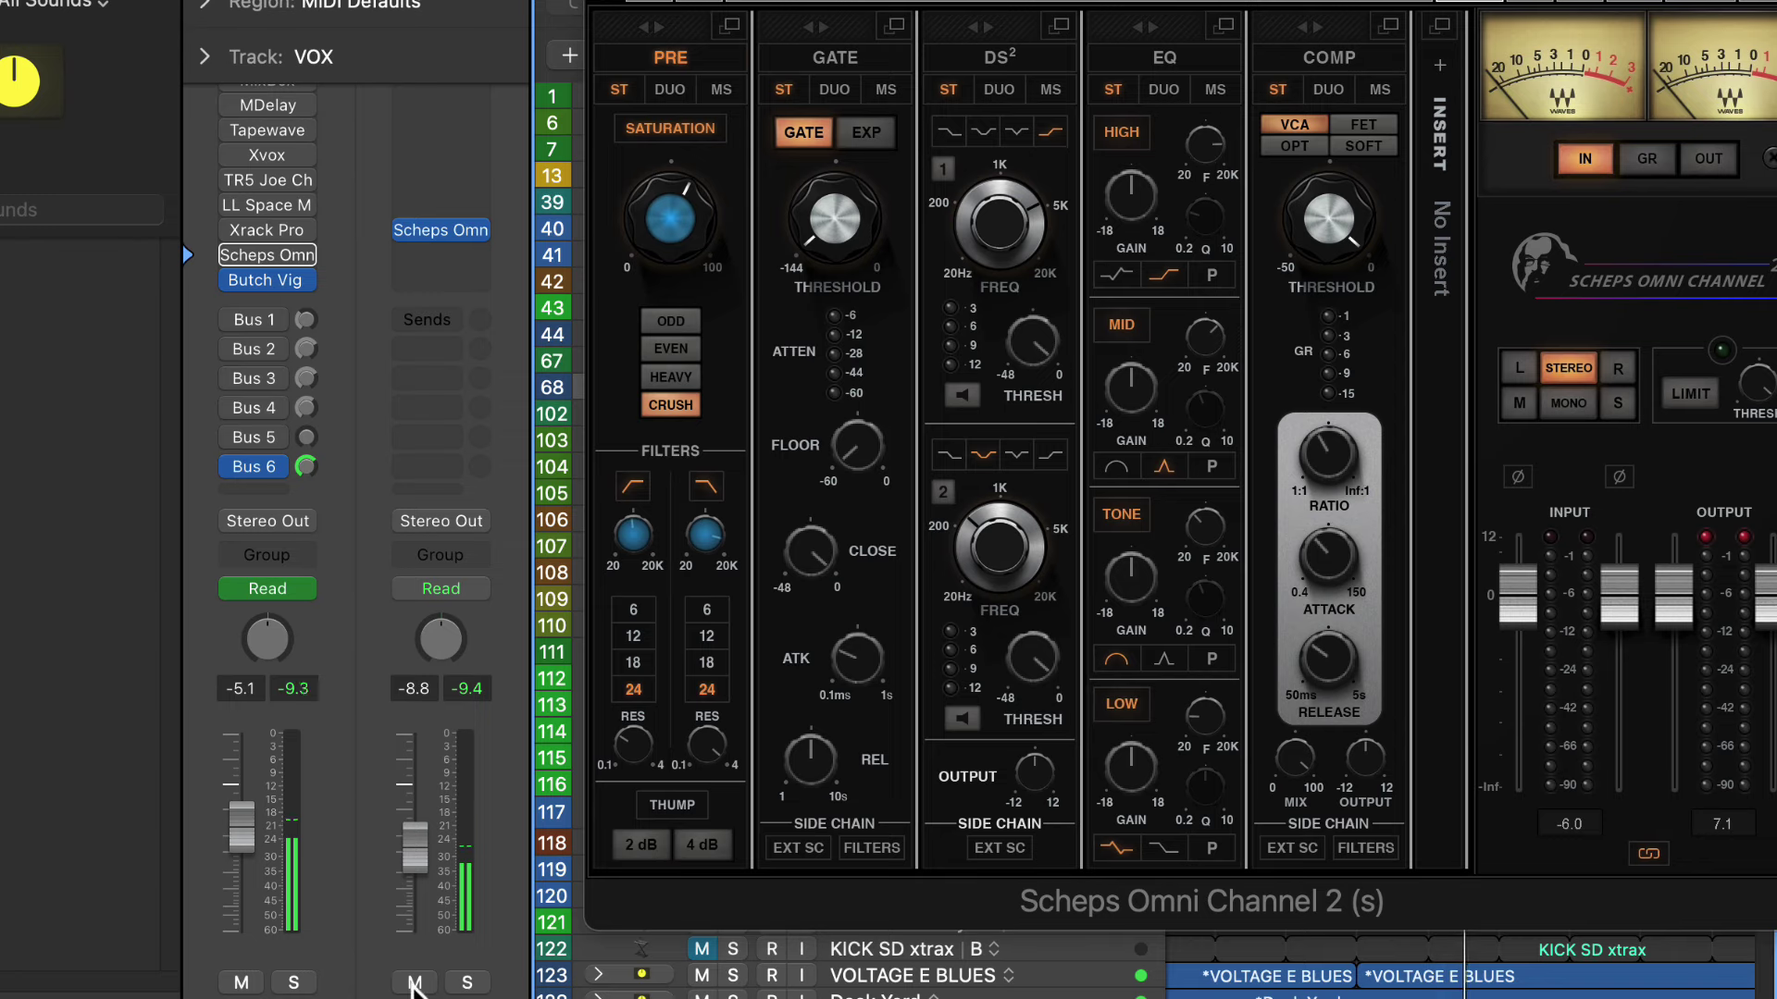
pyautogui.click(296, 985)
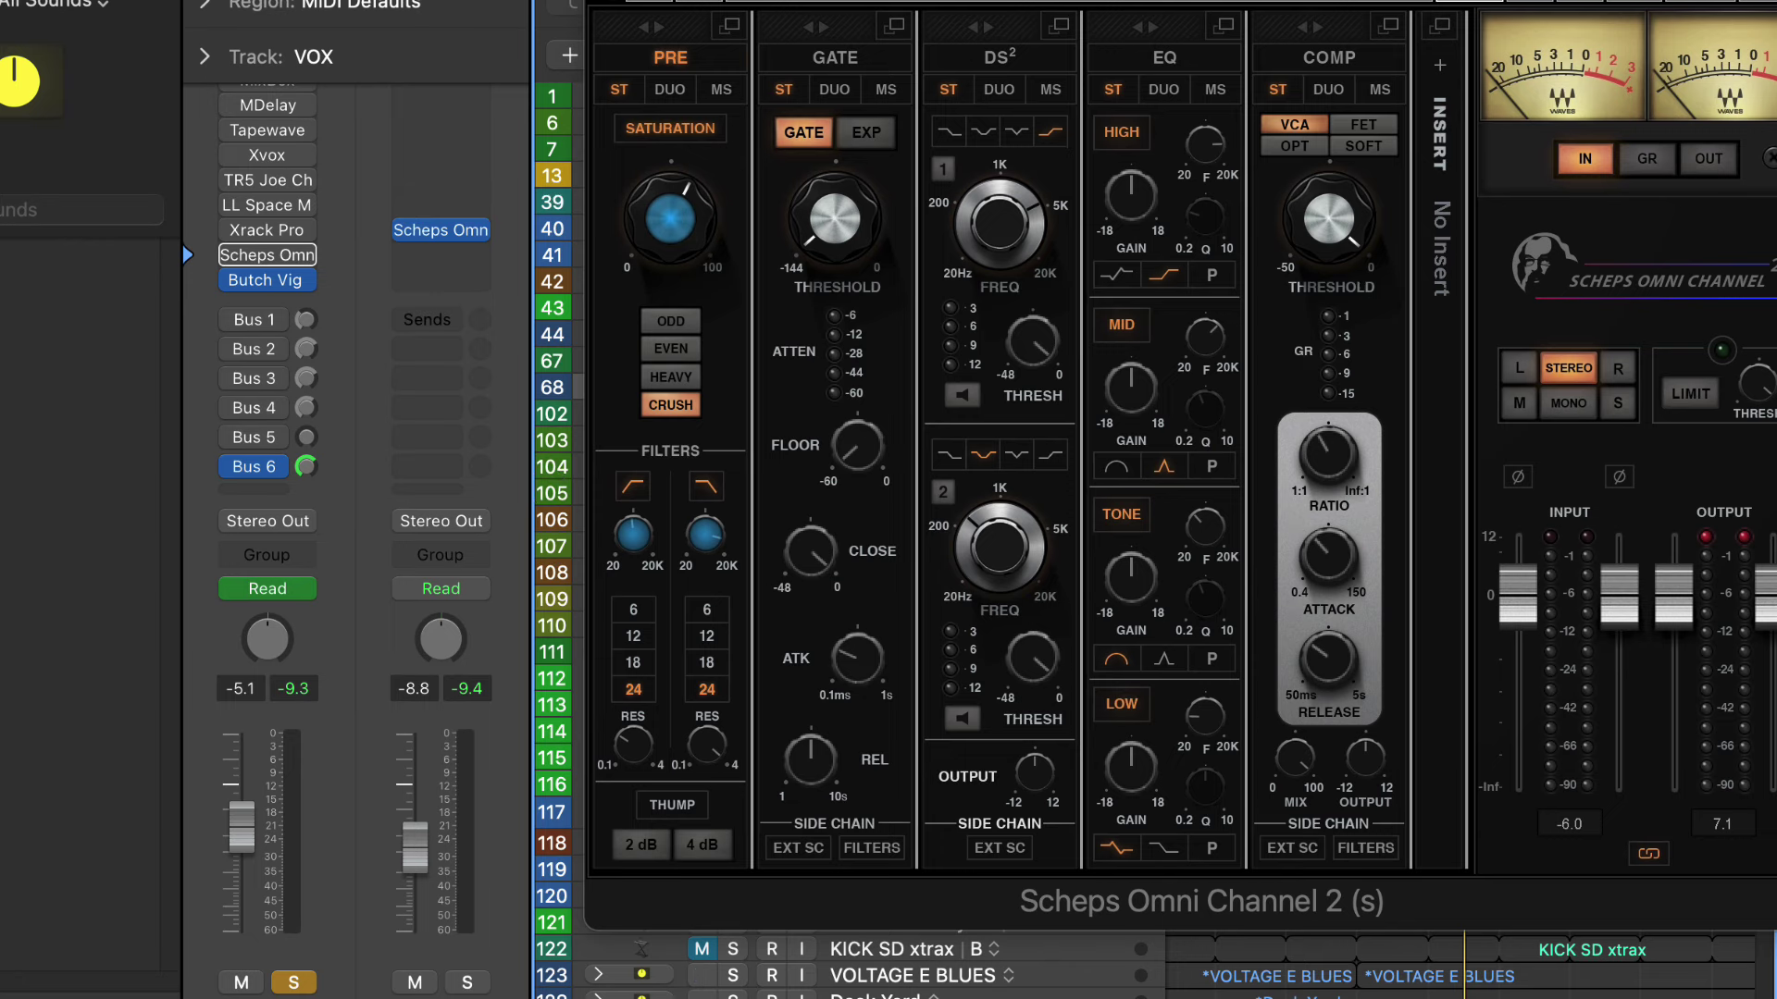
pyautogui.moveTo(414, 850); pyautogui.dragTo(415, 856)
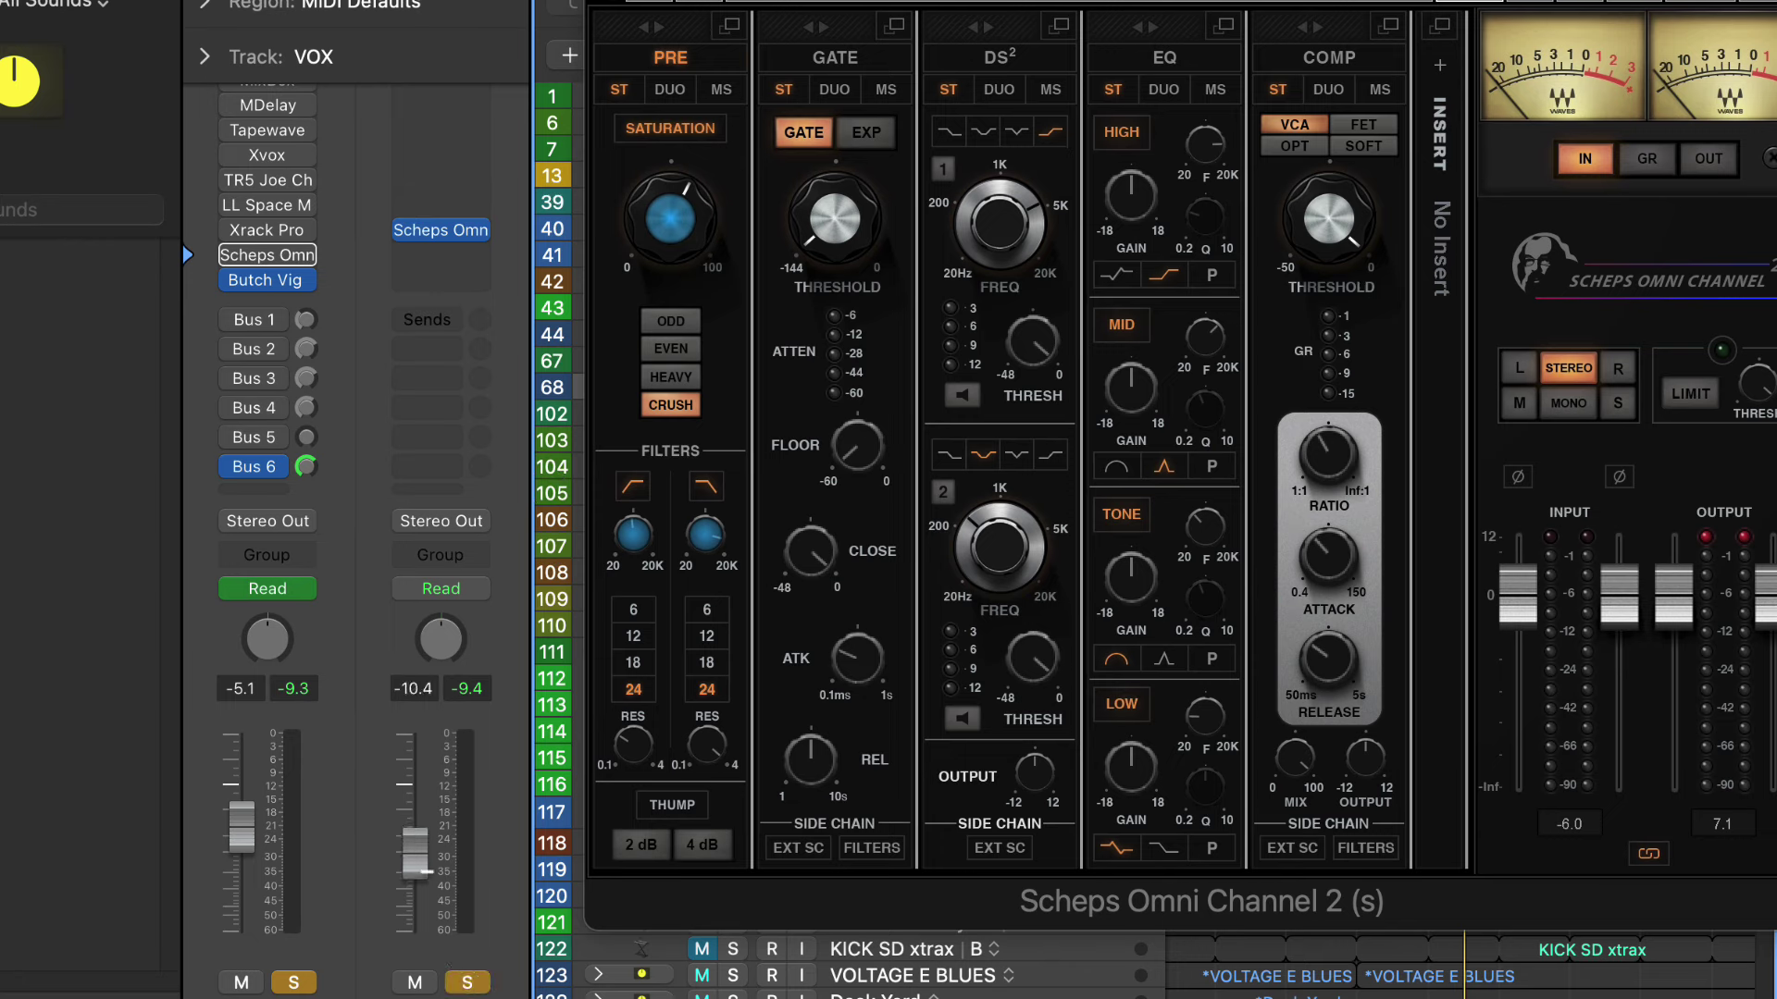
pyautogui.press('space')
pyautogui.moveTo(431, 918); pyautogui.dragTo(416, 844)
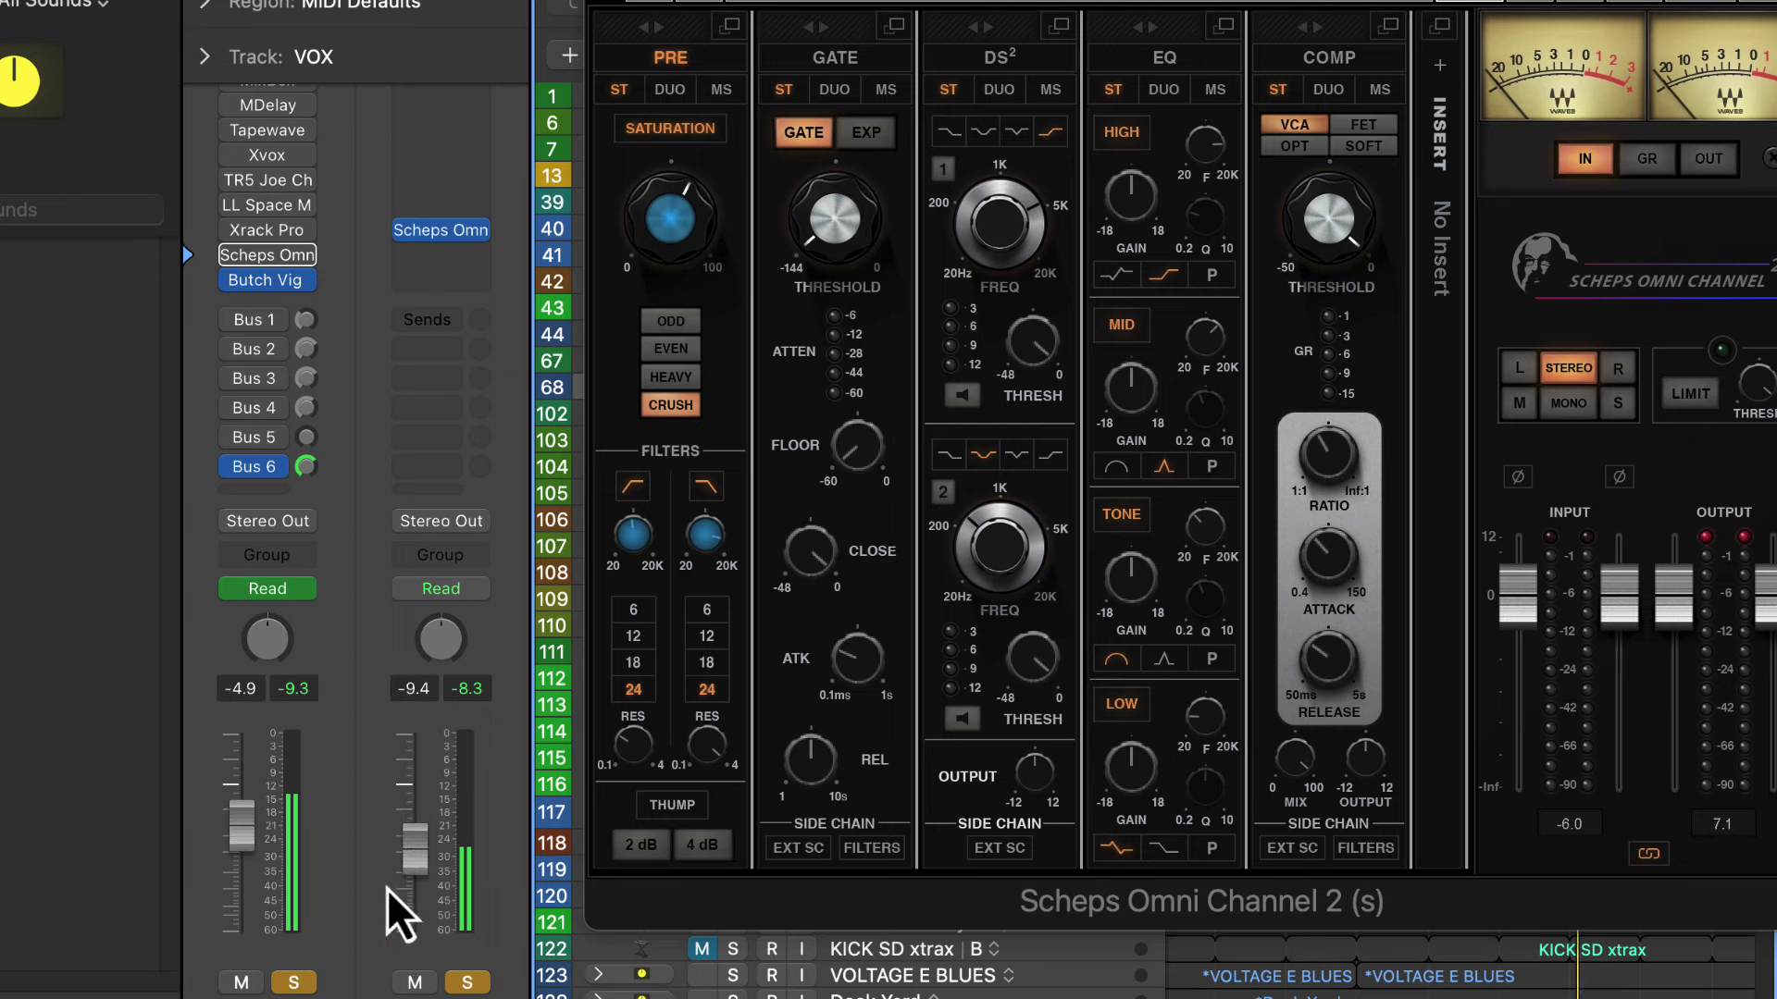
pyautogui.click(311, 986)
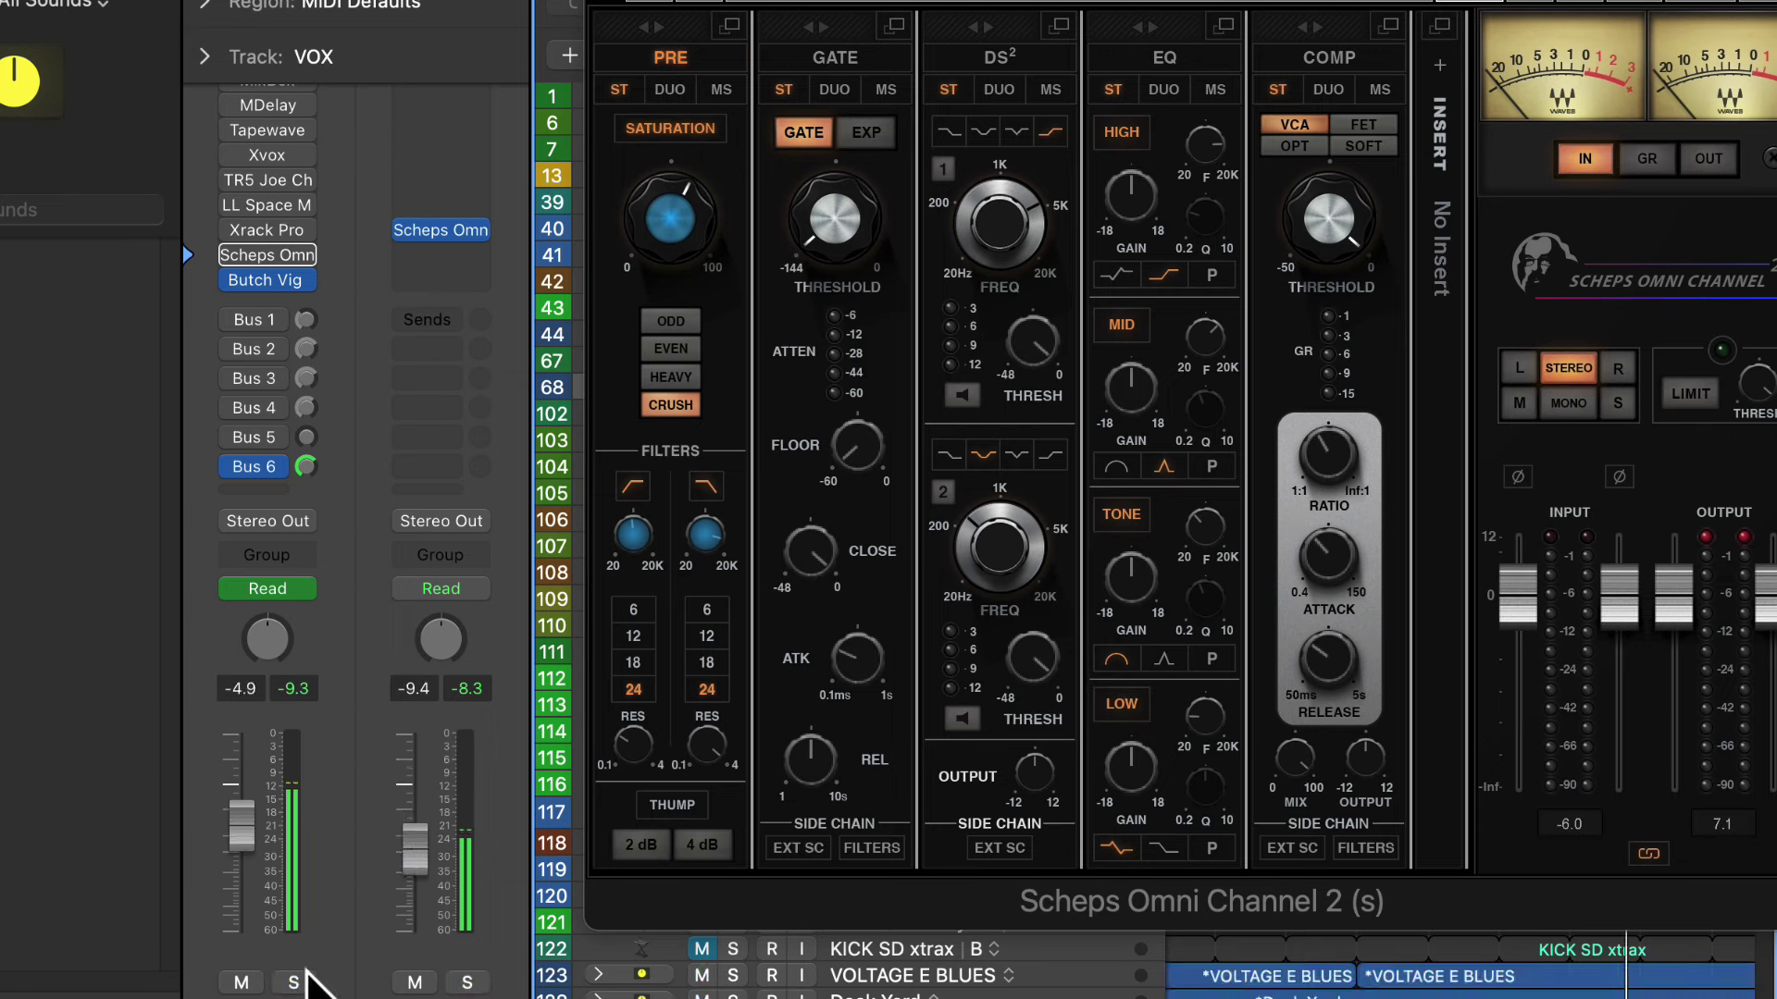
# Bypass Butch Vig Vocals on VOX and remove the Scheps Omni Channel 2 from the Bus 6 aux.
pyautogui.moveTo(235, 281)
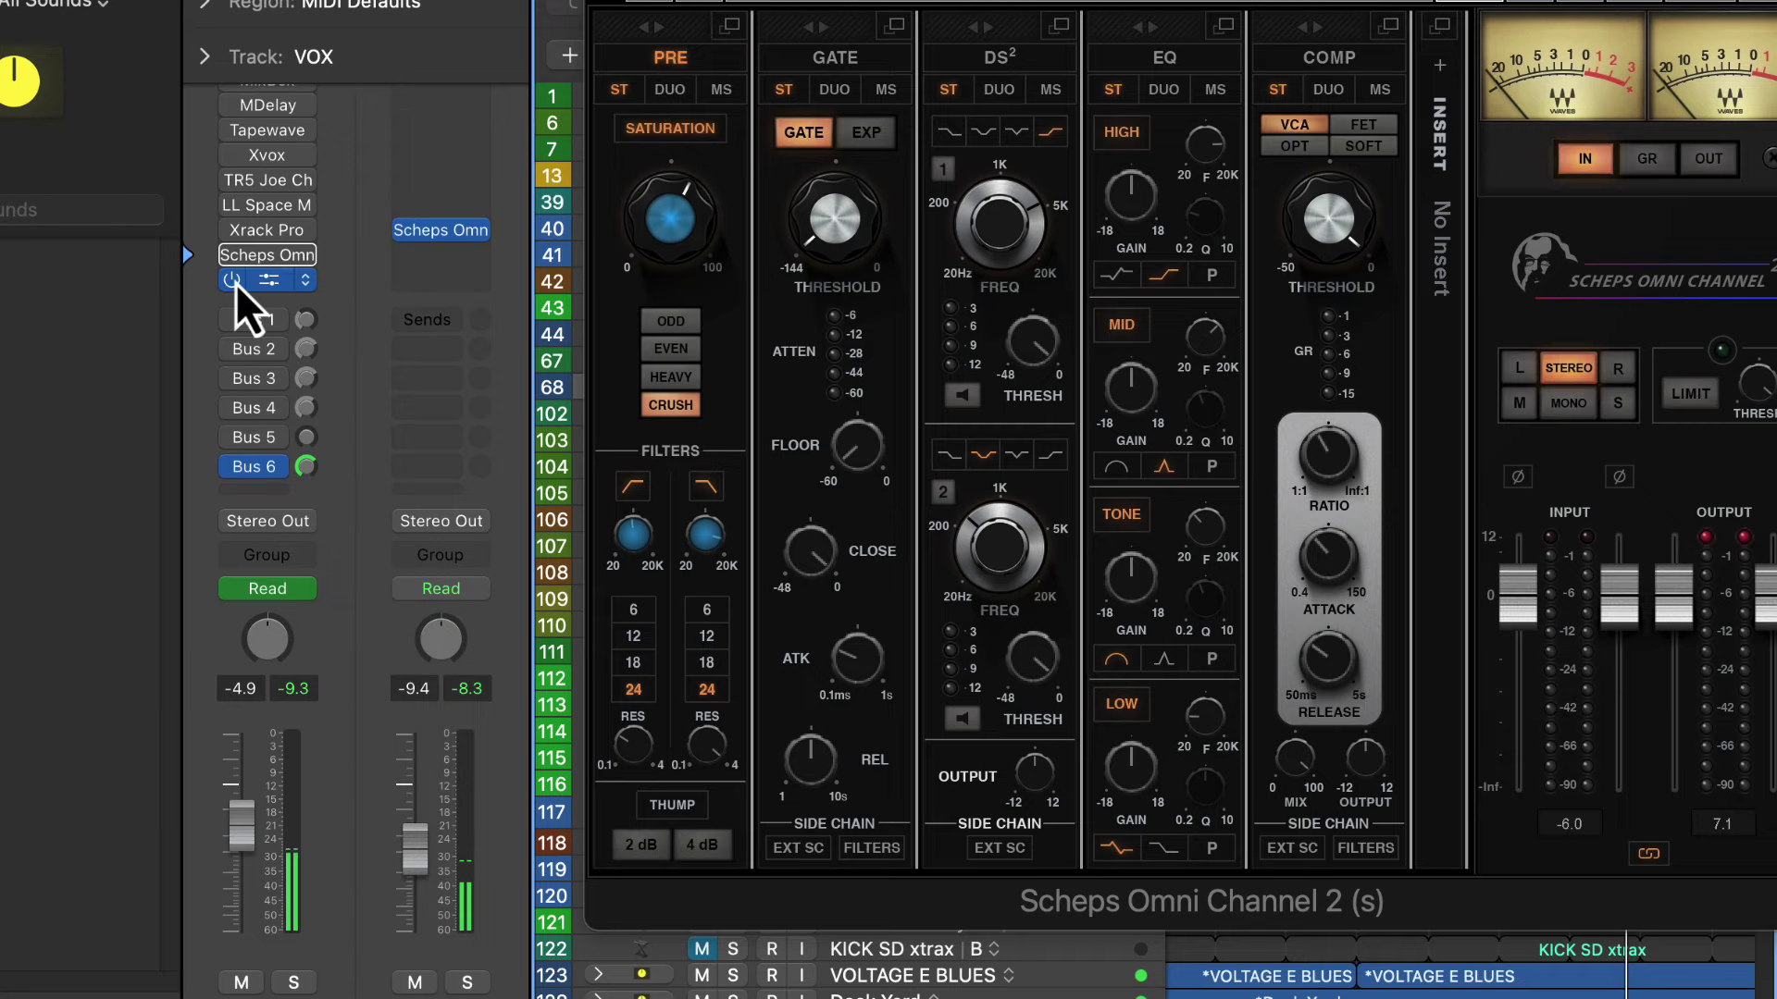
pyautogui.click(269, 280)
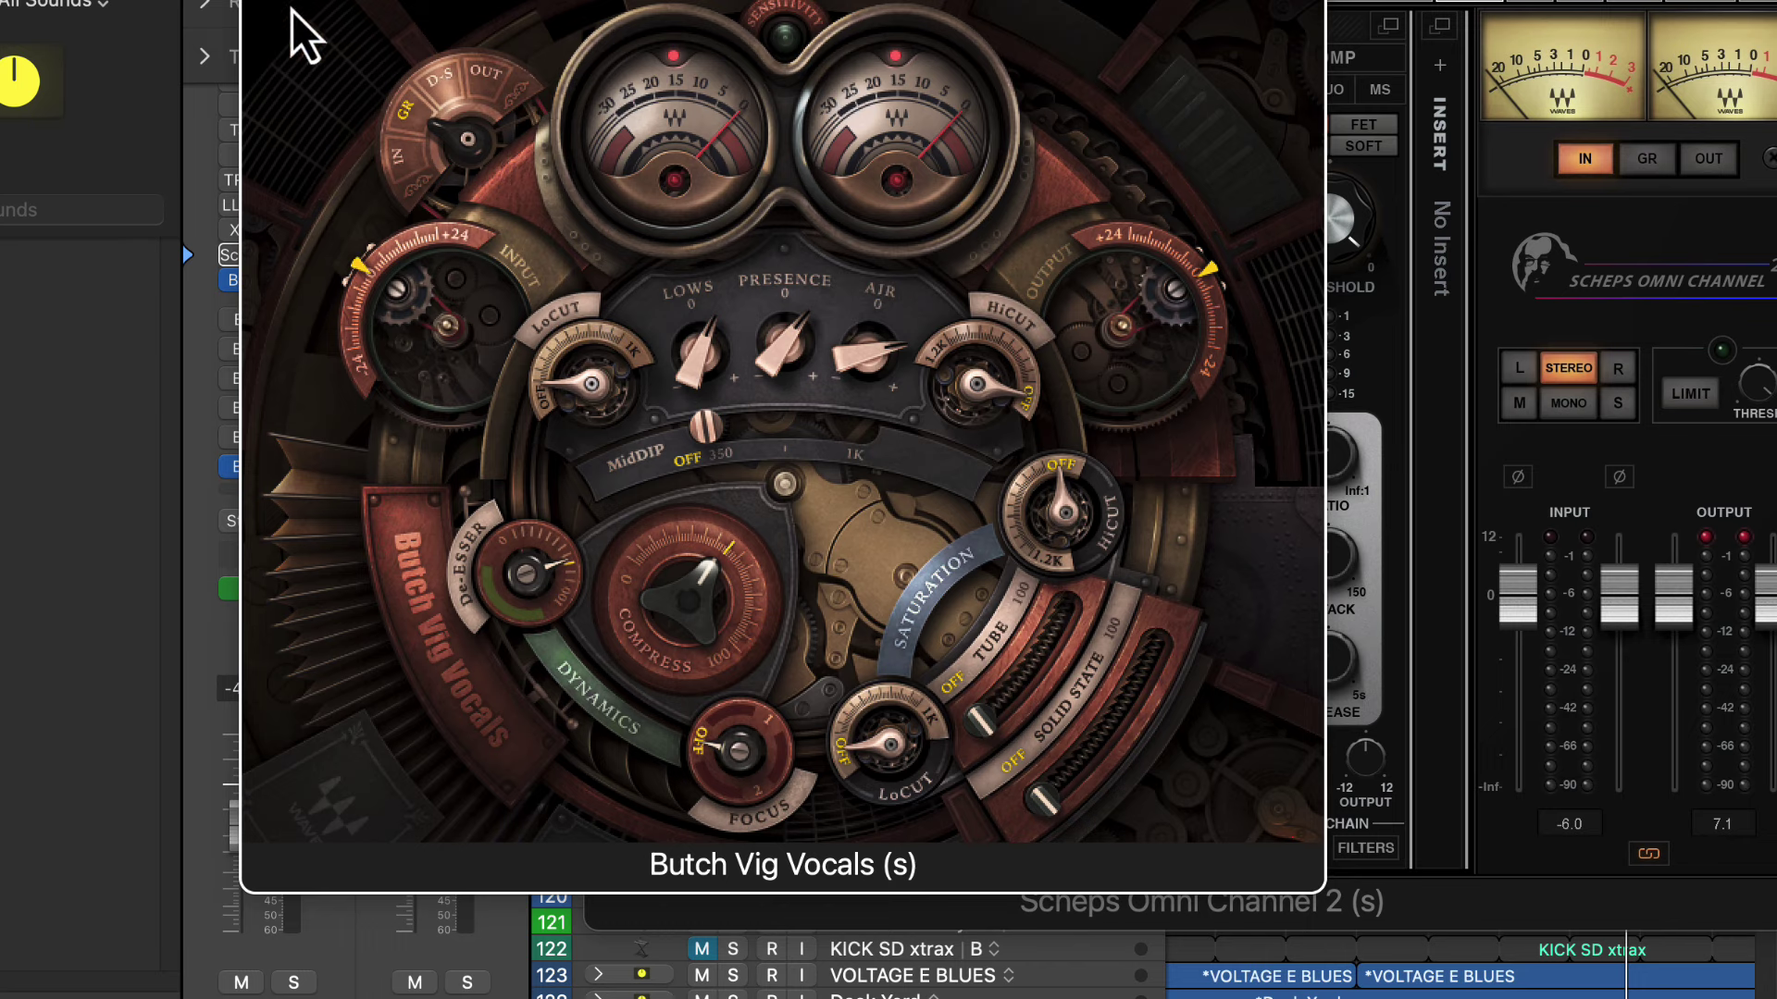
pyautogui.click(270, 281)
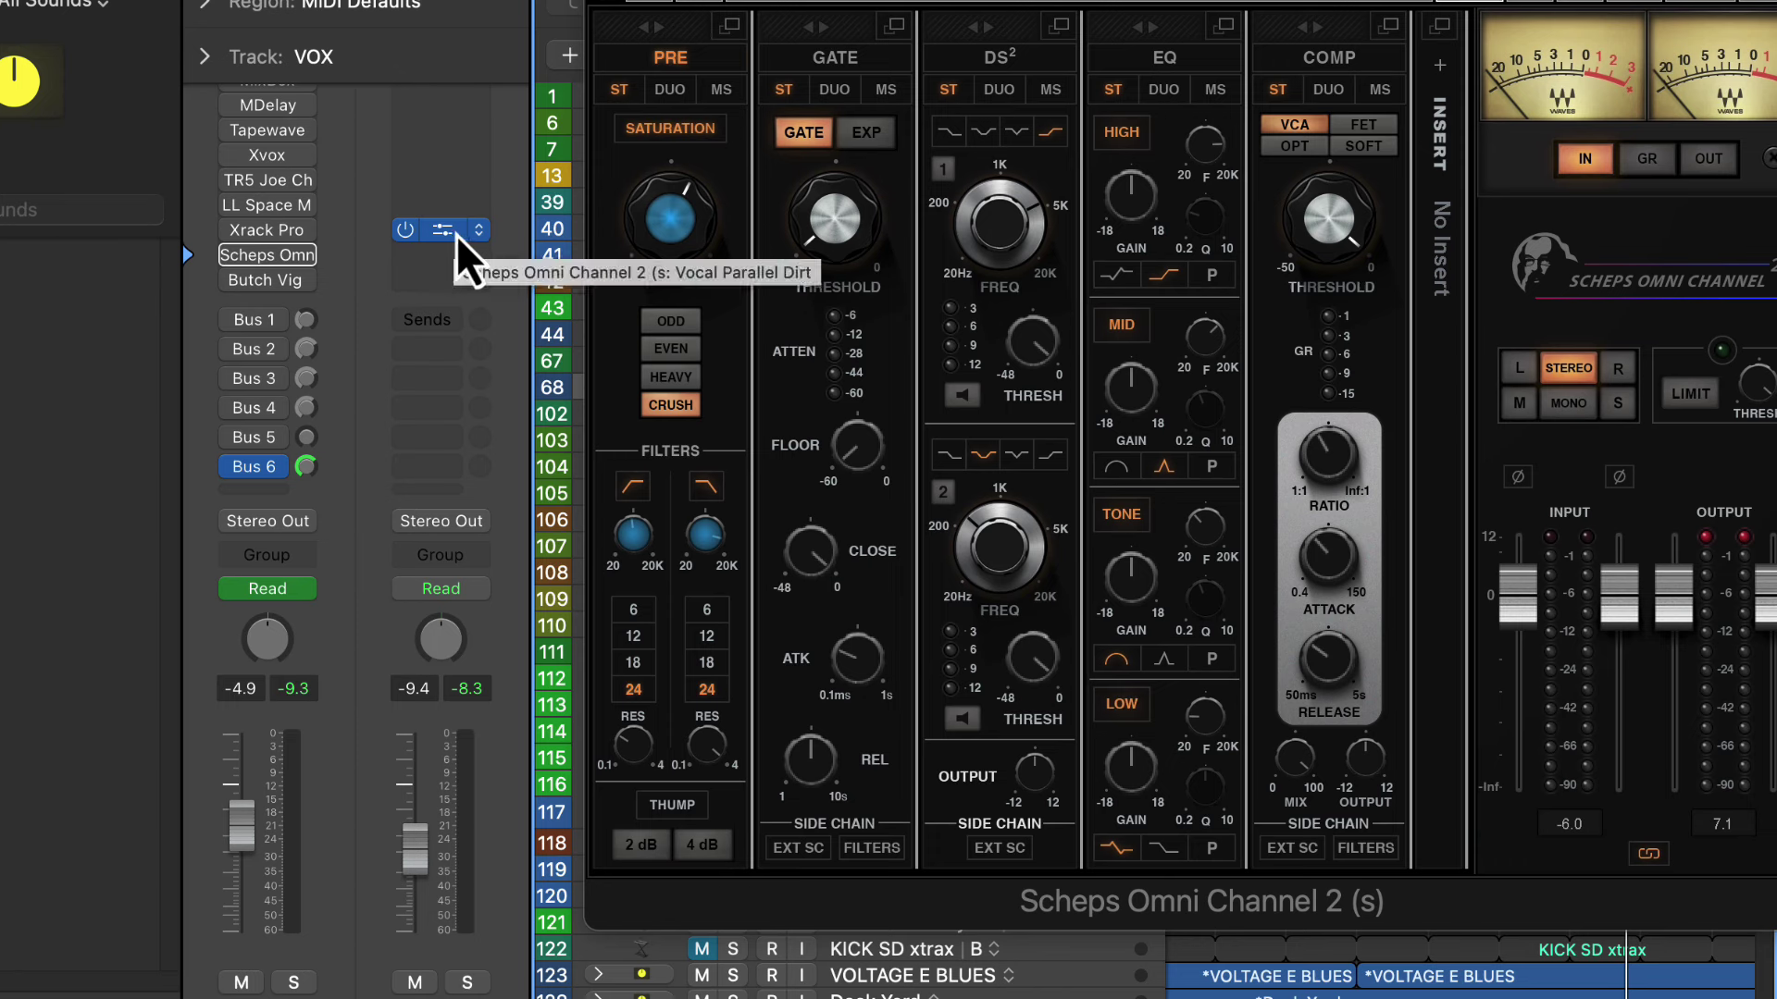
pyautogui.moveTo(457, 233); pyautogui.dragTo(270, 301)
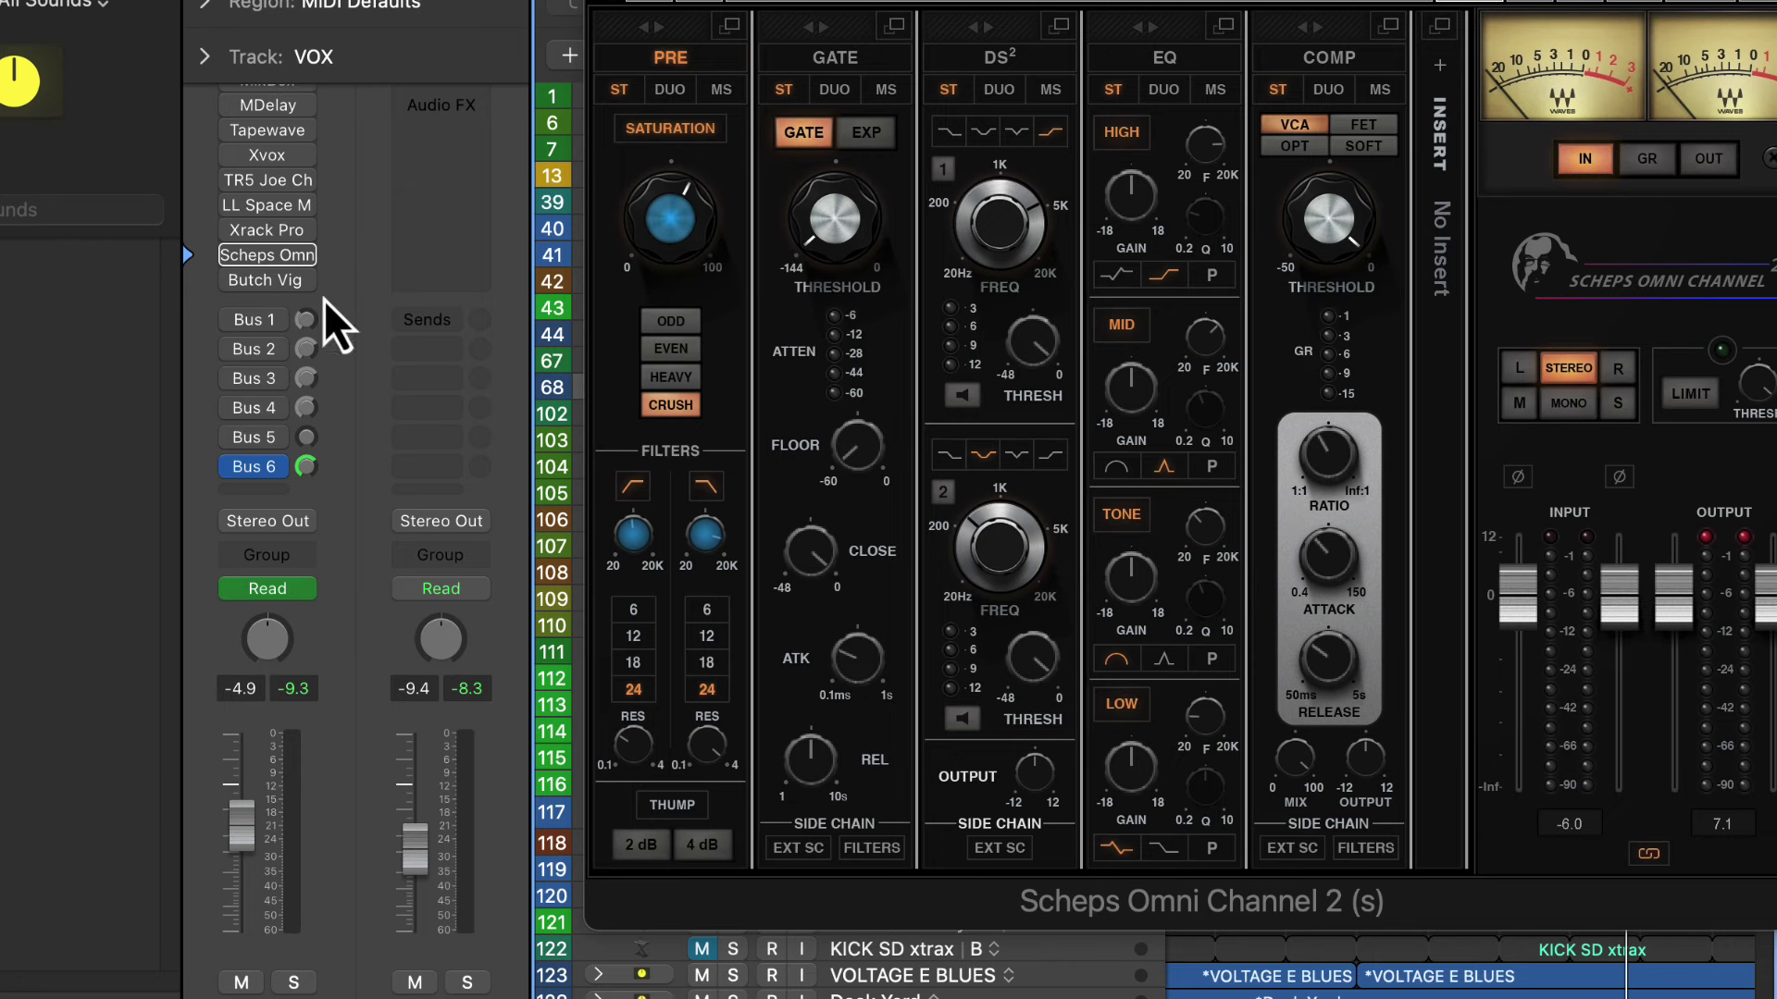
# Re-enable the Scheps Omni Channel 2 on VOX and place its plugin window in clear view.
pyautogui.click(270, 260)
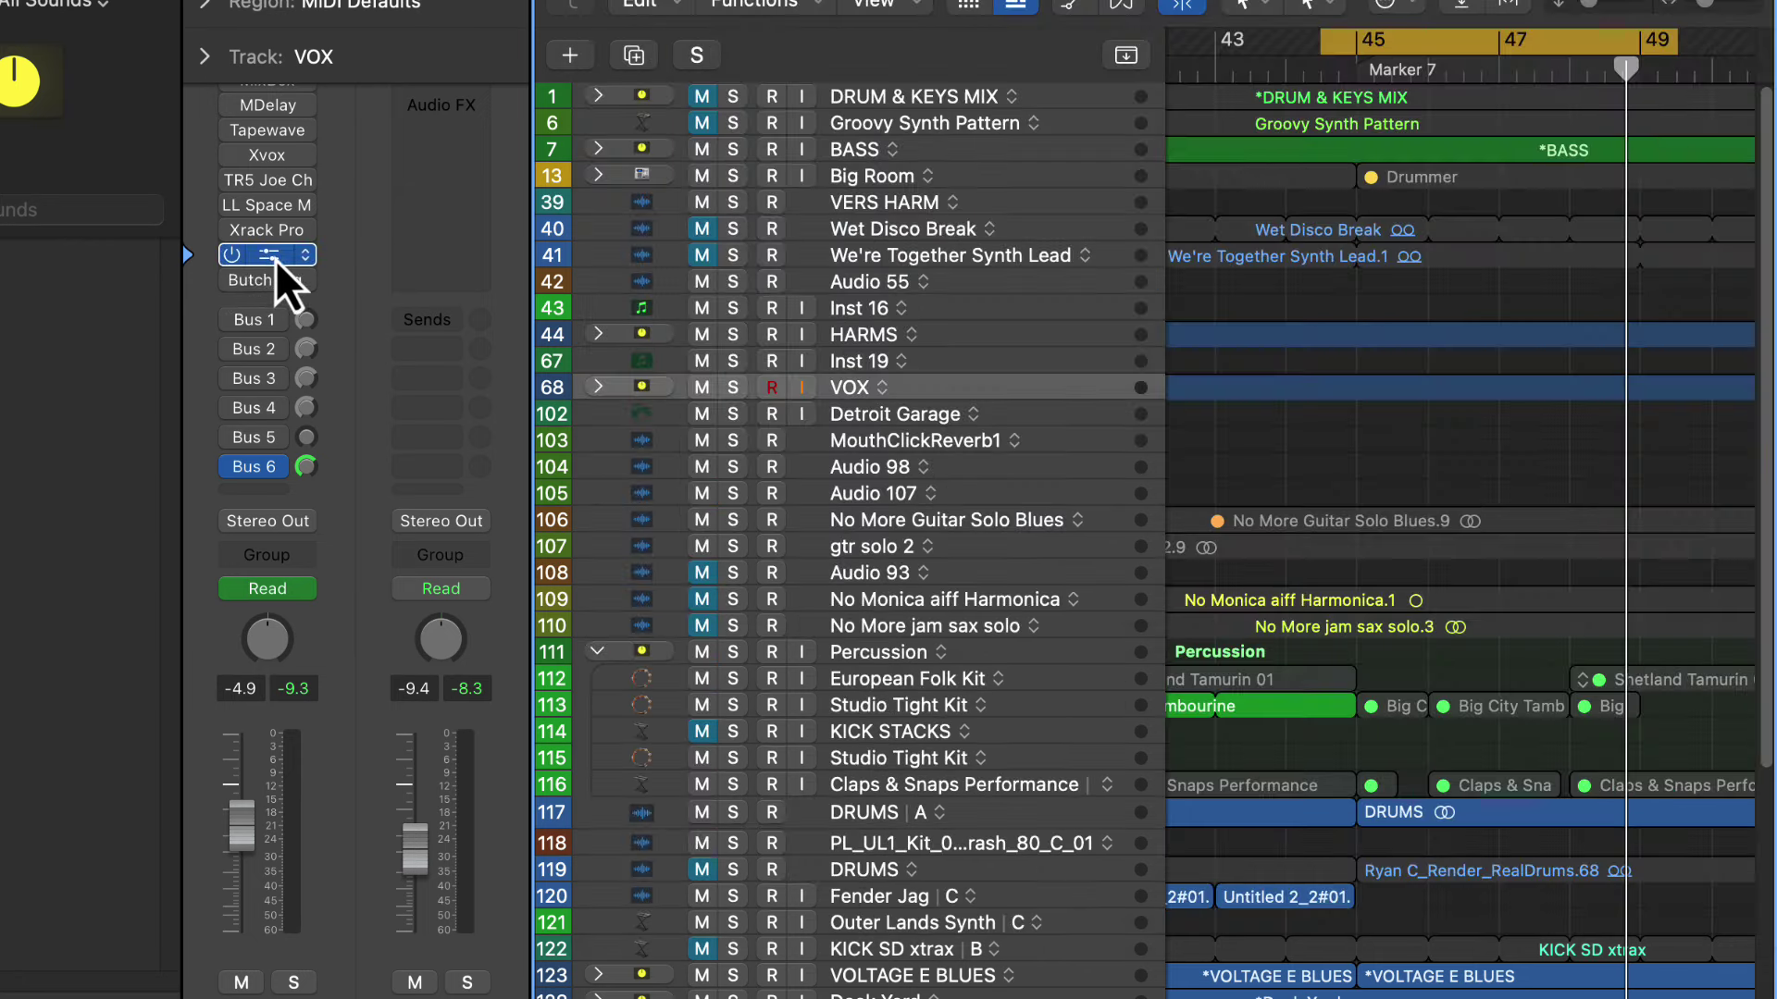
pyautogui.click(276, 265)
pyautogui.moveTo(1124, 30); pyautogui.dragTo(728, 35)
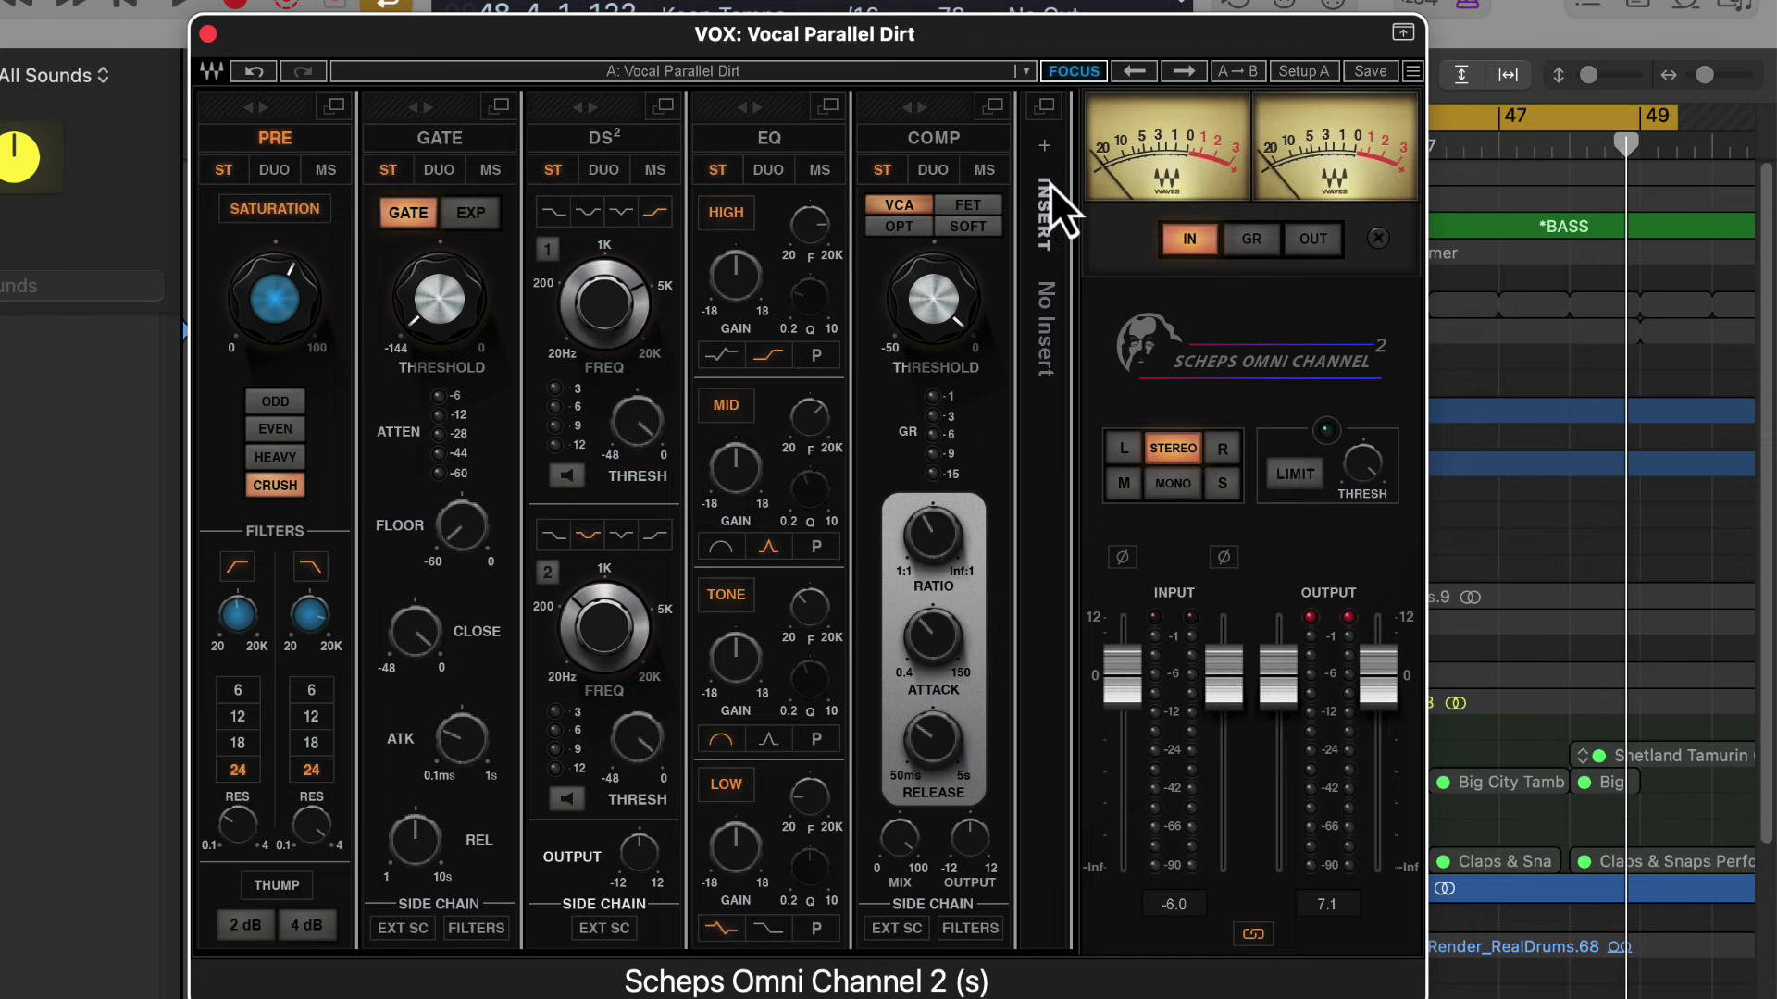
# Load H-Delay from the Delay category into the Scheps Omni Channel 2 insert slot and close its window.
pyautogui.click(1046, 150)
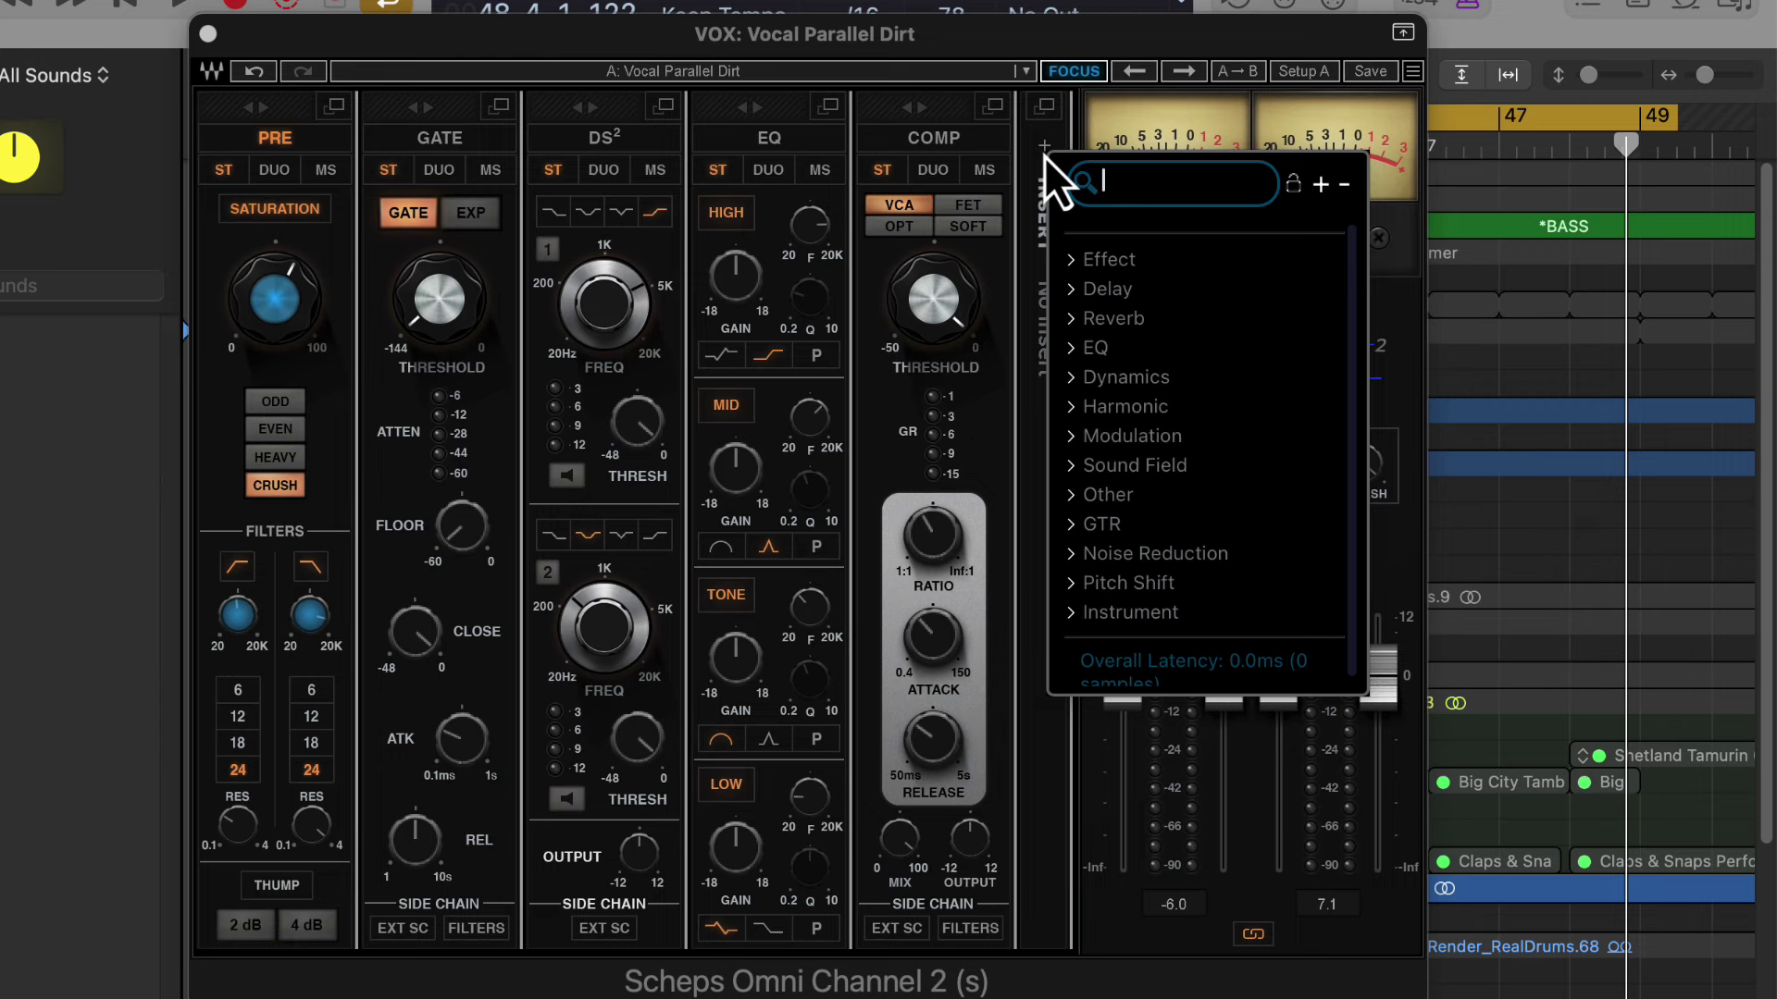
pyautogui.click(1073, 295)
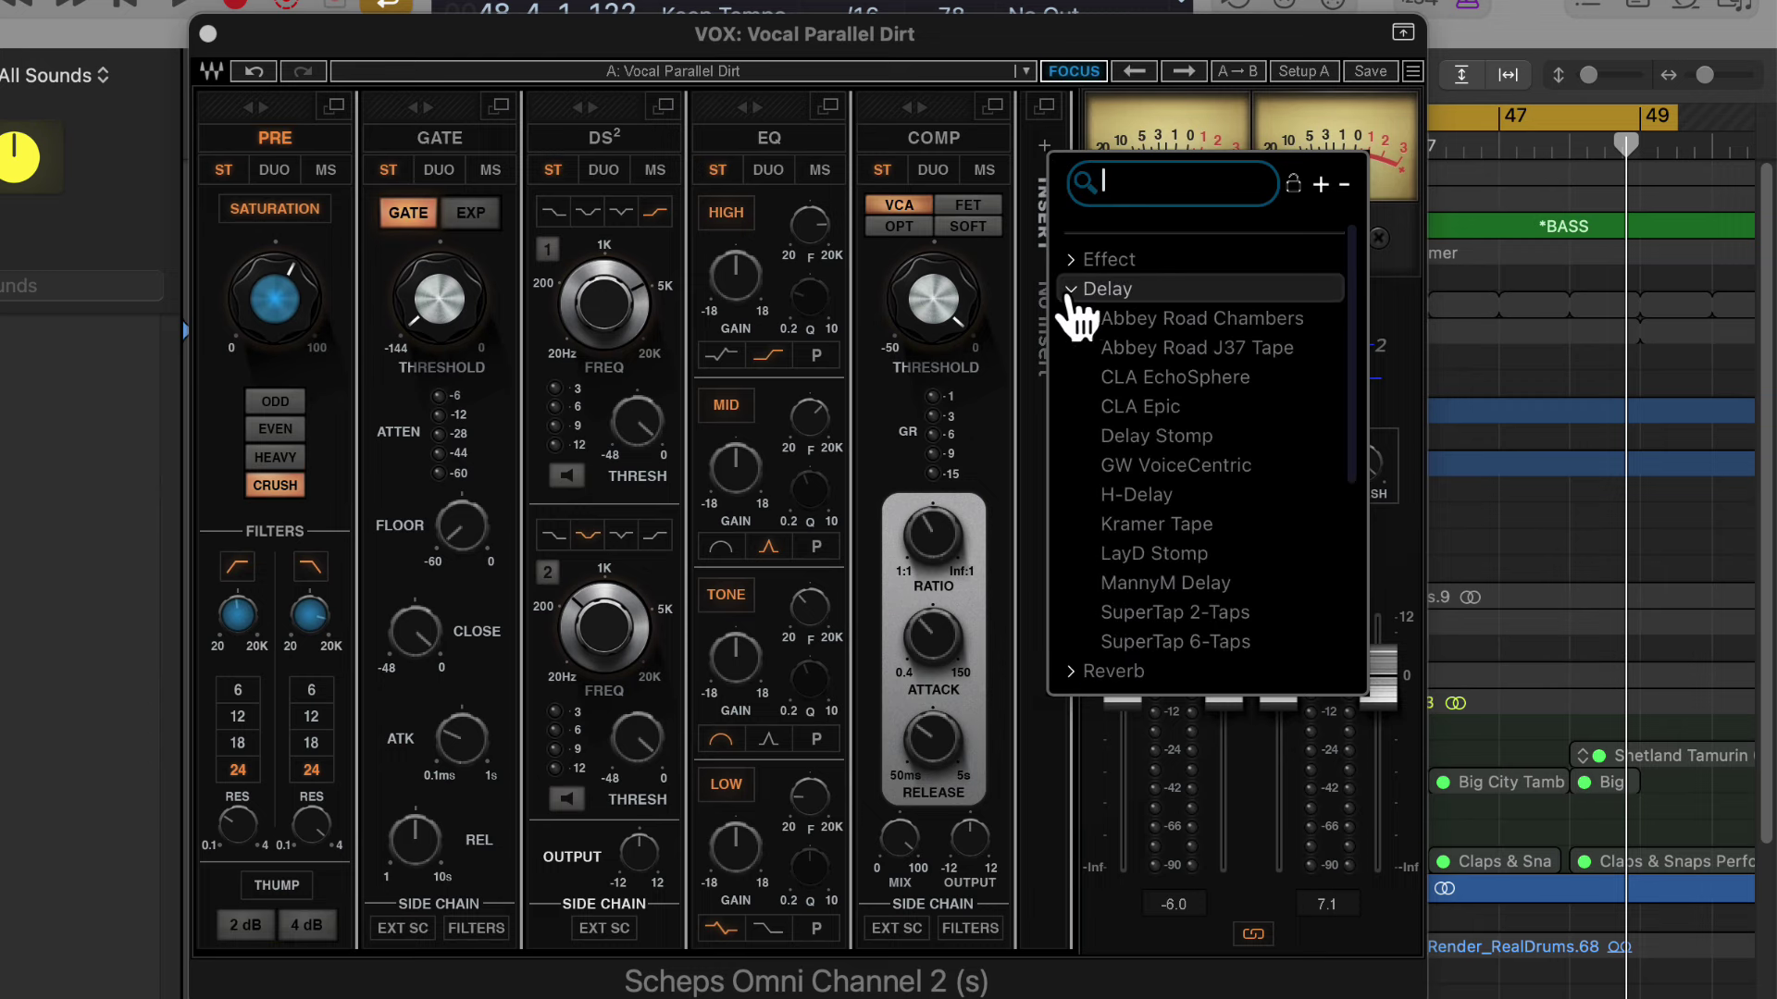
pyautogui.click(1175, 491)
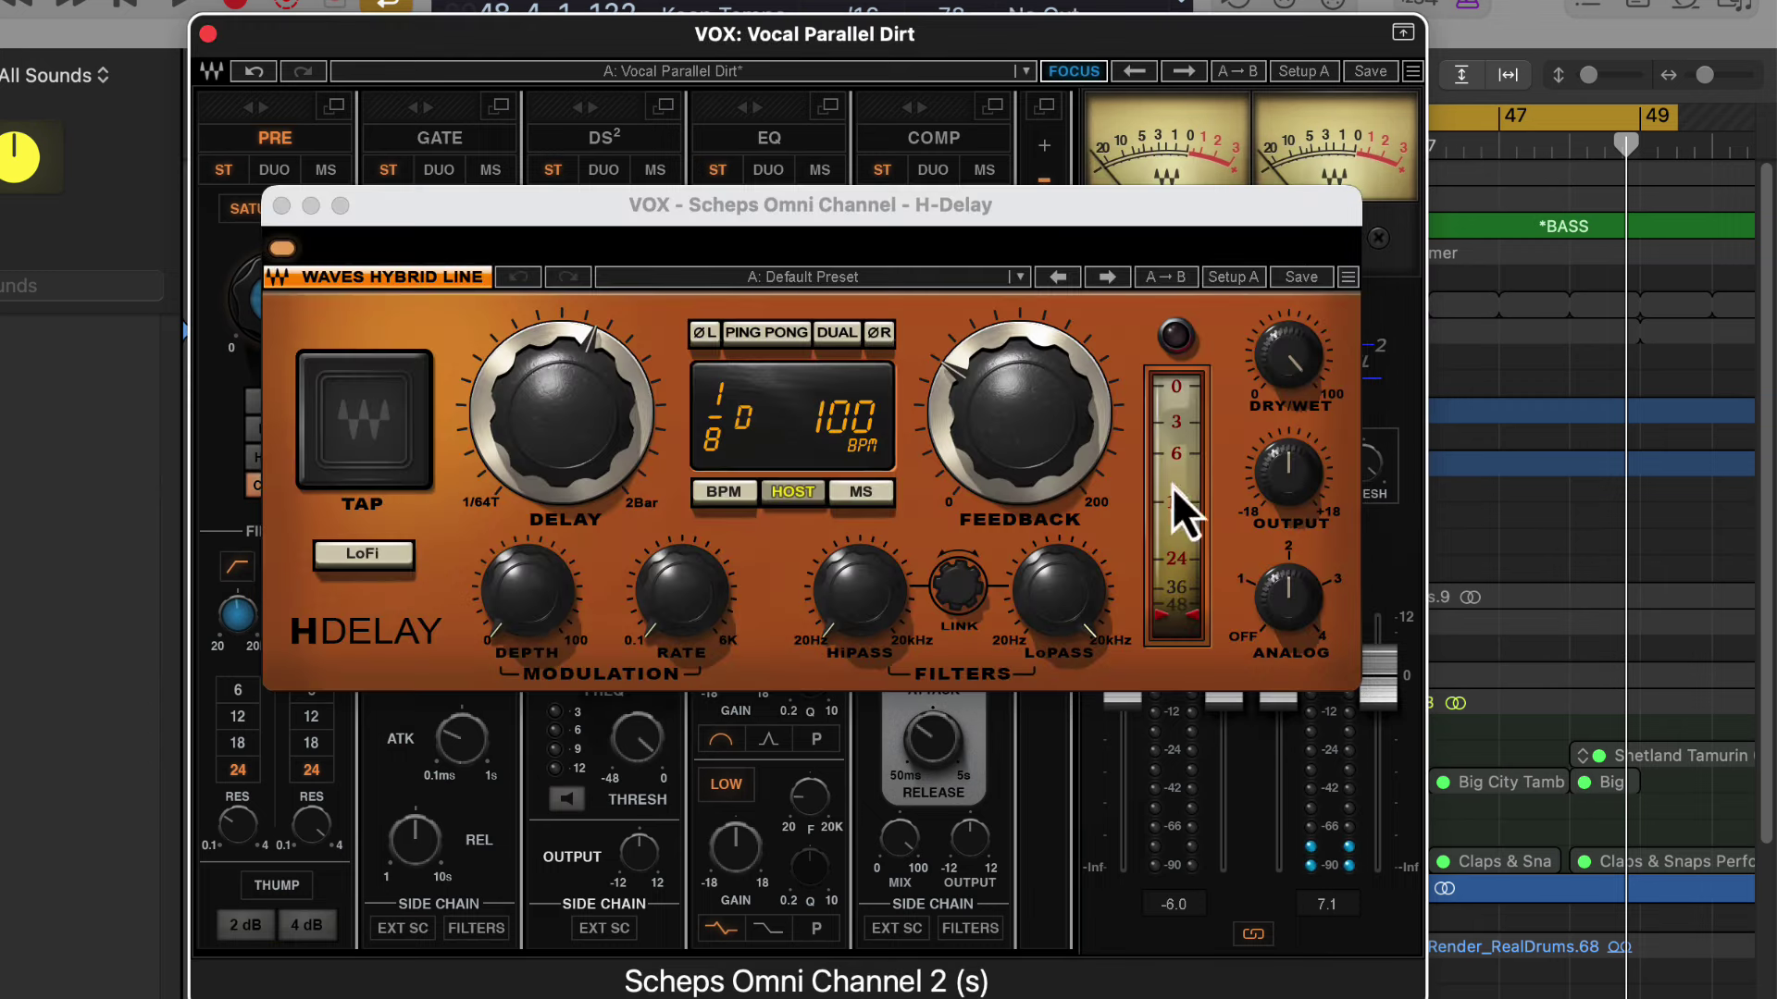
pyautogui.click(282, 205)
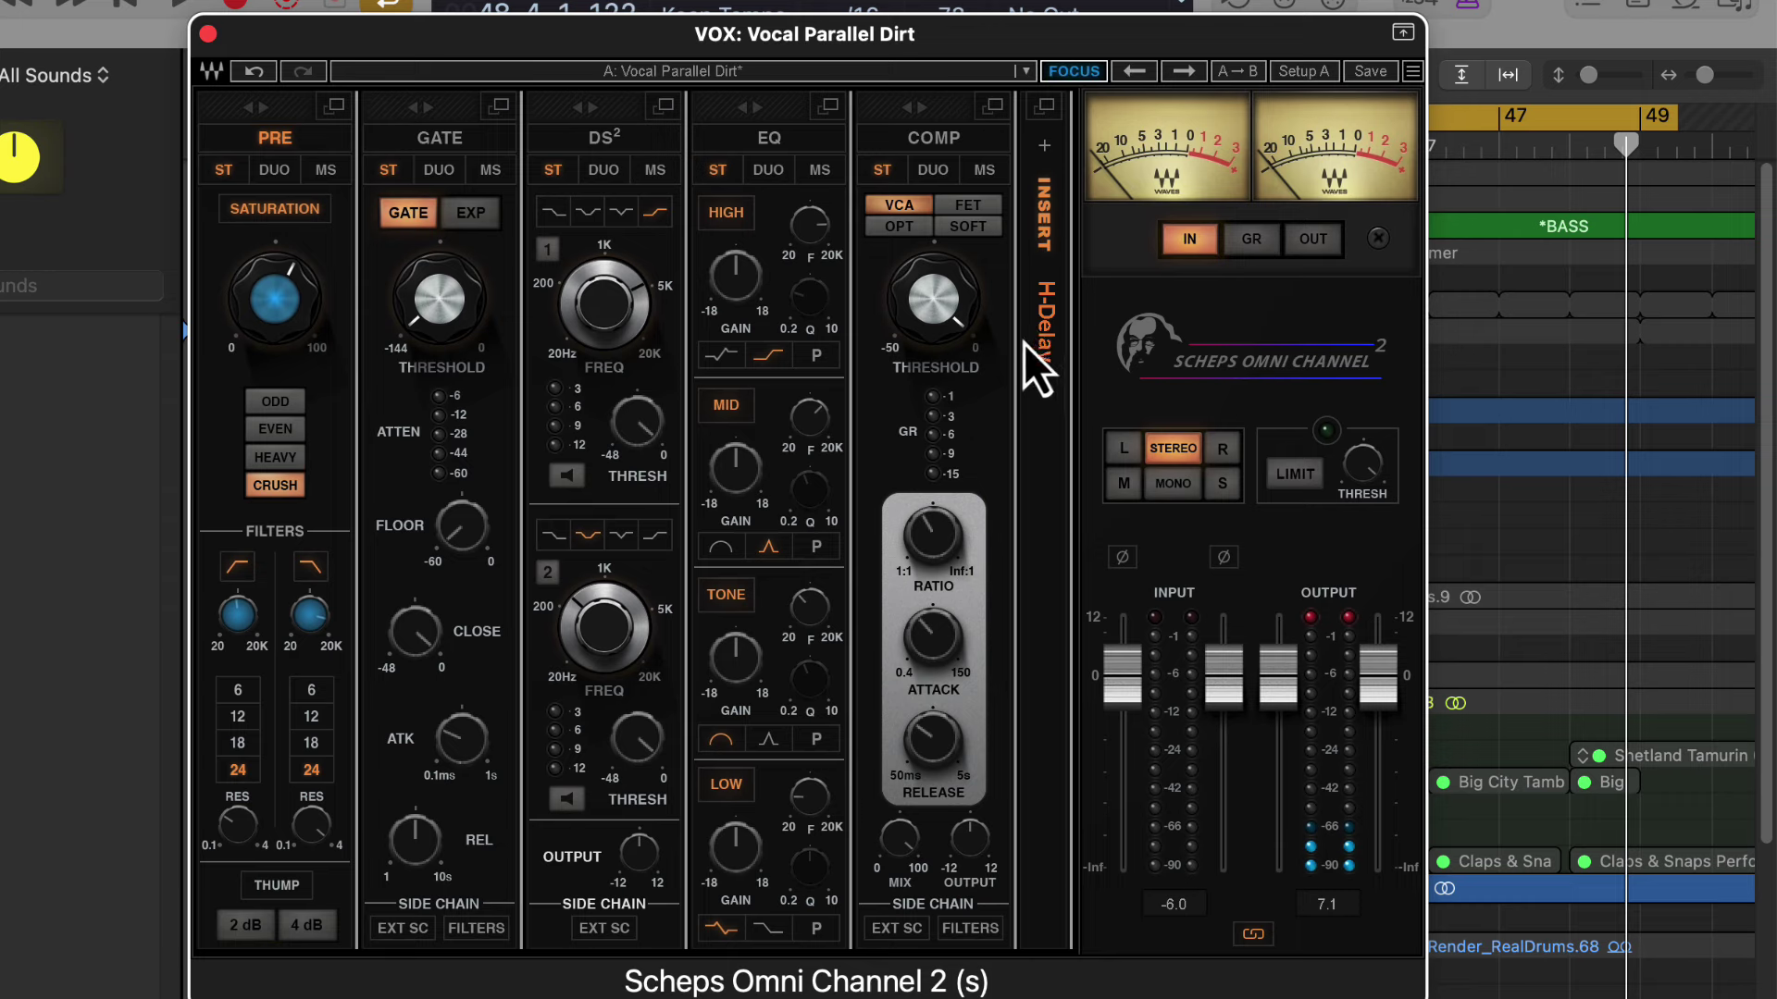
# Reopen H-Delay from the insert slot, toggle the insert off and on, and close the H-Delay window.
pyautogui.click(1047, 107)
pyautogui.click(1010, 121)
pyautogui.click(1046, 222)
pyautogui.click(1042, 224)
pyautogui.moveTo(737, 41); pyautogui.dragTo(930, 37)
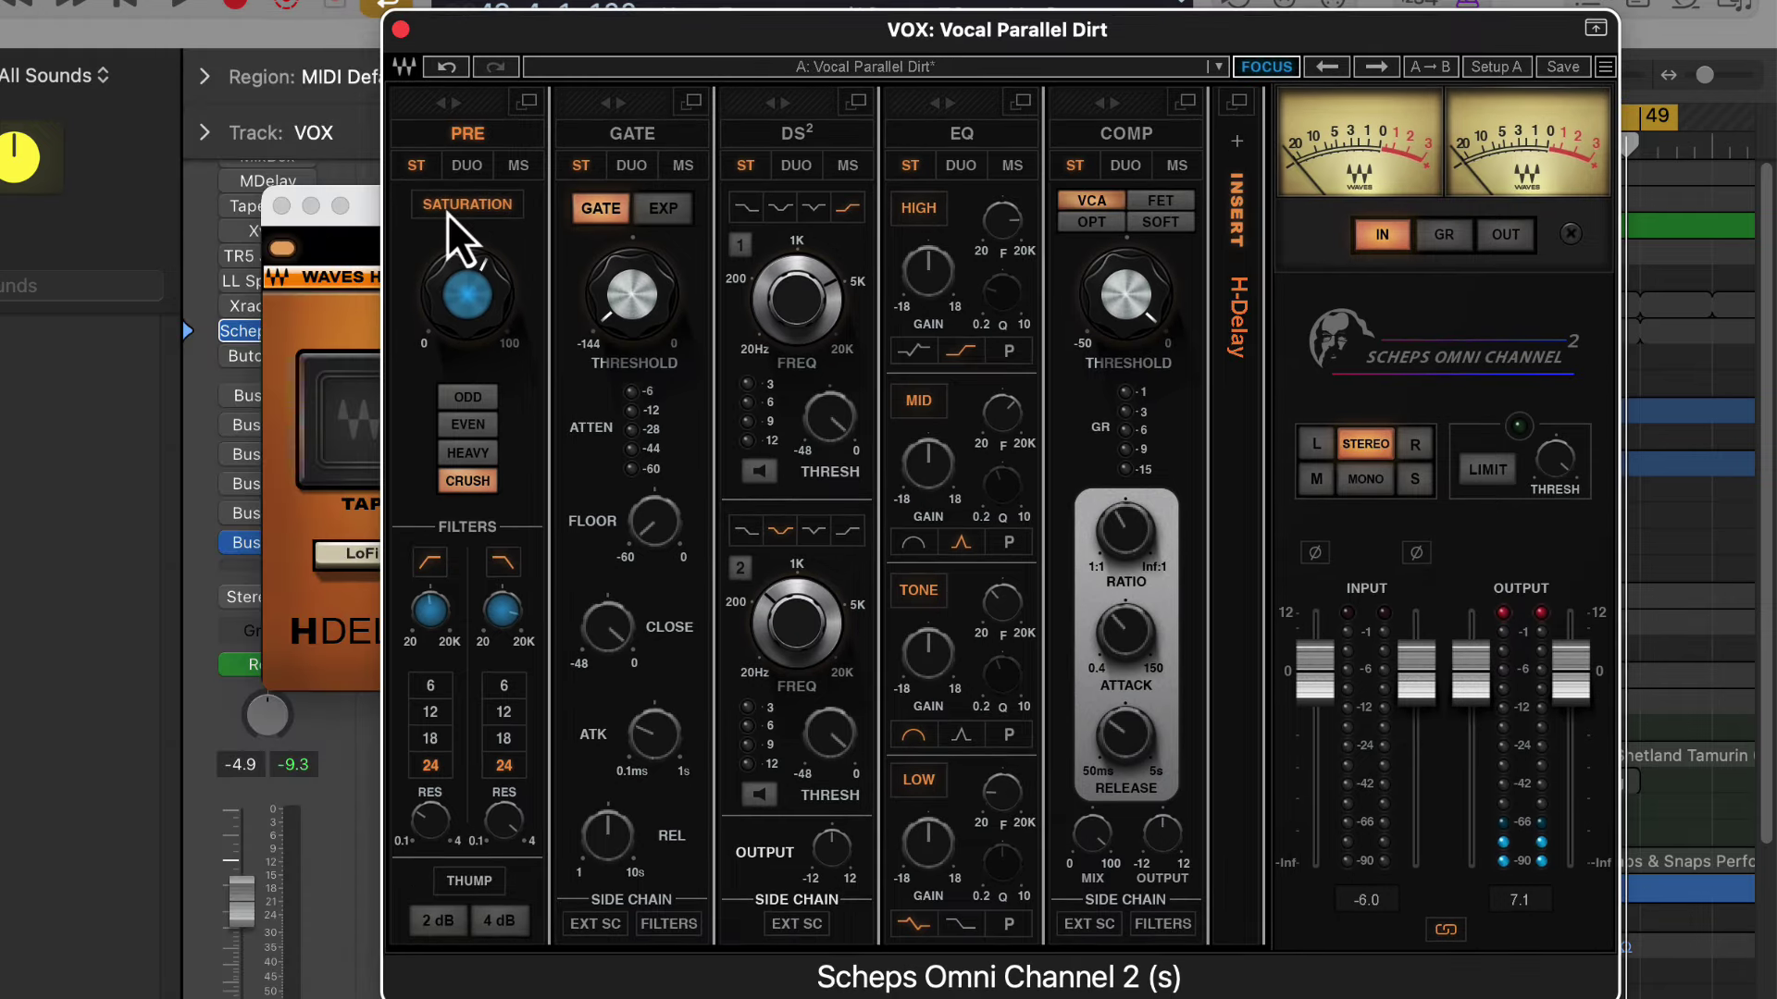
pyautogui.click(280, 206)
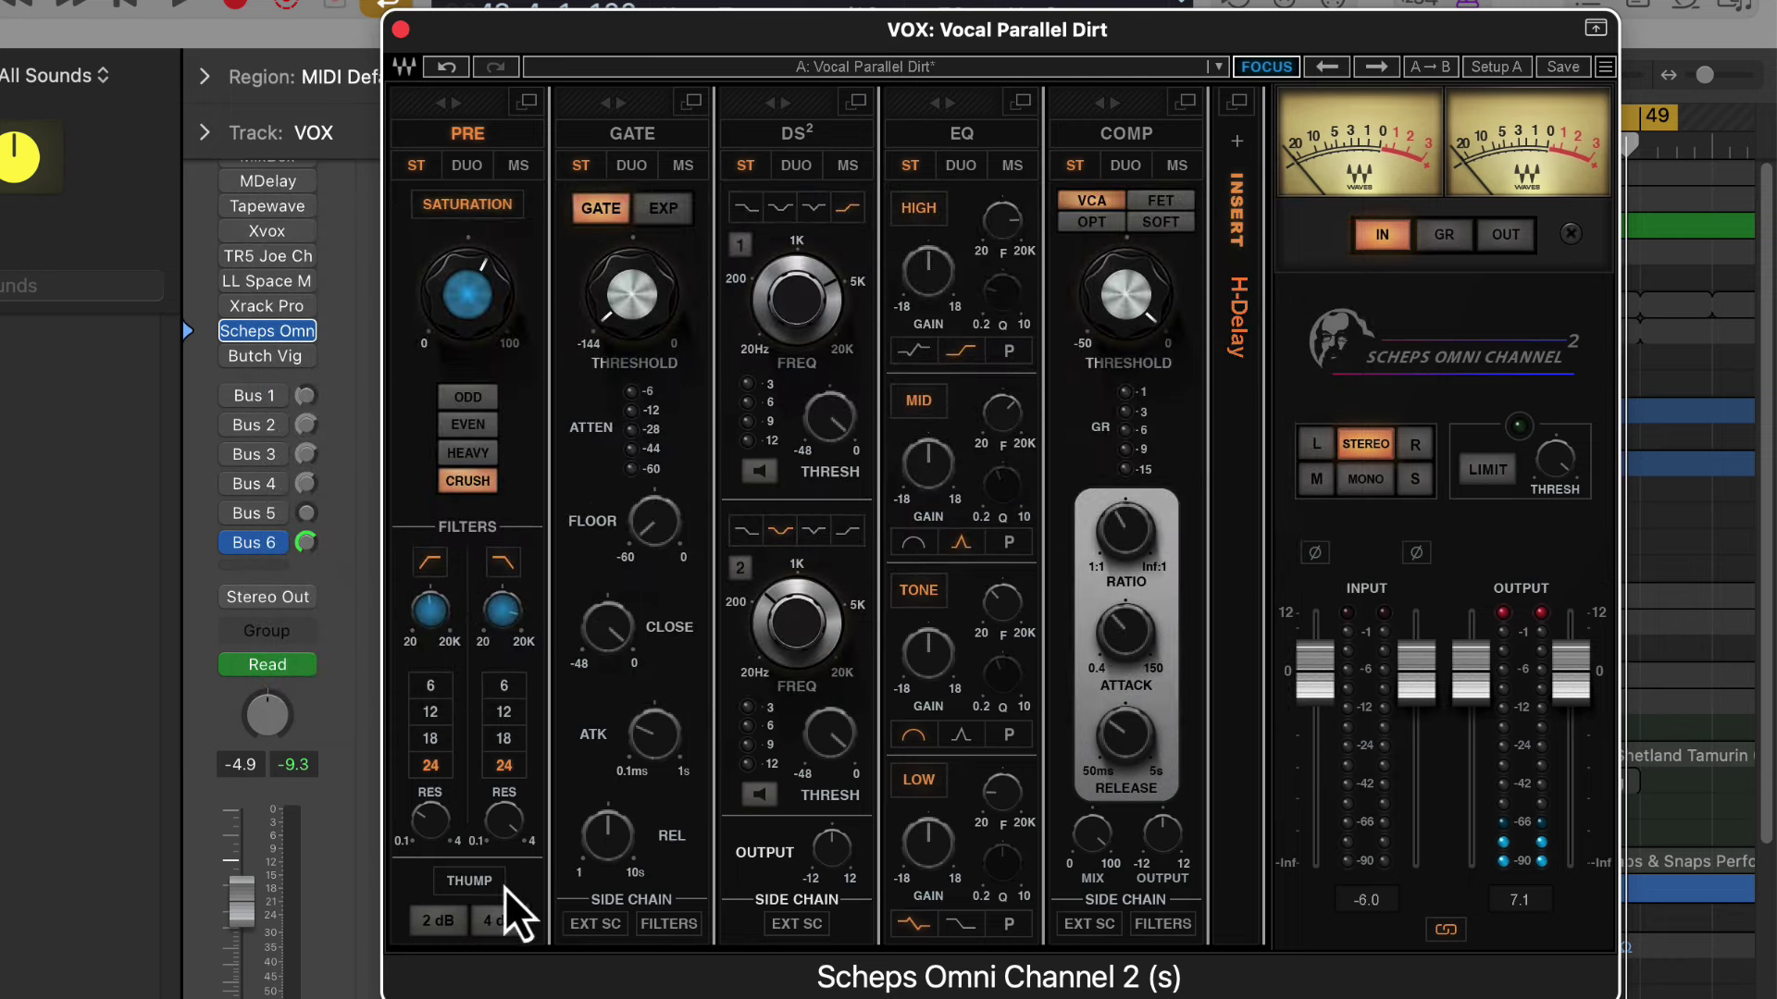
# Browse the Andrew Scheps presets, load Billy Bush's Aggressive Vox preset and set the VOX fader to -2.9 dB.
pyautogui.click(898, 72)
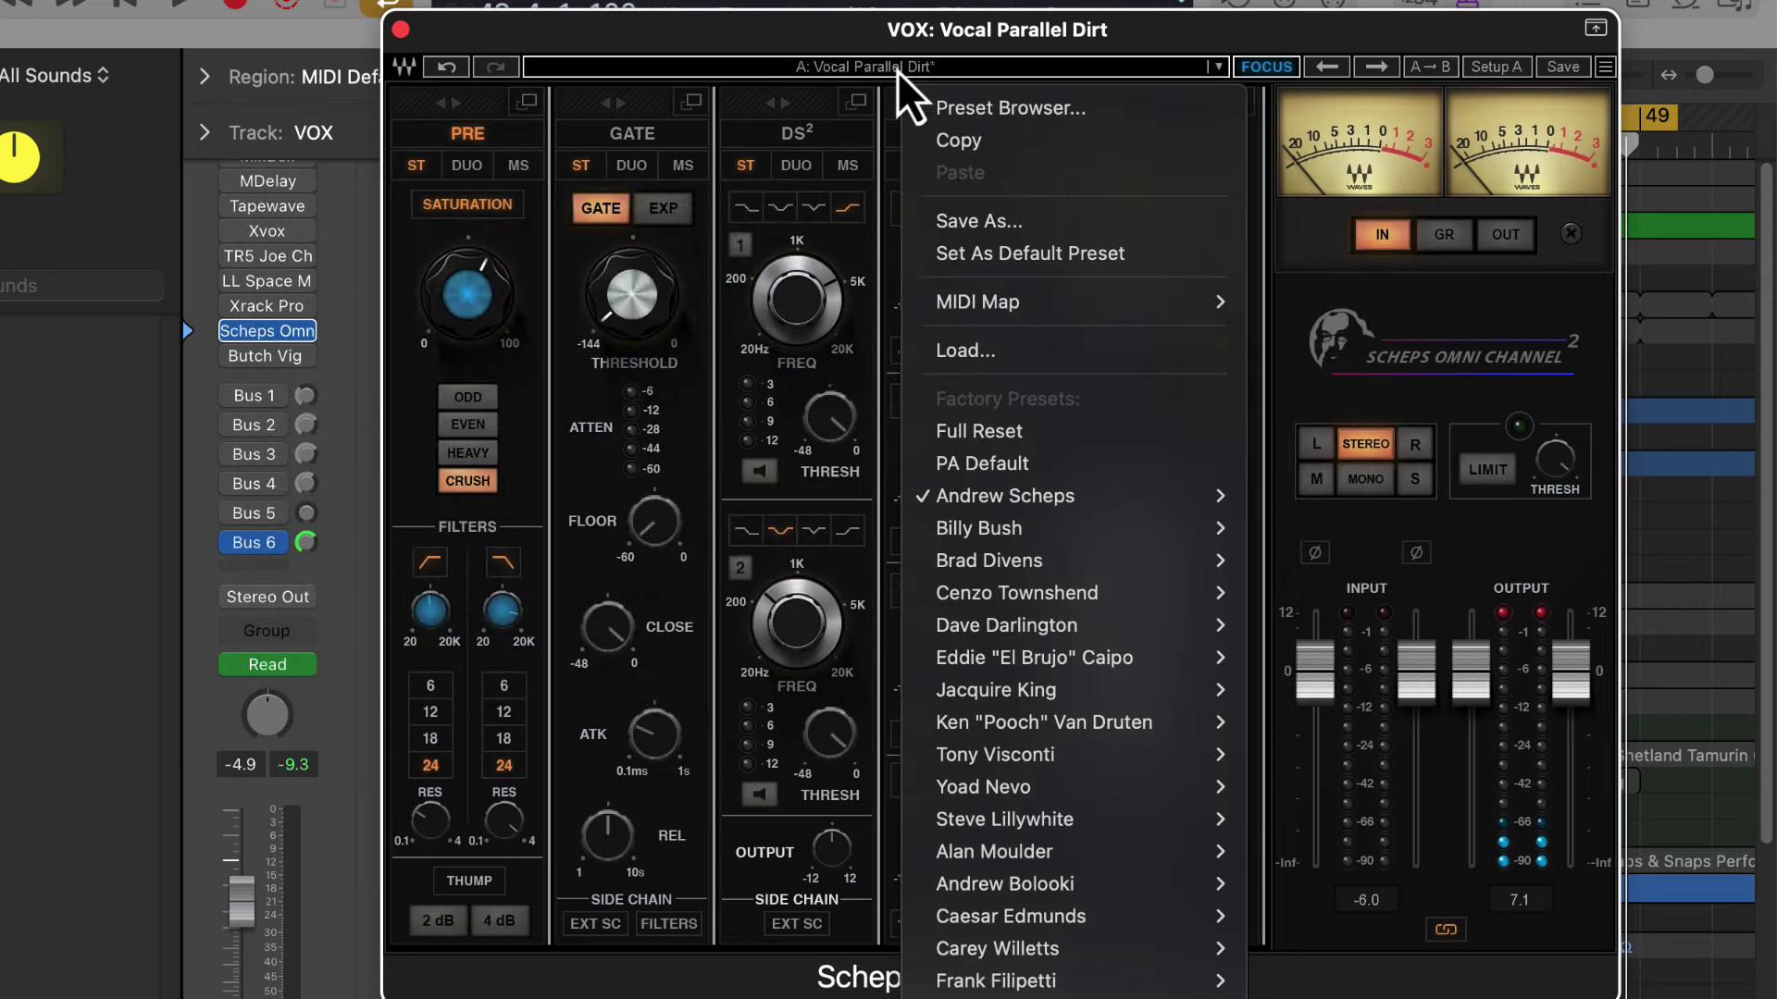
pyautogui.moveTo(1019, 502)
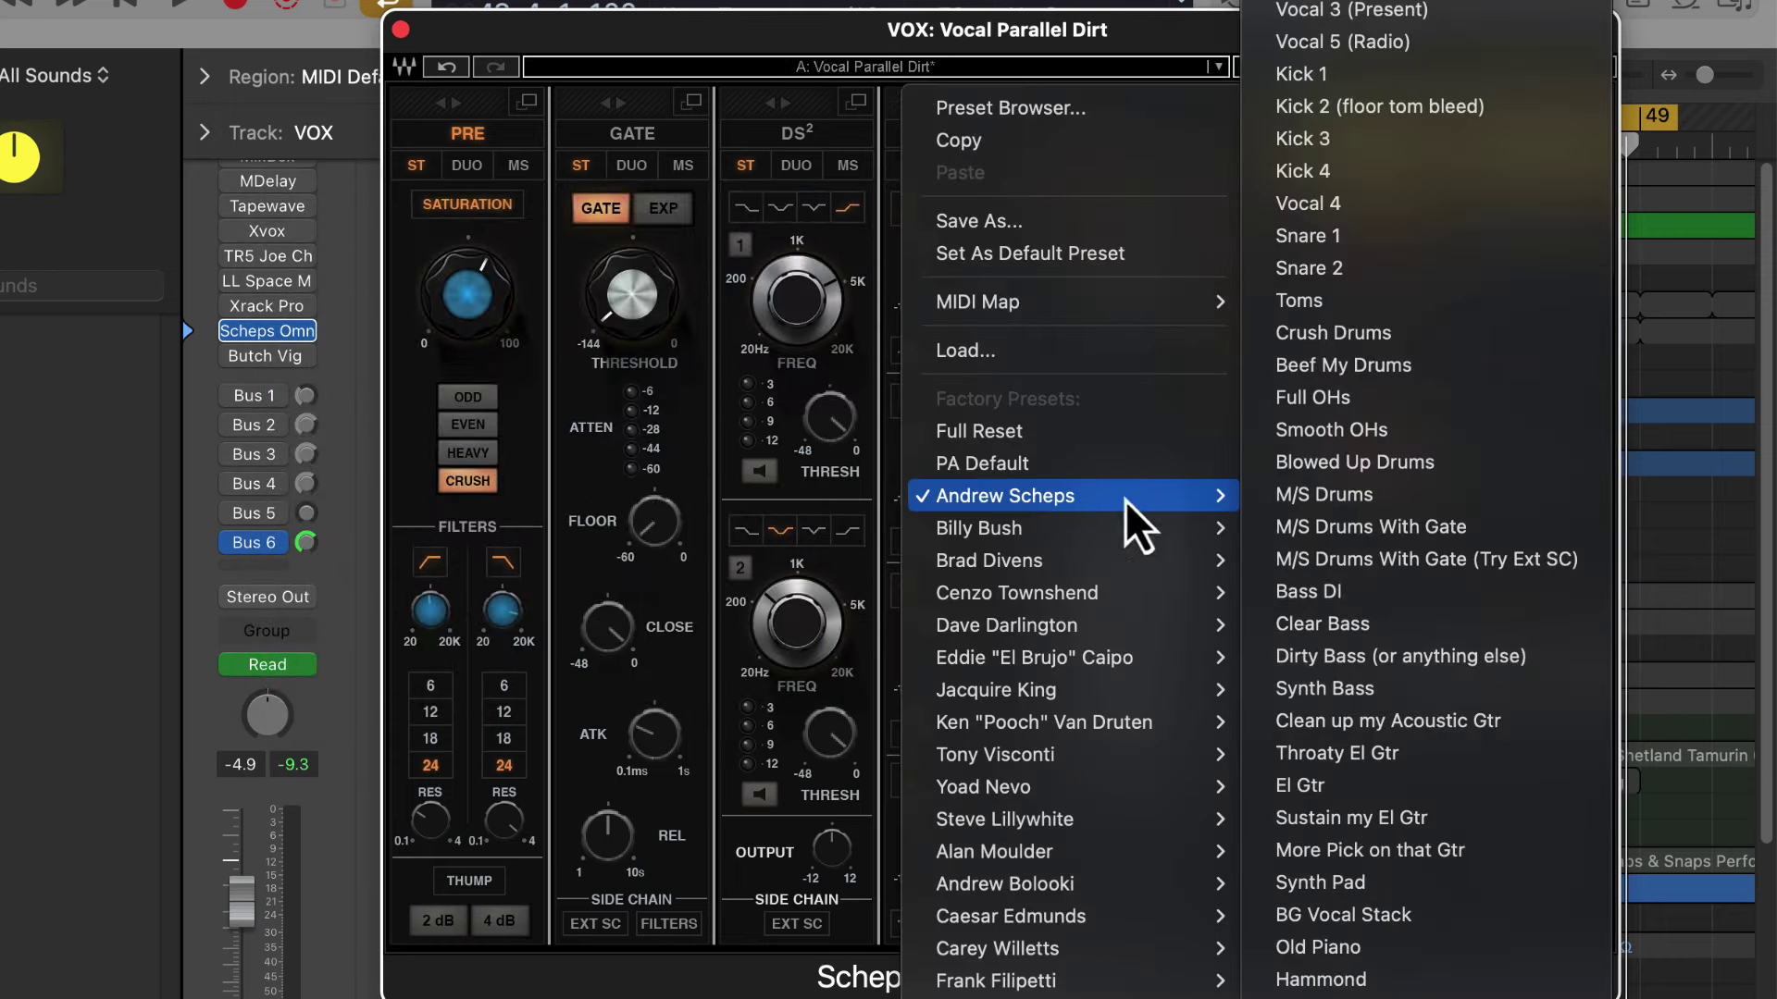
pyautogui.scroll(-6, 1323, 947)
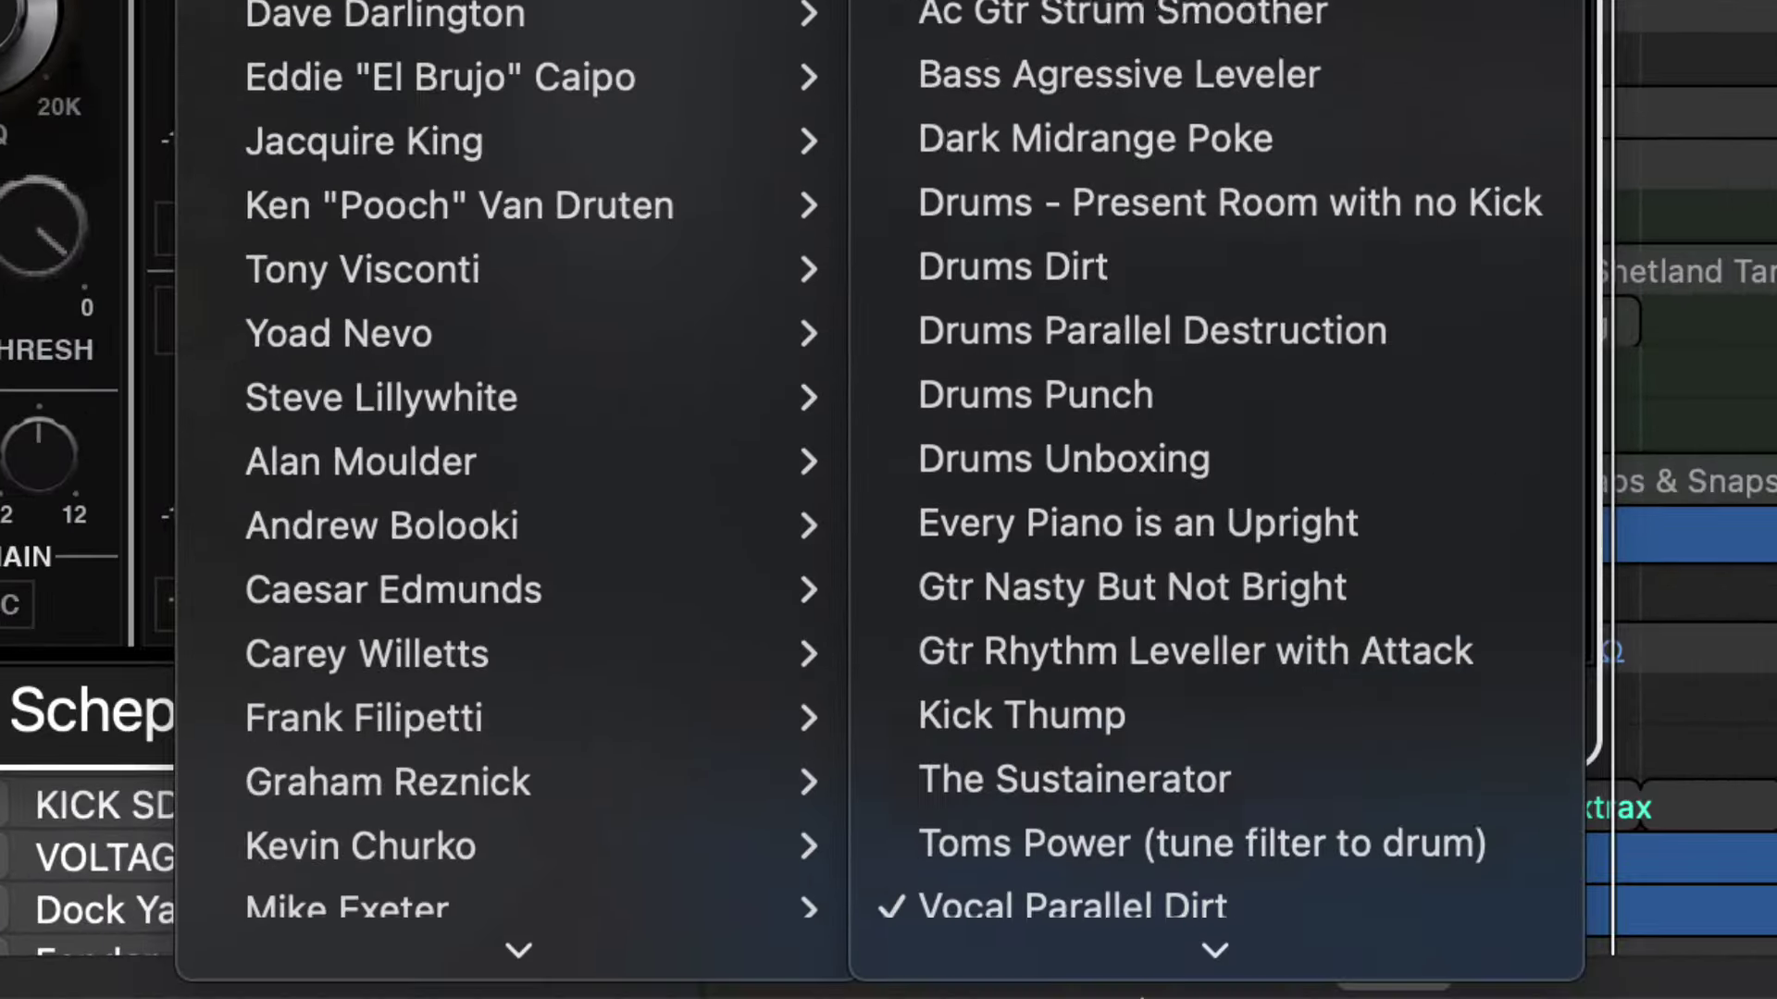
pyautogui.scroll(-1, 1324, 947)
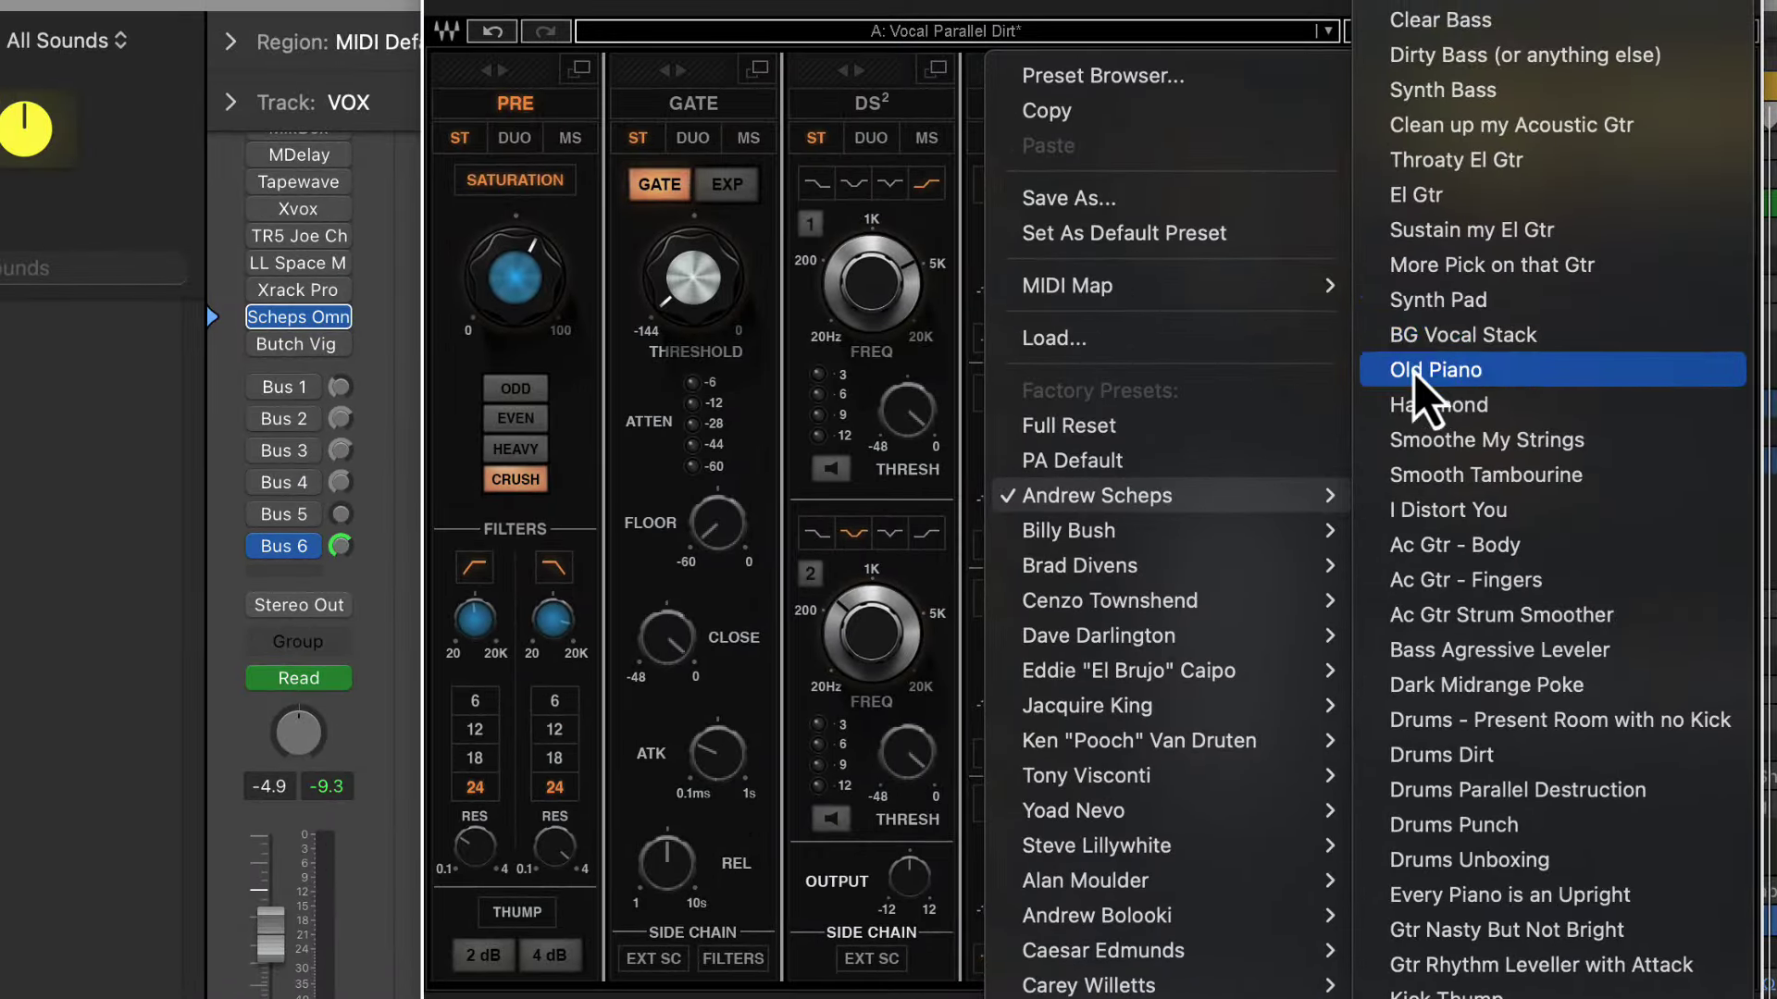
pyautogui.moveTo(1179, 541)
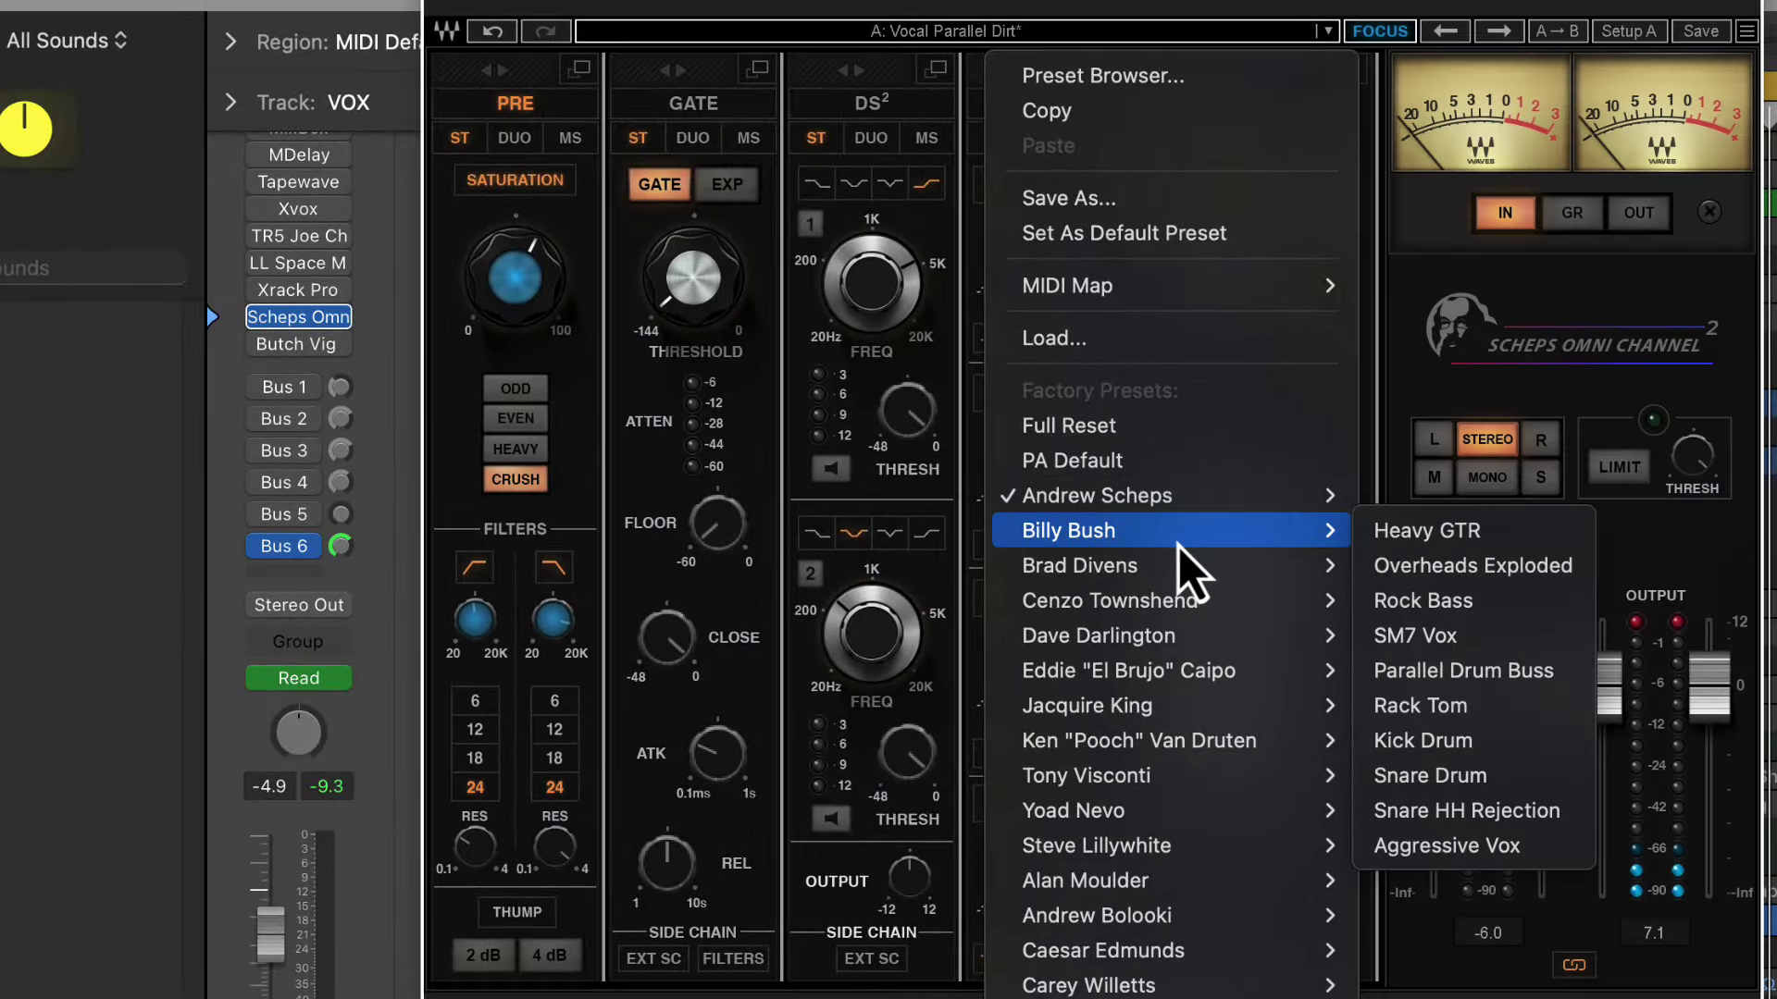
pyautogui.click(1544, 884)
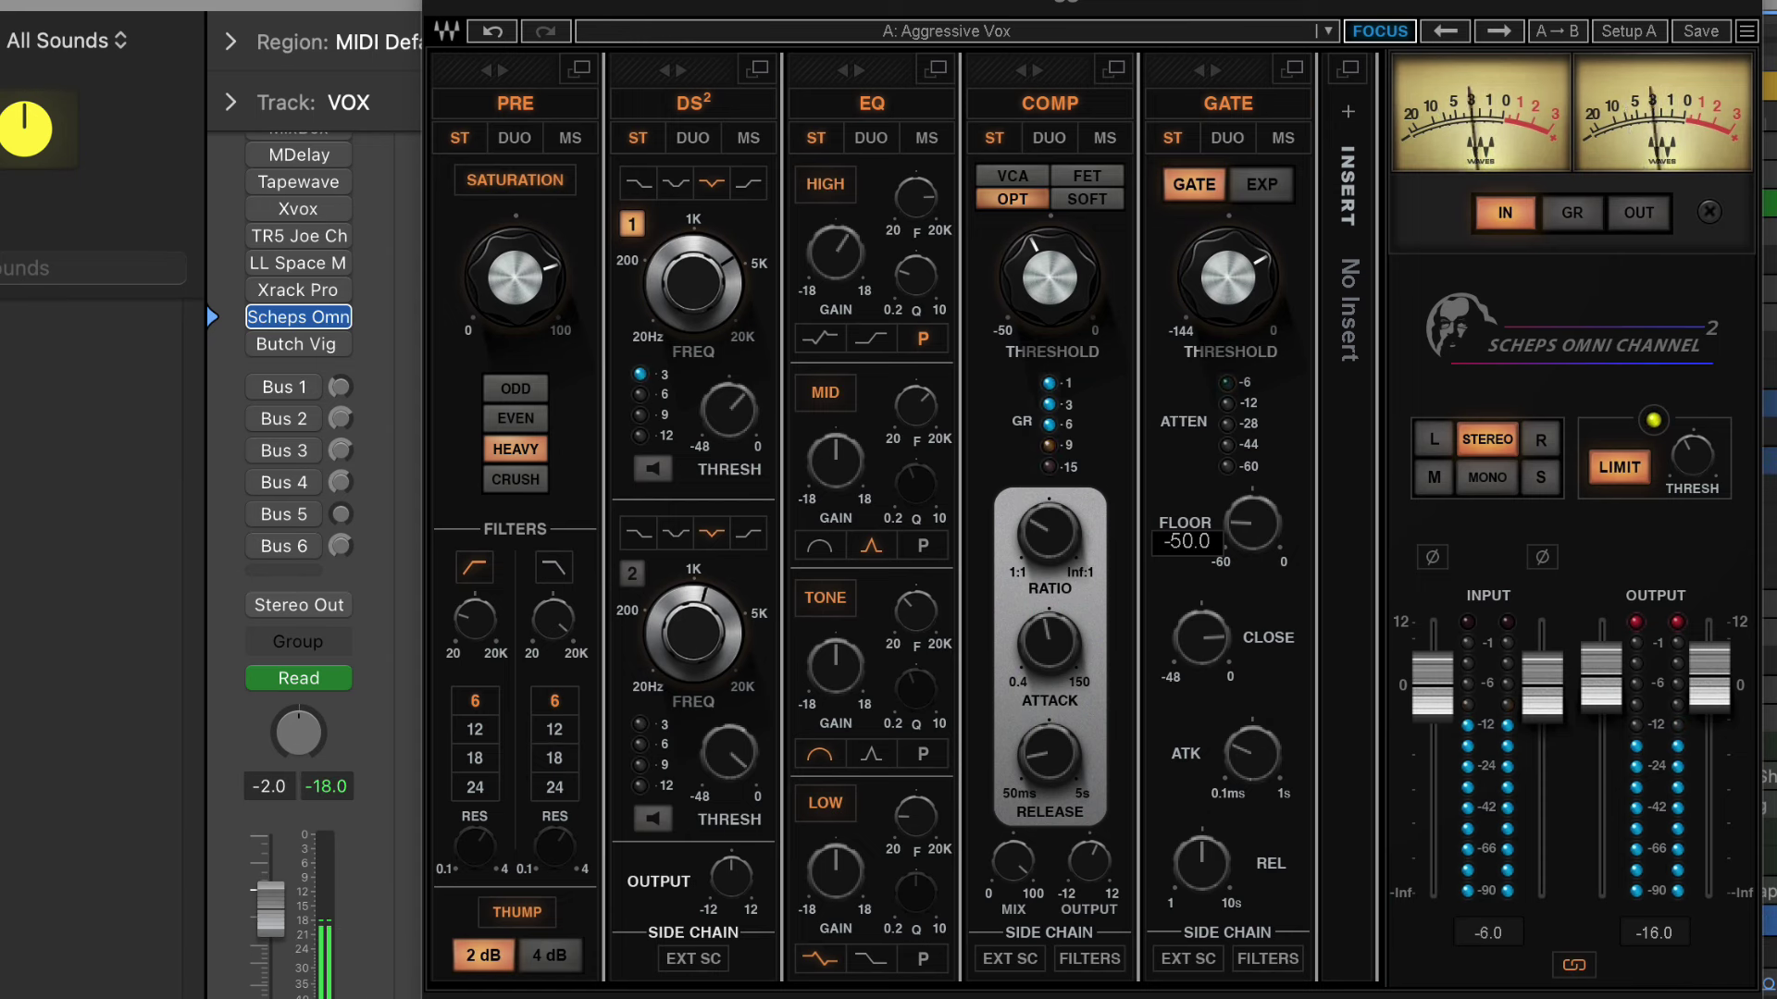
pyautogui.moveTo(269, 939); pyautogui.dragTo(276, 916)
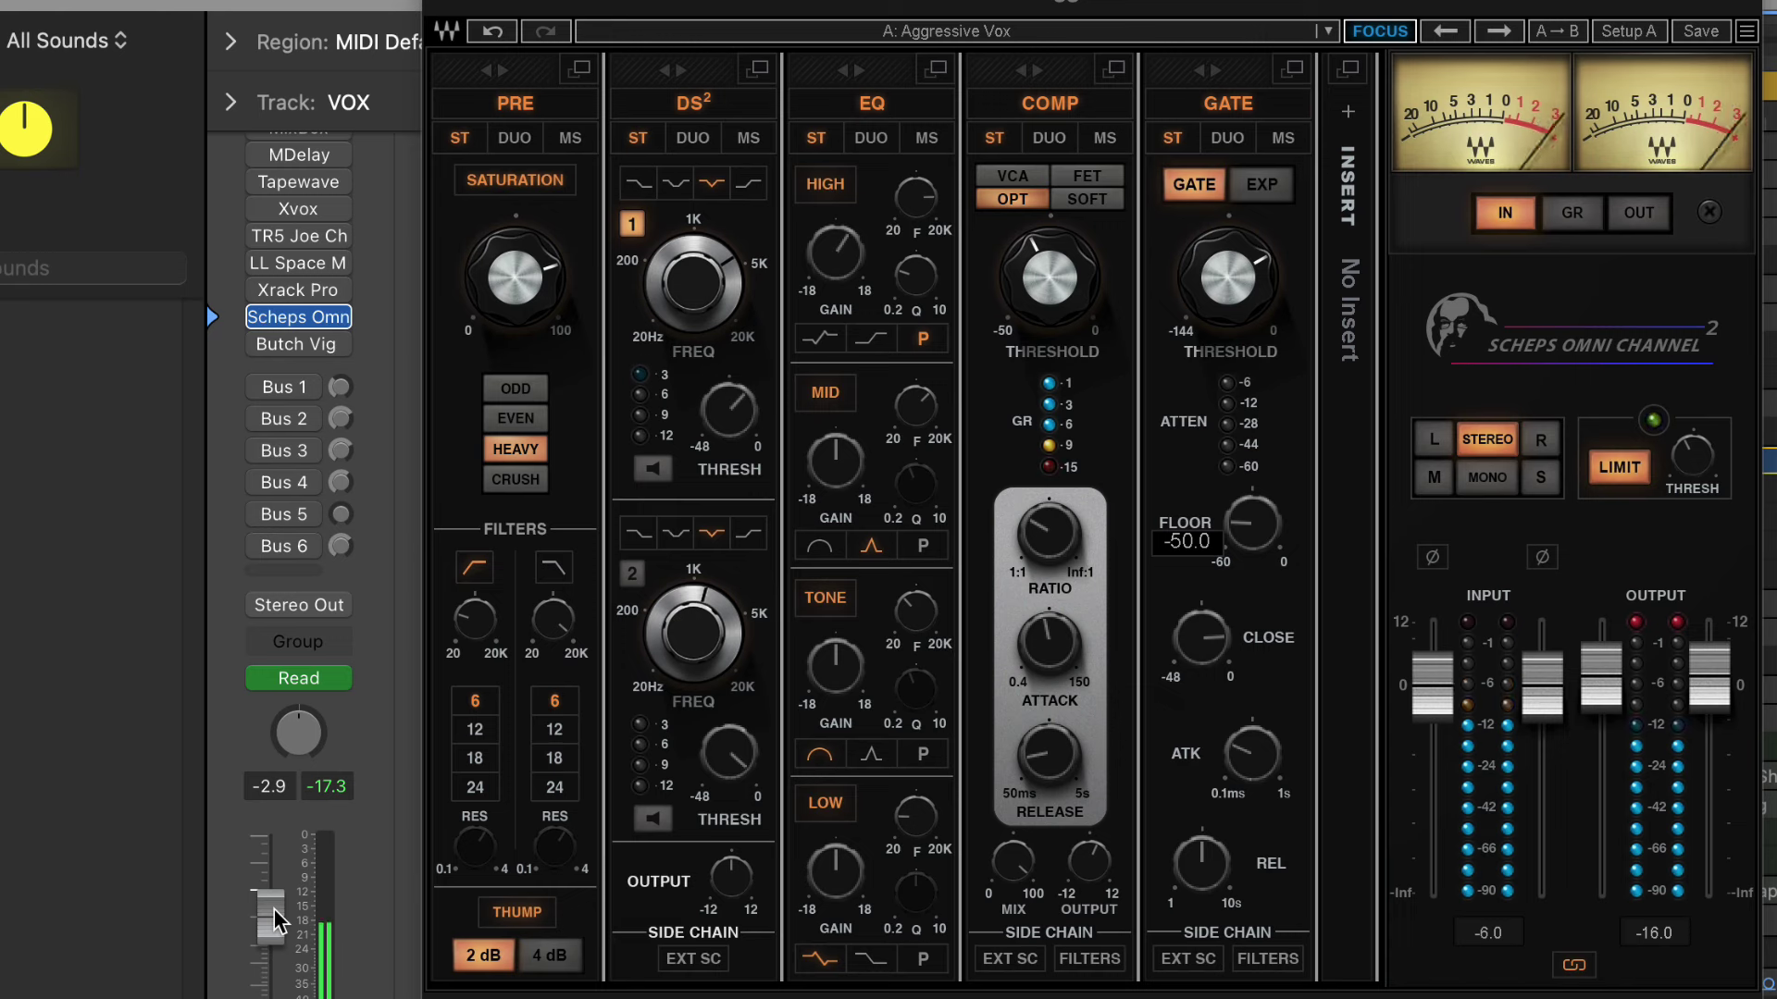
# Advance to the Vocal preset and try the PRE module's DUO and MS modes before returning it to ST.
pyautogui.click(1499, 36)
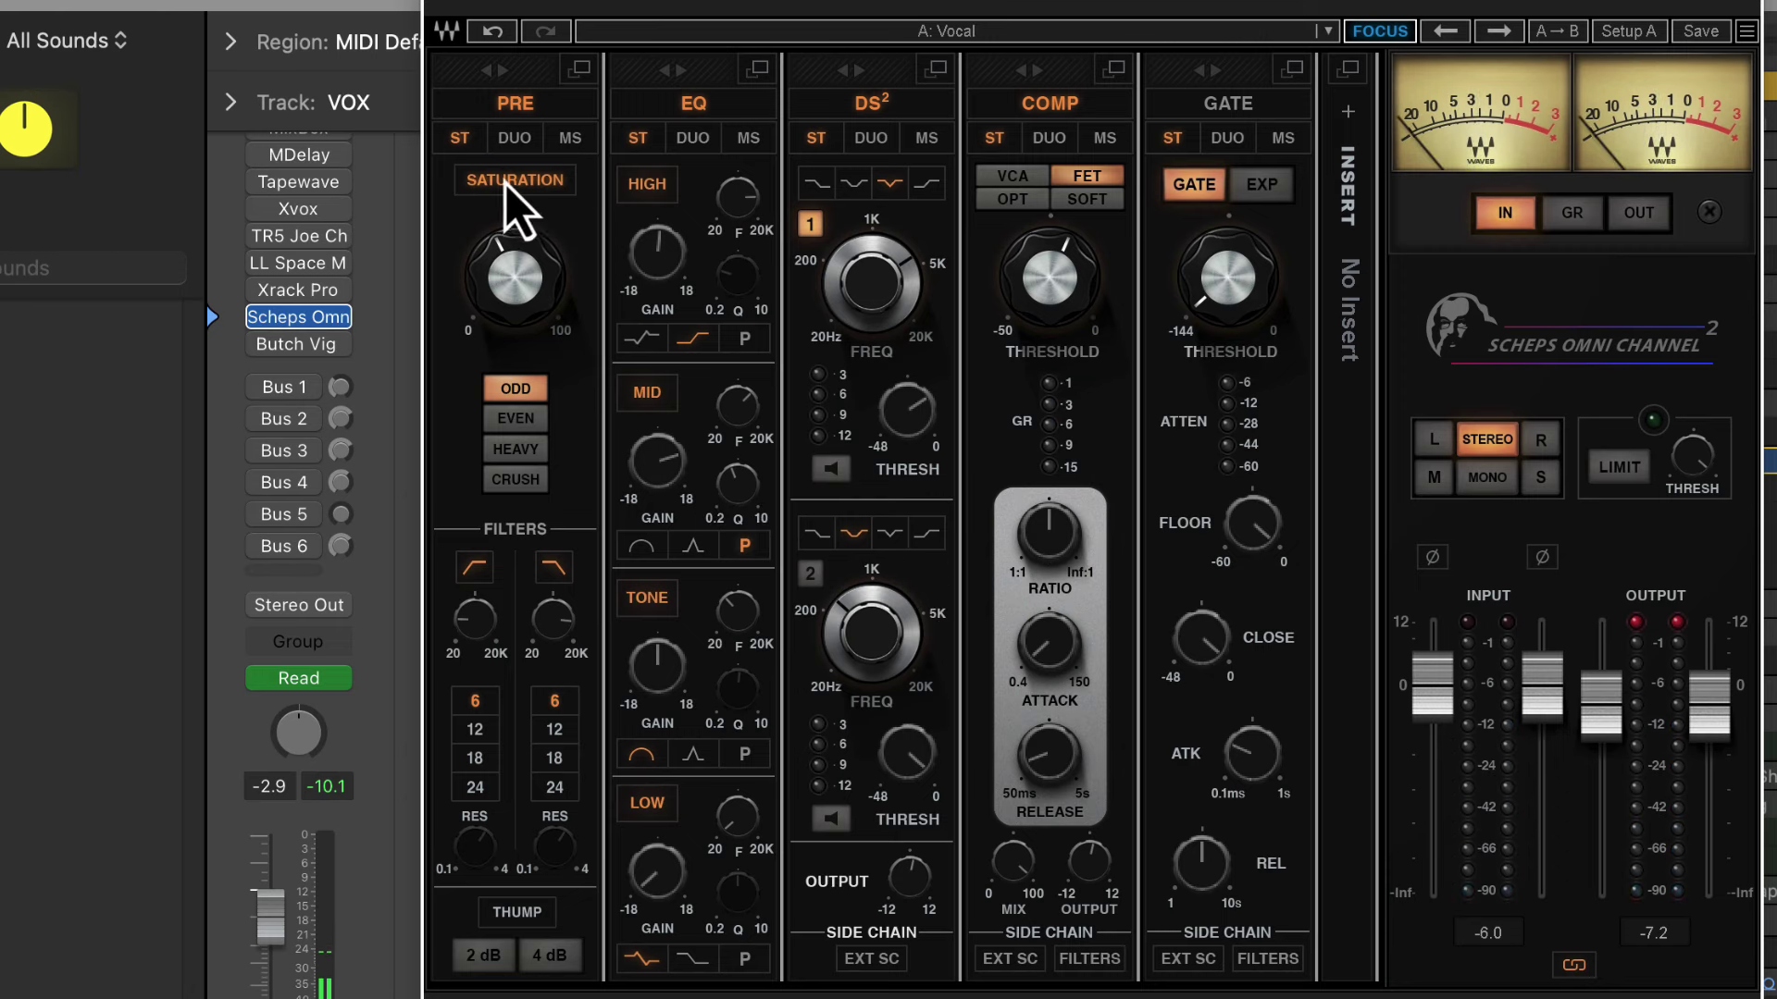
pyautogui.click(514, 141)
pyautogui.click(569, 139)
pyautogui.click(515, 139)
pyautogui.click(460, 140)
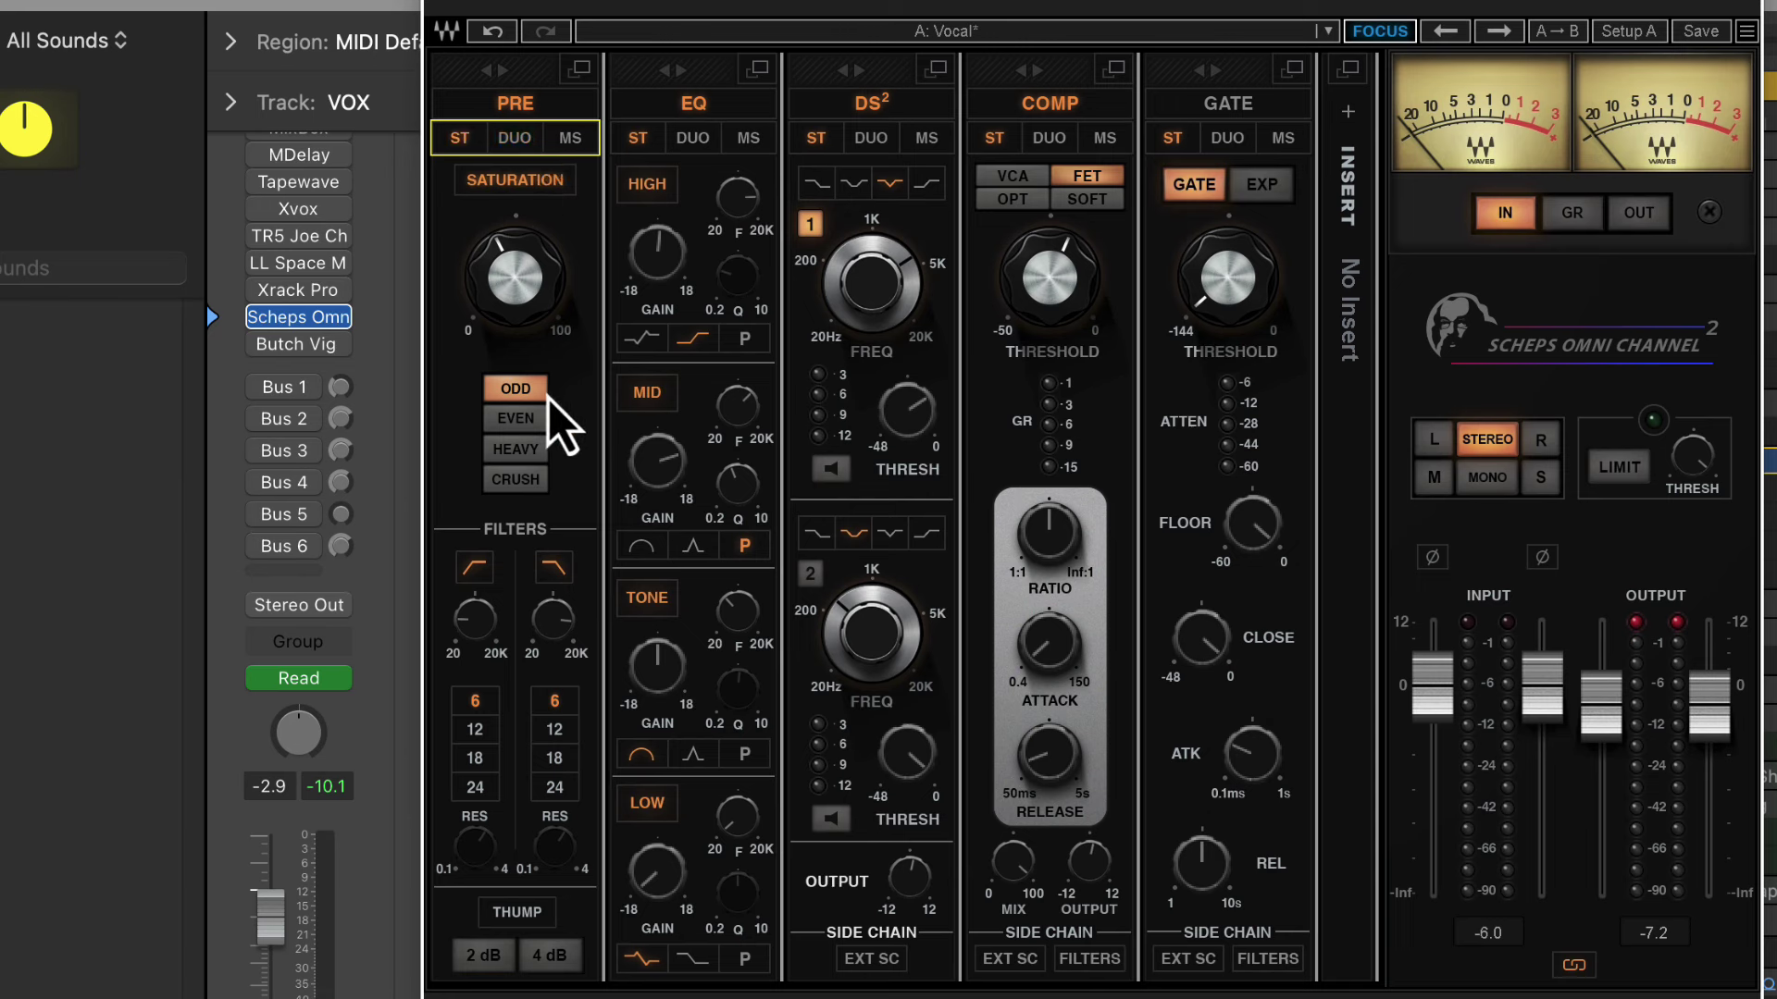
# Audition the Even, Heavy and Crush saturation types in the PRE module, adjusting the saturation amount to about mid-range.
pyautogui.click(517, 421)
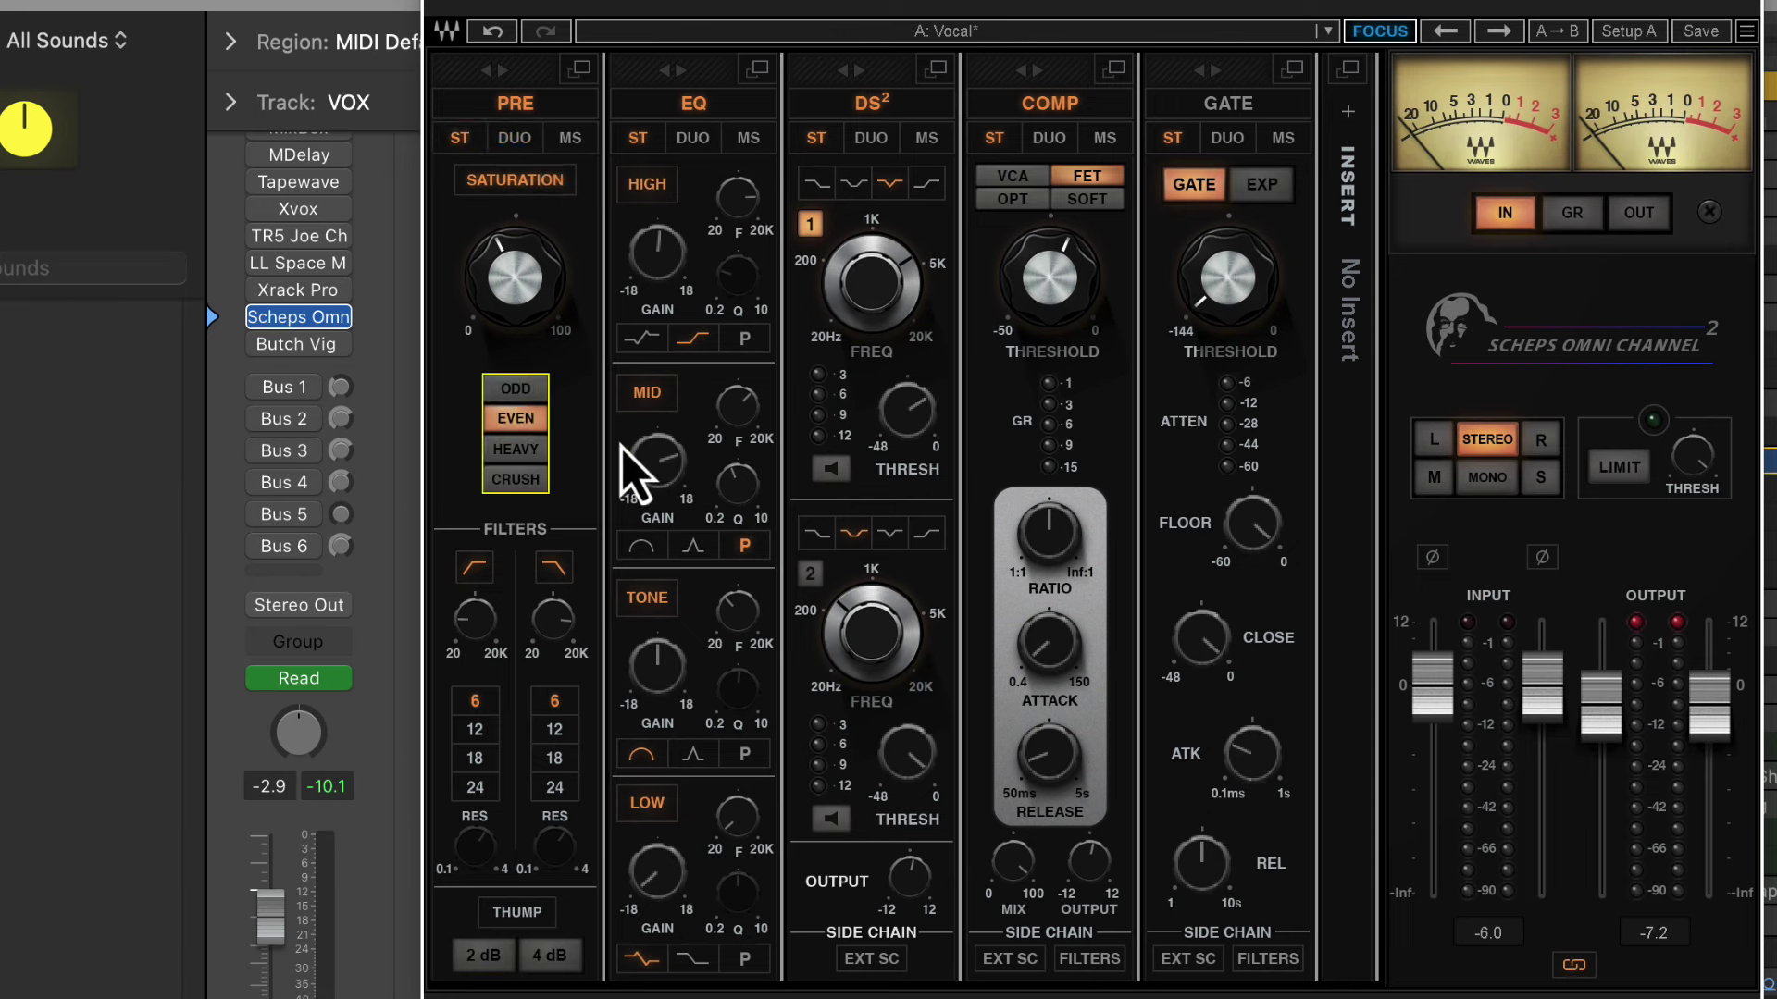
pyautogui.moveTo(548, 298); pyautogui.dragTo(547, 147)
pyautogui.click(533, 452)
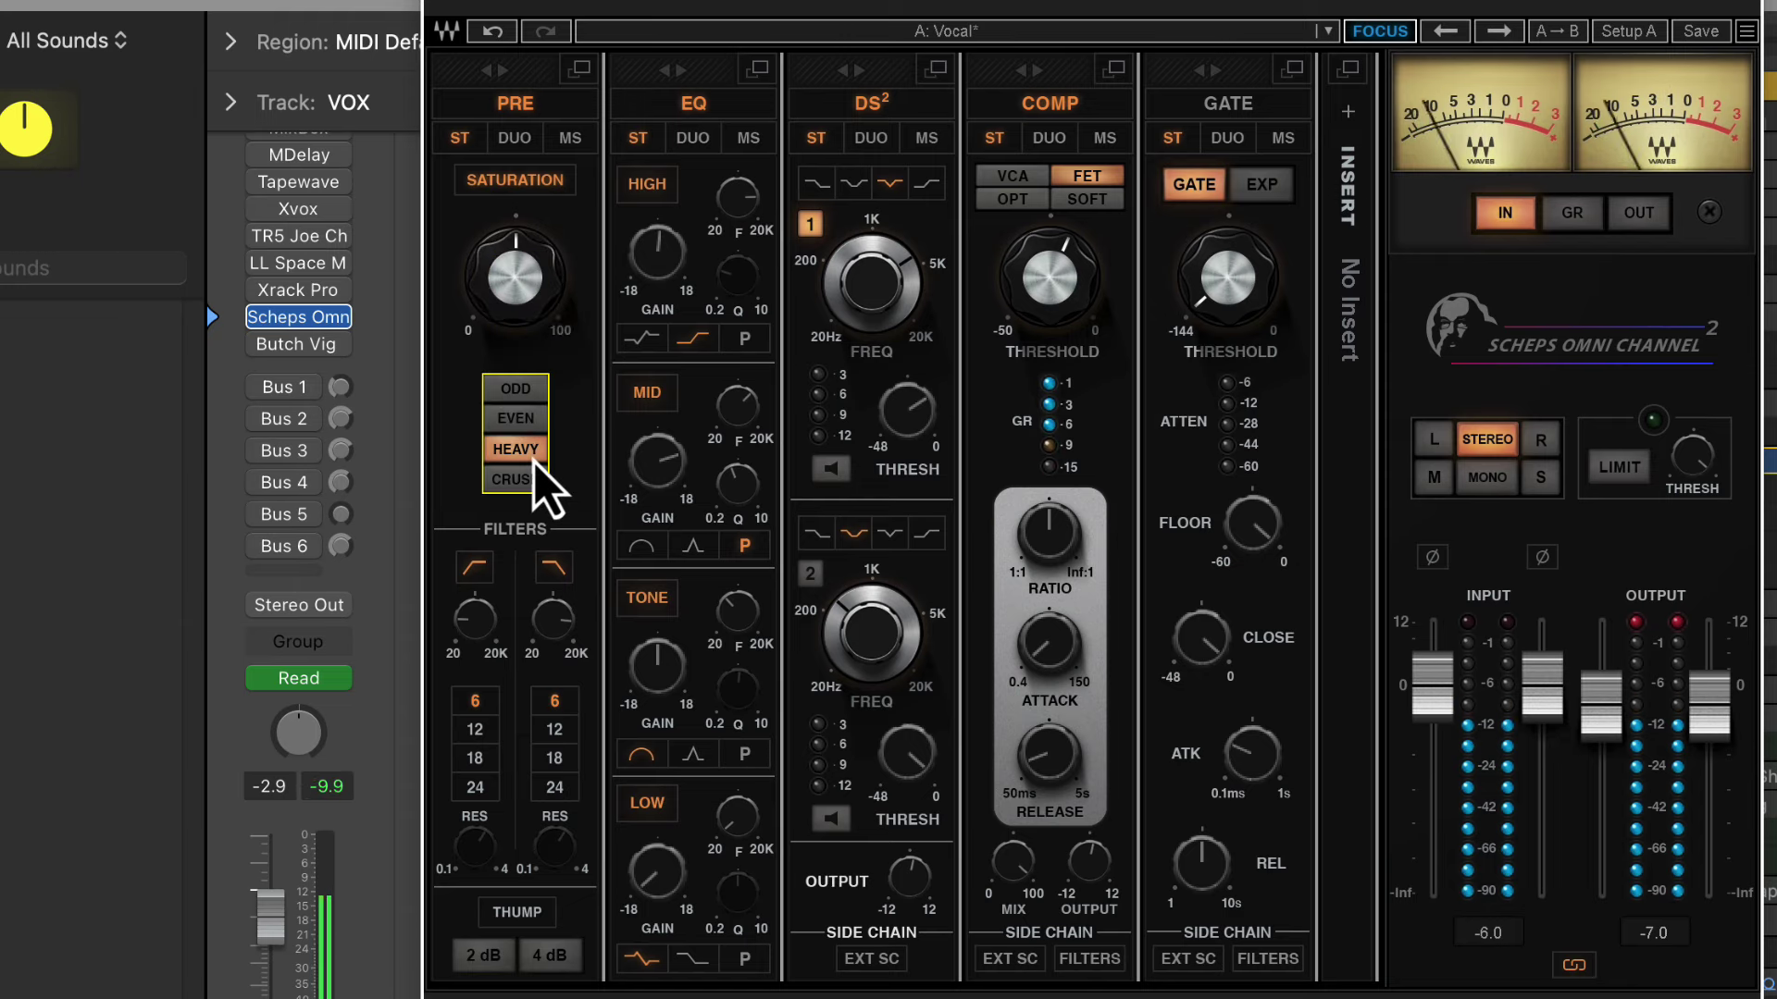
pyautogui.click(515, 479)
pyautogui.moveTo(546, 306); pyautogui.dragTo(528, 397)
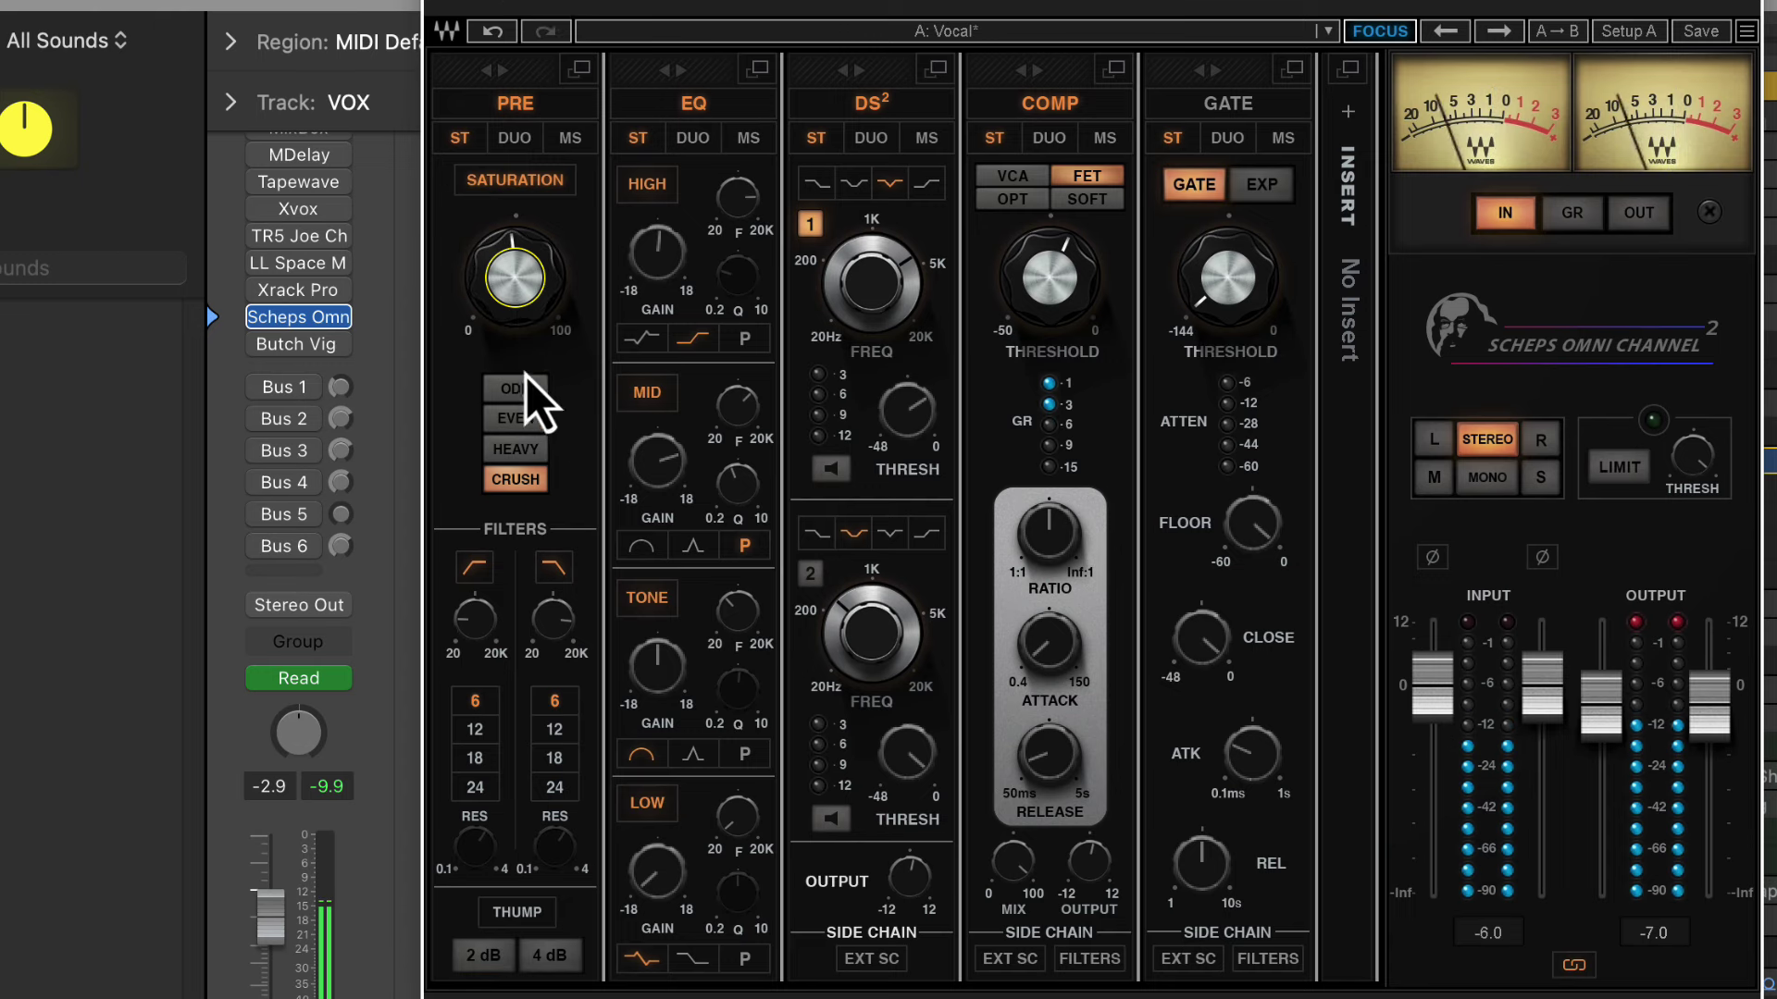
# Switch the PRE saturation type to Even, compare it with Odd, and return it to Even.
pyautogui.click(533, 419)
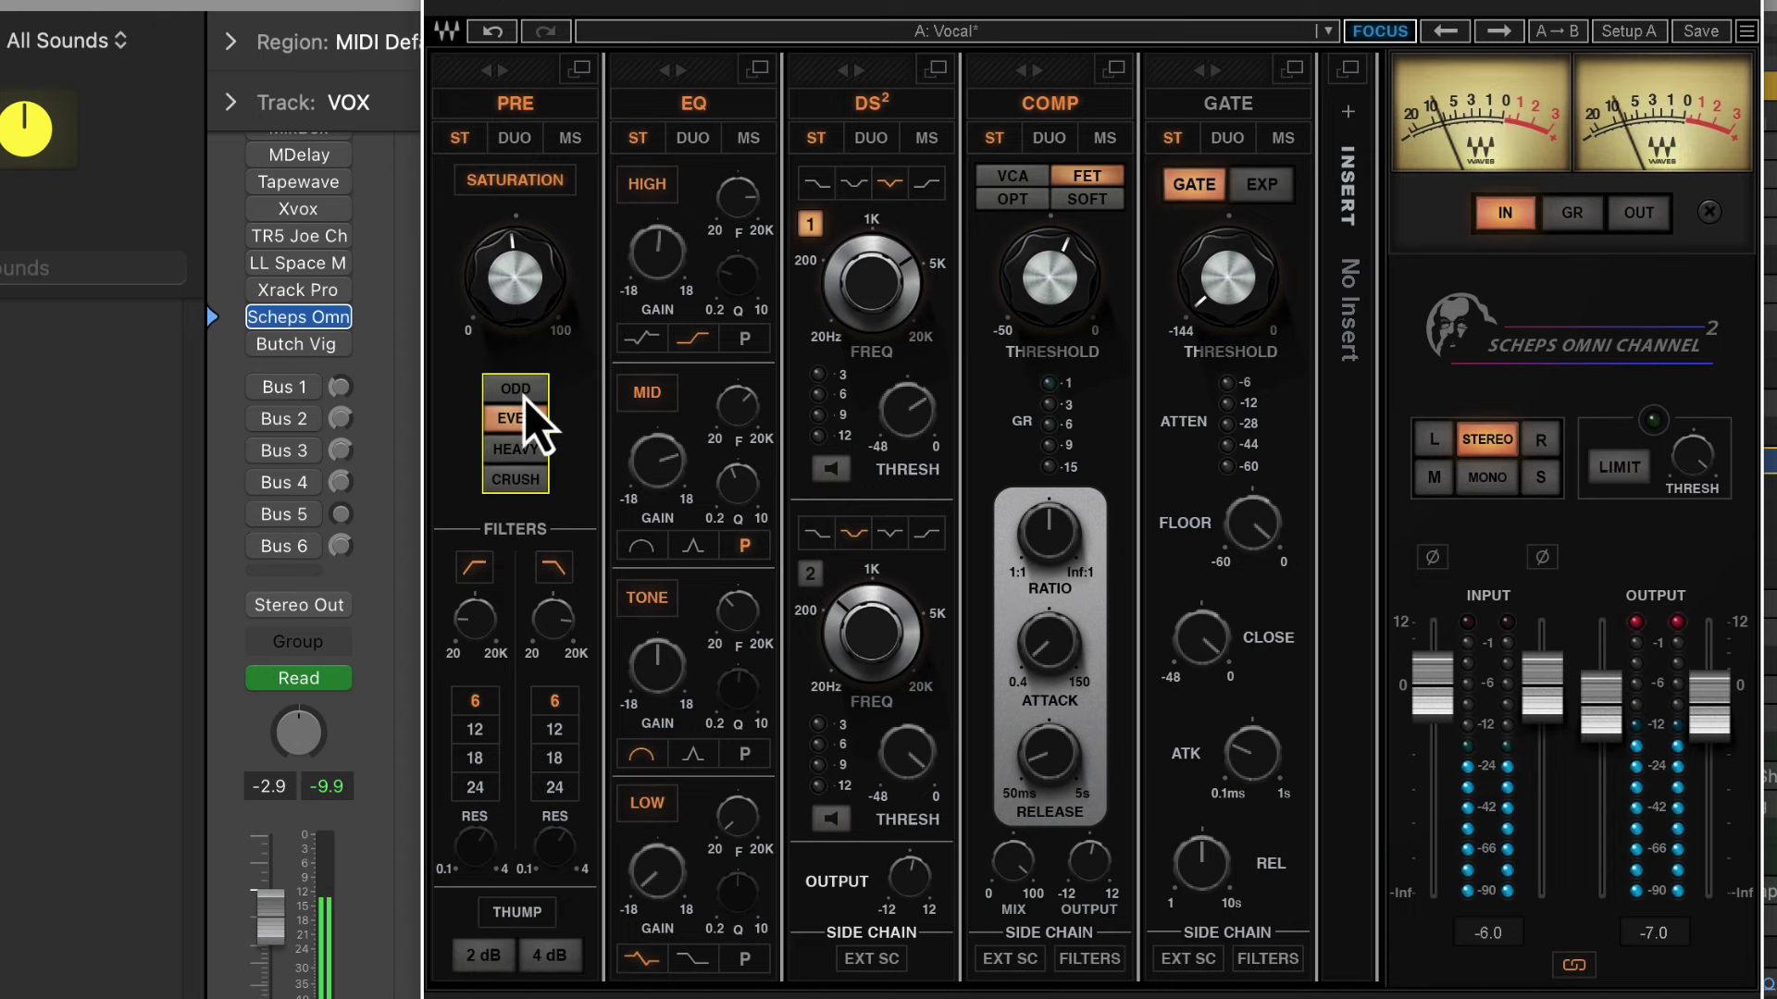
pyautogui.click(524, 396)
pyautogui.click(525, 418)
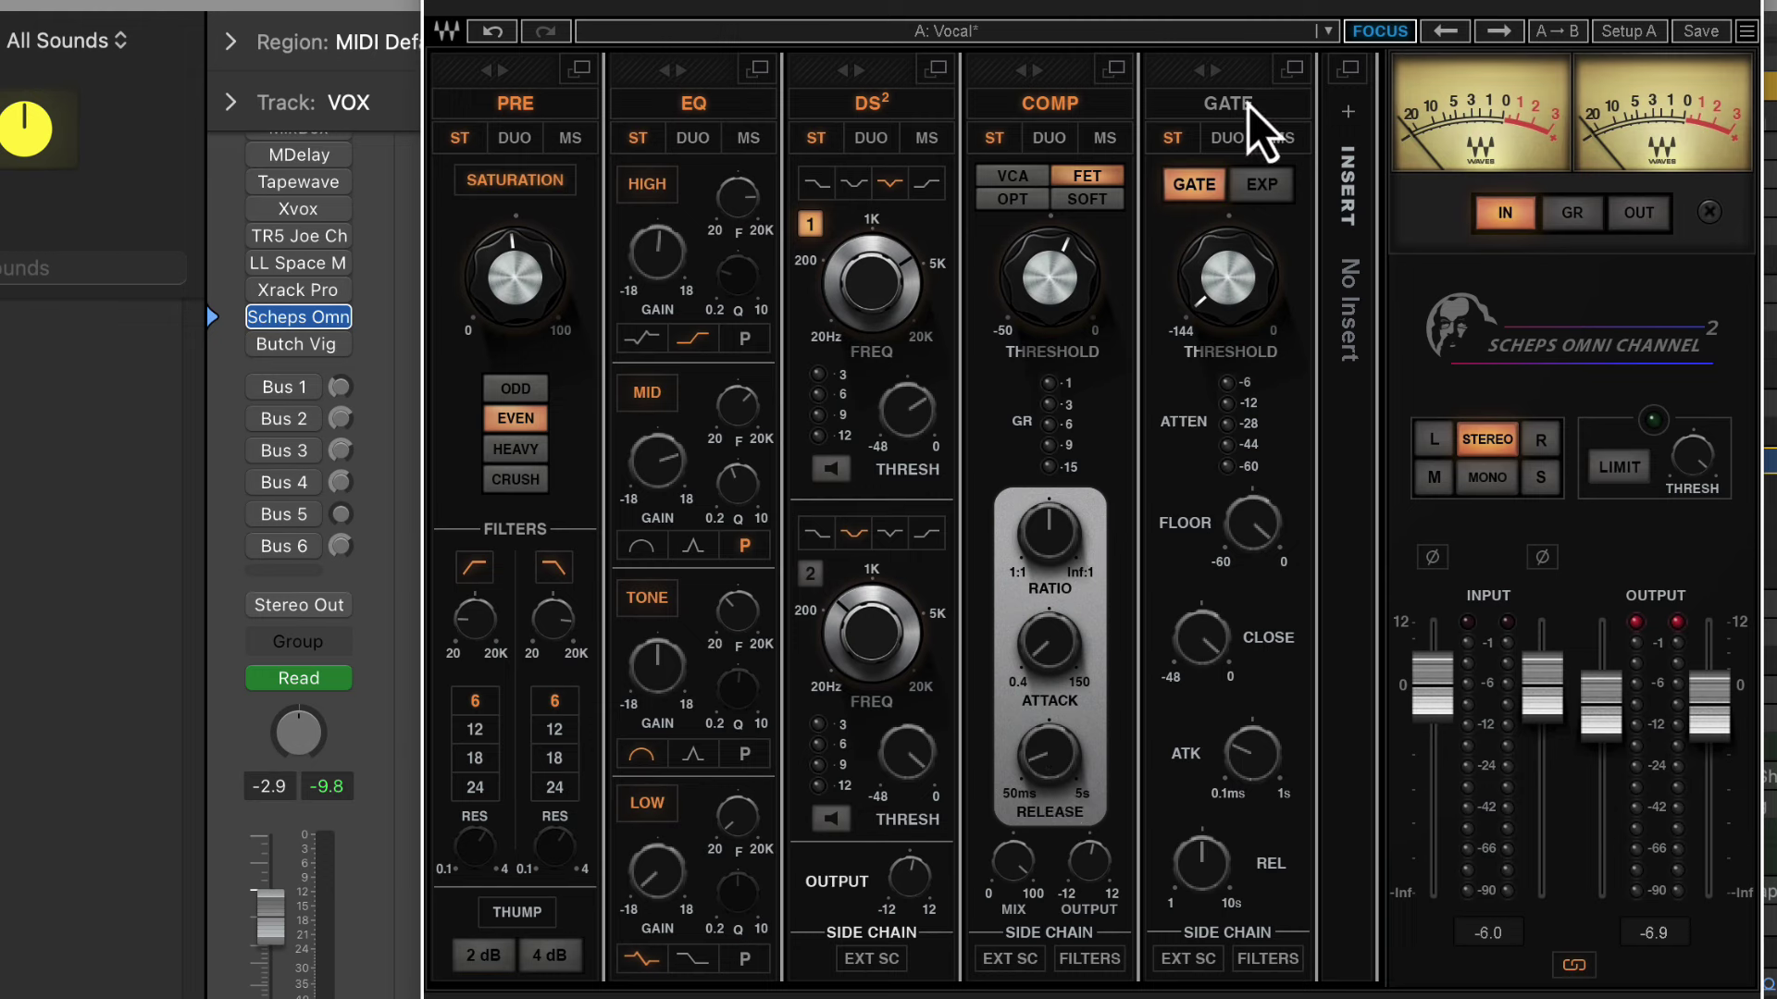
# Load H-Delay from the Delay category into the channel strip's insert slot.
pyautogui.click(1352, 117)
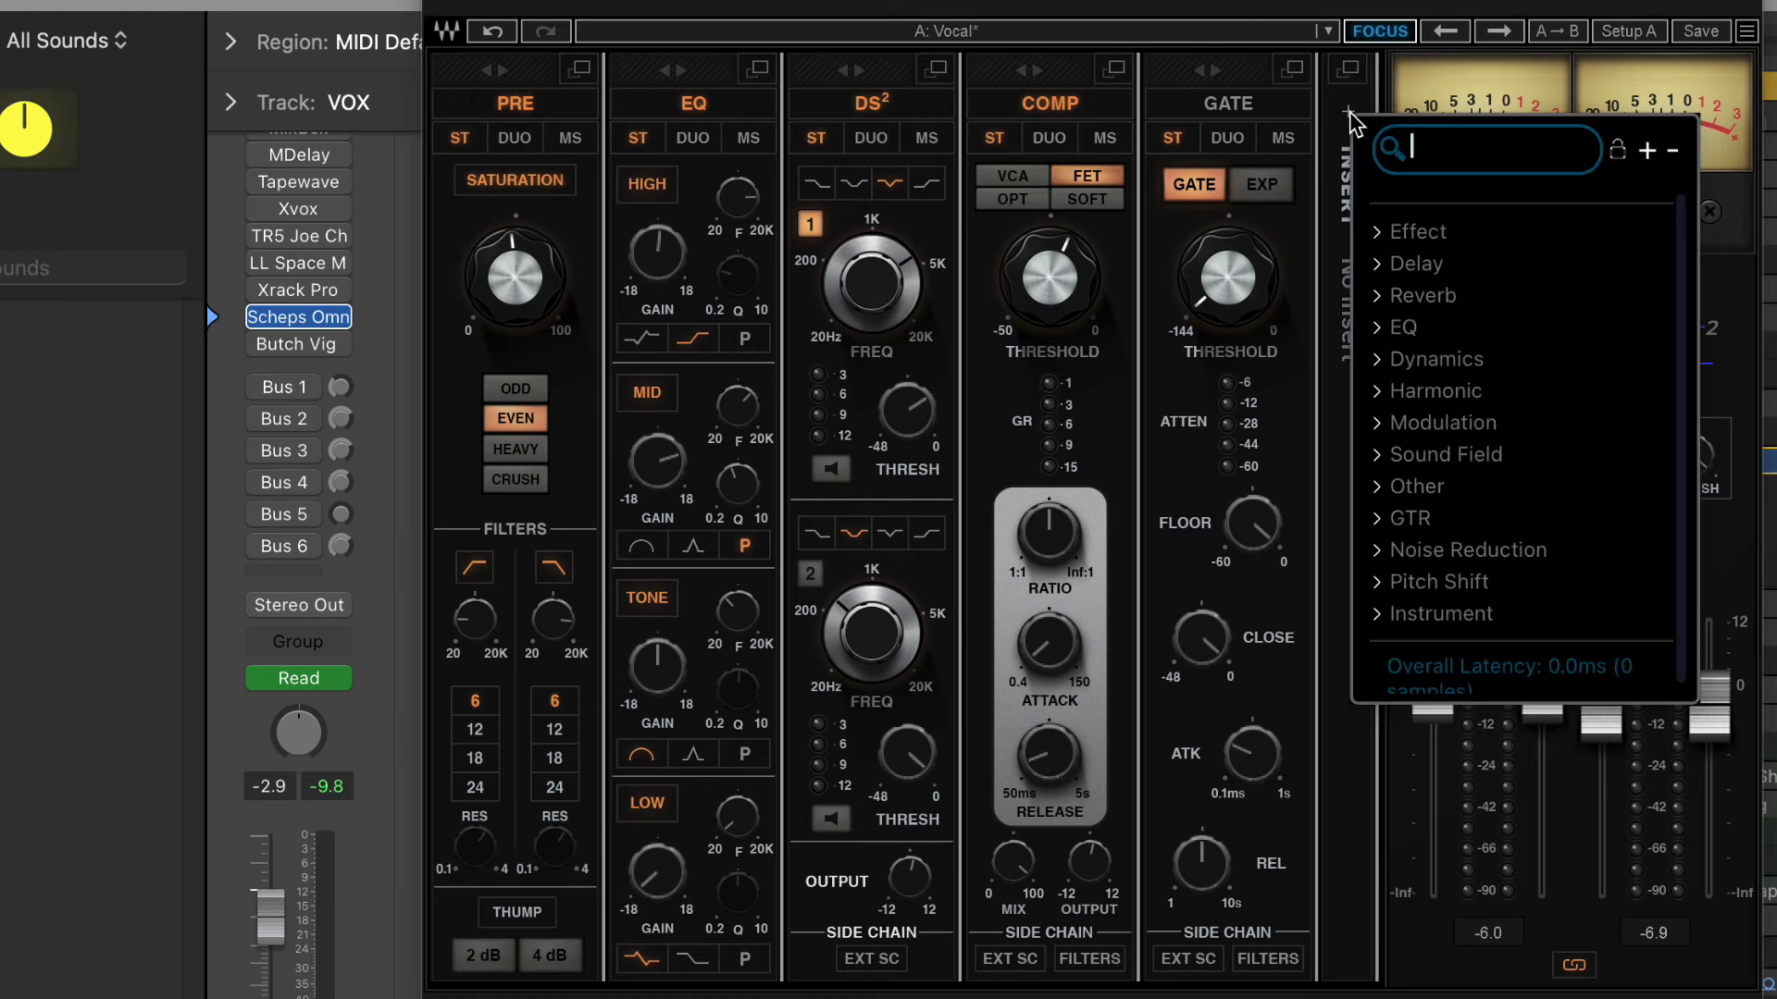
pyautogui.click(1386, 268)
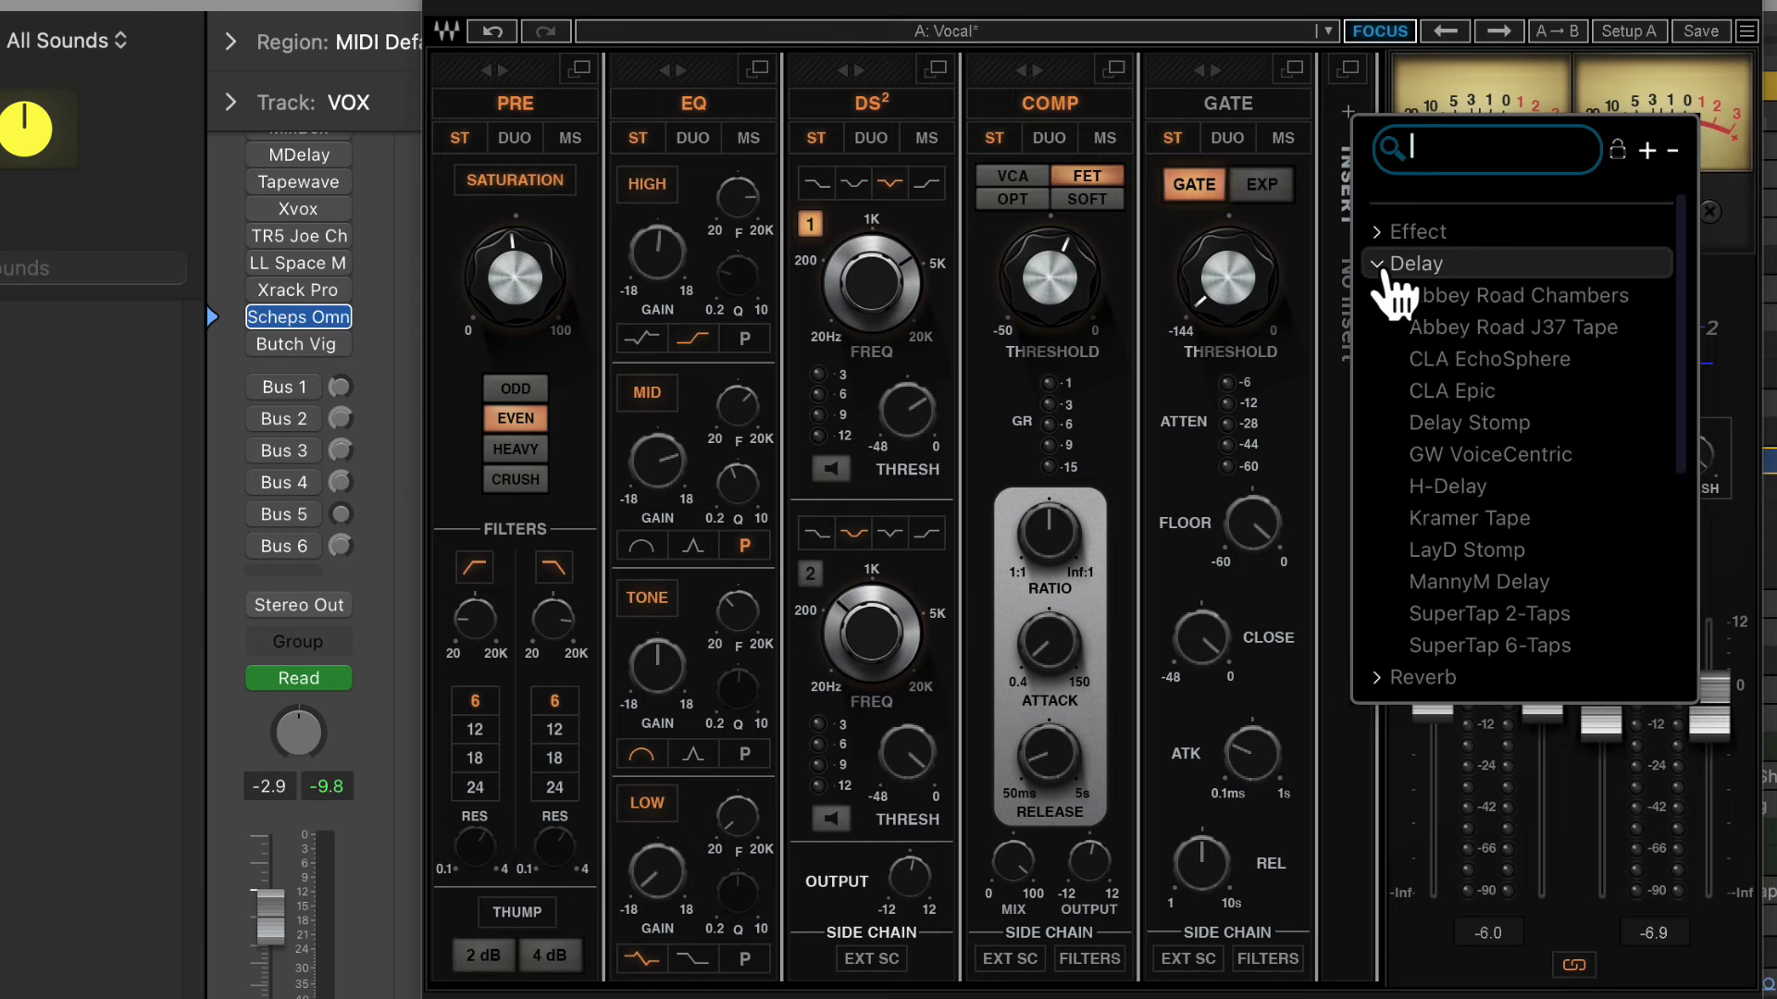
pyautogui.click(1505, 486)
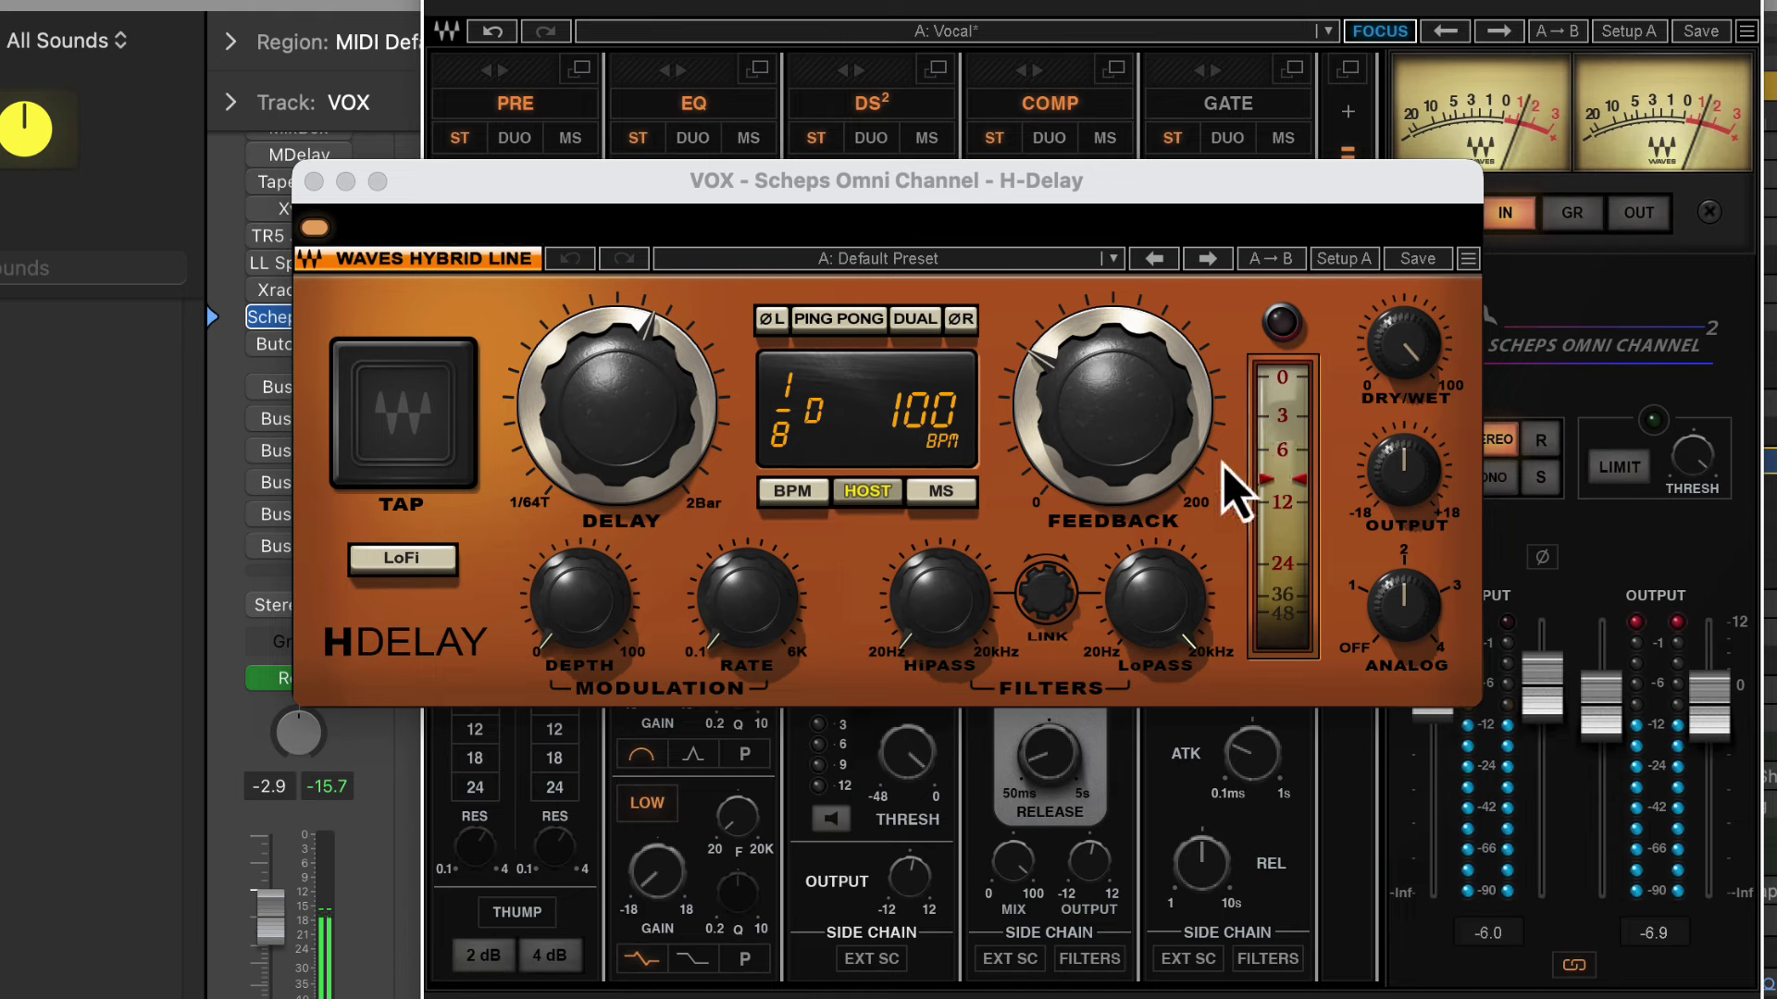
# Advance H-Delay to the Ping Pong preset and lower its dry/wet mix to 11, dismissing the preset save dialog.
pyautogui.click(1207, 259)
pyautogui.click(1206, 259)
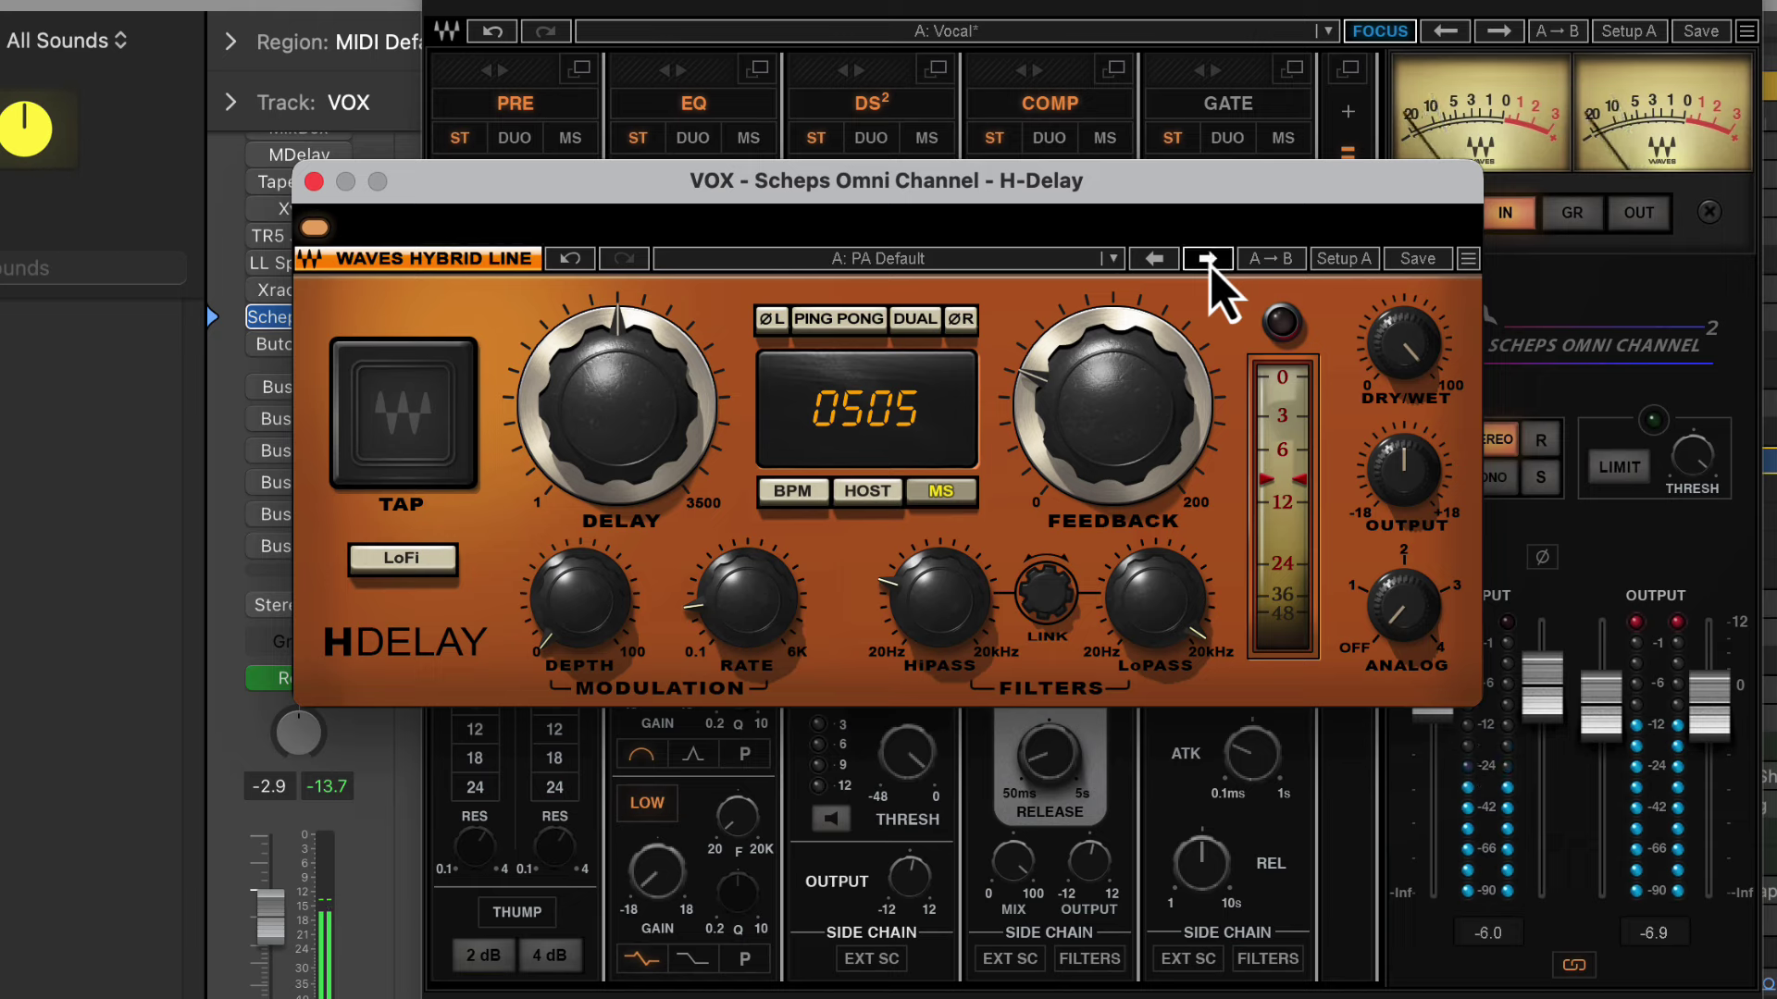
pyautogui.click(1210, 262)
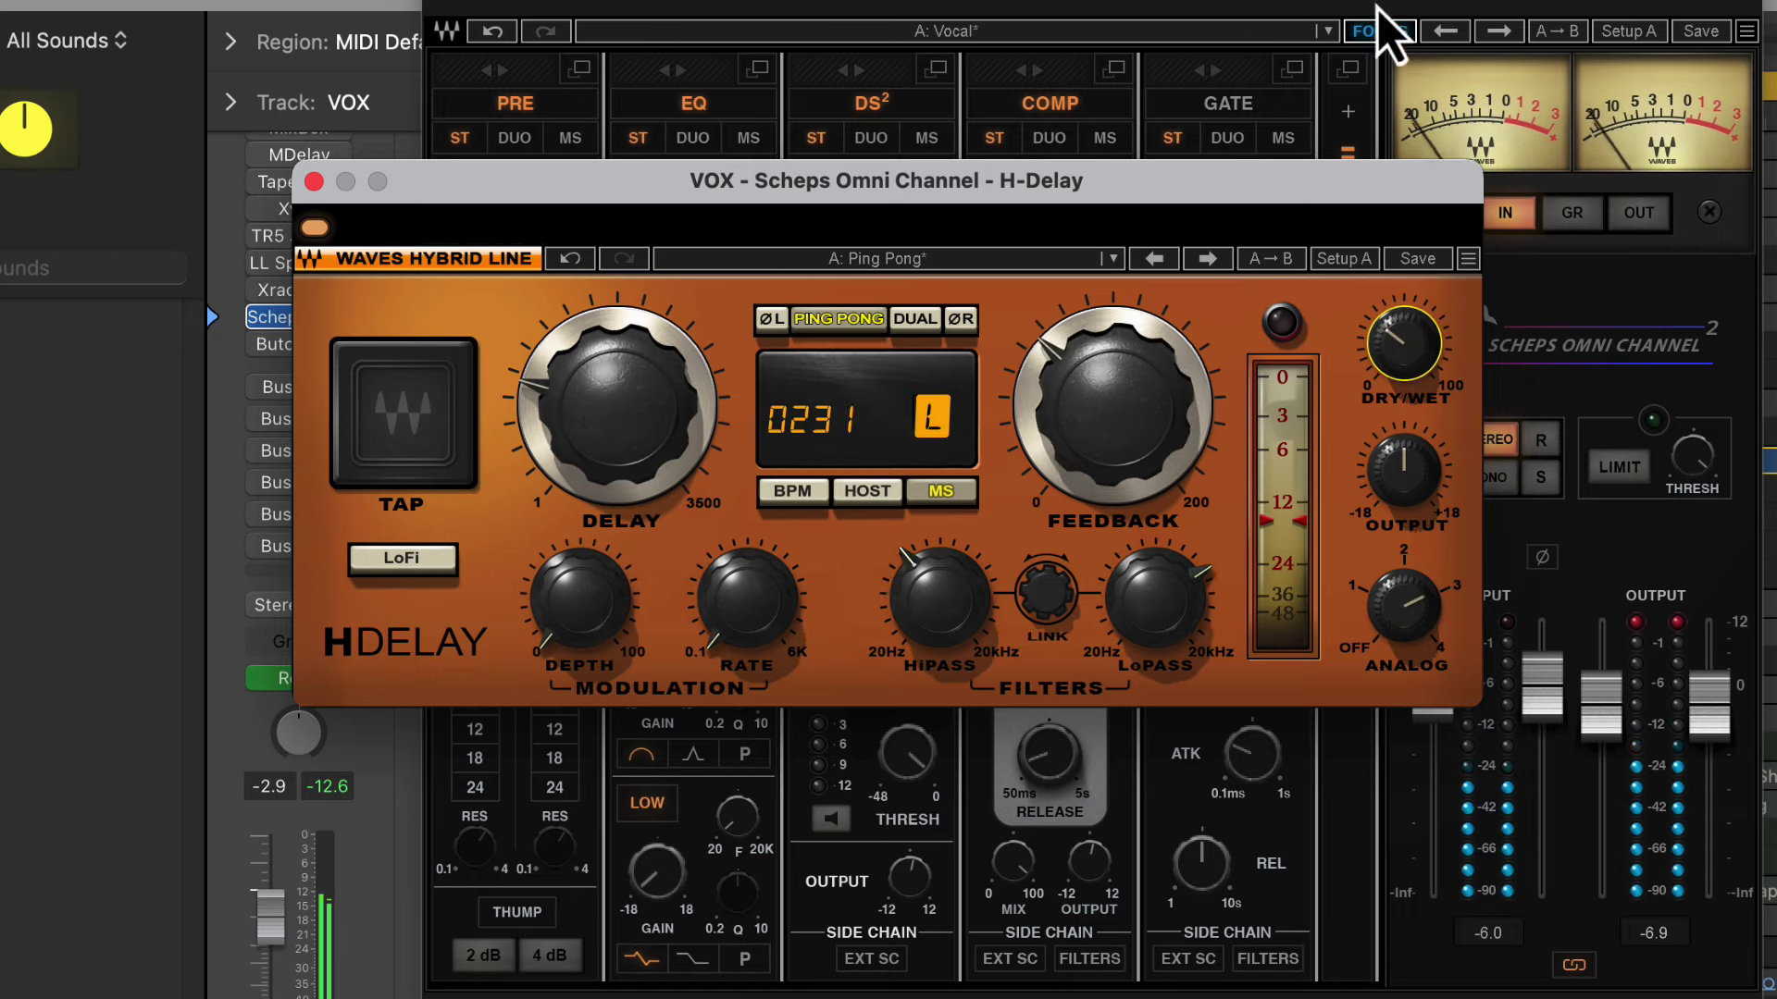
pyautogui.scroll(-7, 1388, 416)
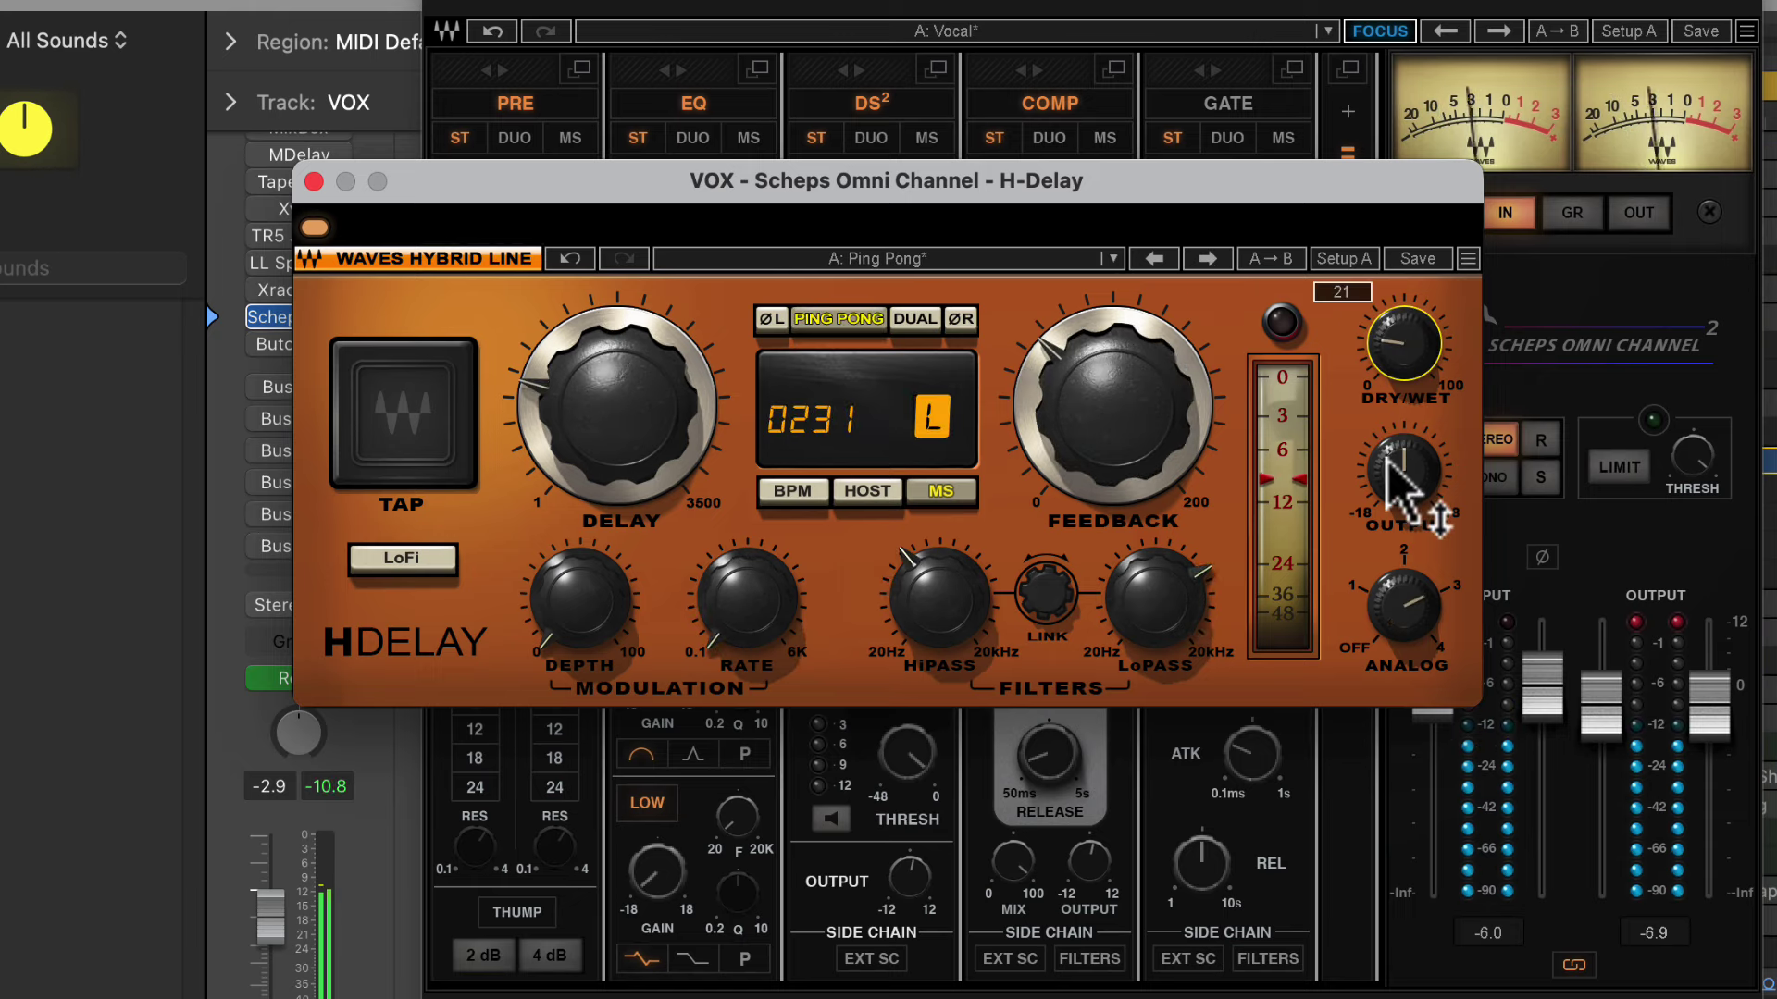
pyautogui.scroll(-10, 1408, 376)
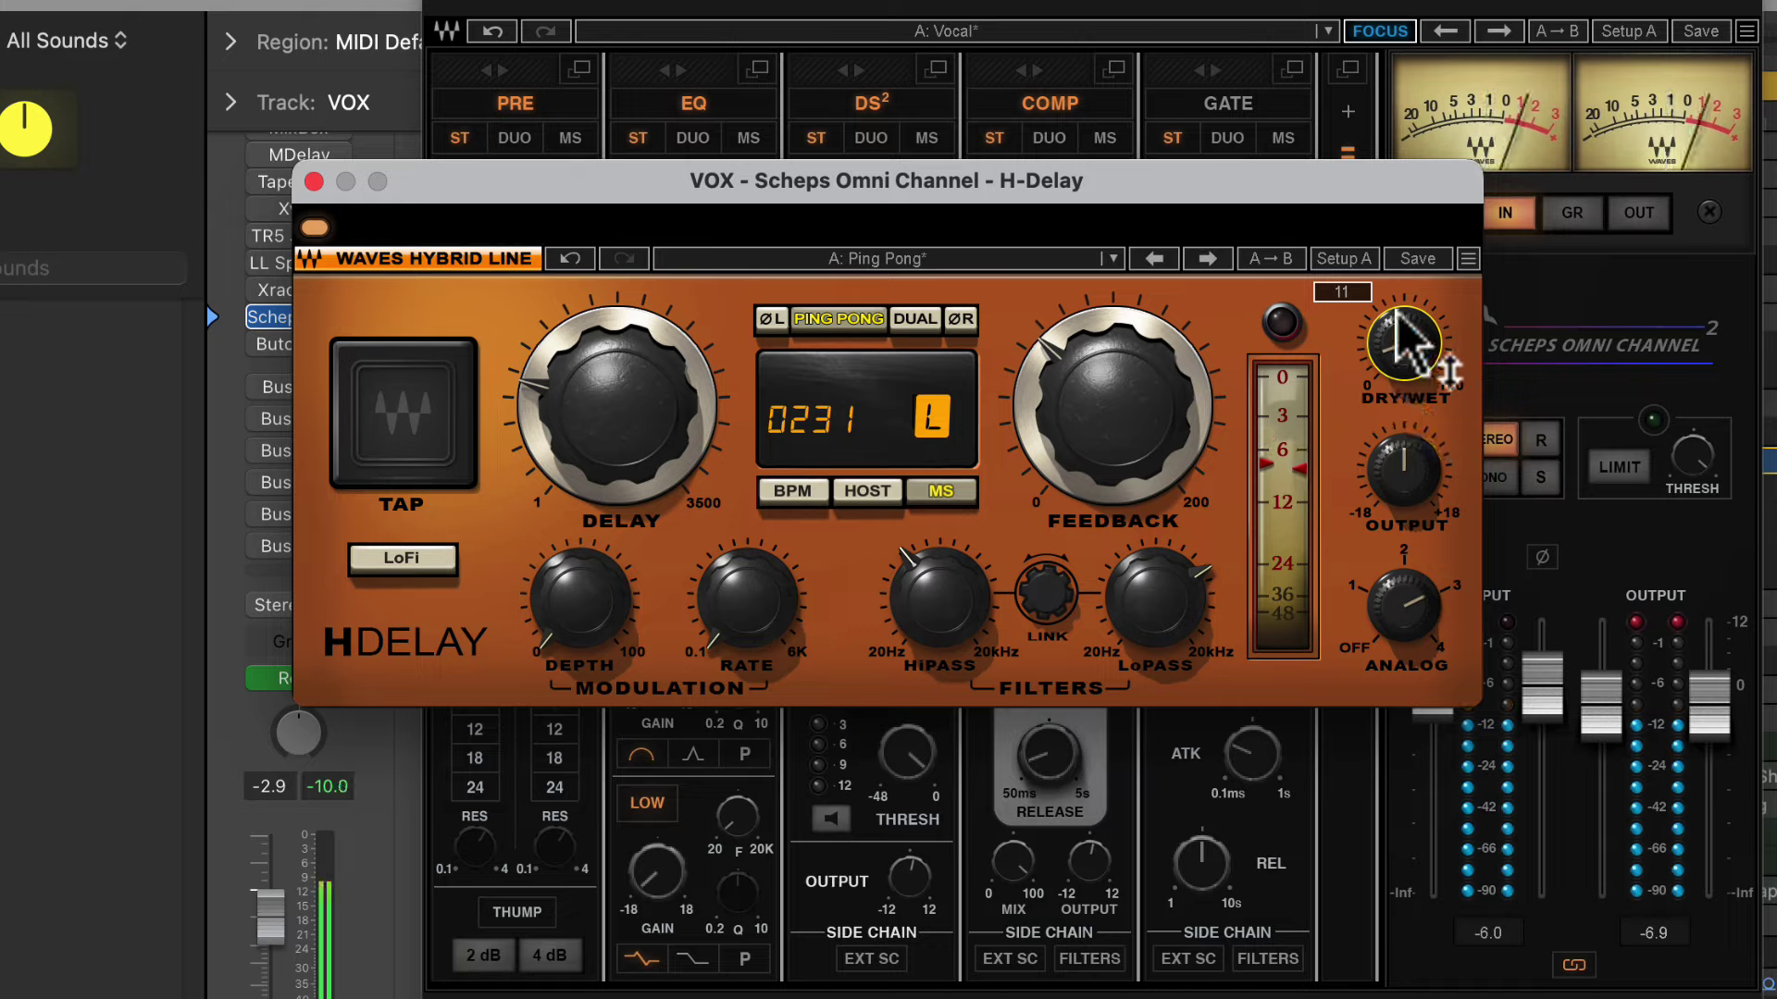
pyautogui.press('super+shift+s')
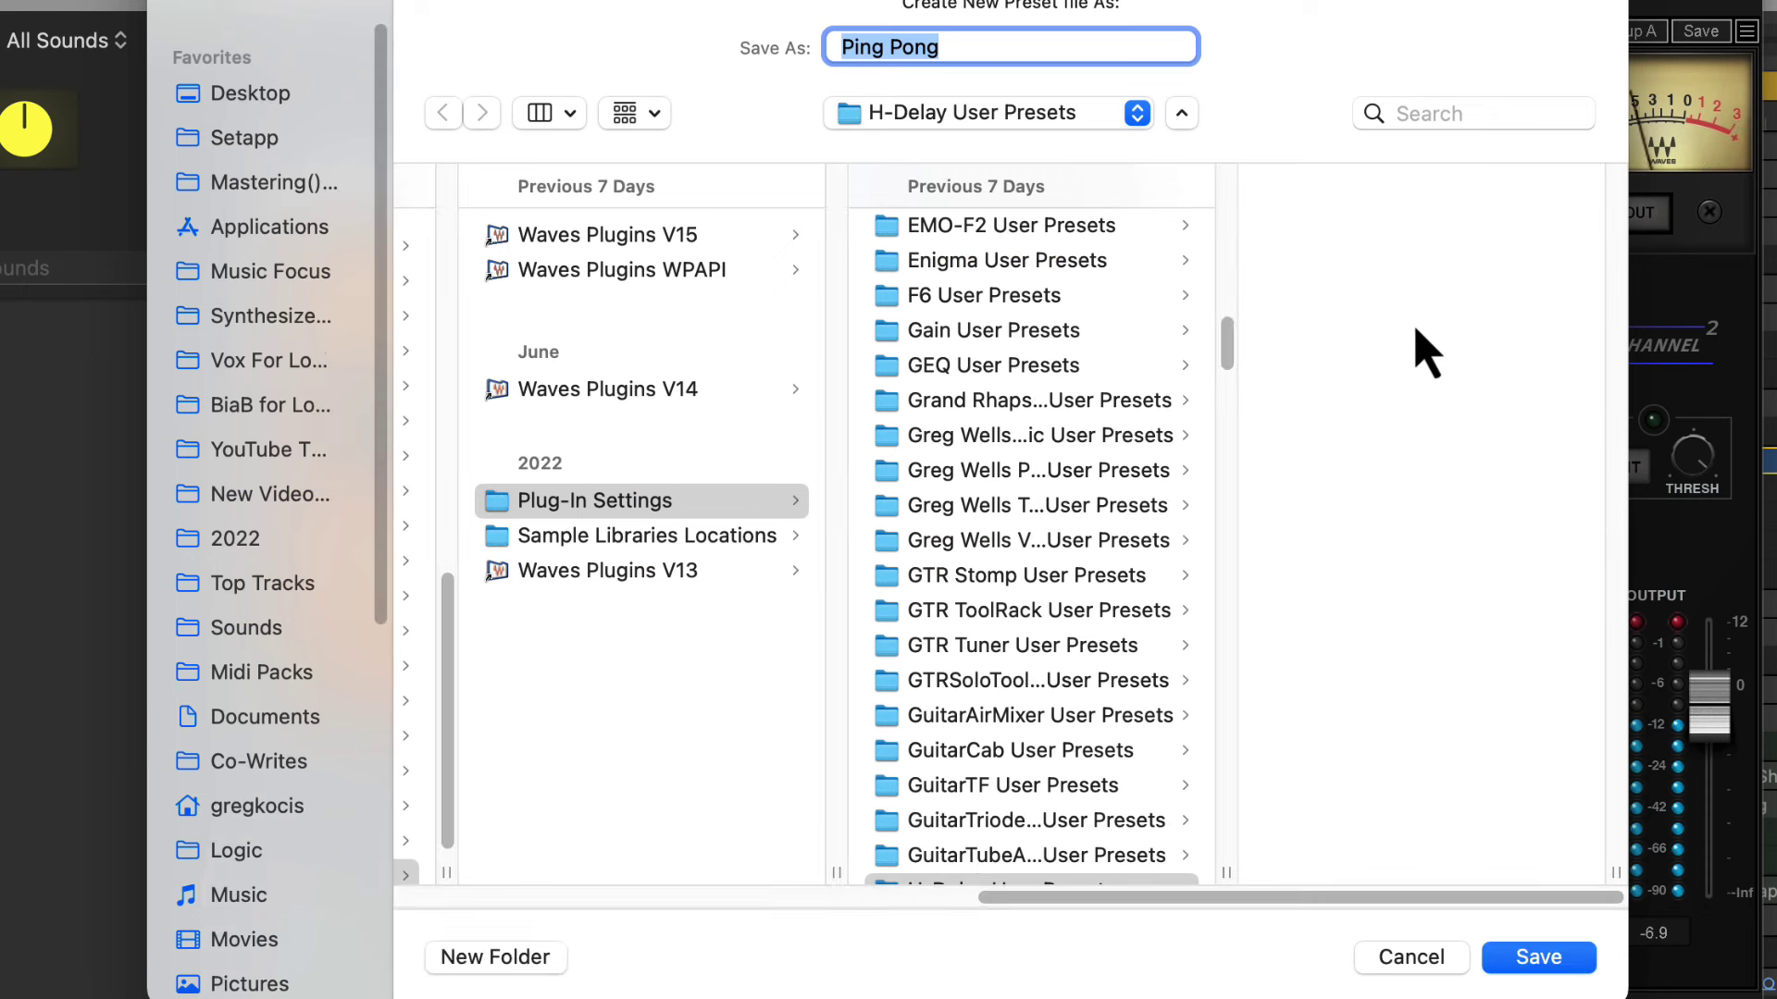
pyautogui.click(1435, 967)
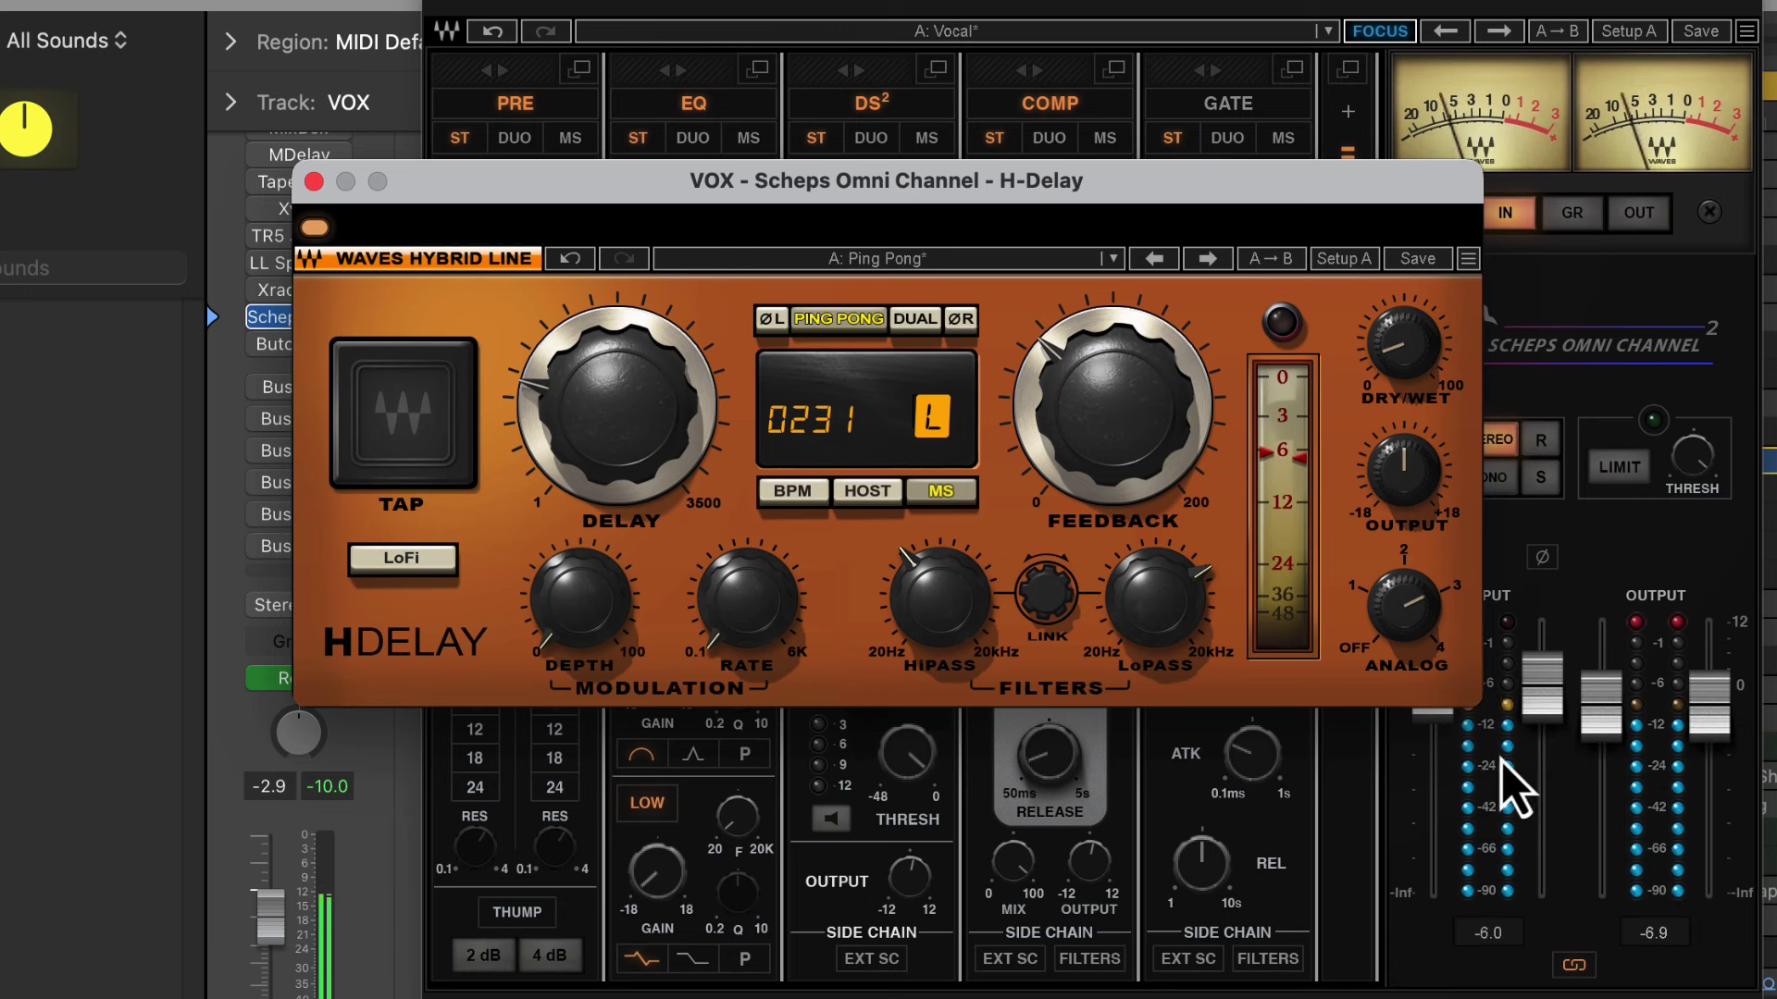
# Turn on H-Delay's LoFi mode and close the delay window.
pyautogui.moveTo(1129, 393)
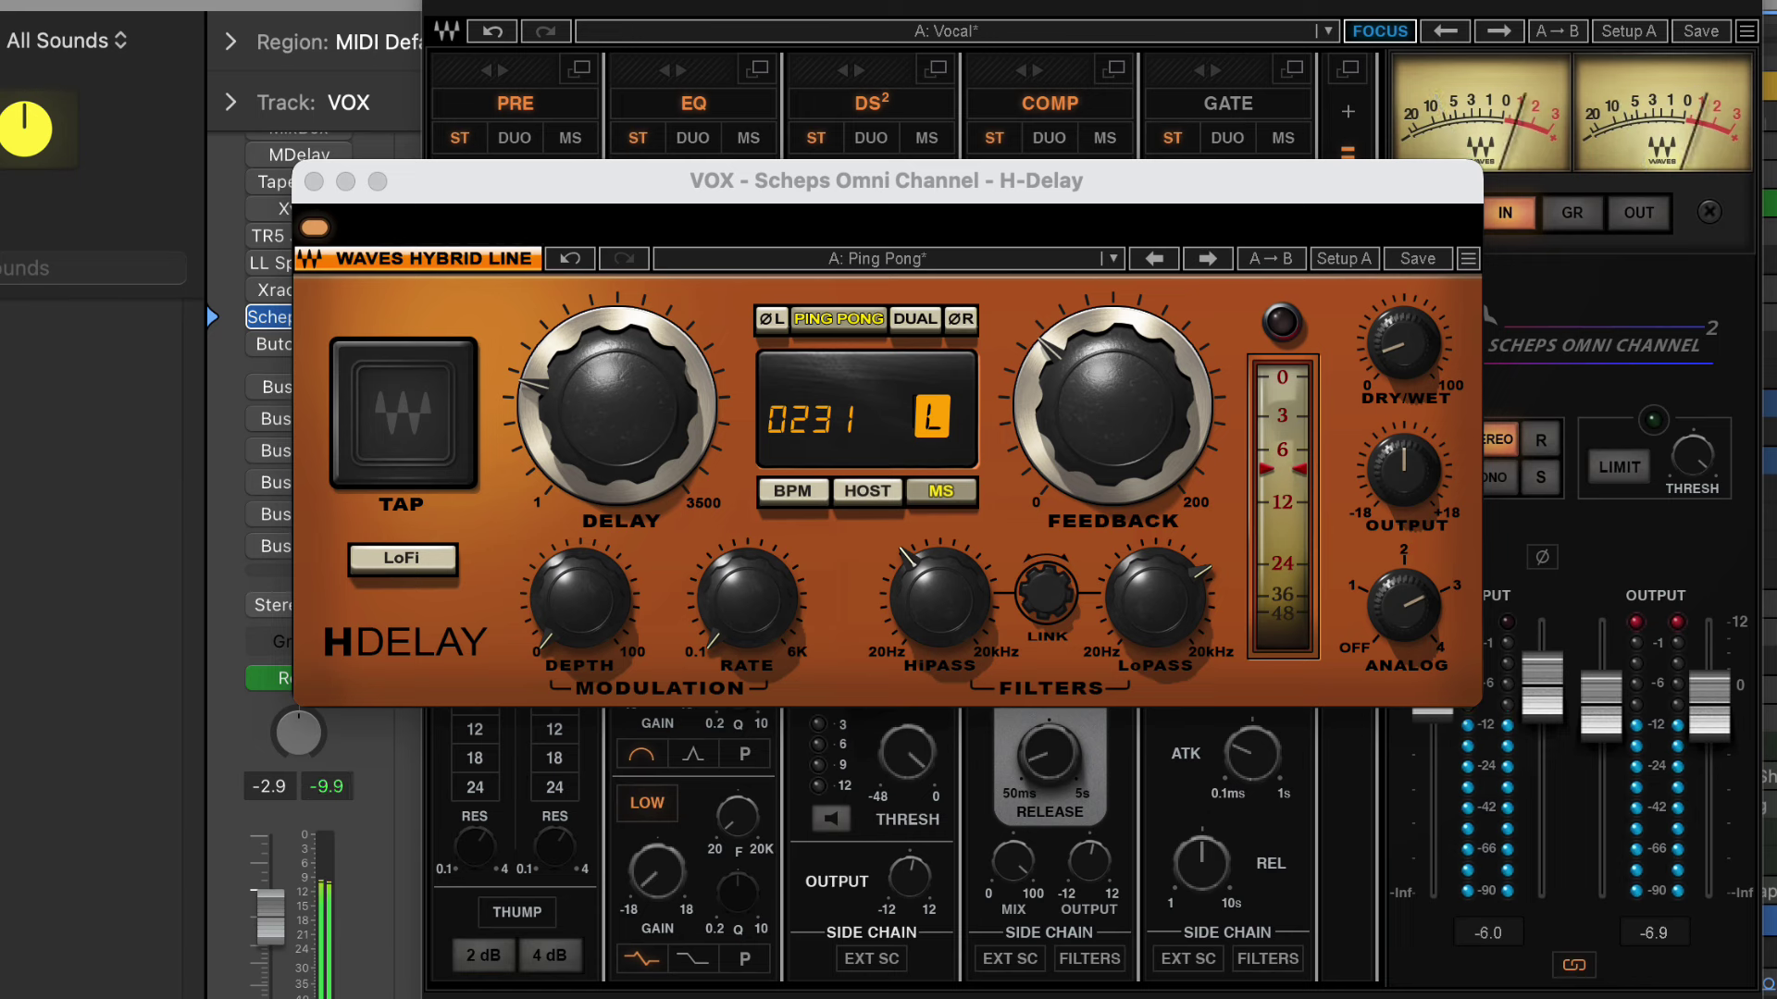
pyautogui.click(416, 568)
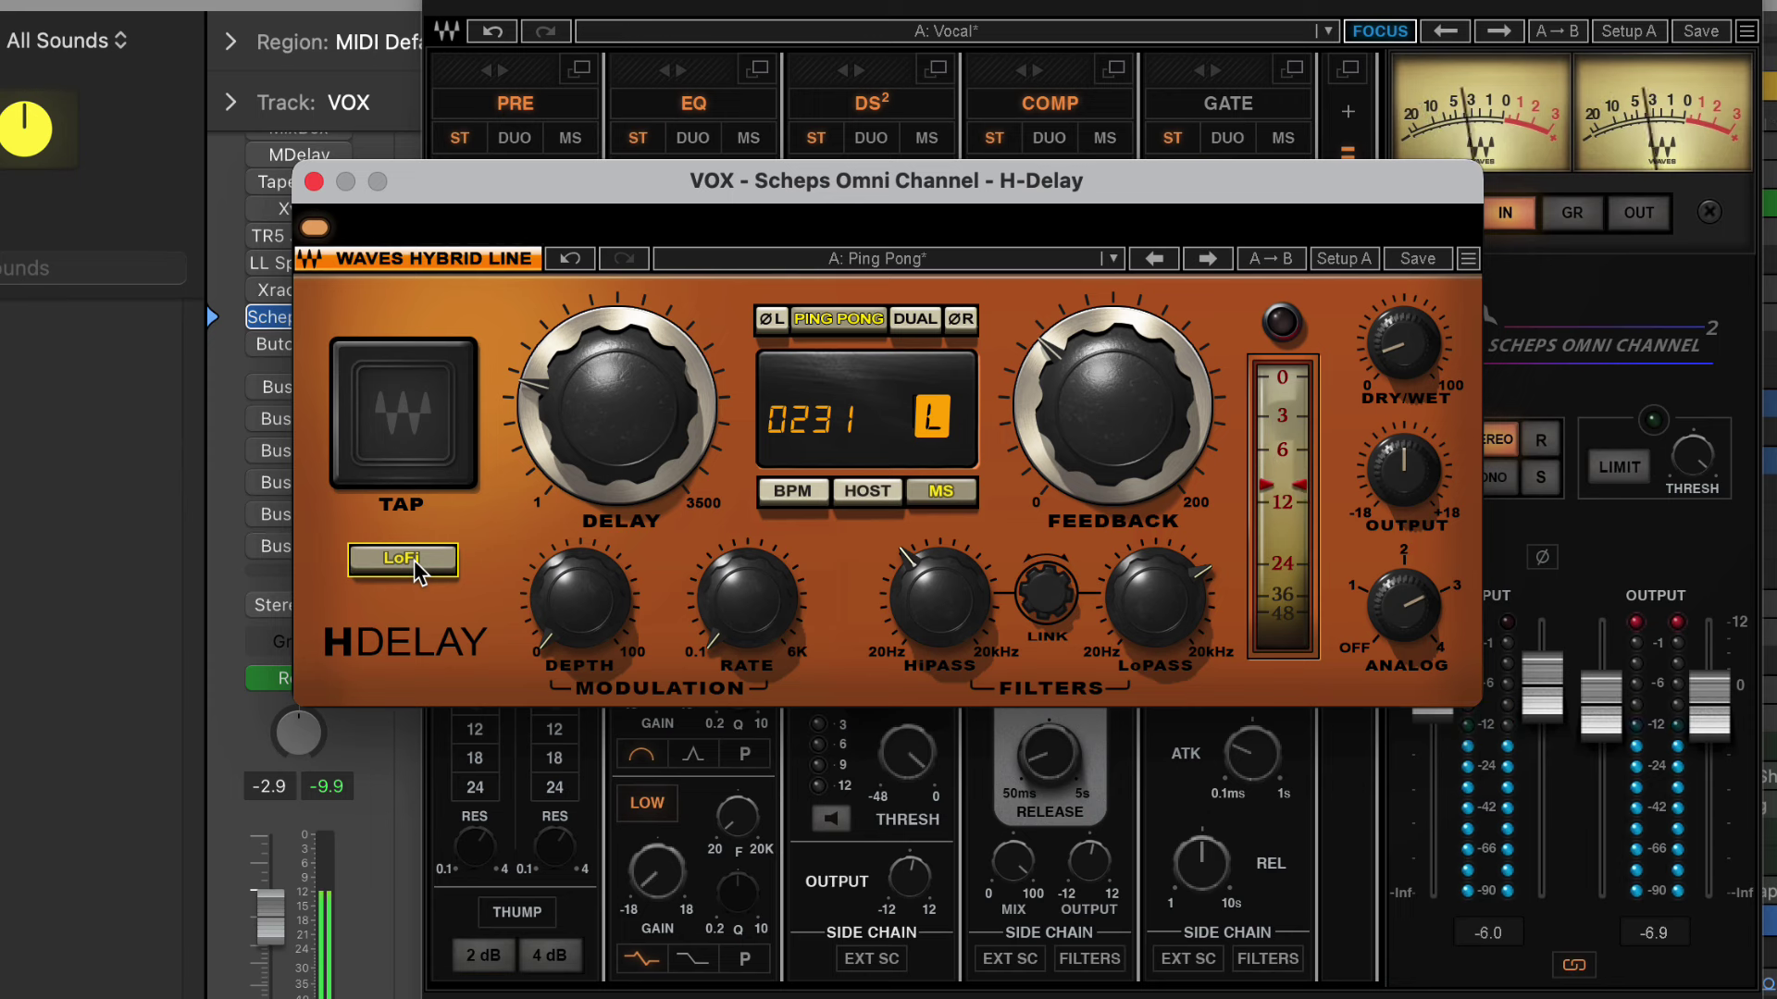
pyautogui.click(314, 181)
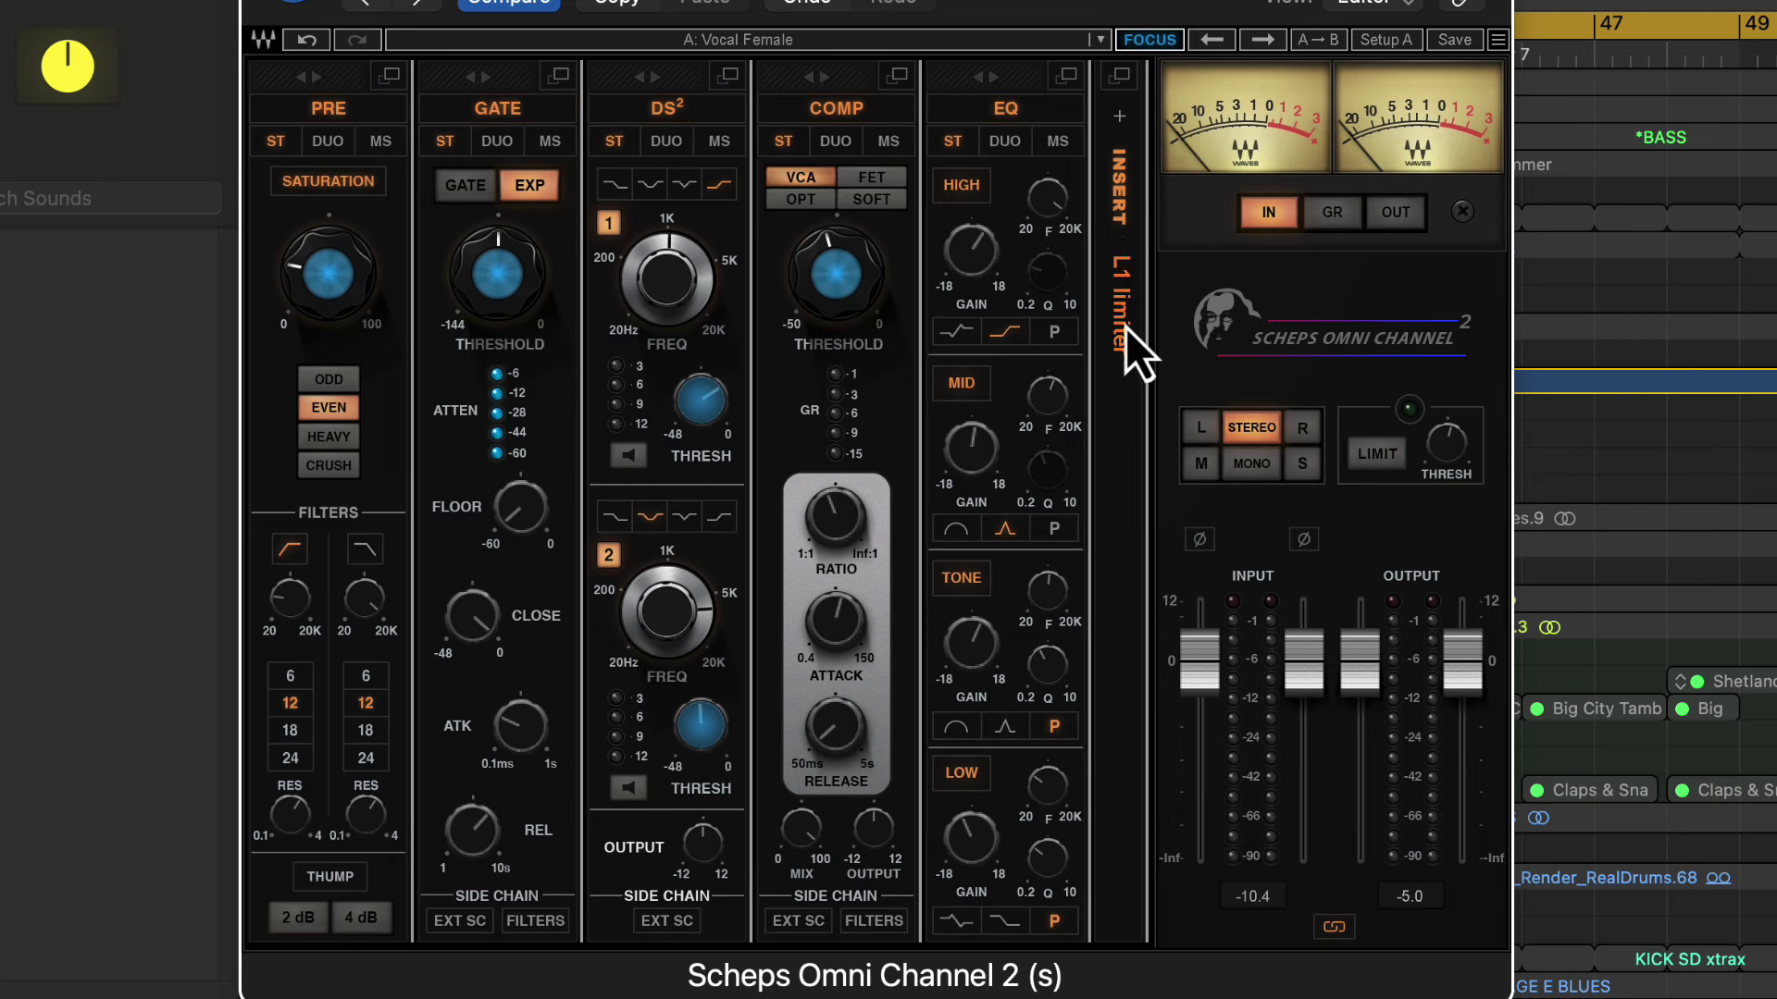
# Look through the factory preset list of the master channel's Scheps Omni Channel and dismiss it without loading anything.
pyautogui.click(819, 41)
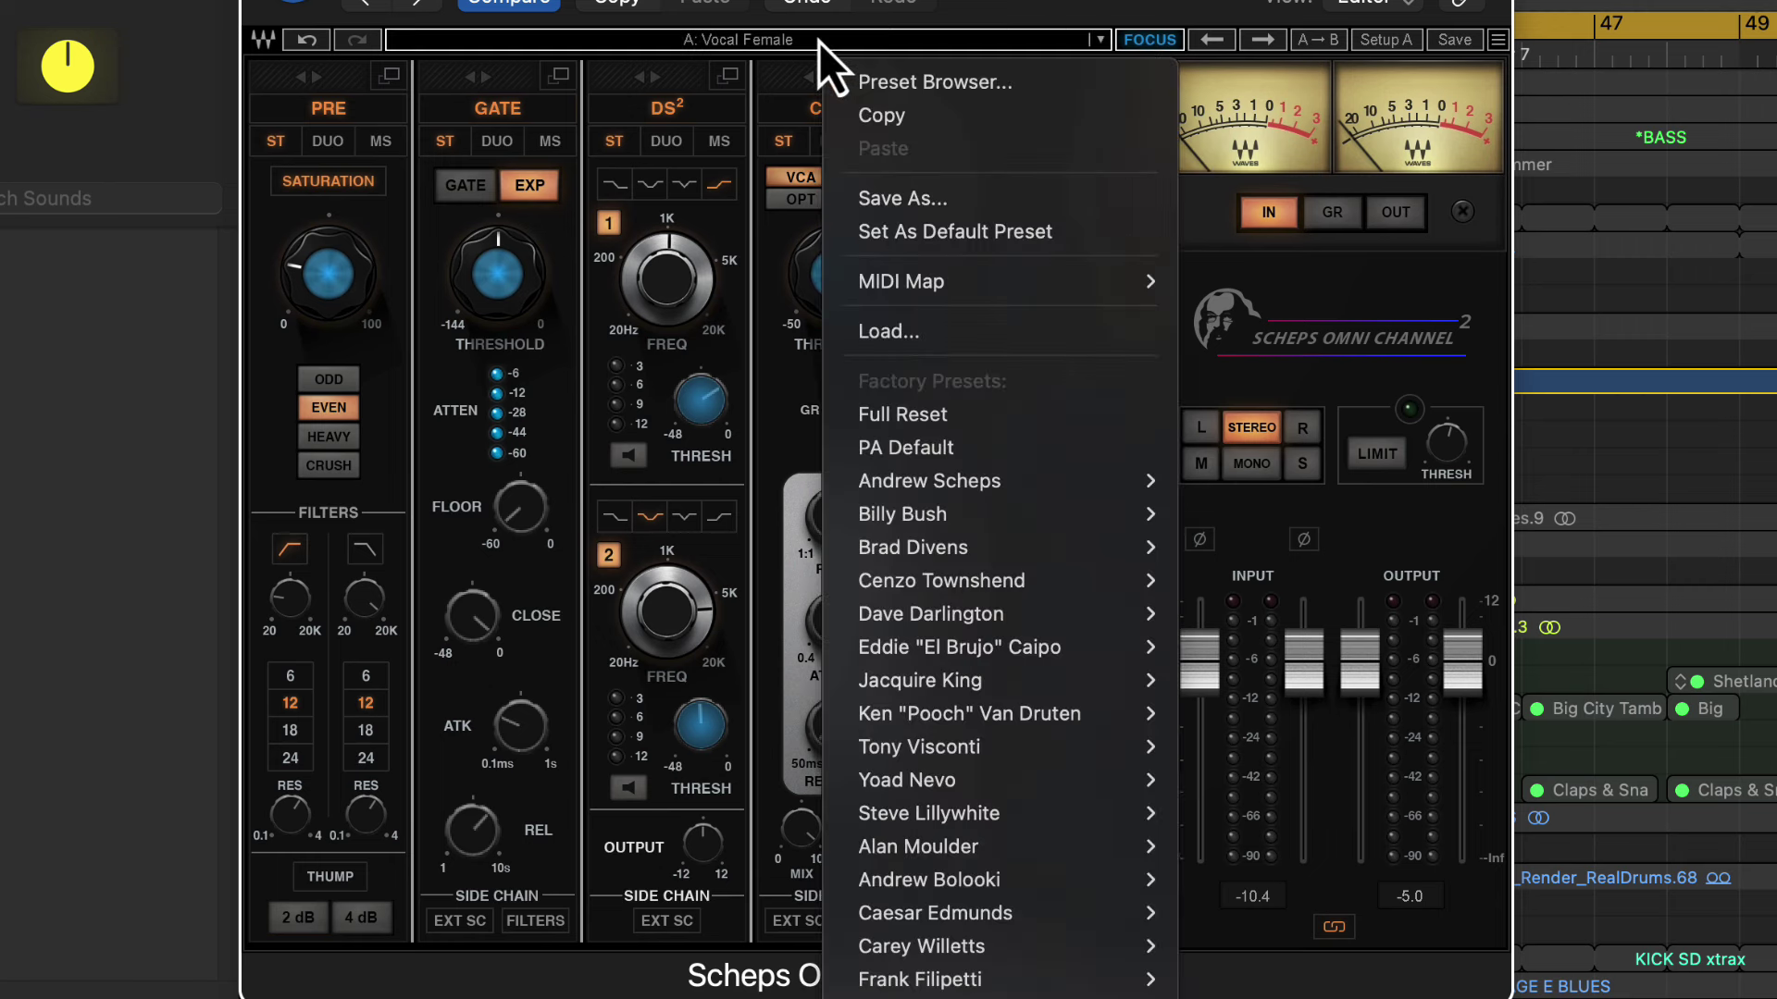
pyautogui.moveTo(1018, 948)
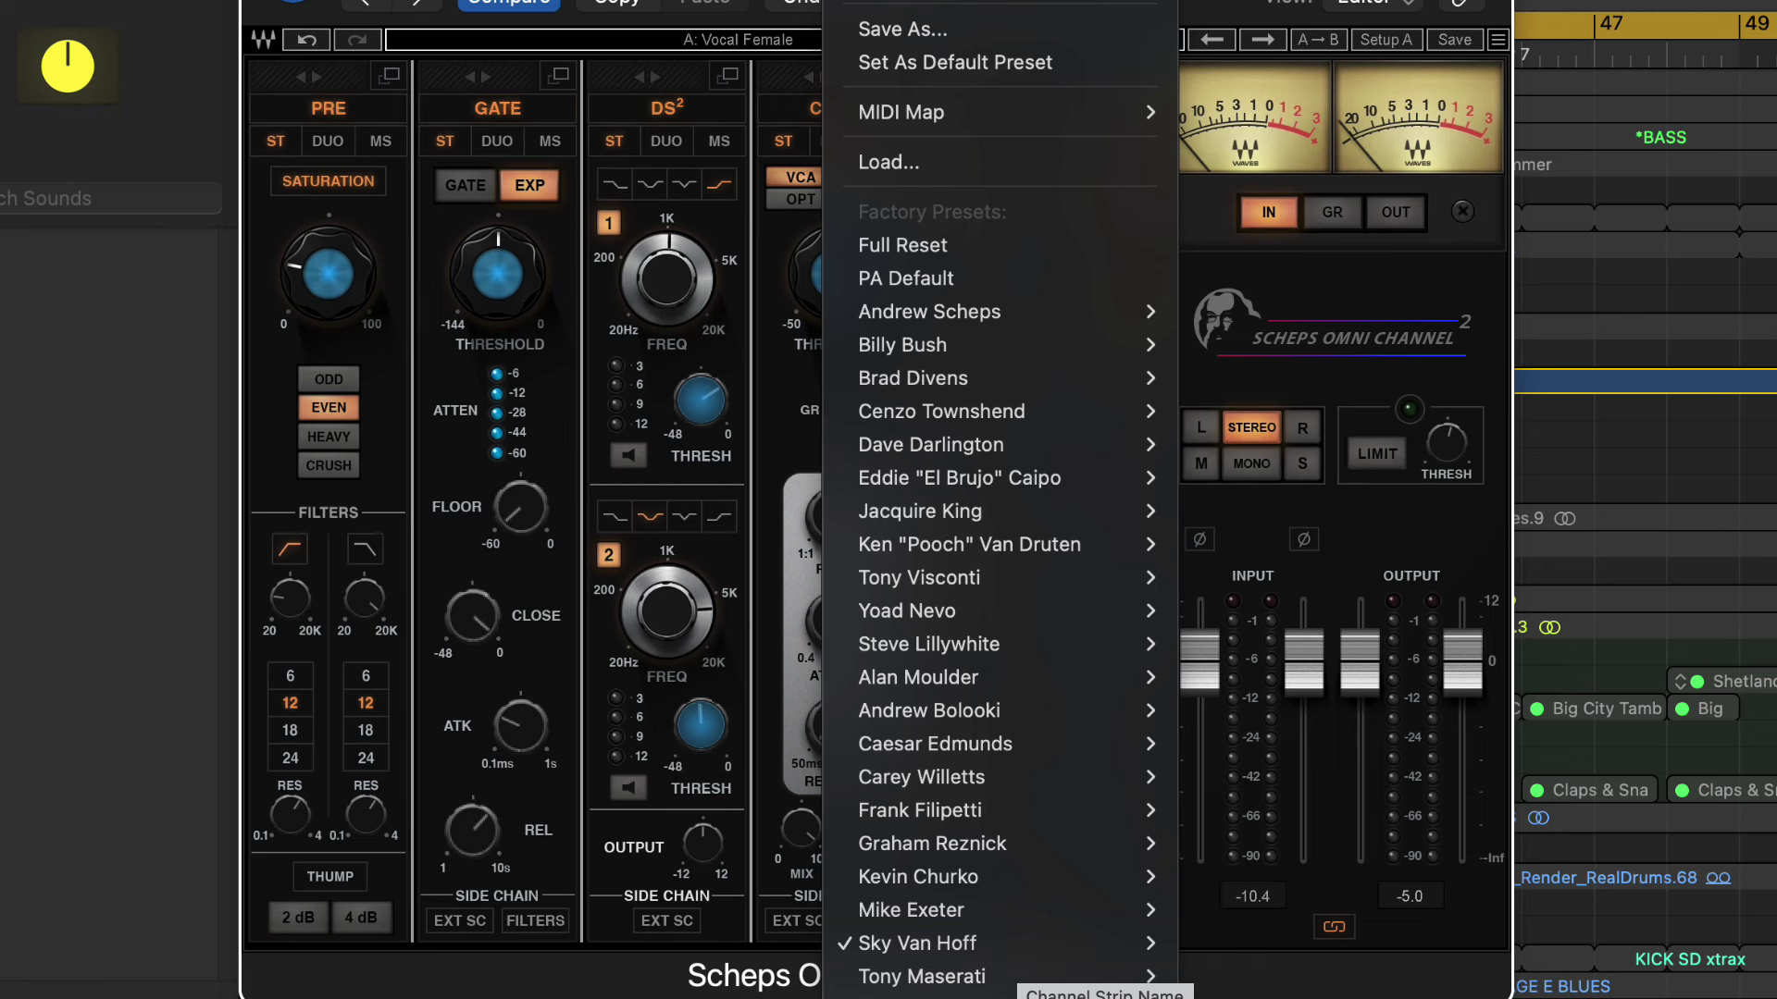
pyautogui.press('Escape')
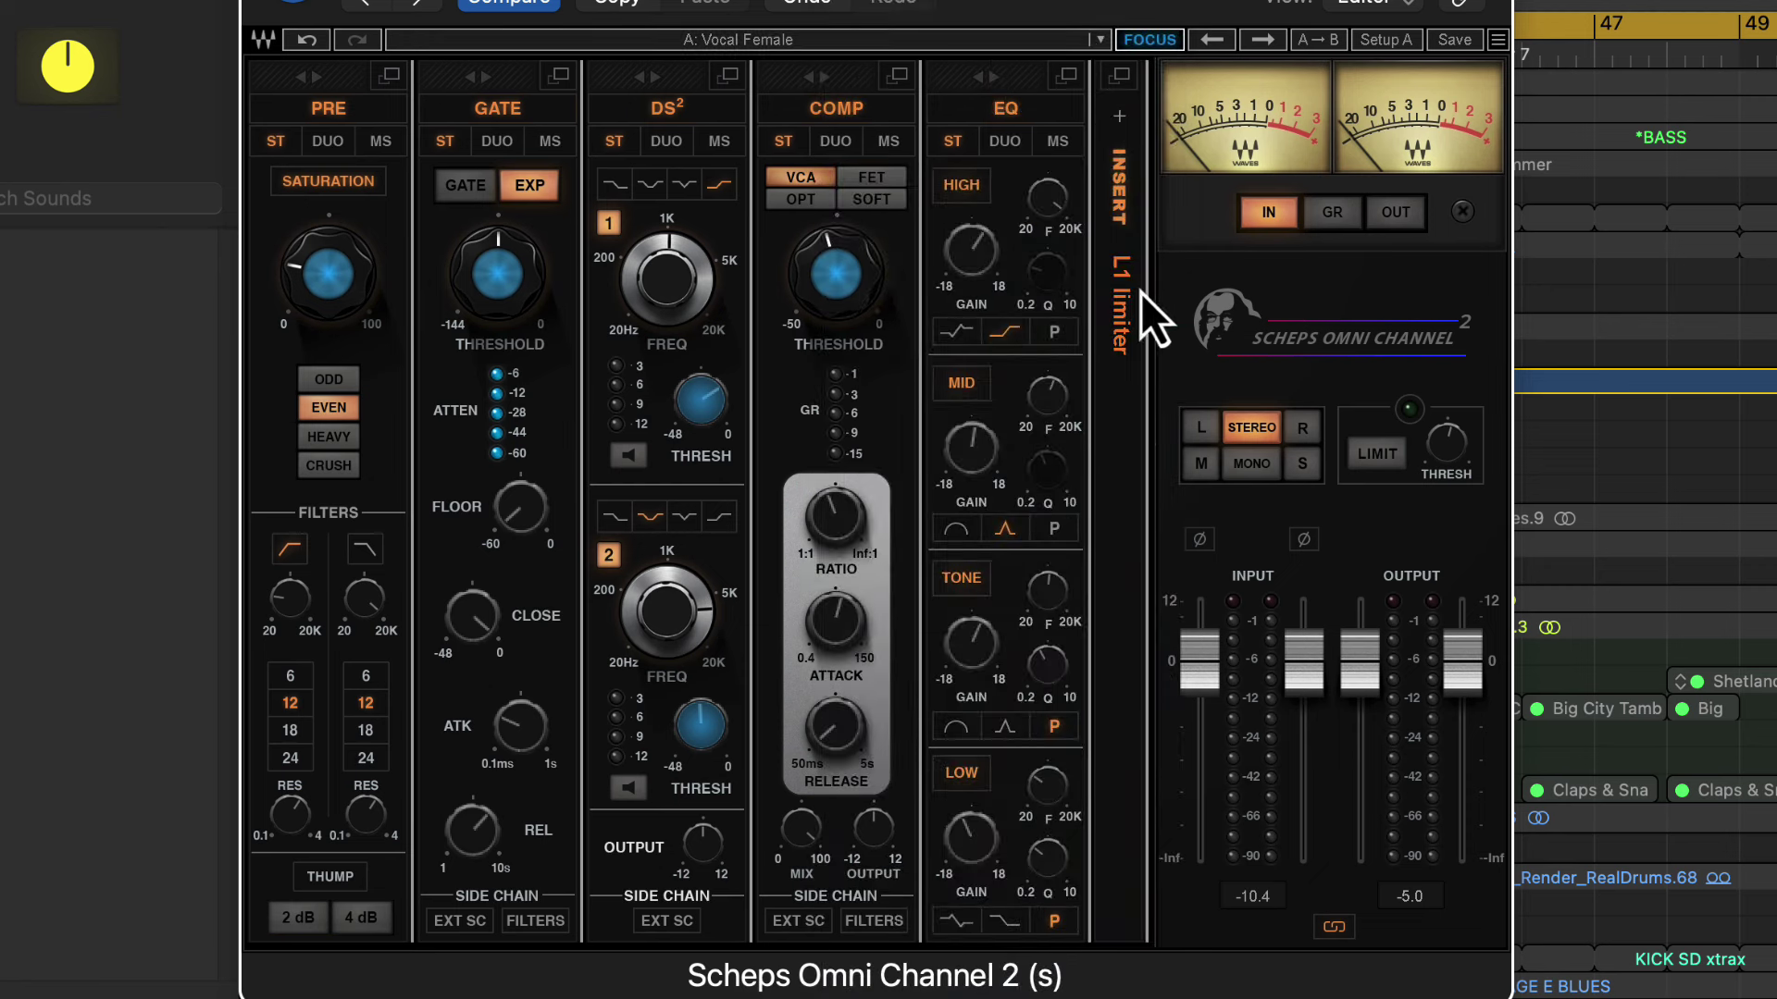
# Open the L1 limiter from the master channel's insert slot, inspect its settings and close it.
pyautogui.click(1118, 83)
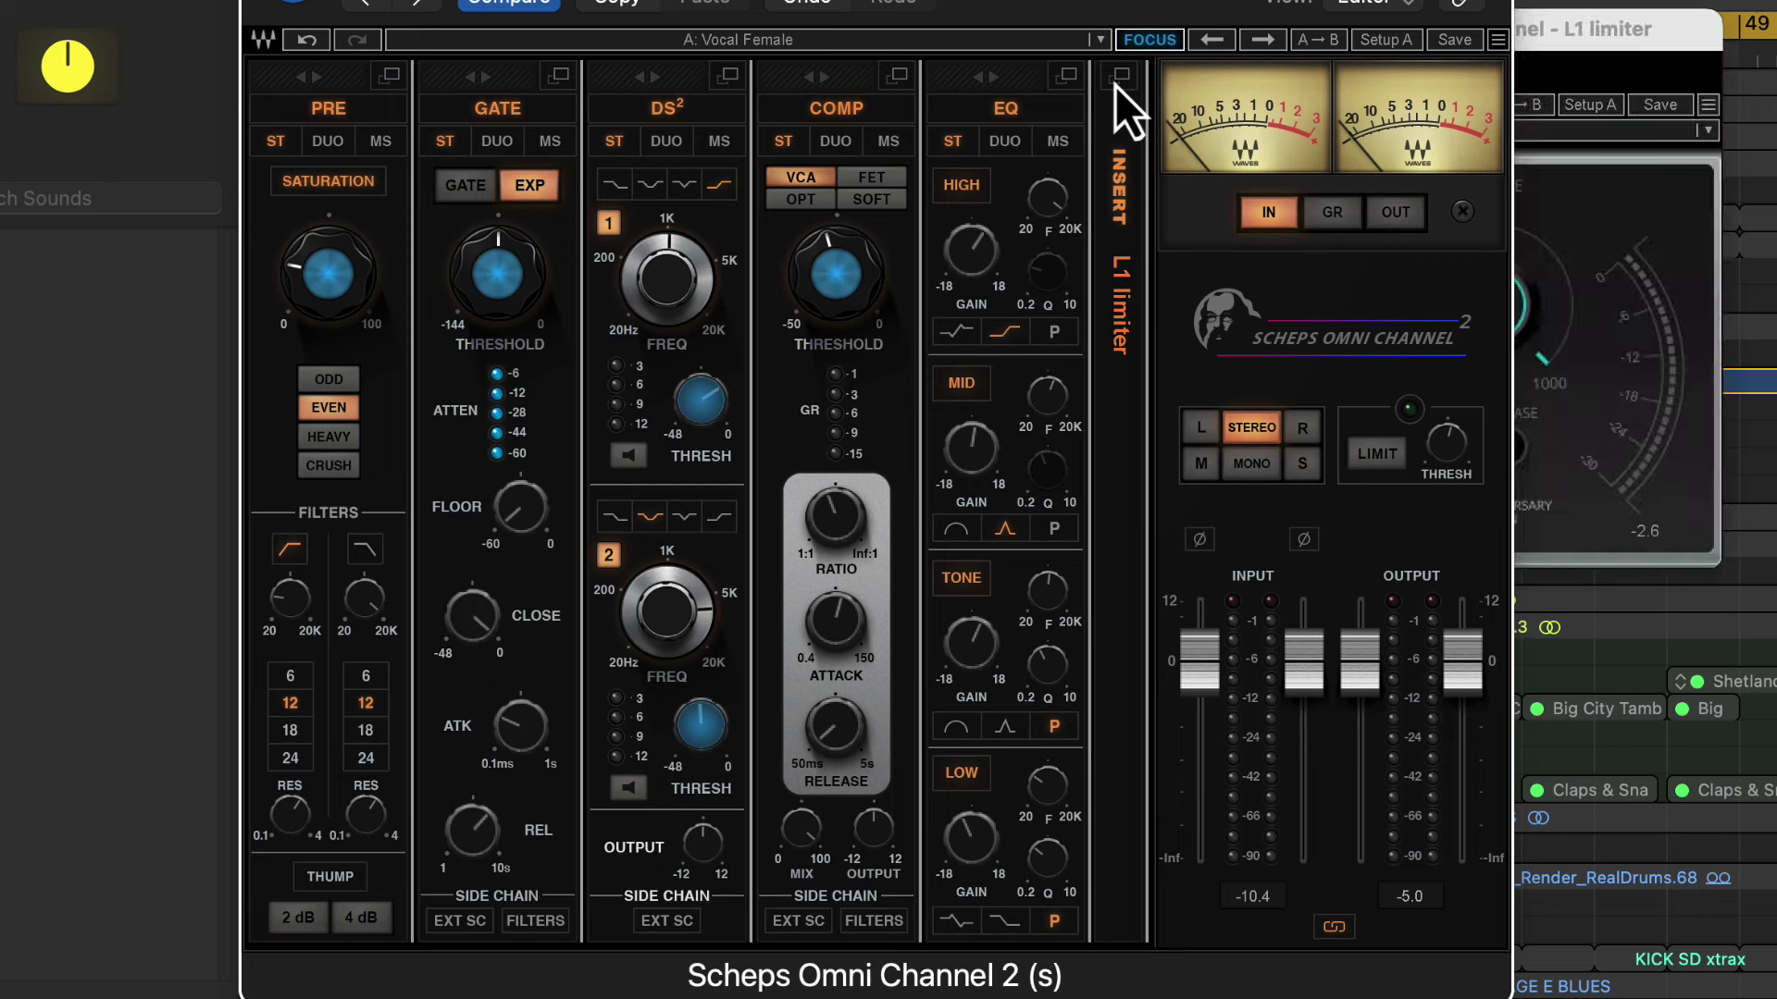
pyautogui.click(1573, 28)
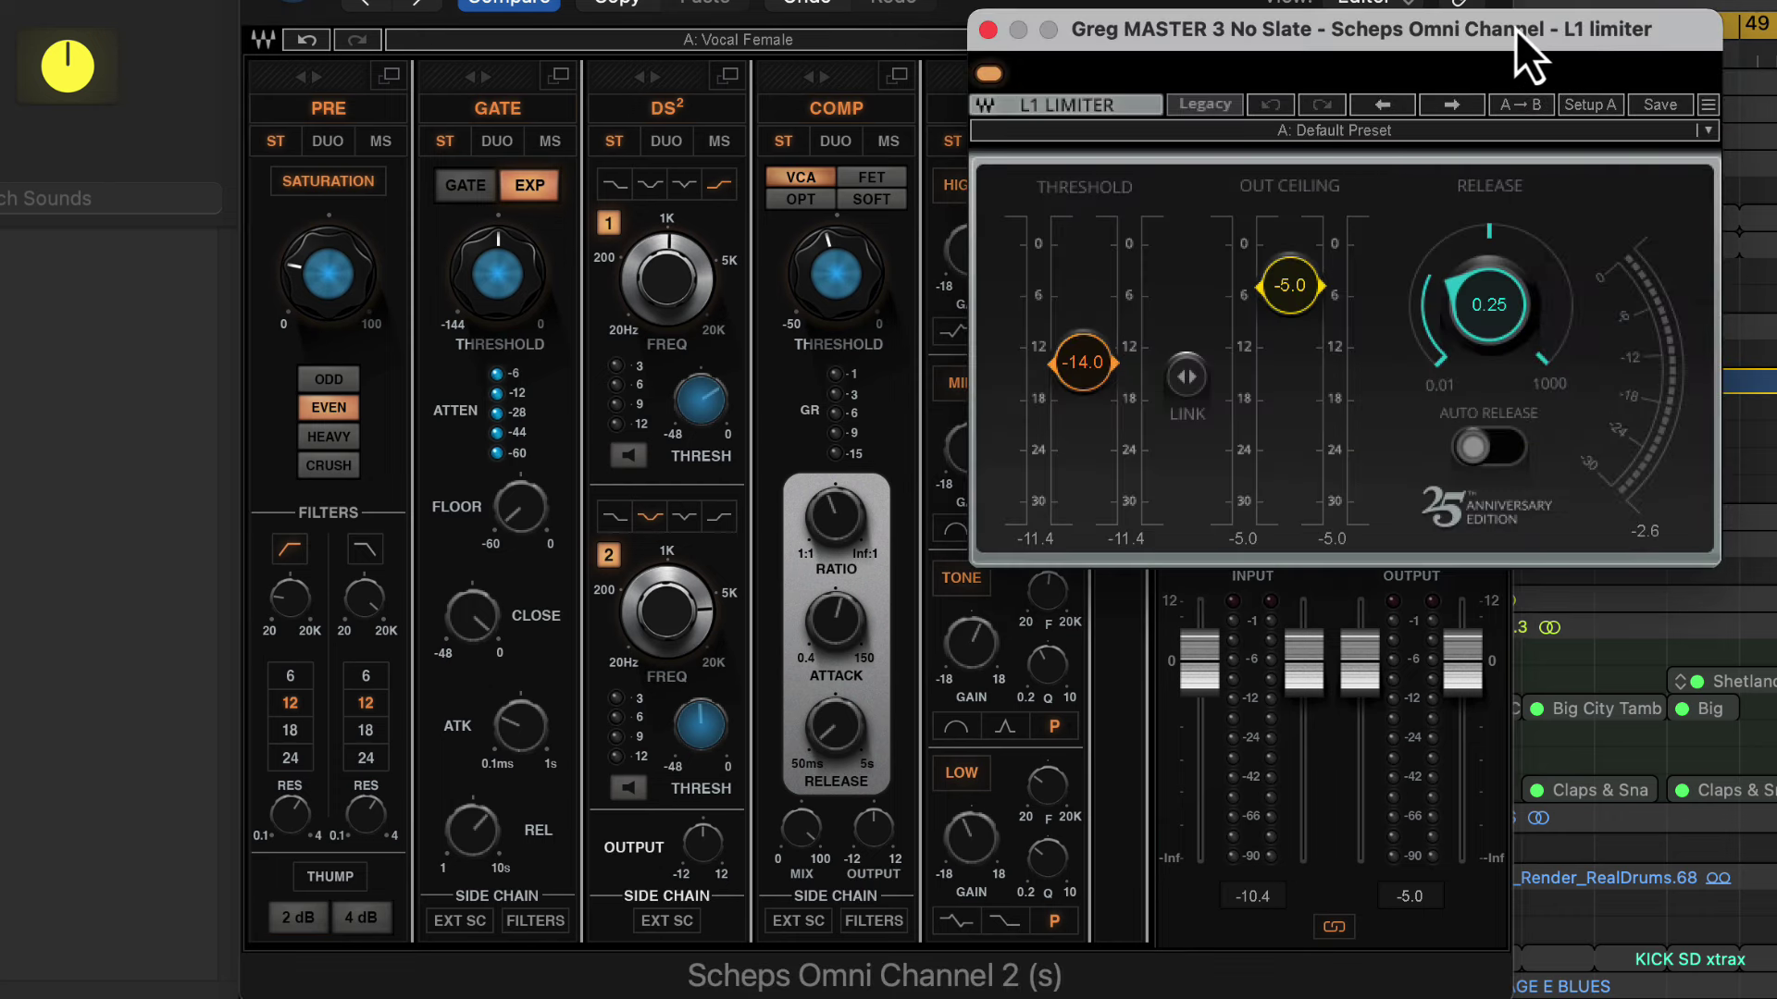
pyautogui.click(988, 31)
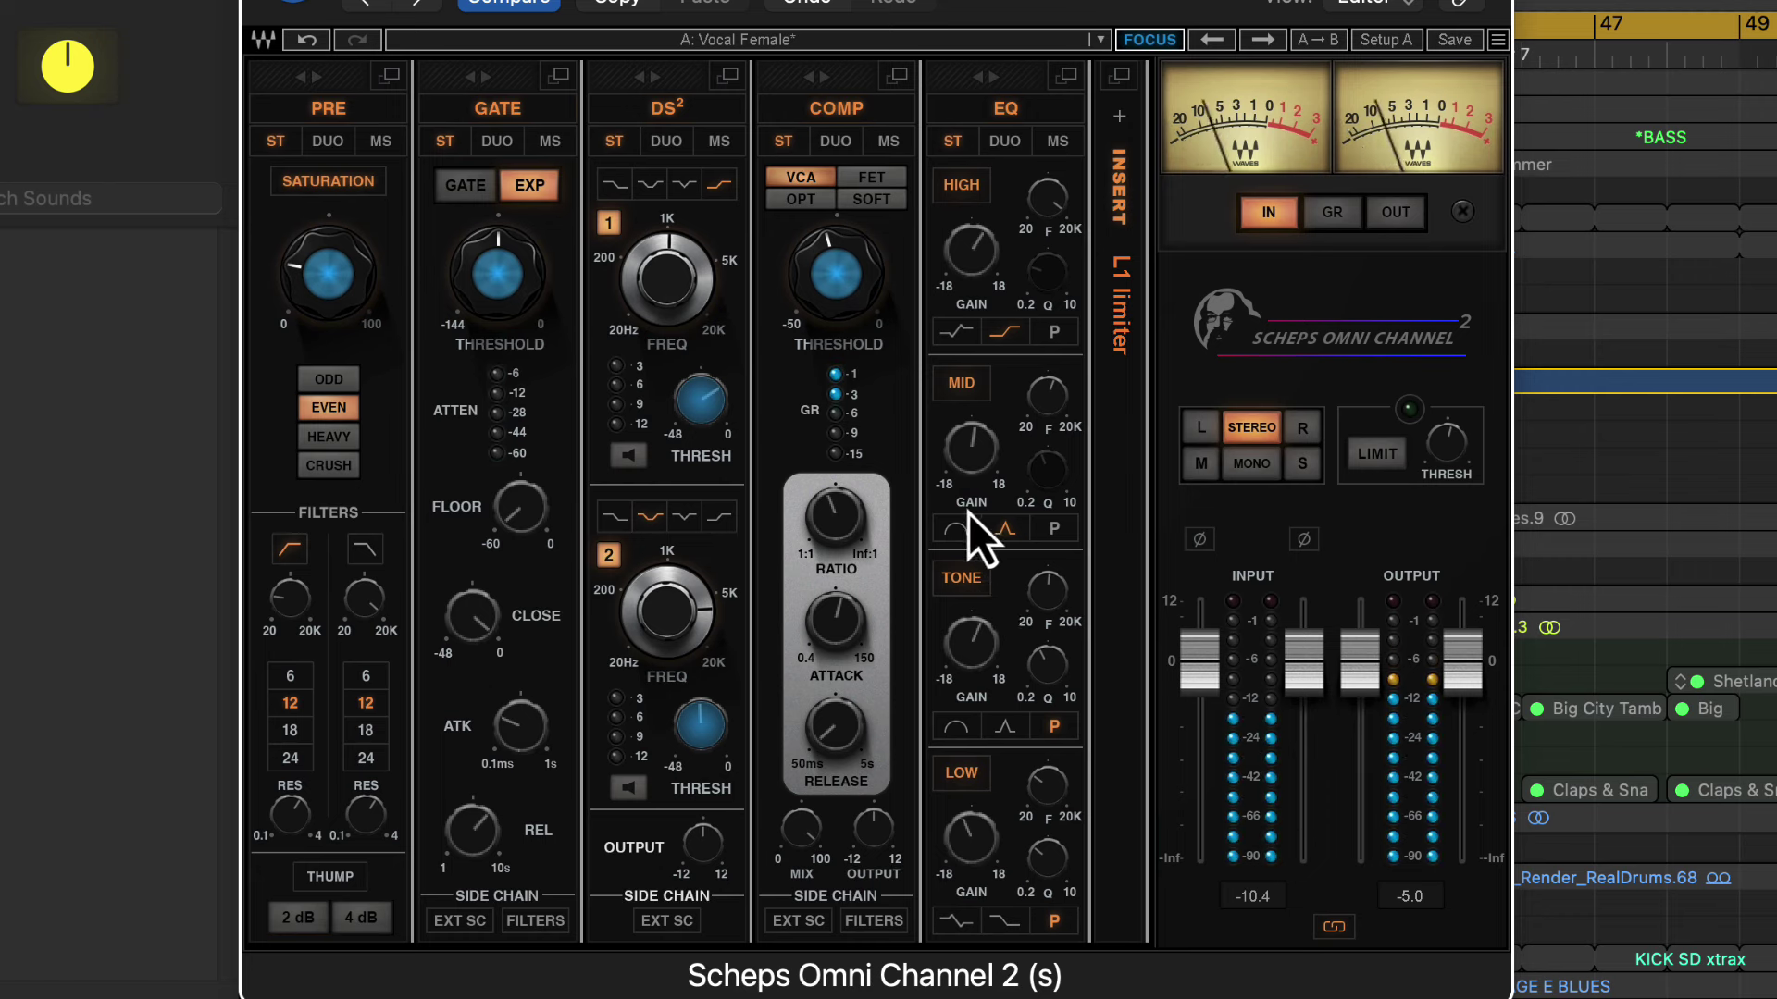
# Lower the COMP threshold and the second DS² band's threshold, and set the first DS² band's frequency to 1871.
pyautogui.moveTo(836, 276); pyautogui.dragTo(835, 405)
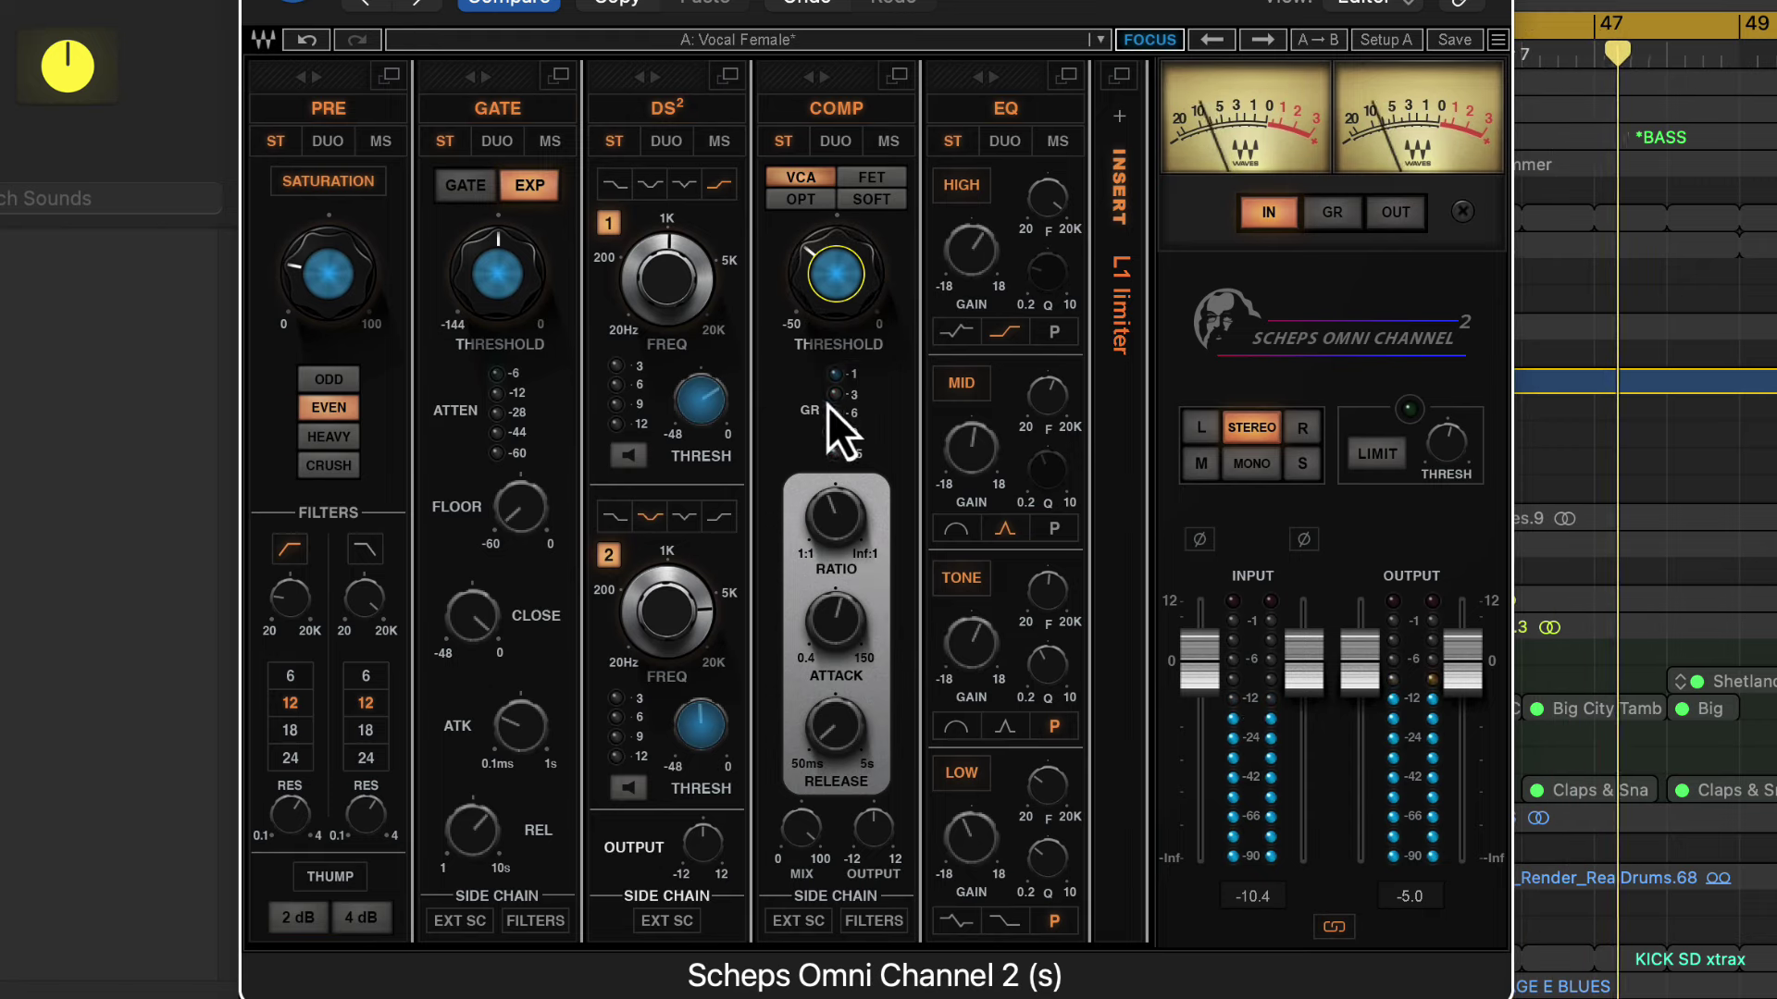
pyautogui.moveTo(720, 726)
pyautogui.mouseDown()
pyautogui.moveTo(717, 604)
pyautogui.moveTo(722, 782)
pyautogui.moveTo(700, 721)
pyautogui.mouseUp()
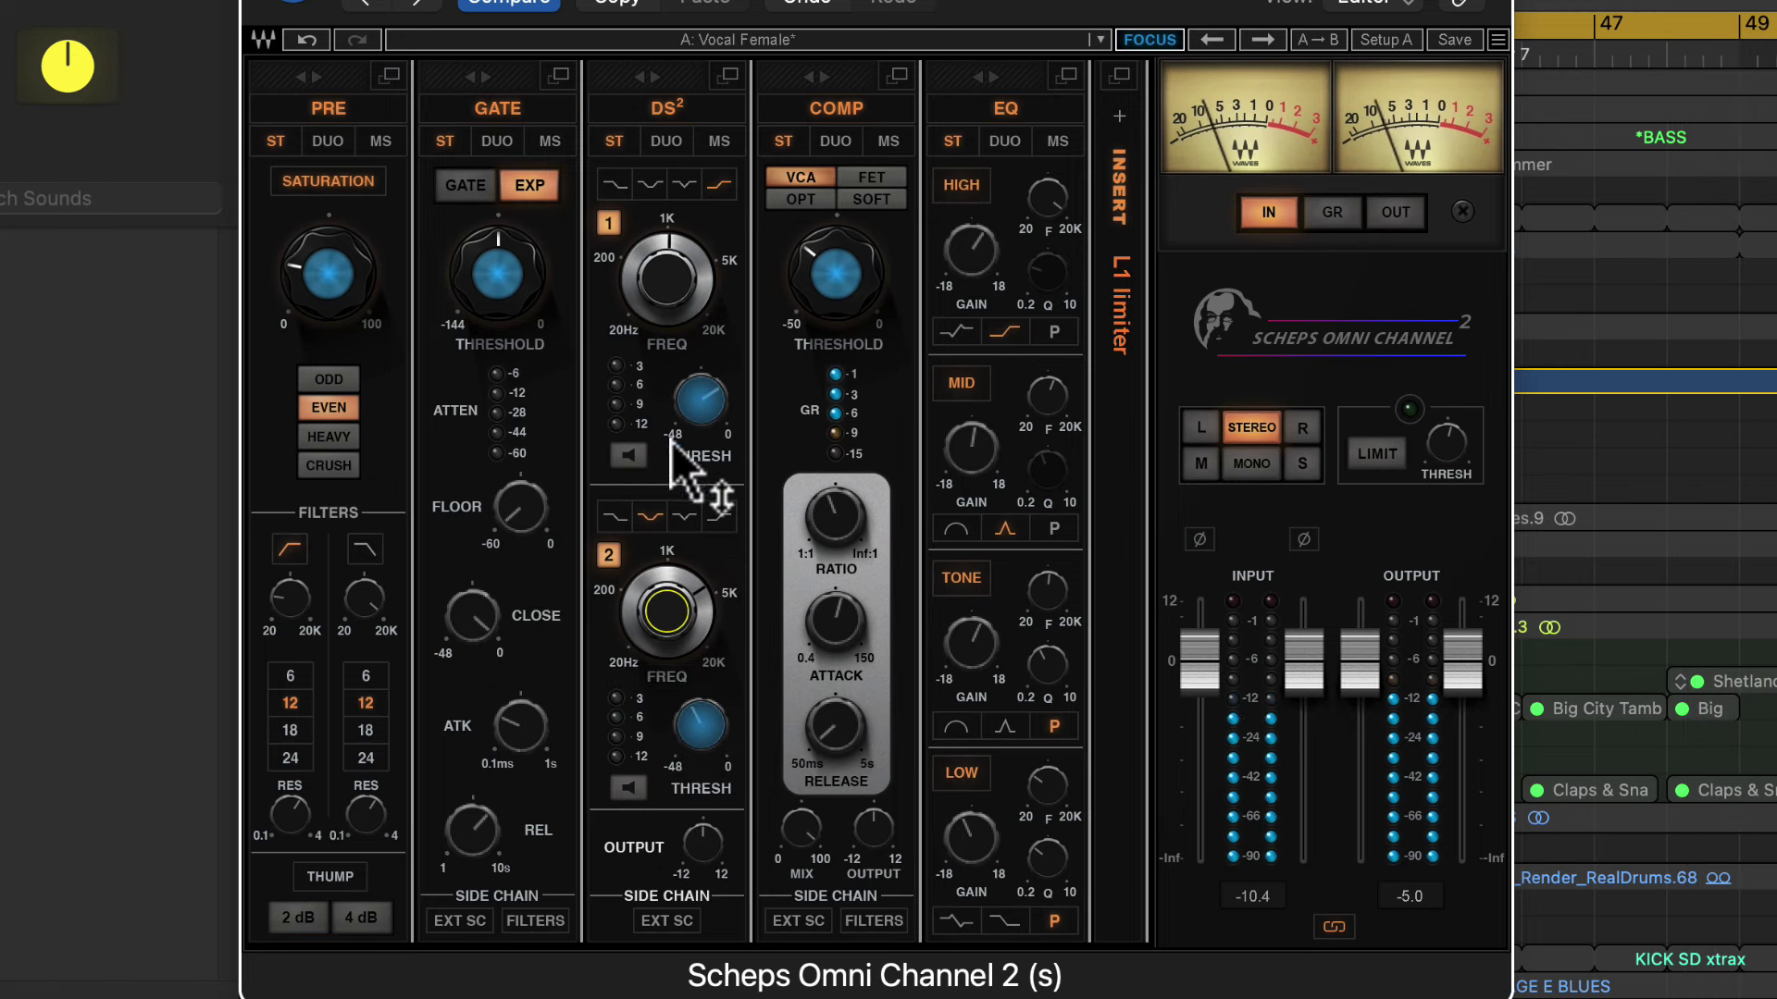
pyautogui.moveTo(702, 416)
pyautogui.mouseDown()
pyautogui.moveTo(726, 602)
pyautogui.moveTo(696, 437)
pyautogui.mouseUp()
pyautogui.moveTo(666, 278)
pyautogui.mouseDown()
pyautogui.moveTo(678, 99)
pyautogui.moveTo(665, 295)
pyautogui.moveTo(686, 396)
pyautogui.moveTo(654, 246)
pyautogui.moveTo(648, 270)
pyautogui.mouseUp()
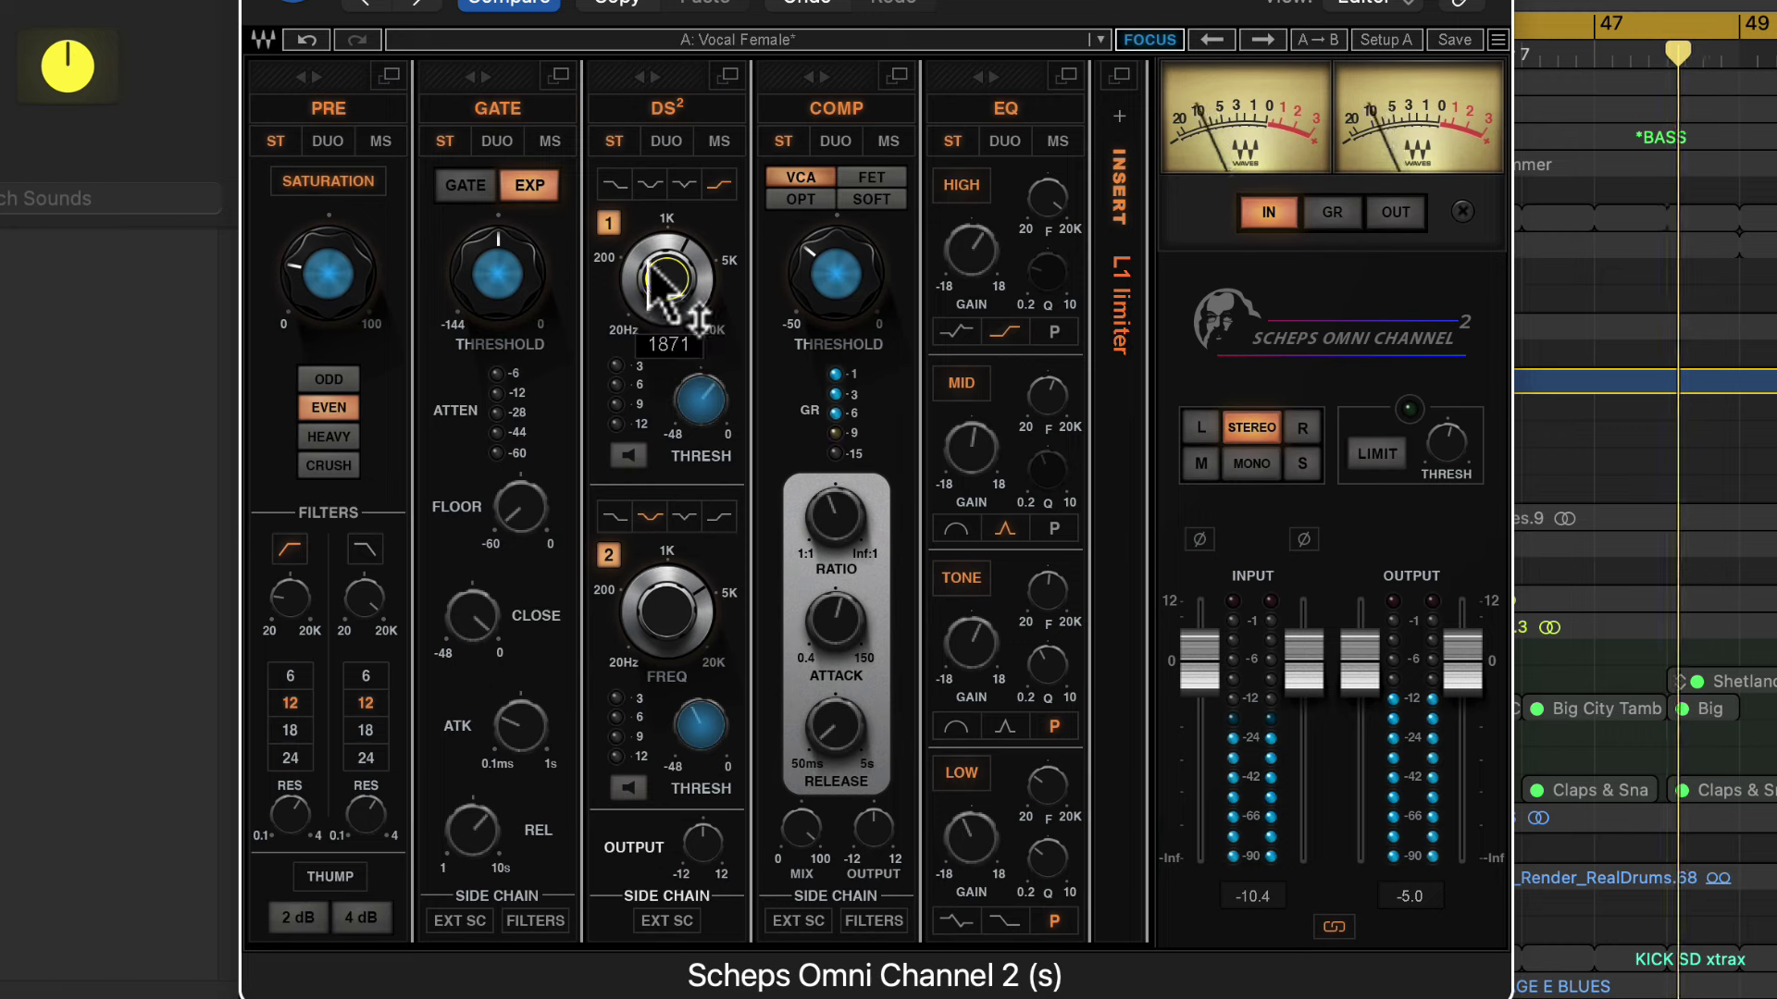
# Monitor the first and second DS² bands in turn, adjusting the second band's frequency, and switch monitoring off.
pyautogui.click(640, 467)
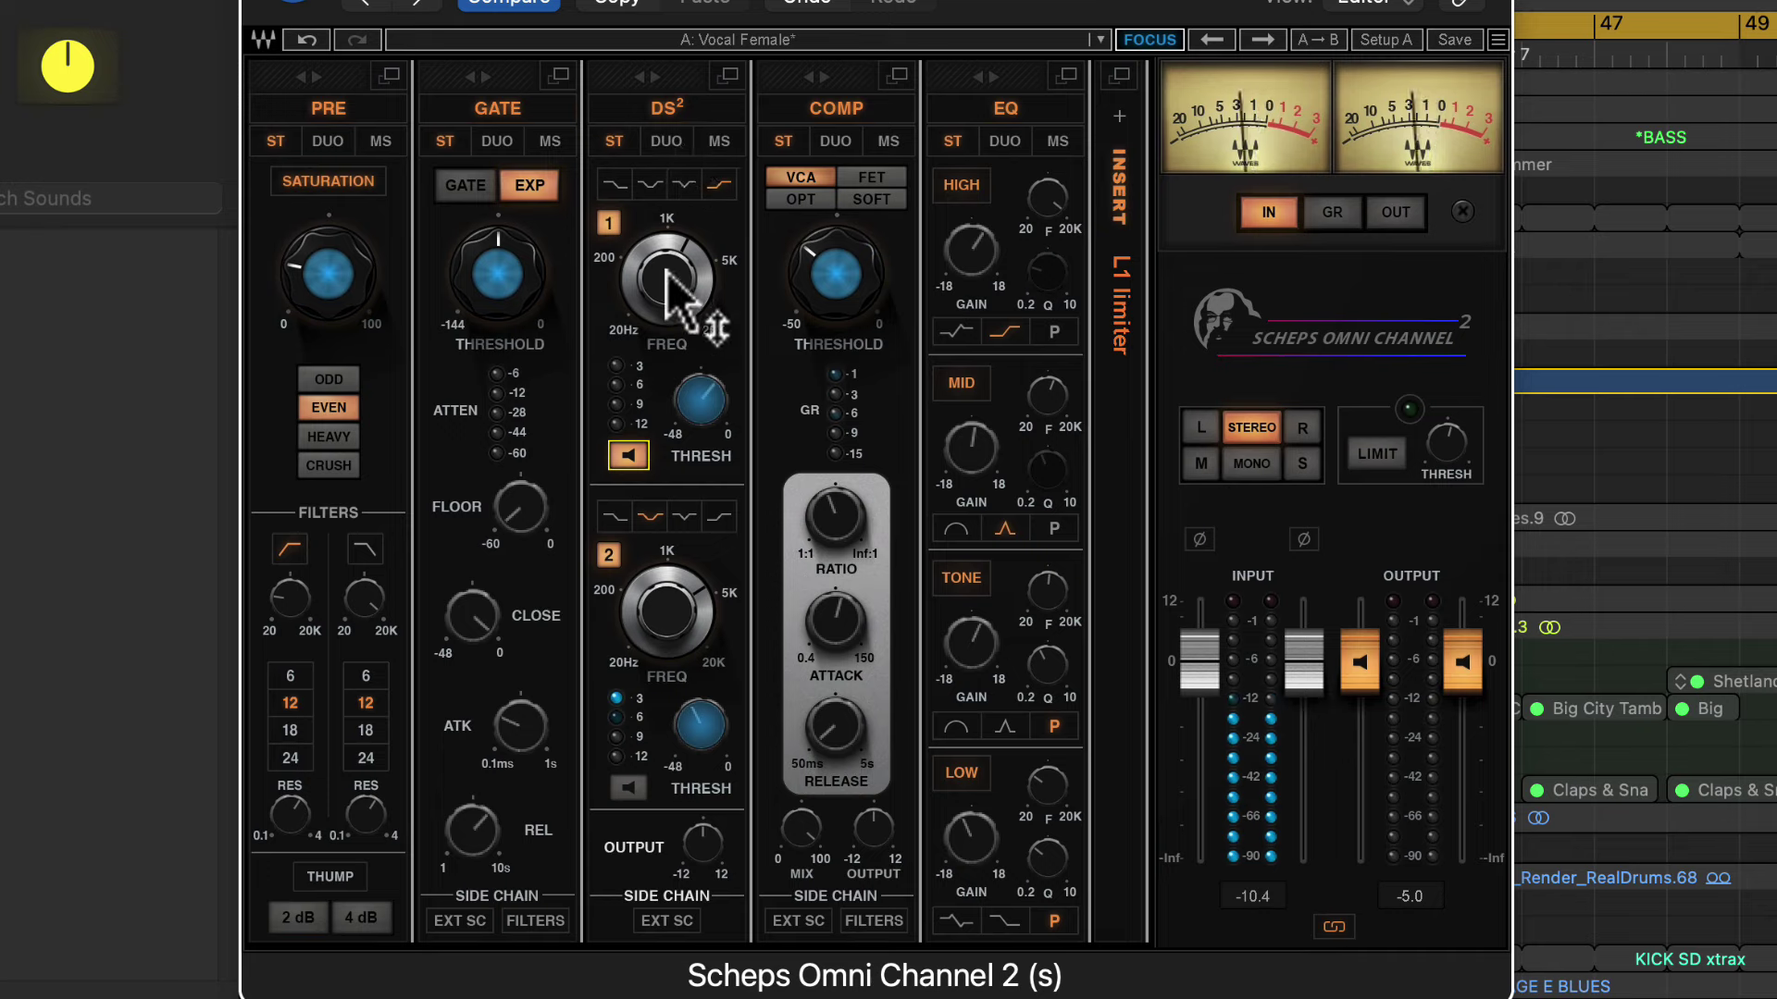
pyautogui.click(631, 461)
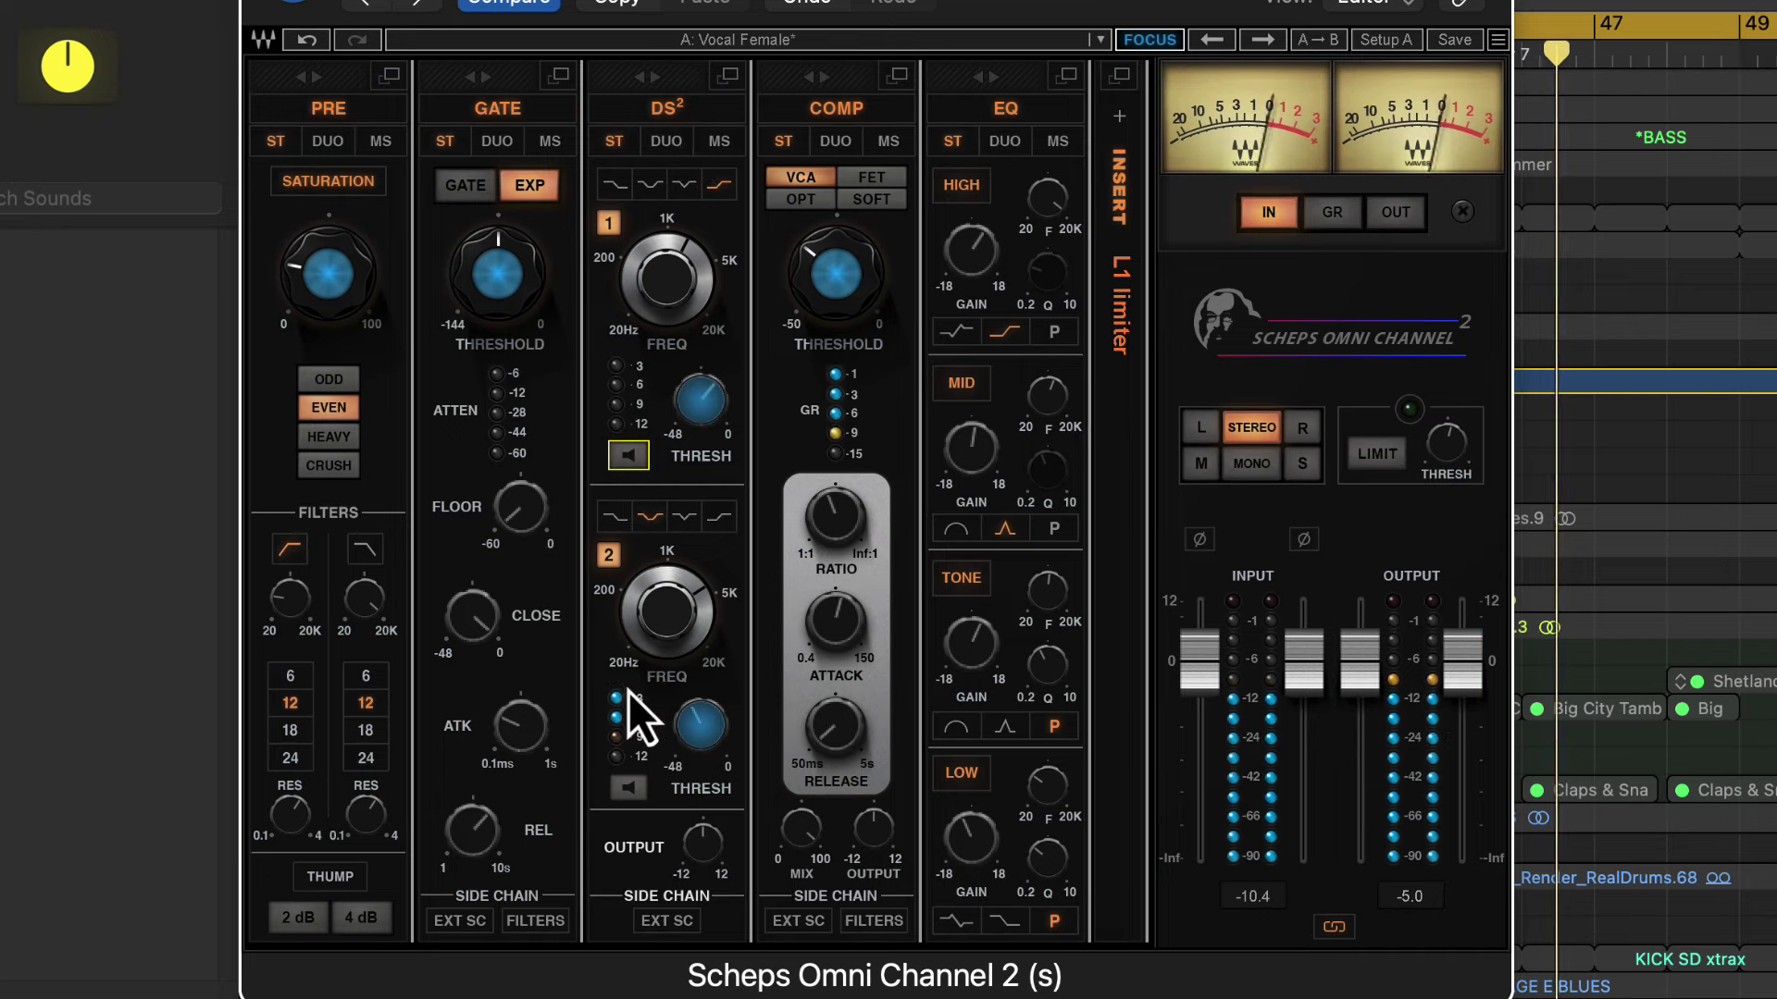
pyautogui.click(639, 790)
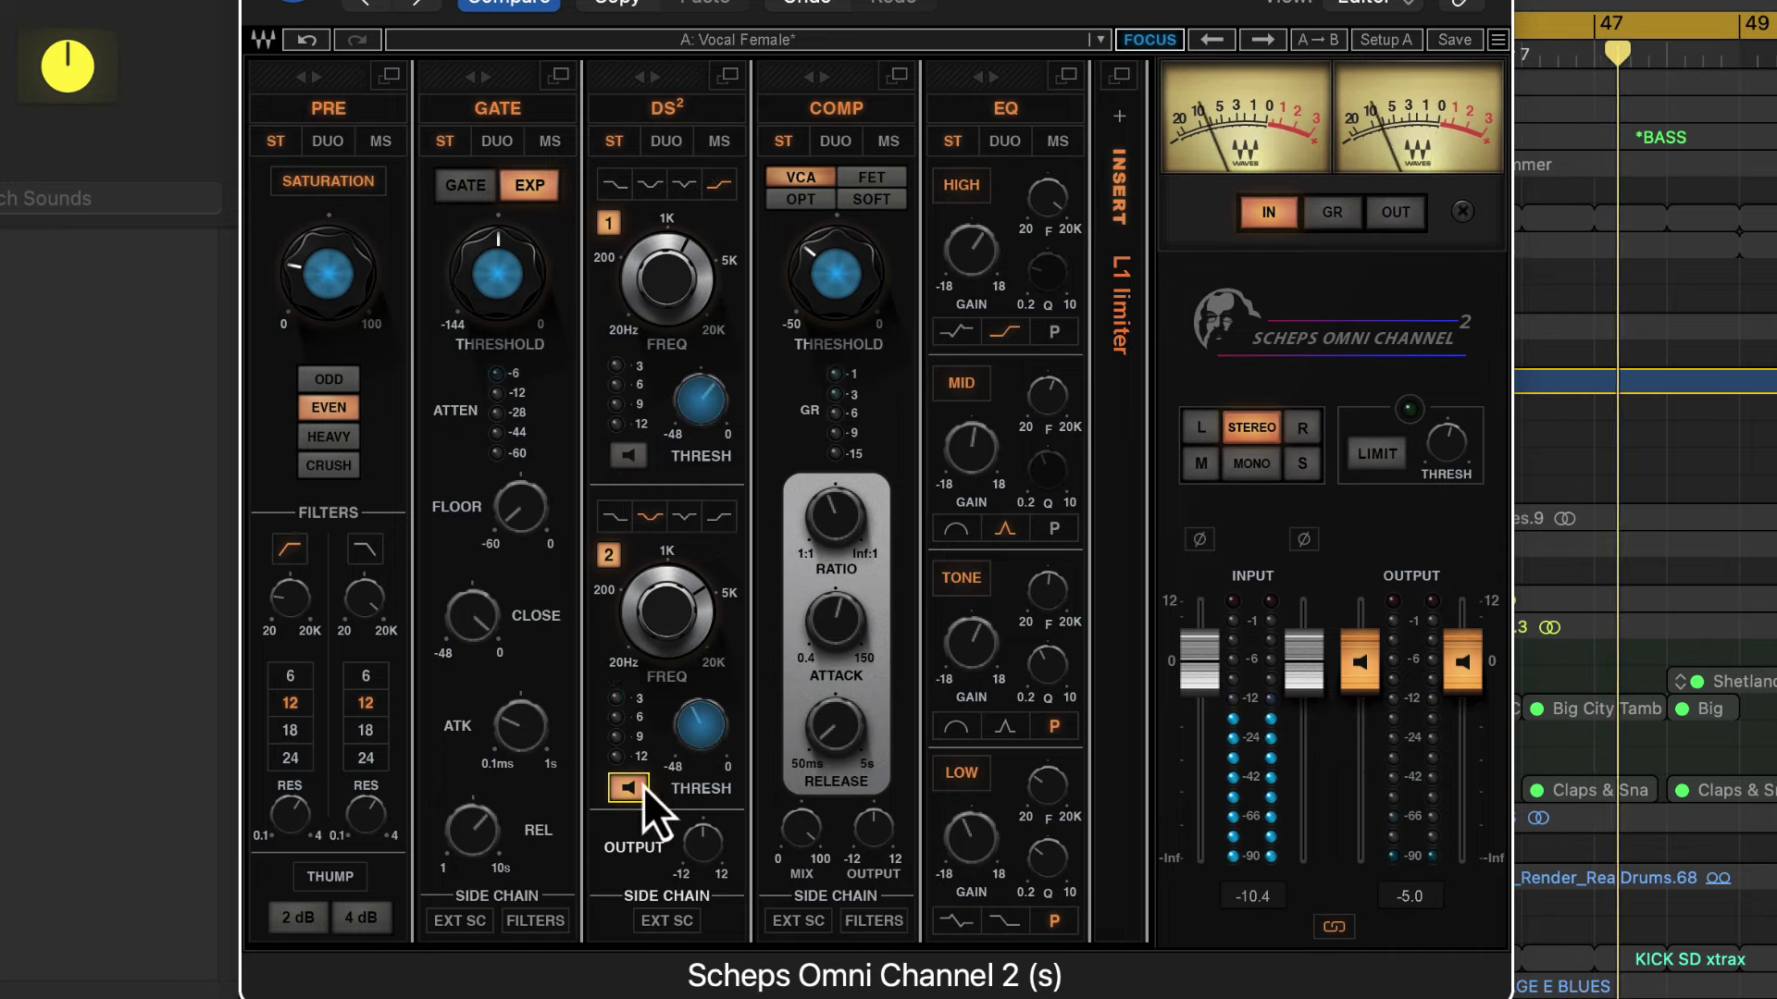
pyautogui.moveTo(674, 635); pyautogui.dragTo(672, 433)
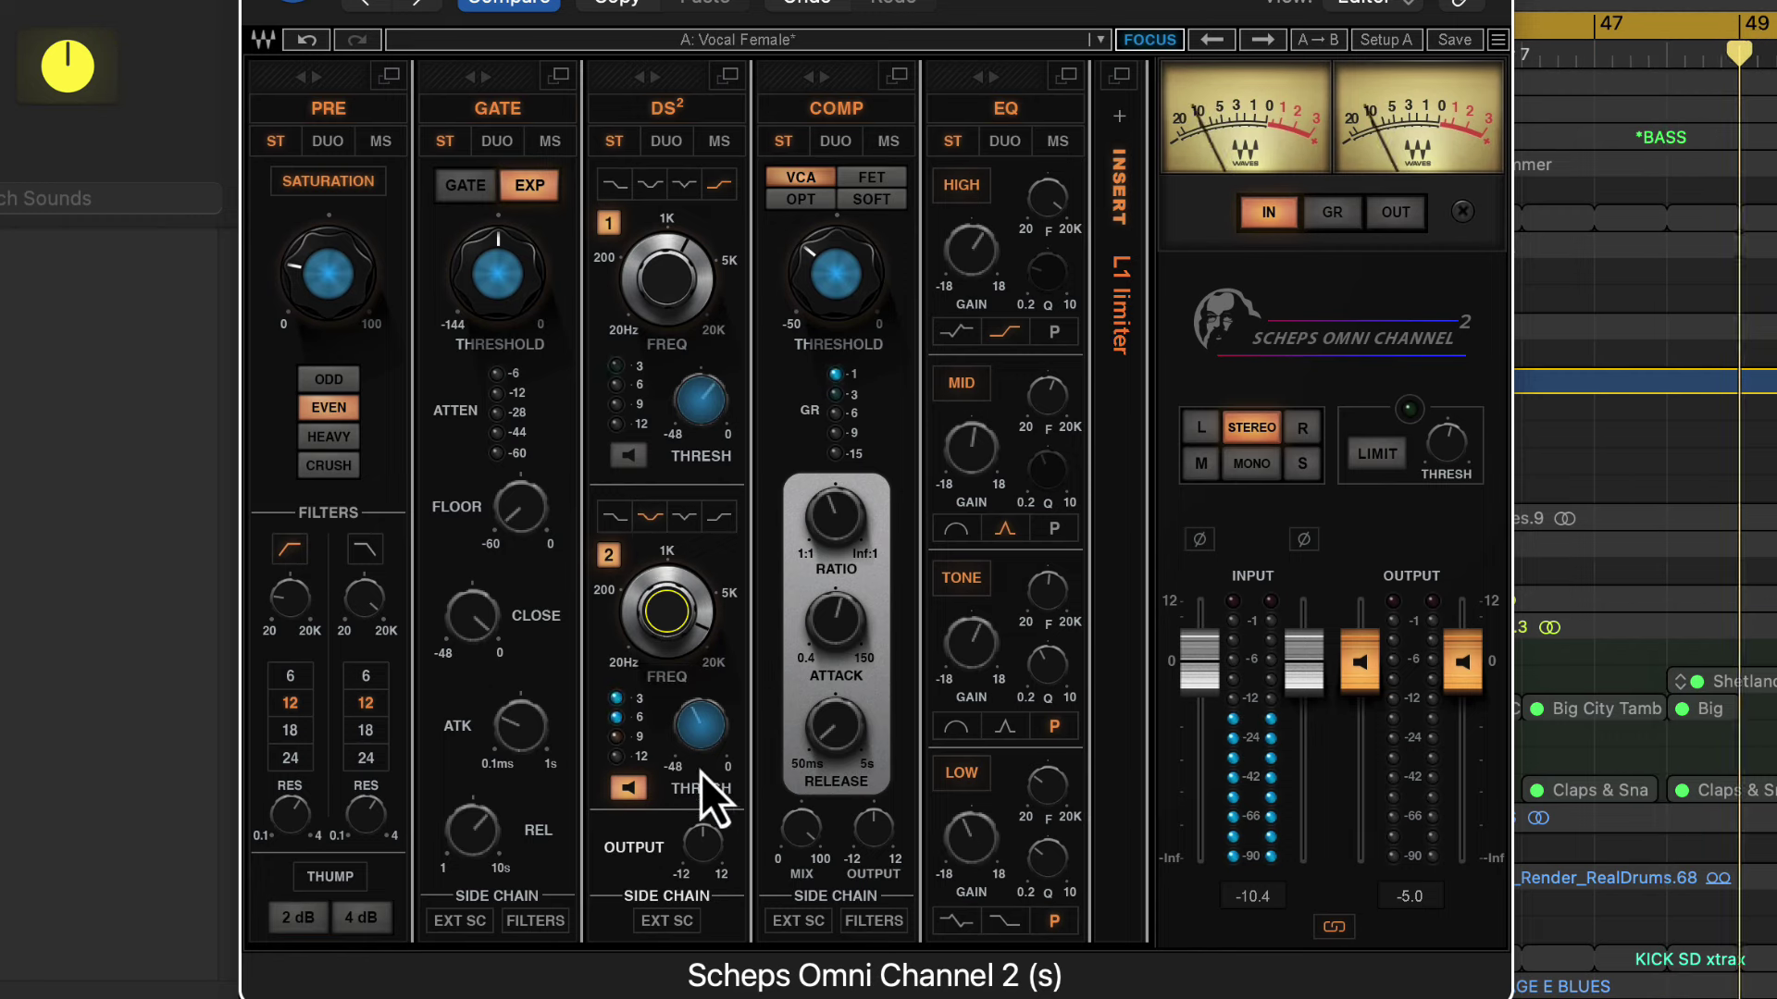
pyautogui.click(633, 796)
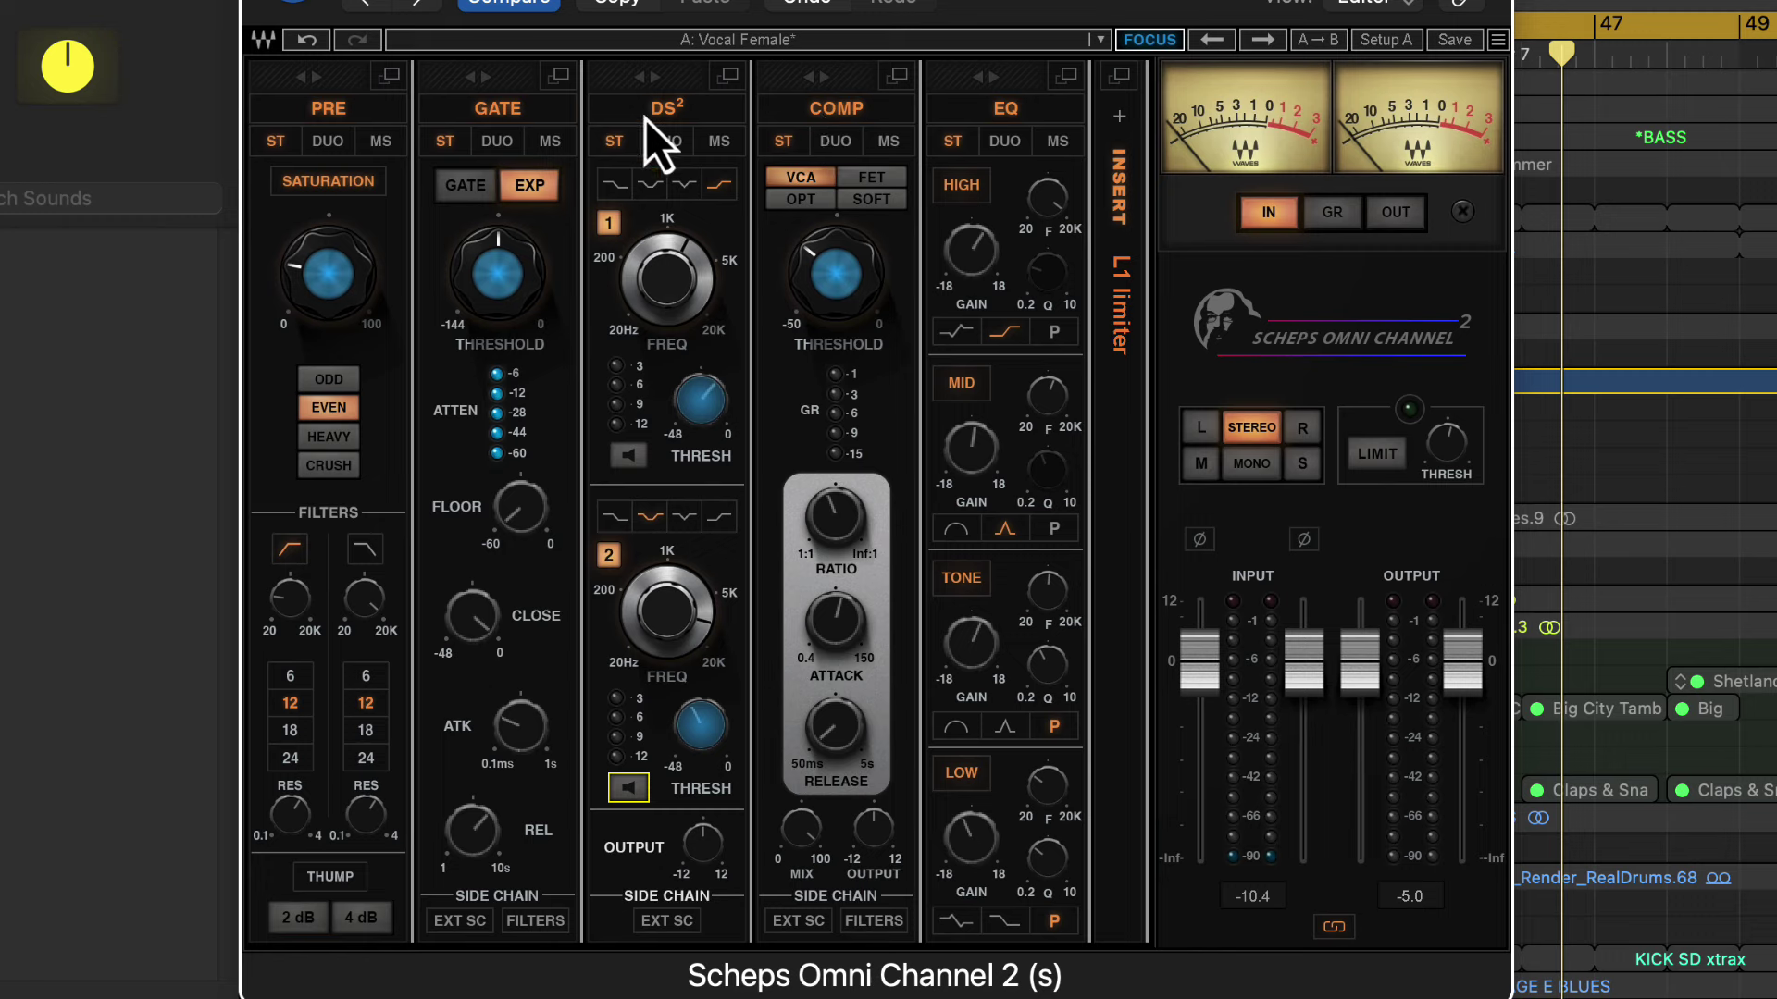
# Try the FET and SOFT compressor types in the COMP module and return it to VCA.
pyautogui.click(873, 179)
pyautogui.click(870, 200)
pyautogui.click(797, 183)
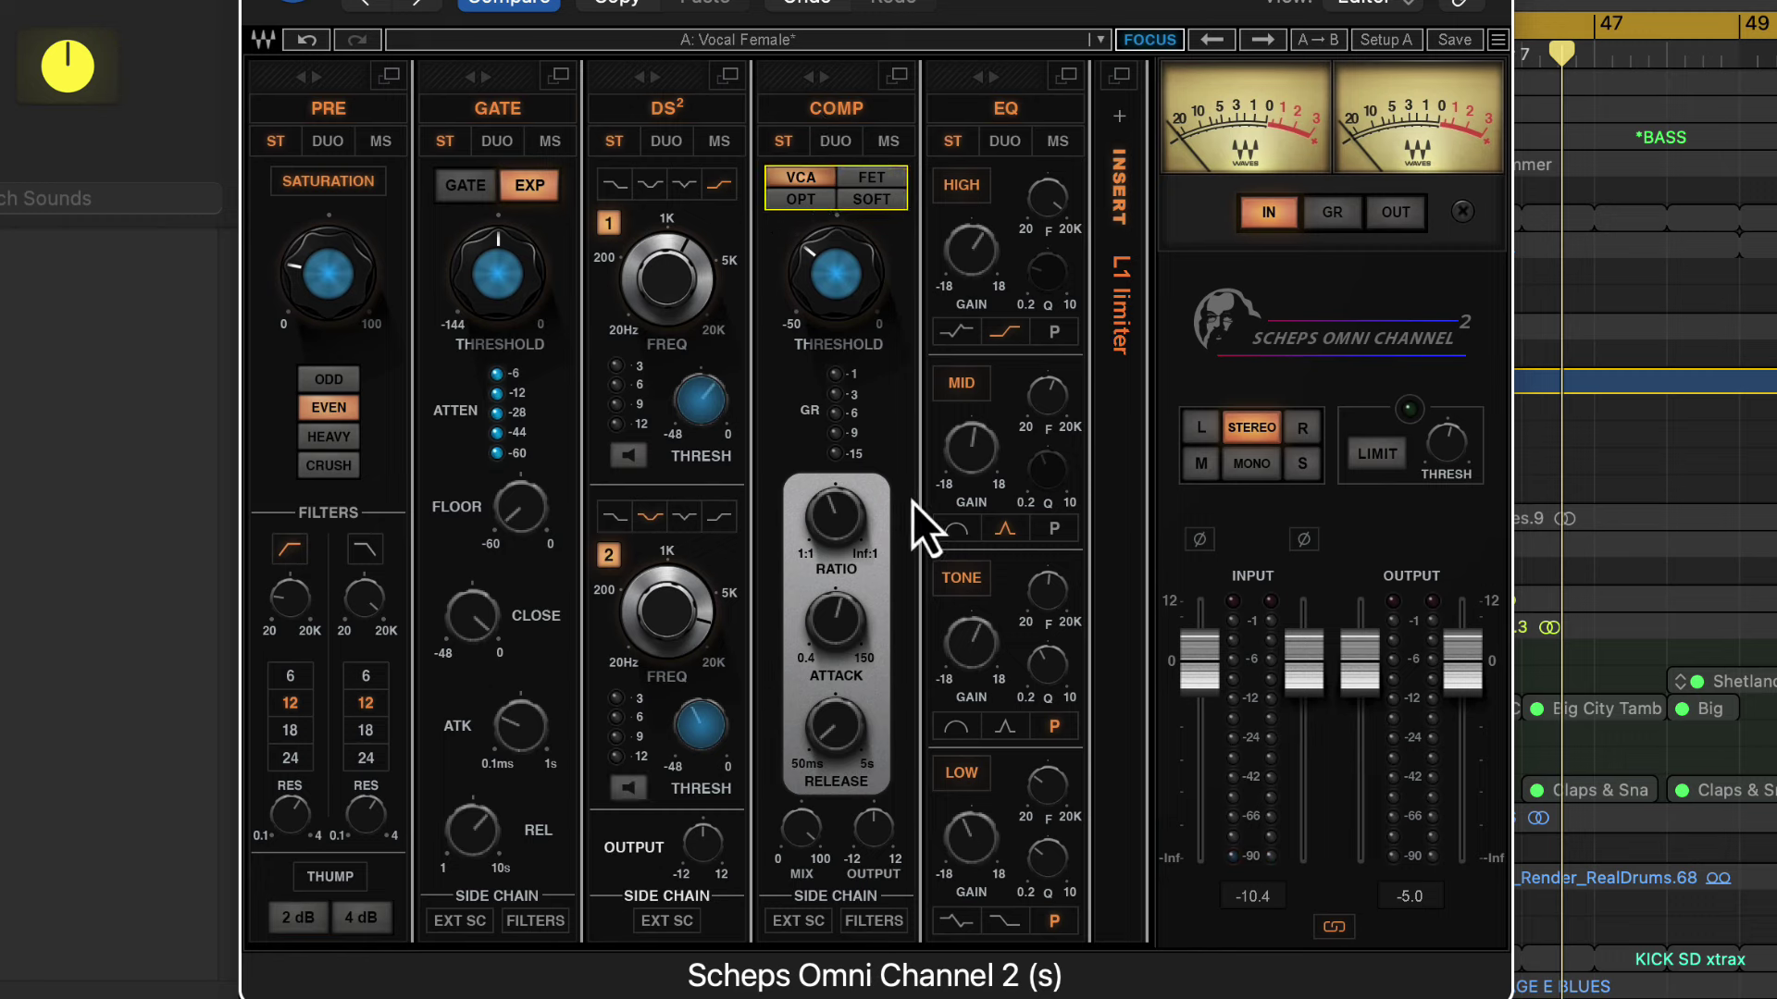
pyautogui.click(999, 531)
# Browse the Andrew Scheps factory presets and close the preset list without loading any.
pyautogui.click(802, 39)
pyautogui.moveTo(964, 488)
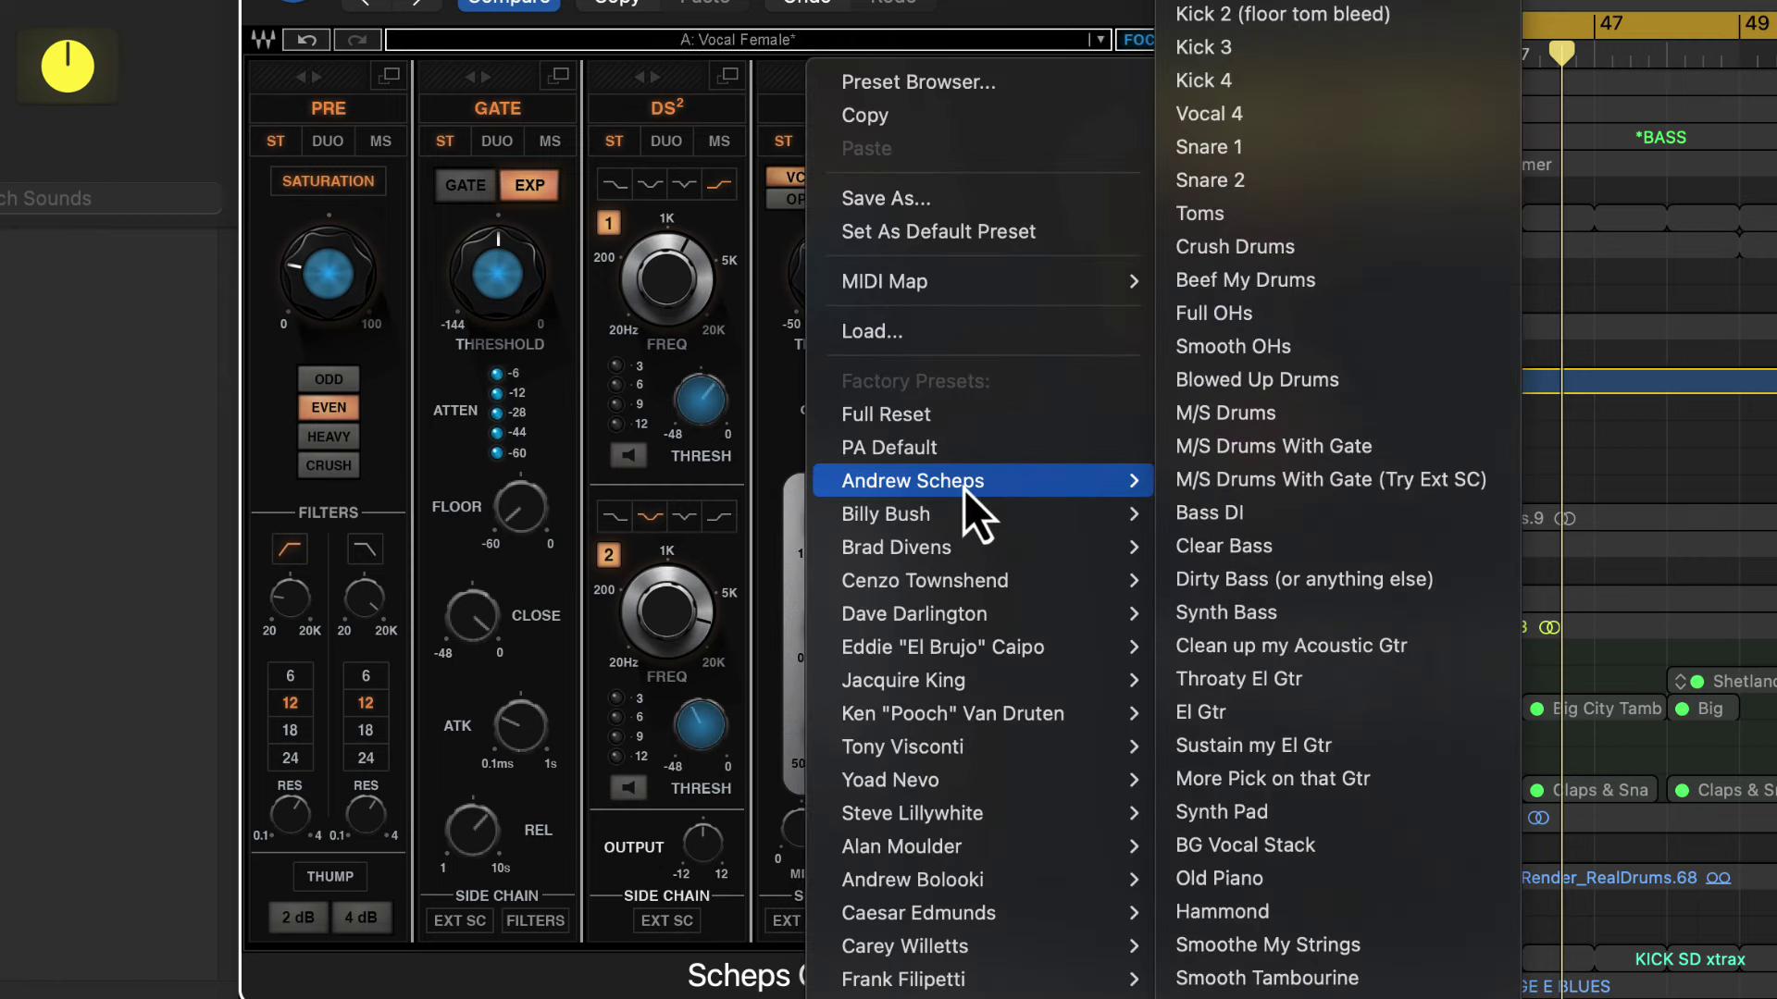
pyautogui.scroll(-6, 1292, 546)
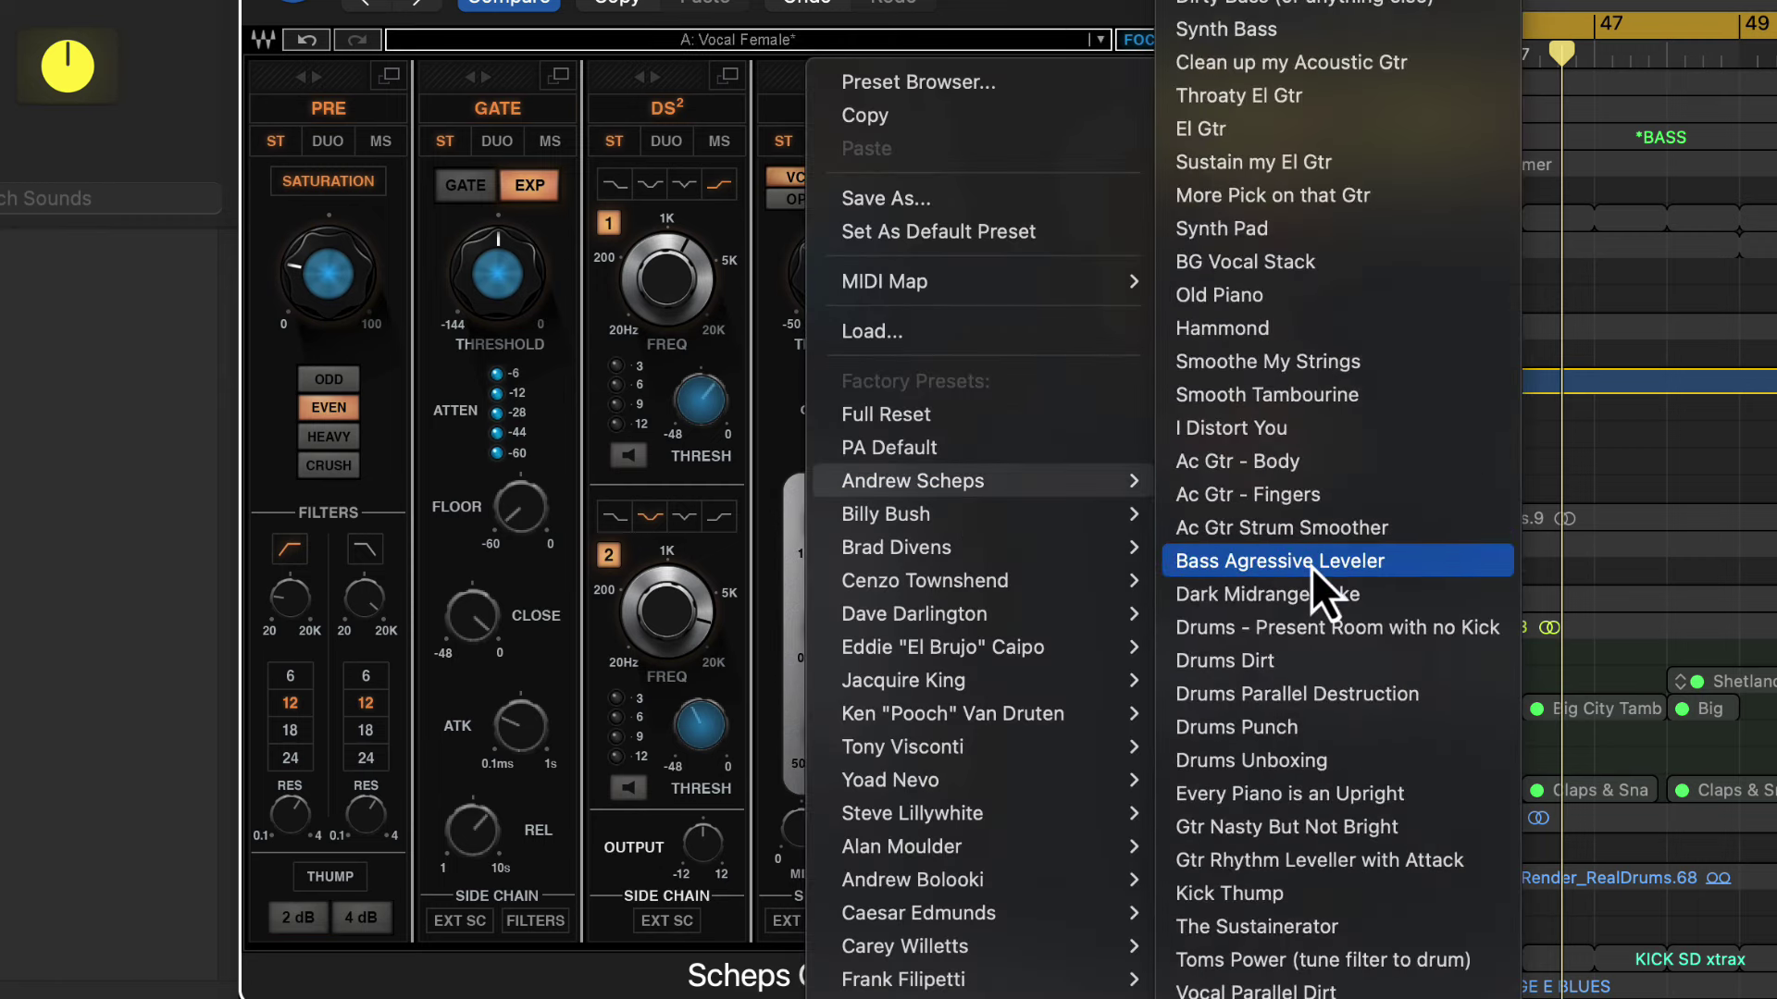
pyautogui.scroll(6, 1303, 569)
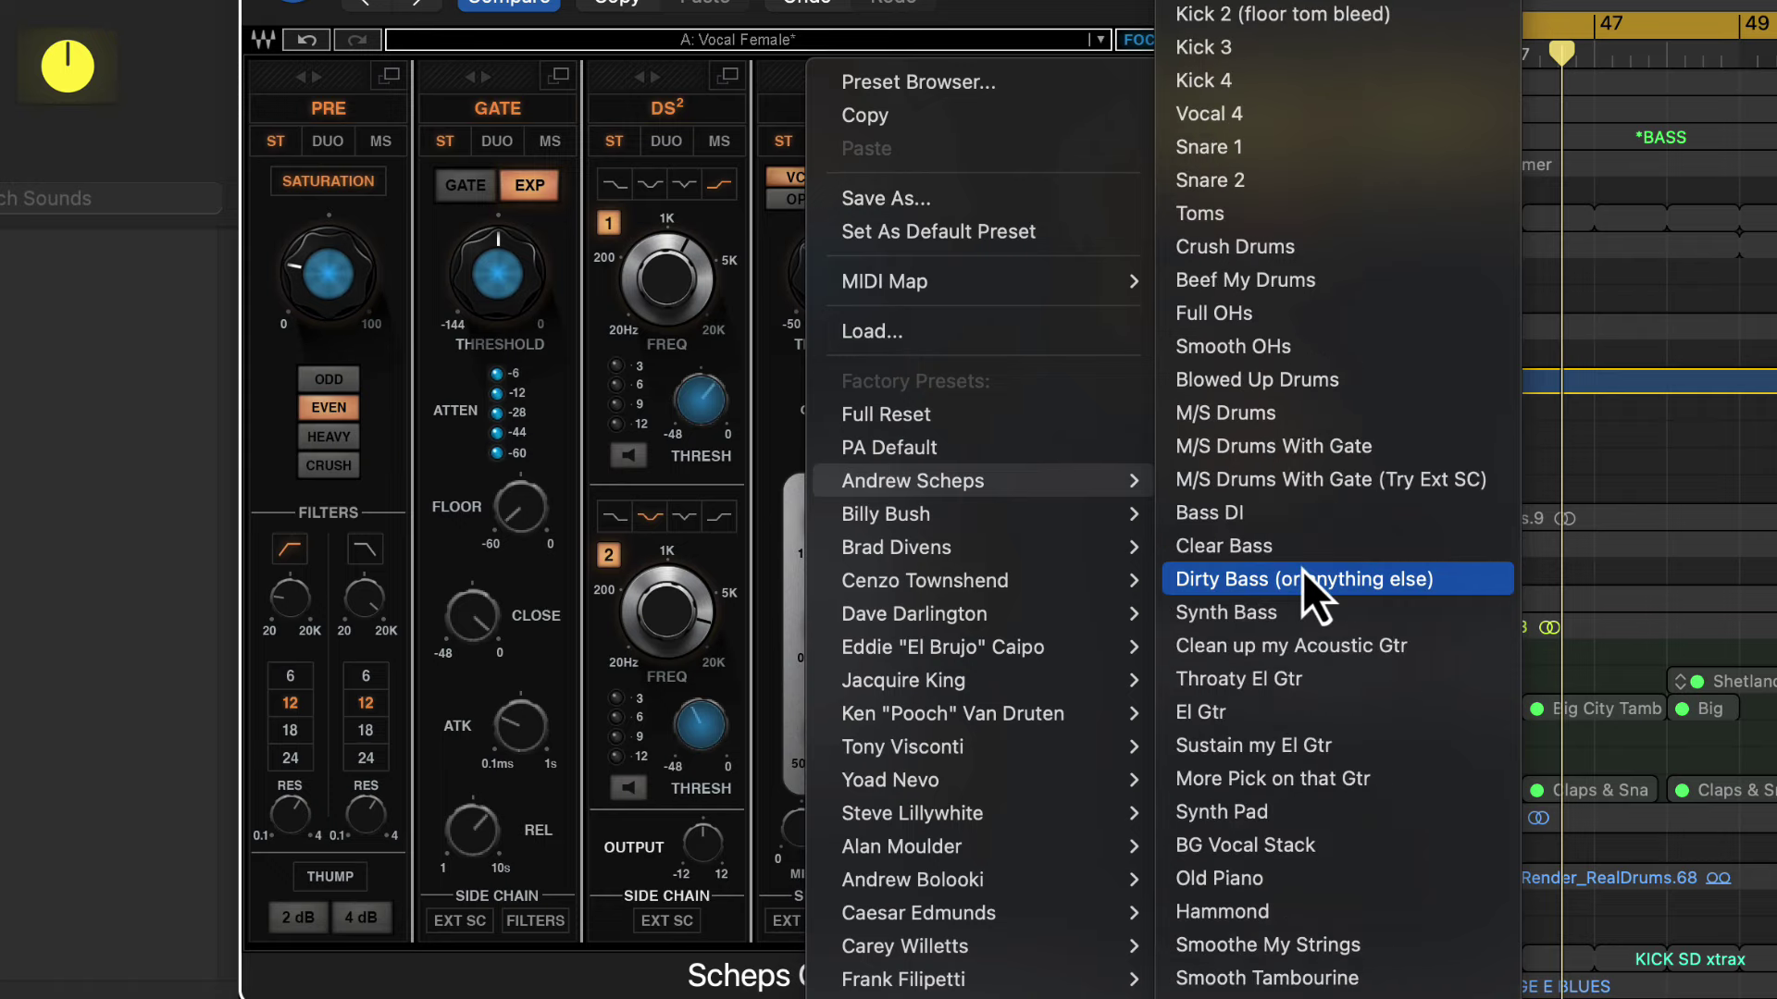
pyautogui.click(1032, 10)
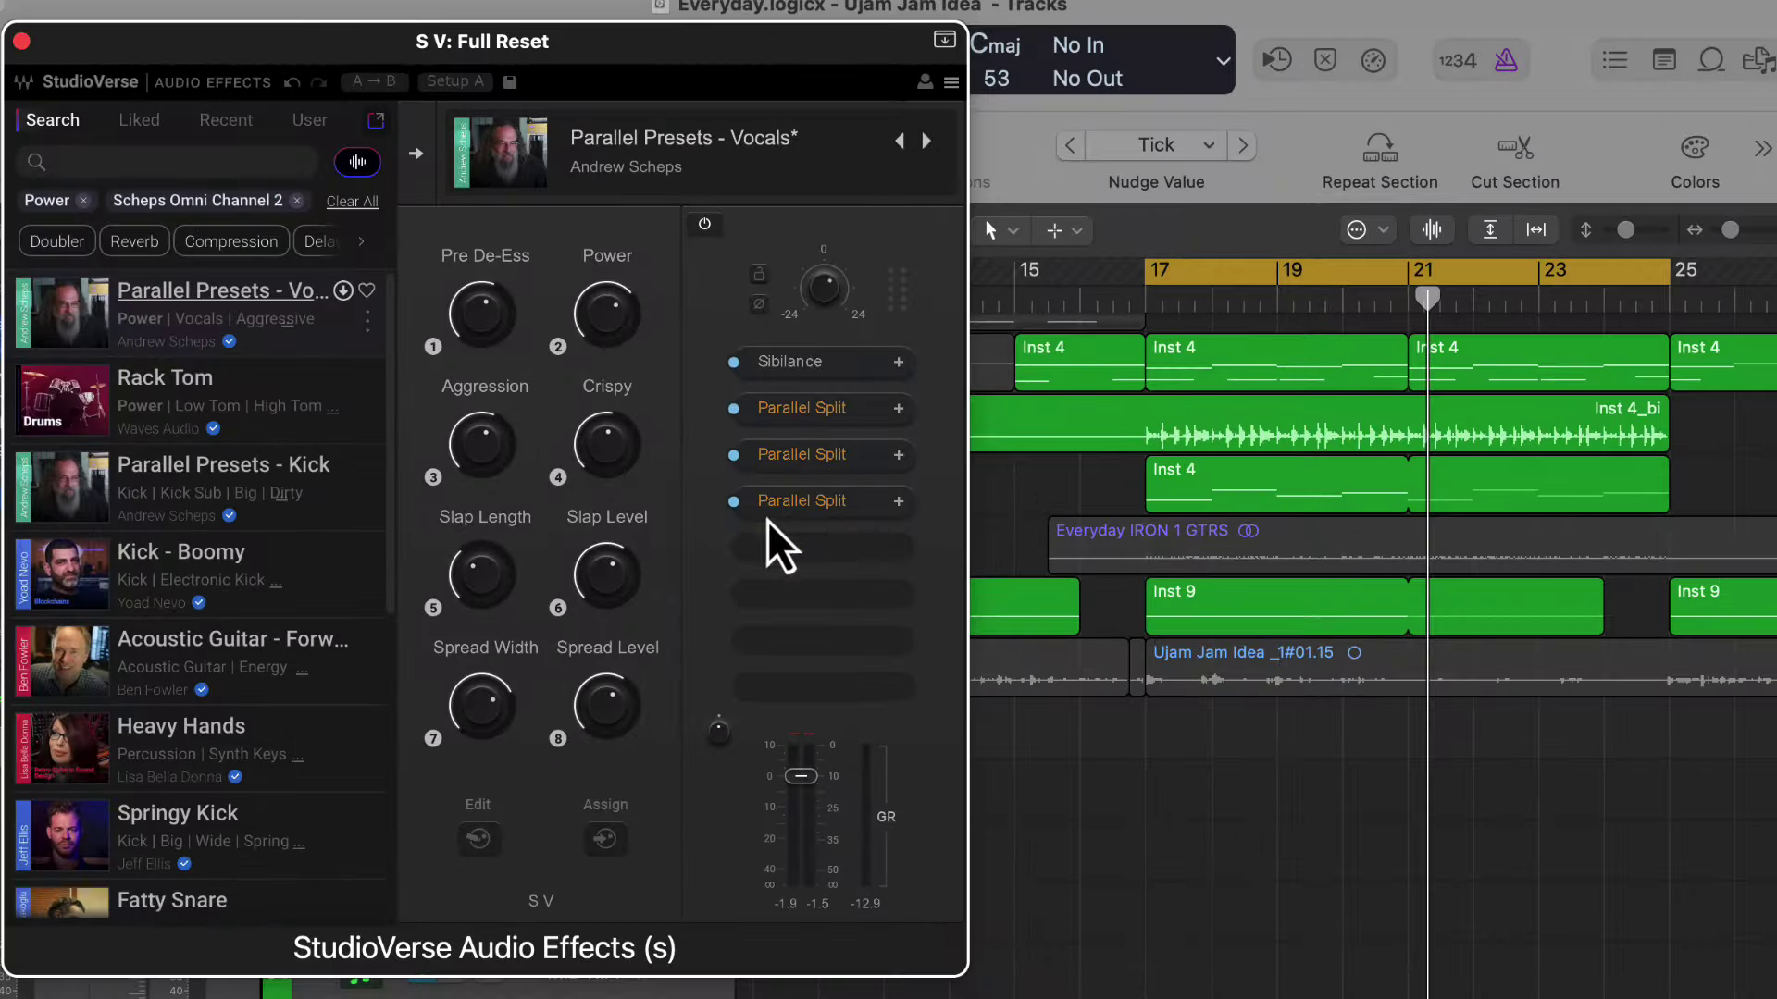
# Inspect the second Parallel Split of the Parallel Presets - Vocals chain and open its Sibilance plugin in StudioVerse Audio Effects.
pyautogui.click(823, 459)
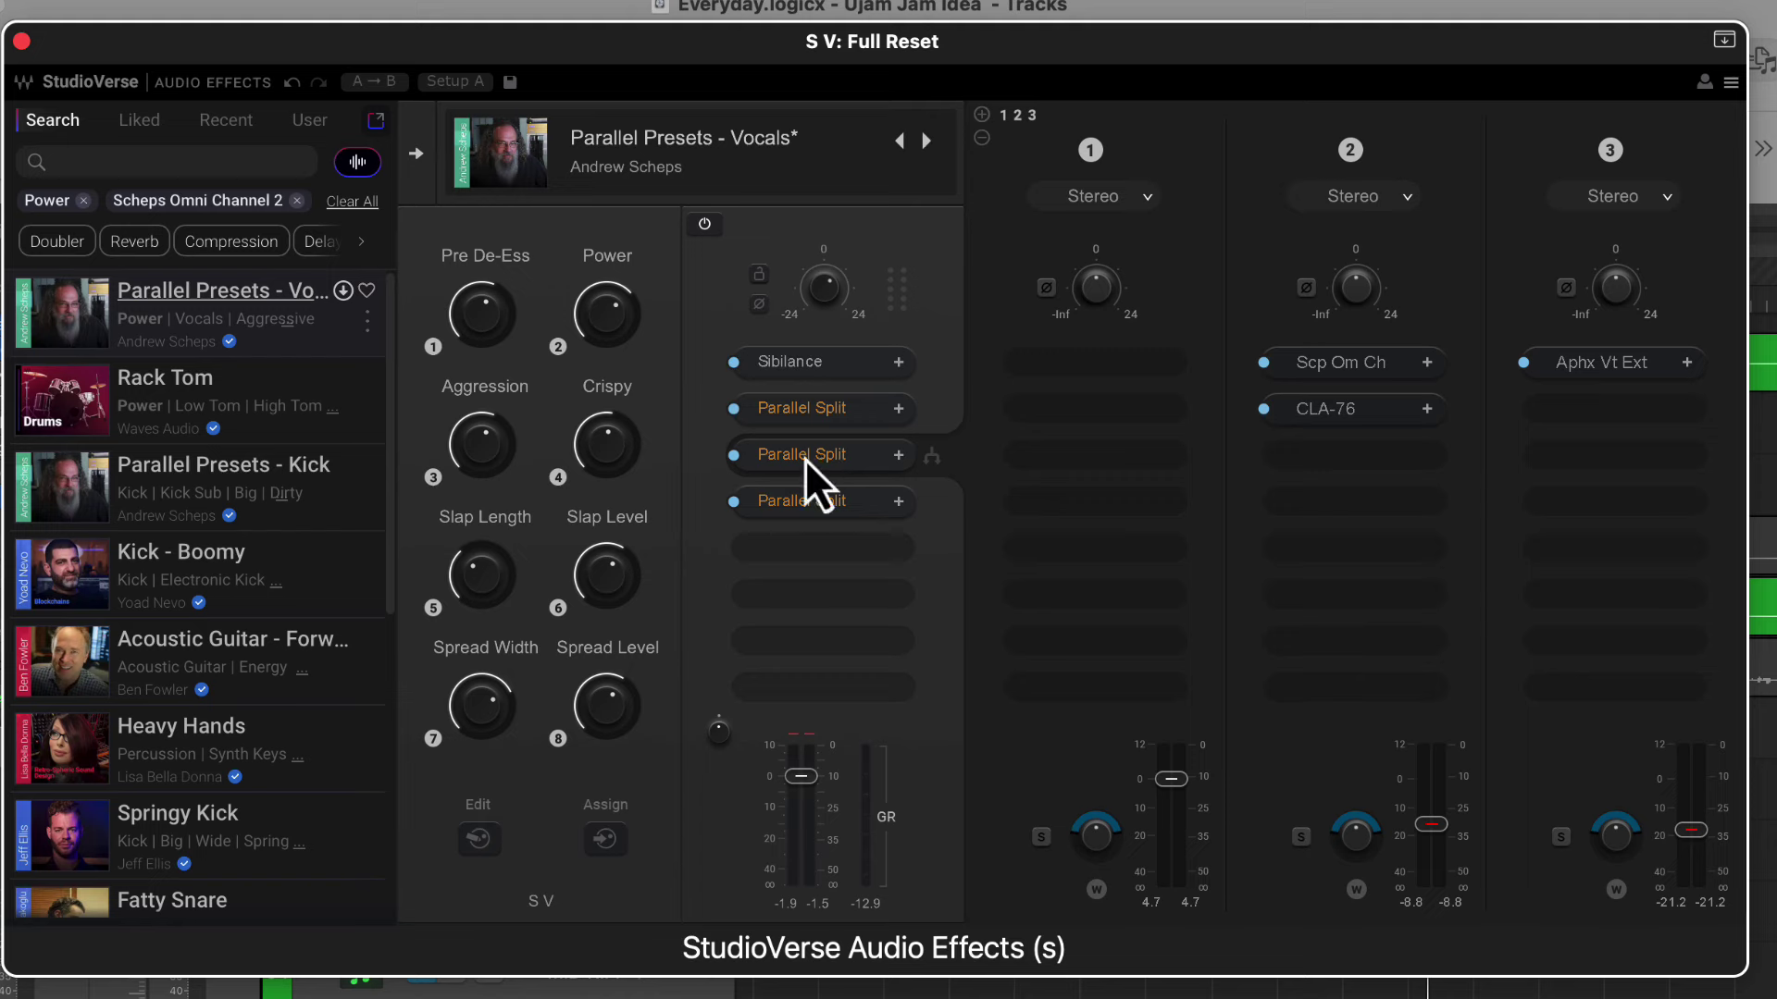
pyautogui.click(822, 370)
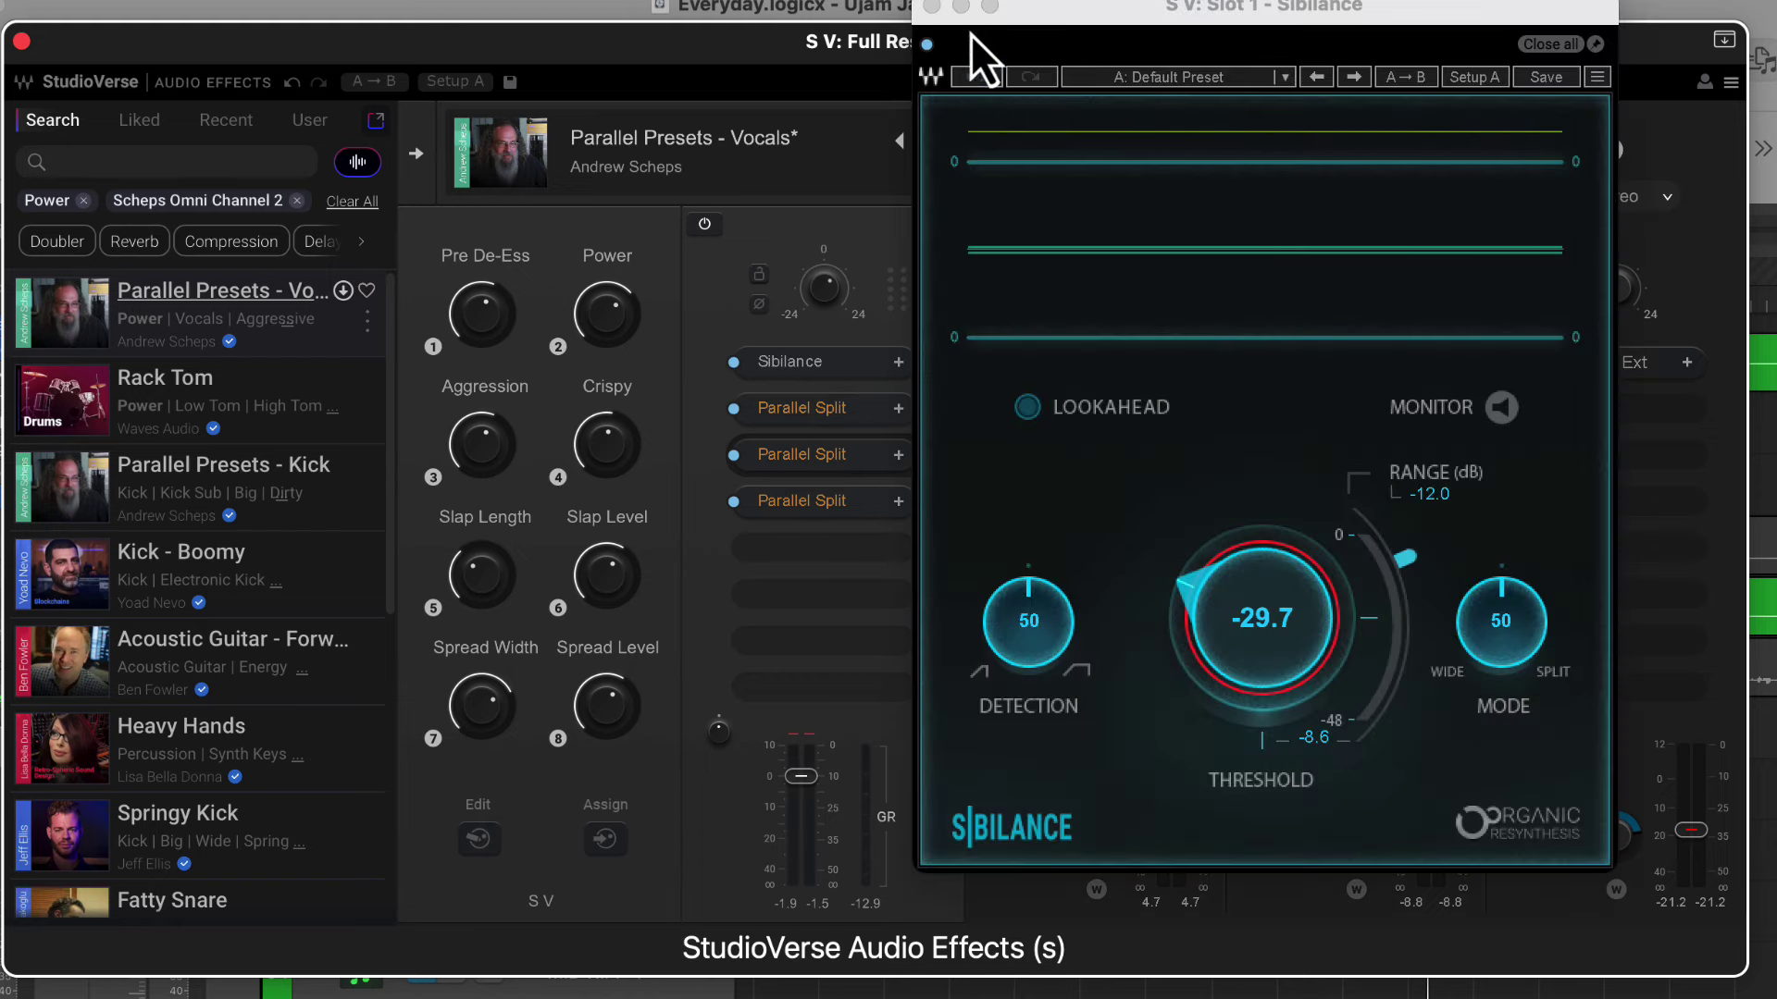
# Close Sibilance, go through the first two Parallel Splits, and inspect the Scheps Omni Channel 2 in the second split's chain 2.
pyautogui.click(930, 6)
pyautogui.click(850, 409)
pyautogui.click(823, 457)
pyautogui.click(1344, 368)
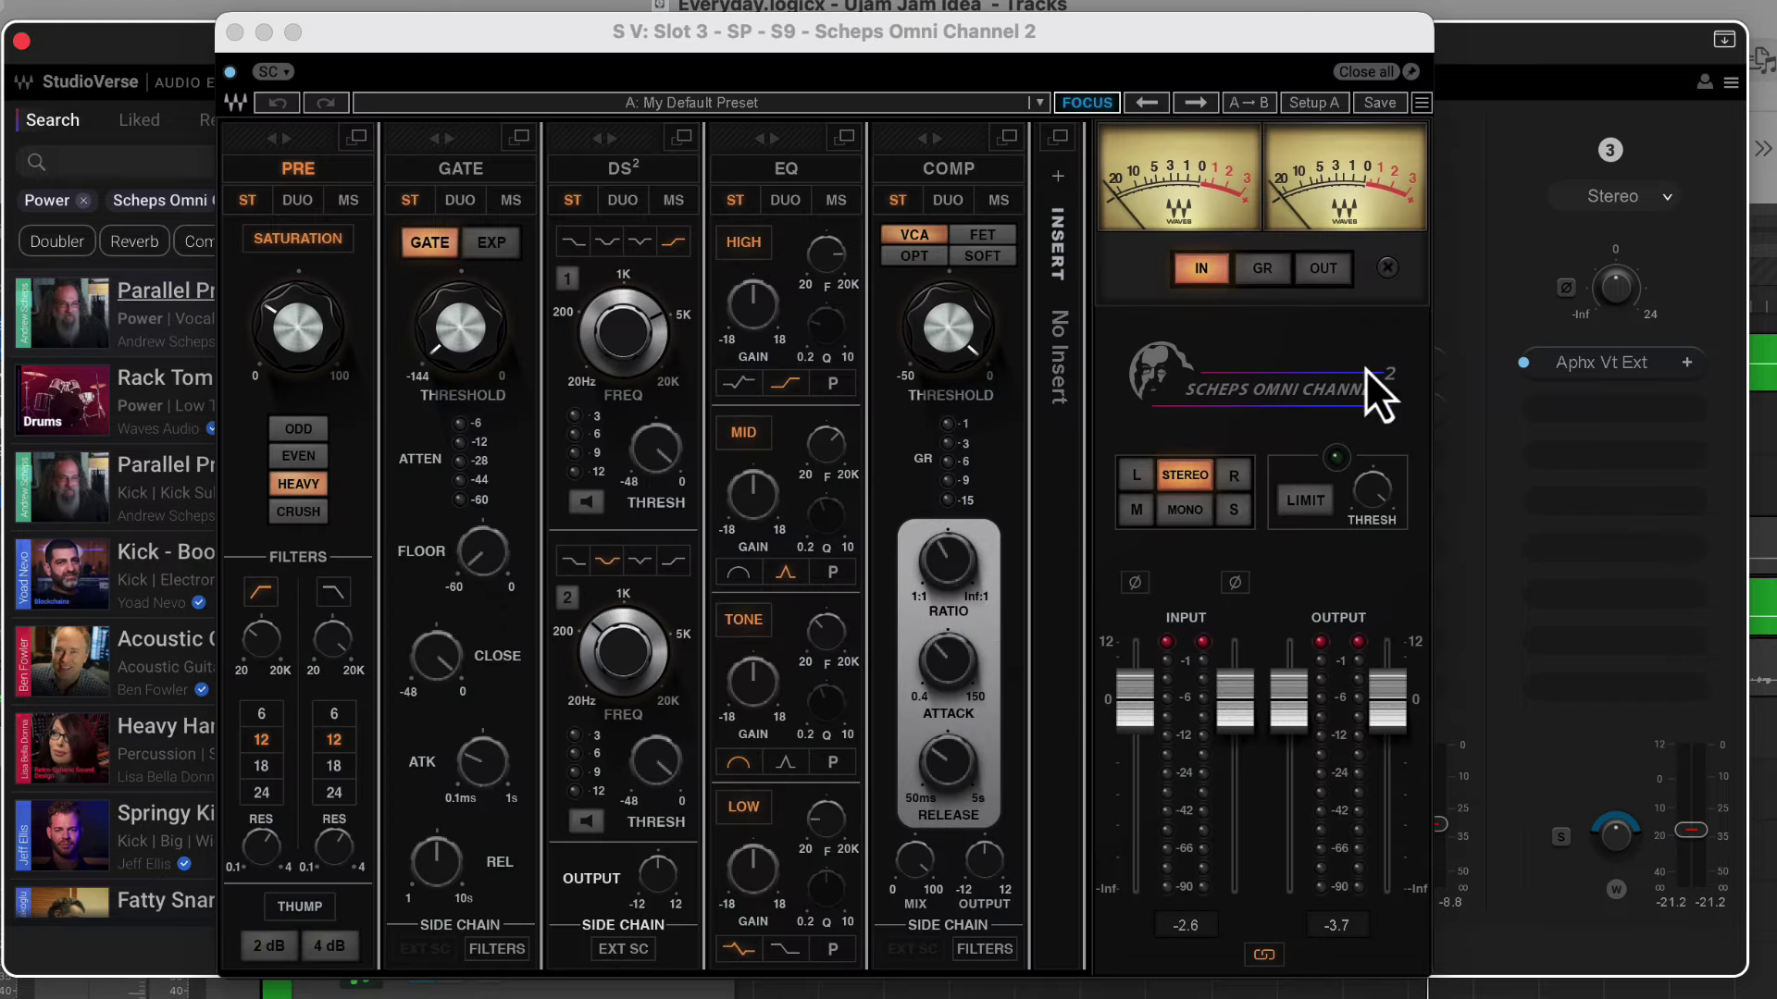
pyautogui.click(235, 33)
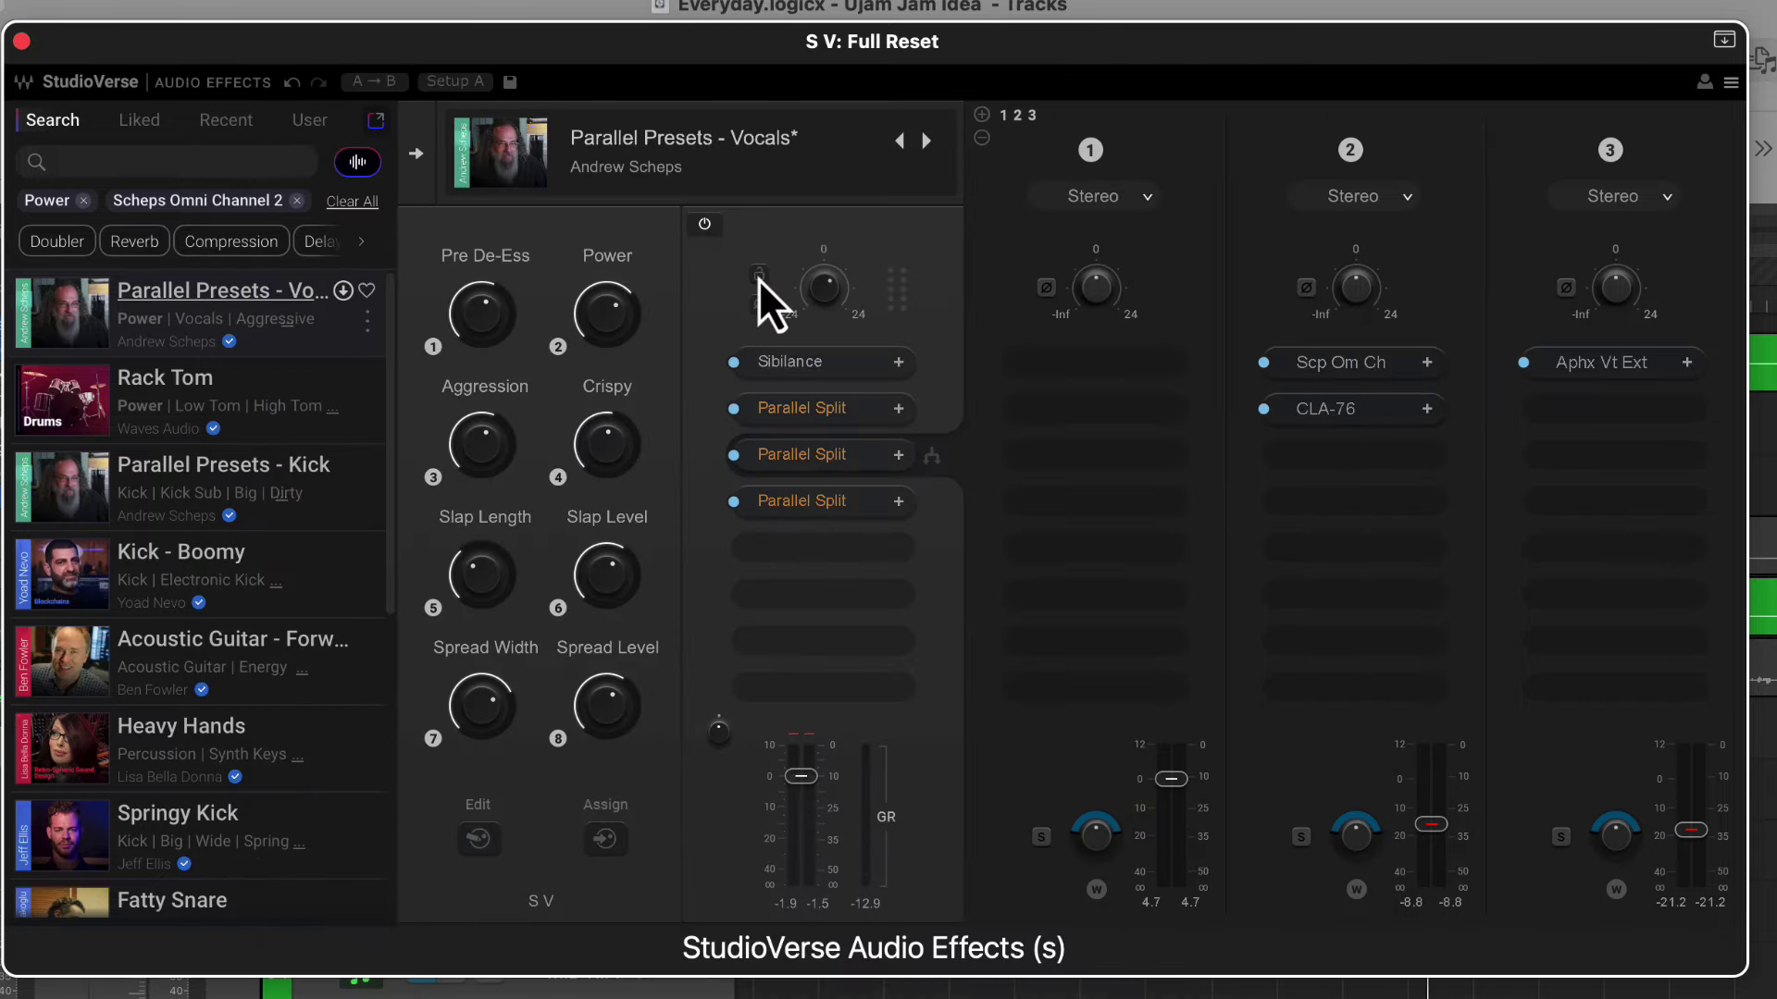
pyautogui.click(765, 368)
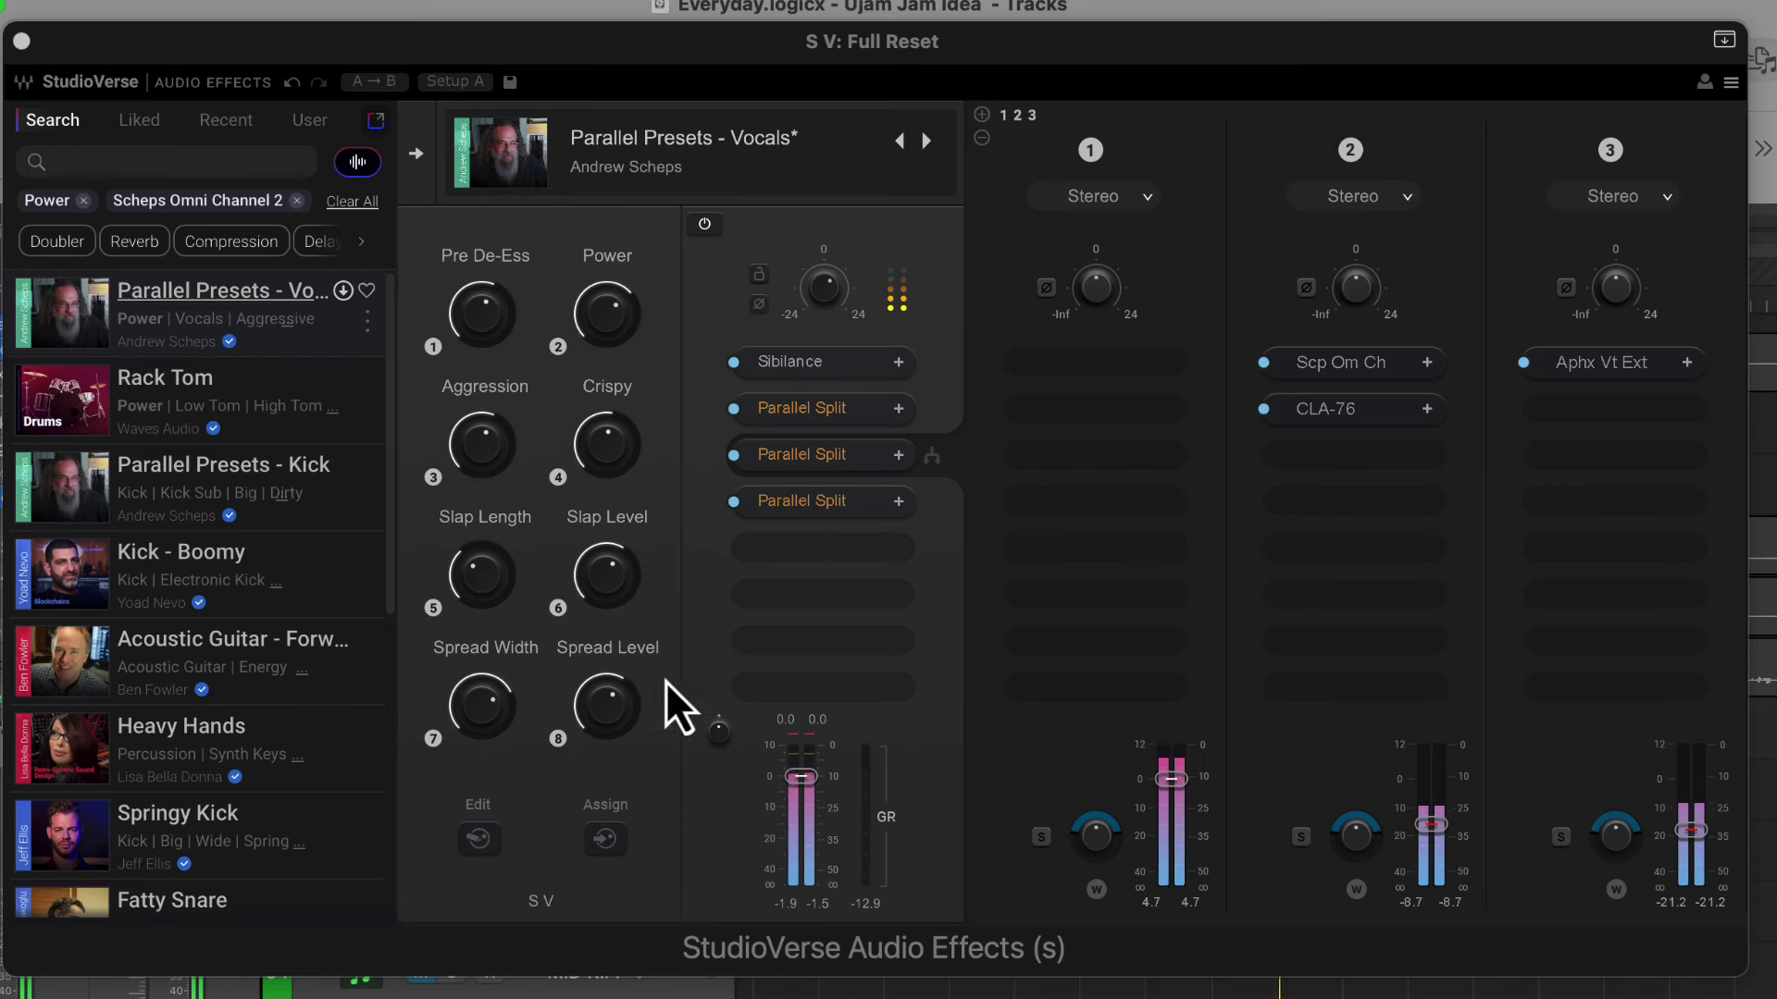
# Show the third Parallel Split and examine its H-Delay and Doubler4 plugins in turn, closing each one.
pyautogui.click(818, 502)
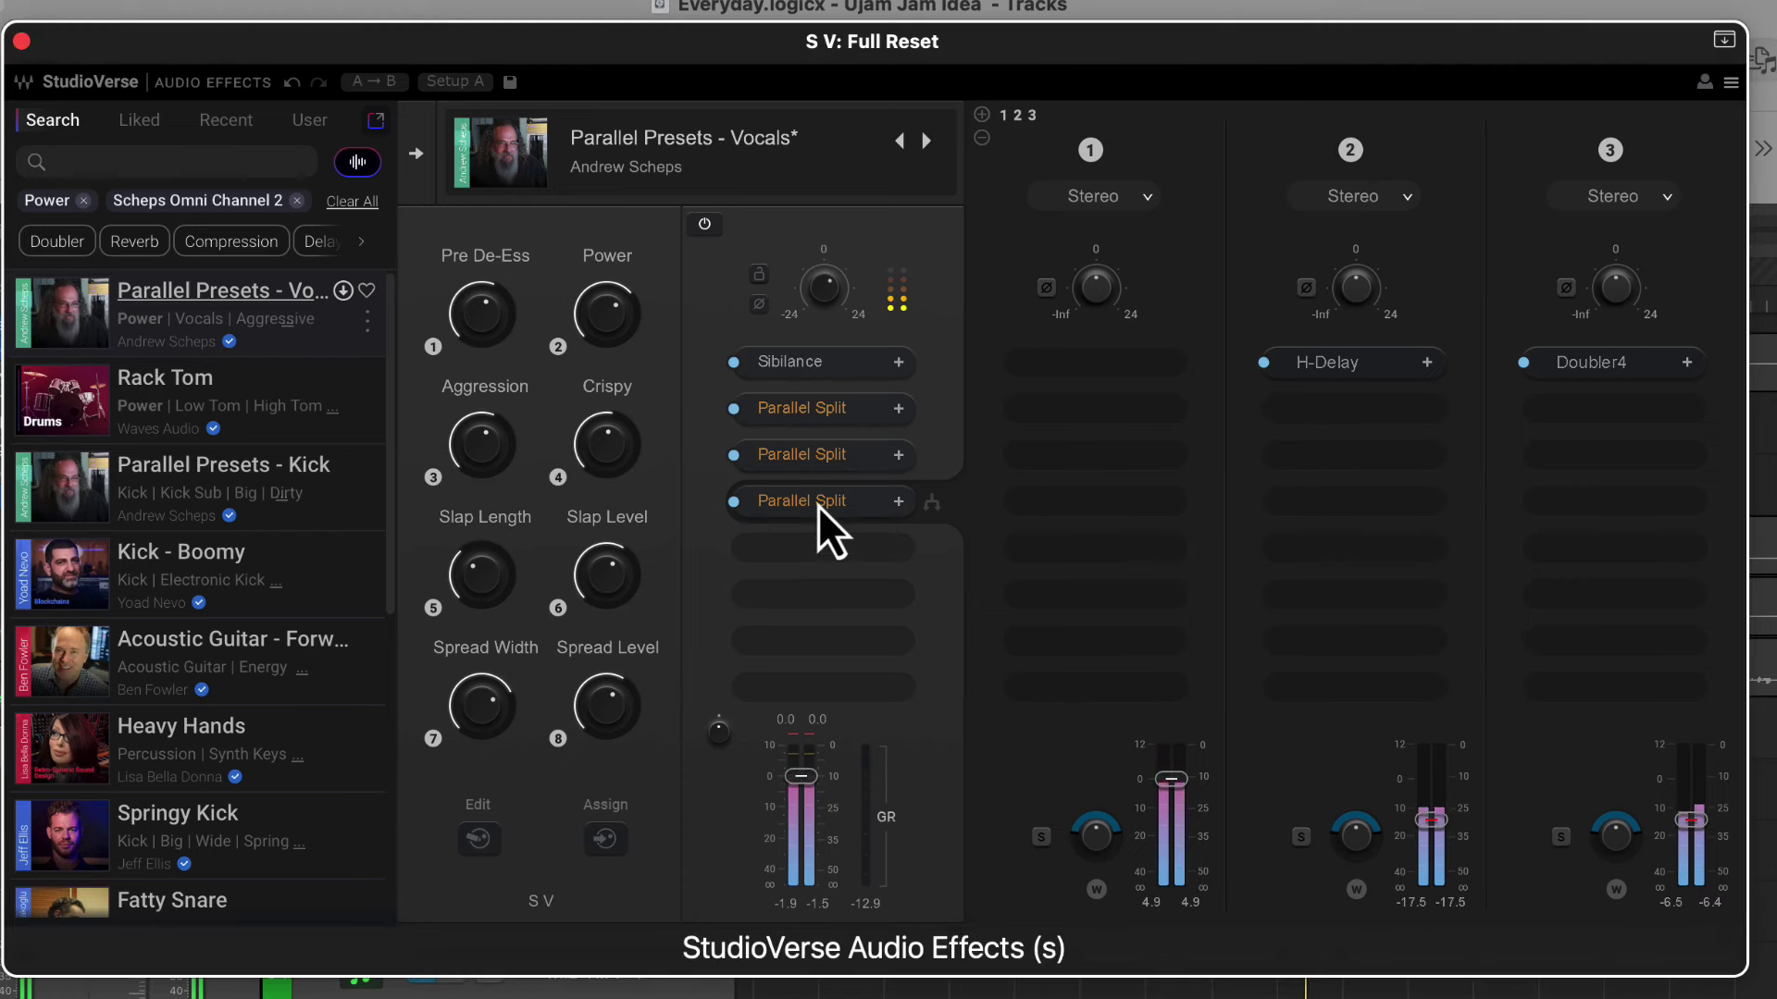
pyautogui.click(1326, 366)
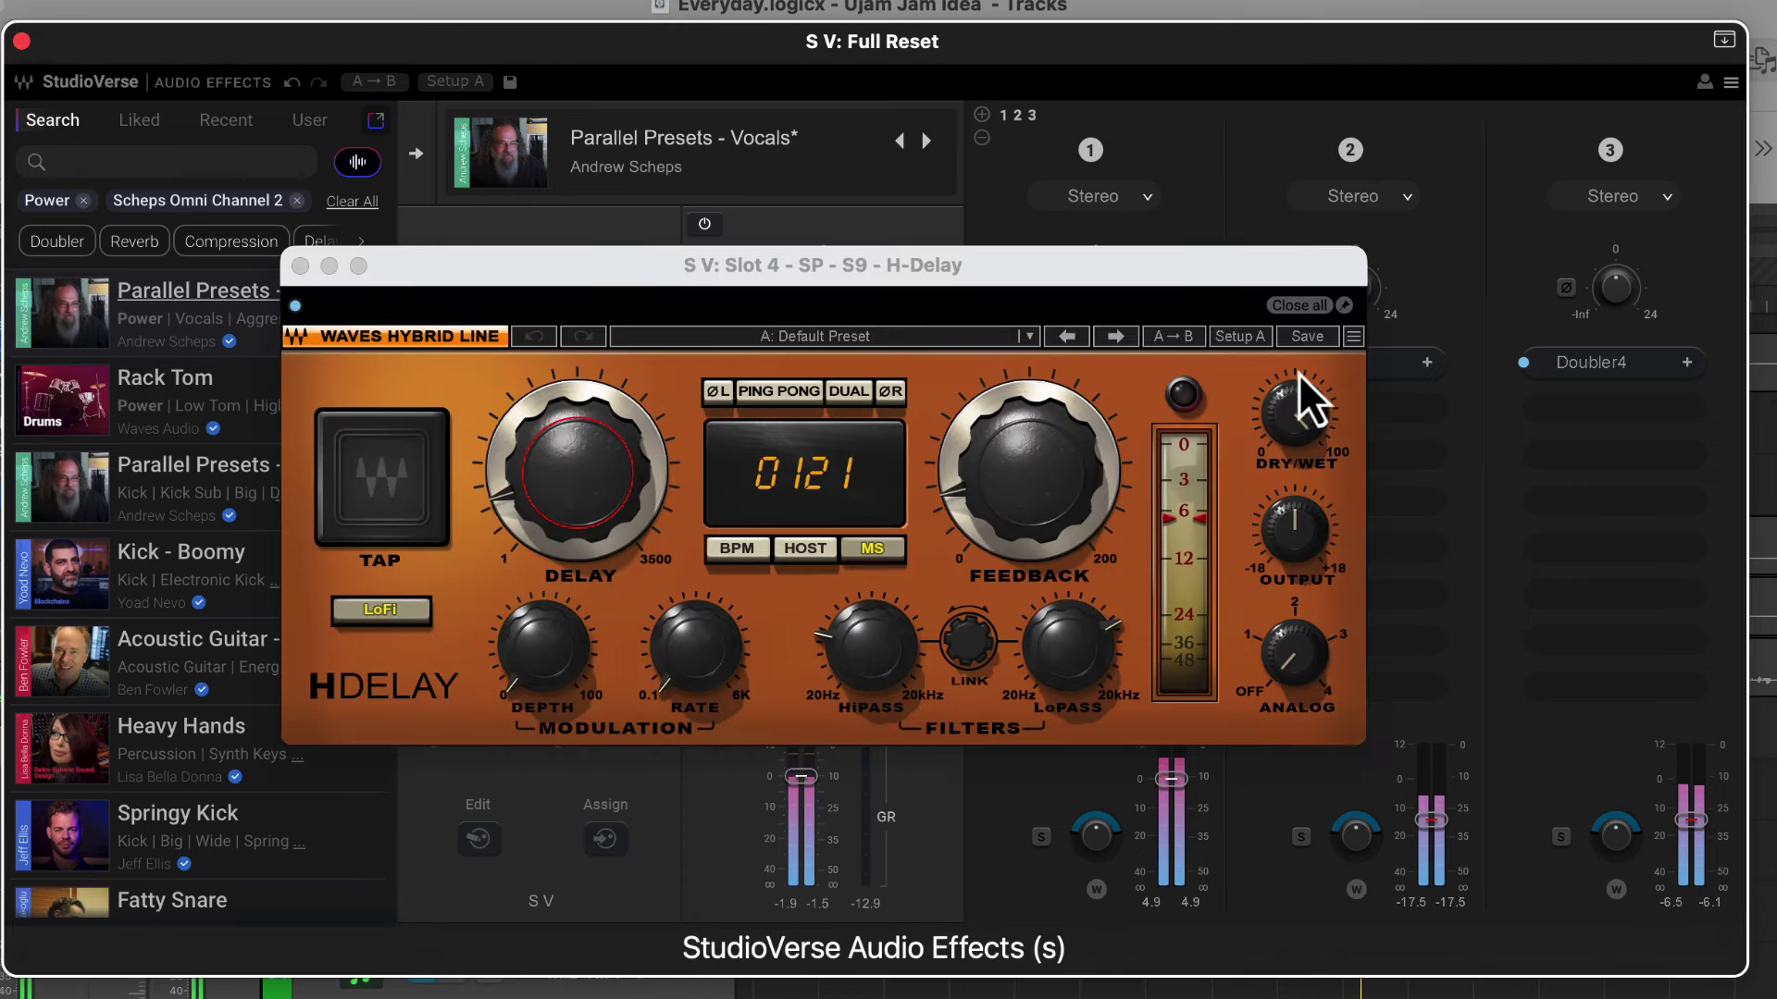
pyautogui.click(300, 266)
pyautogui.click(1597, 359)
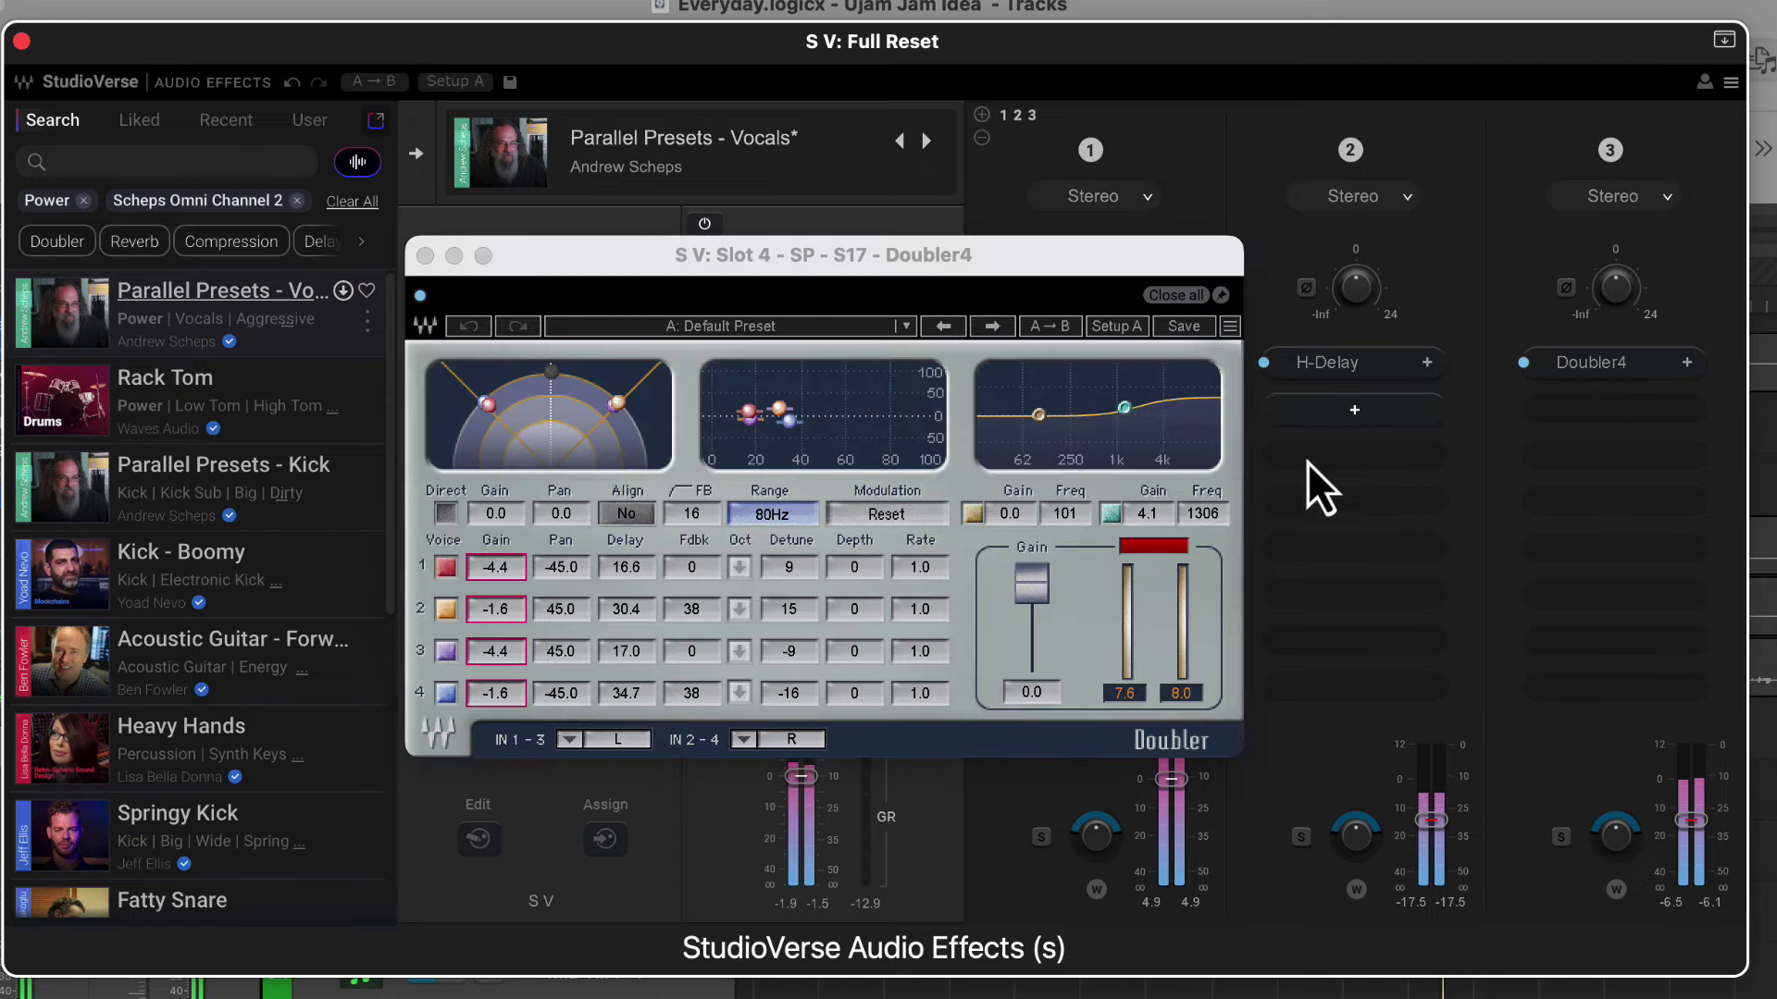
pyautogui.click(425, 255)
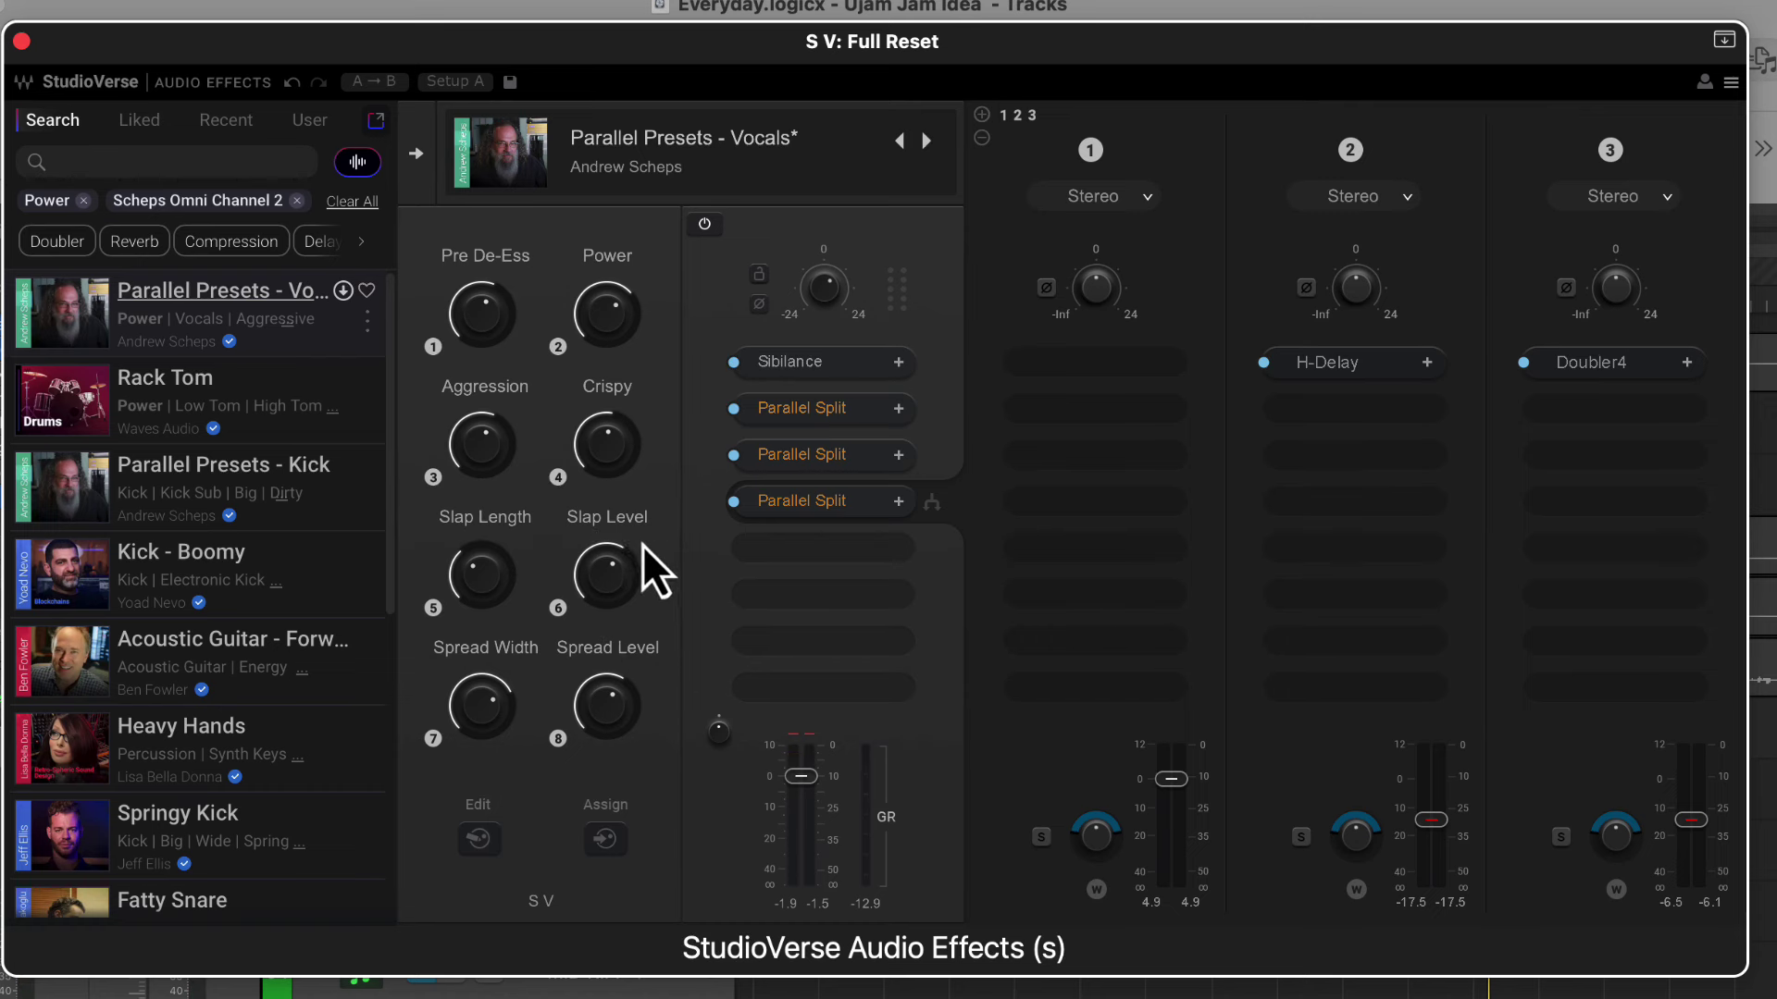
# Raise the Crispy macro to about -2.9 and vary the Slap Level and neighbouring macro knobs of the vocal chain.
pyautogui.moveTo(609, 596); pyautogui.dragTo(608, 685)
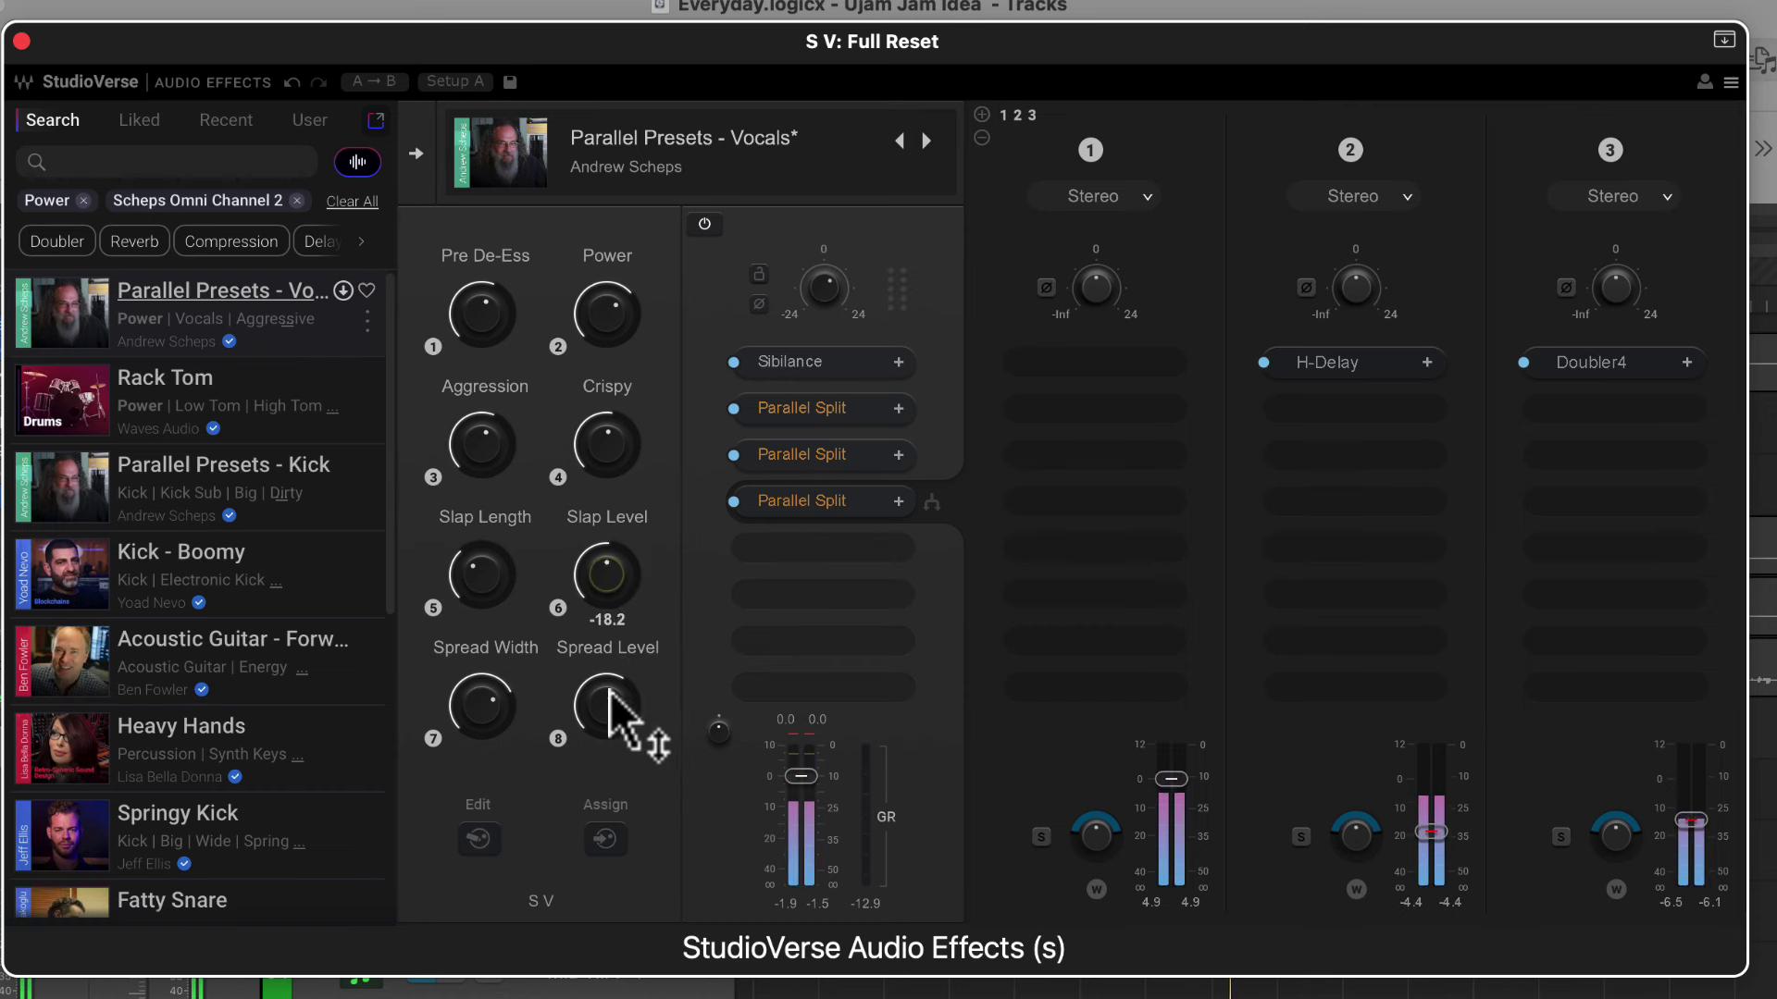
pyautogui.moveTo(603, 444); pyautogui.dragTo(564, 148)
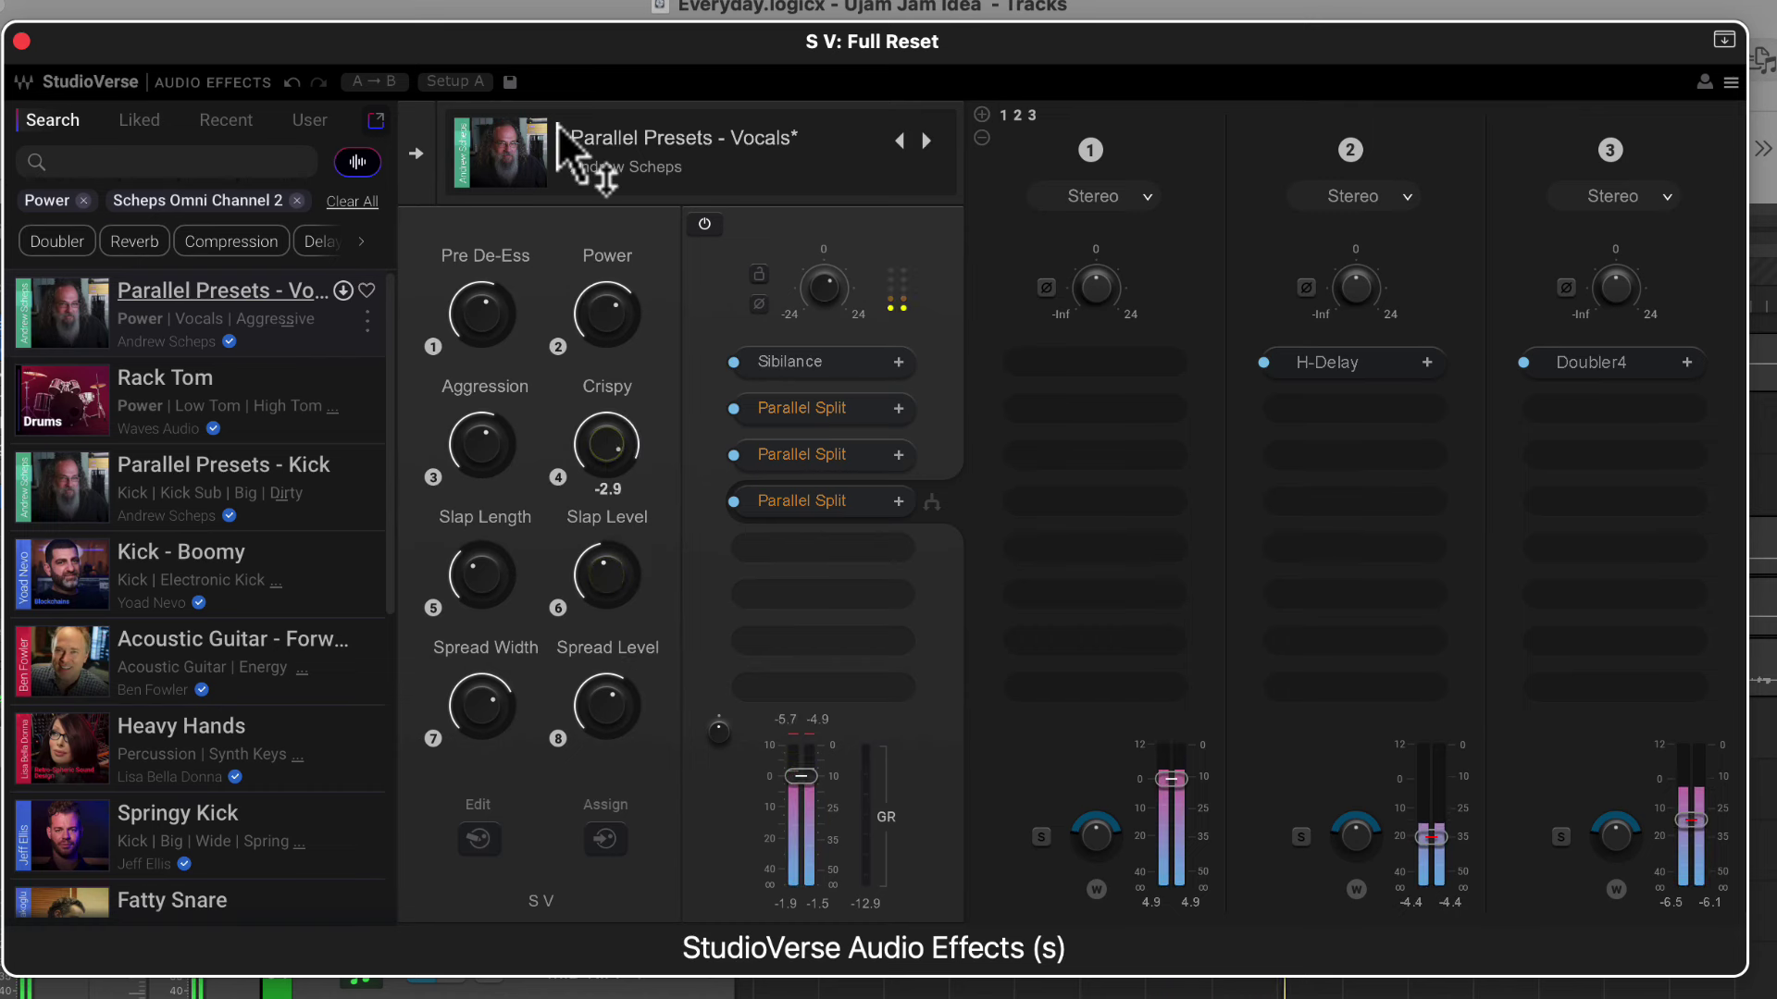
pyautogui.moveTo(488, 380)
pyautogui.moveTo(486, 370); pyautogui.dragTo(446, 591)
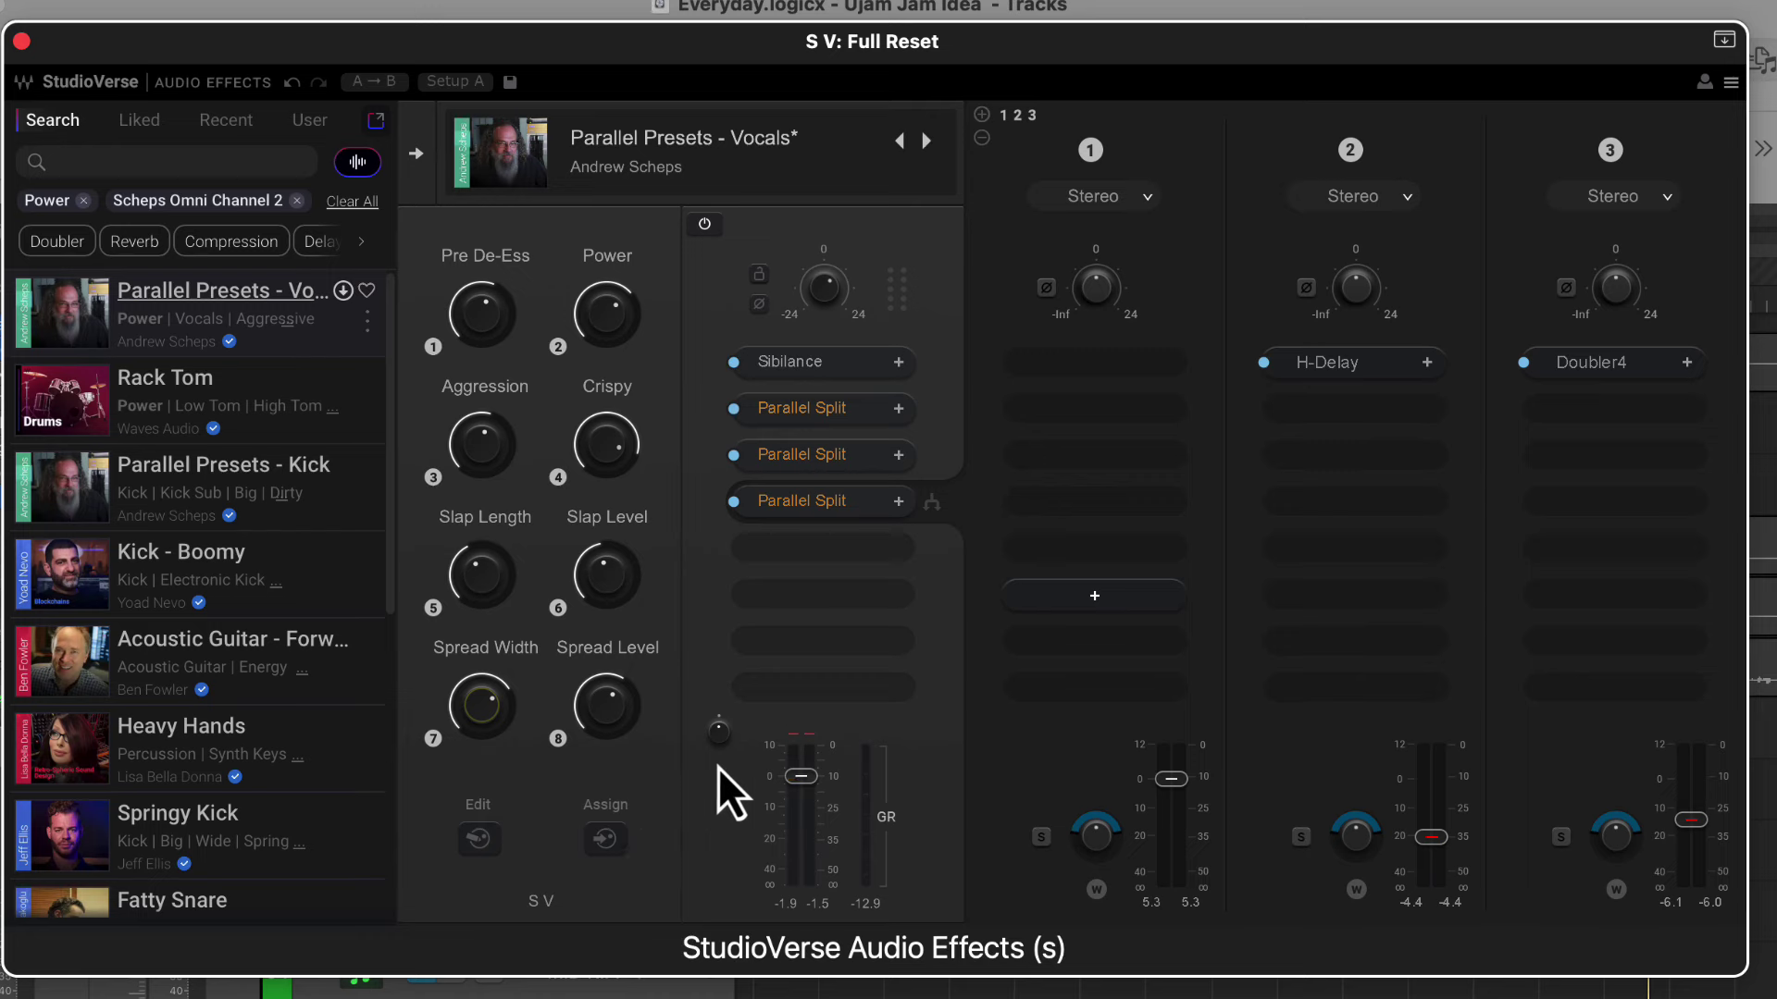
# Reopen H-Delay and Doubler4 in the third Parallel Split to check their settings after the macro changes, closing each one.
pyautogui.click(1323, 375)
pyautogui.moveTo(428, 283); pyautogui.dragTo(896, 318)
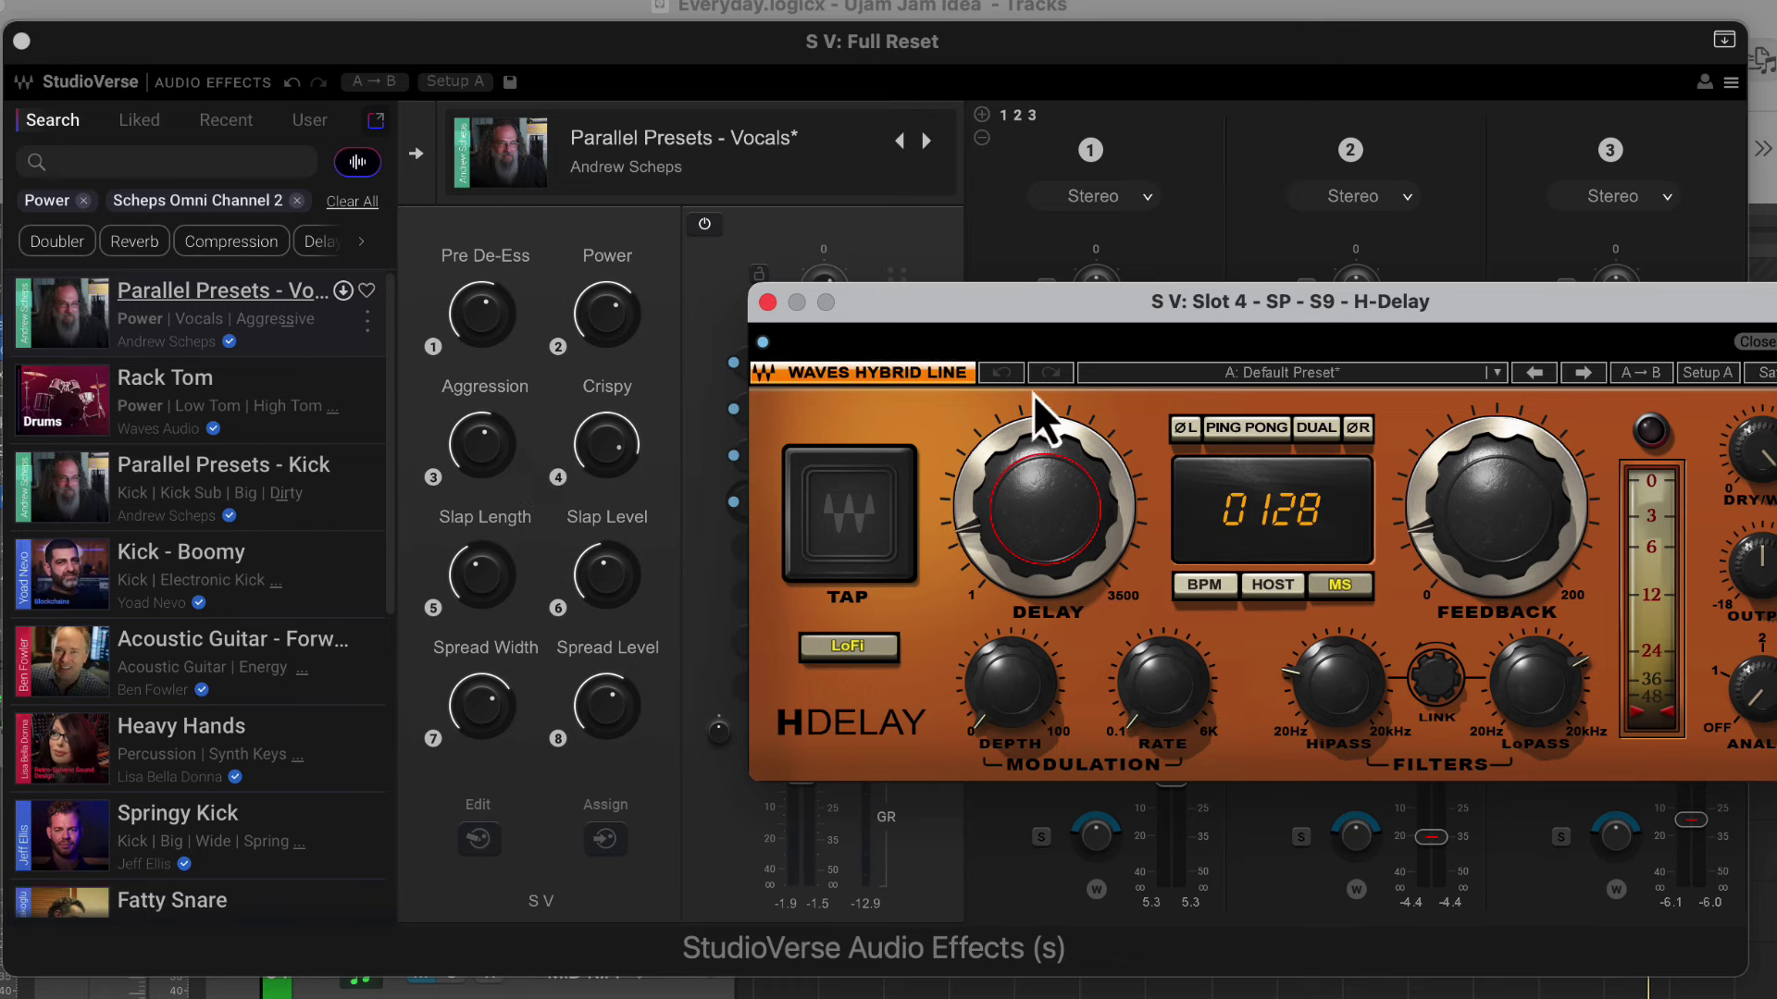
pyautogui.moveTo(899, 303); pyautogui.dragTo(462, 233)
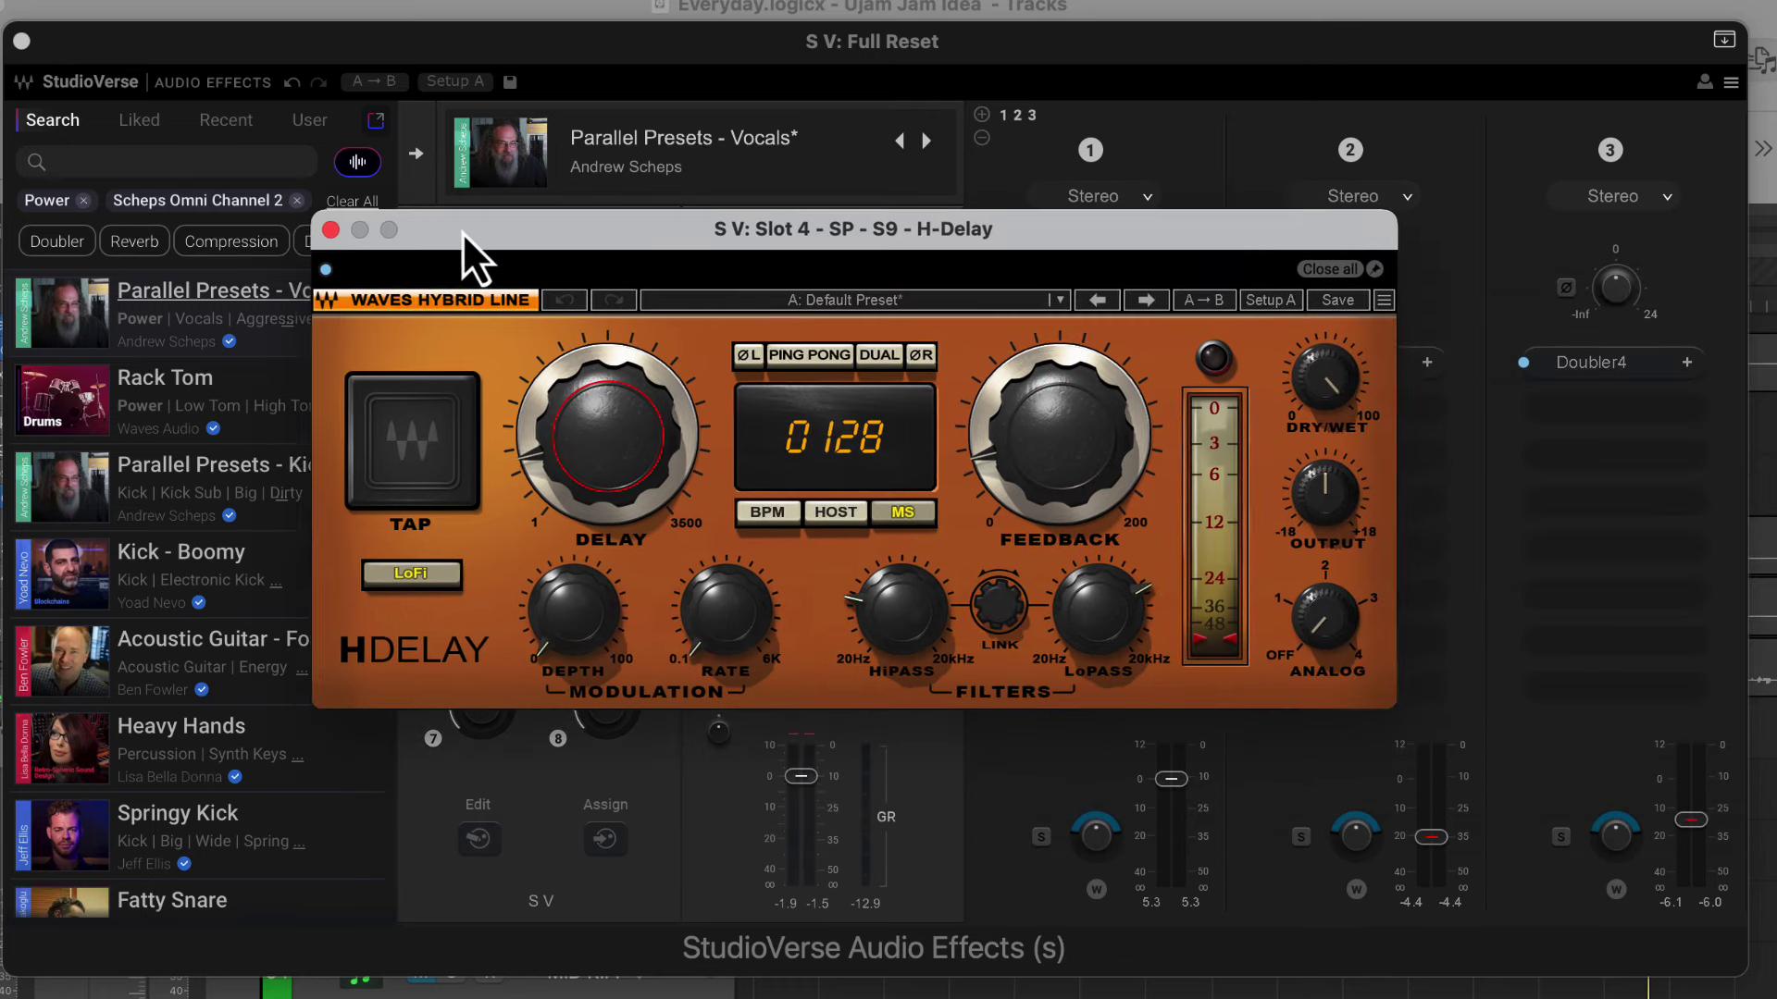
pyautogui.click(330, 229)
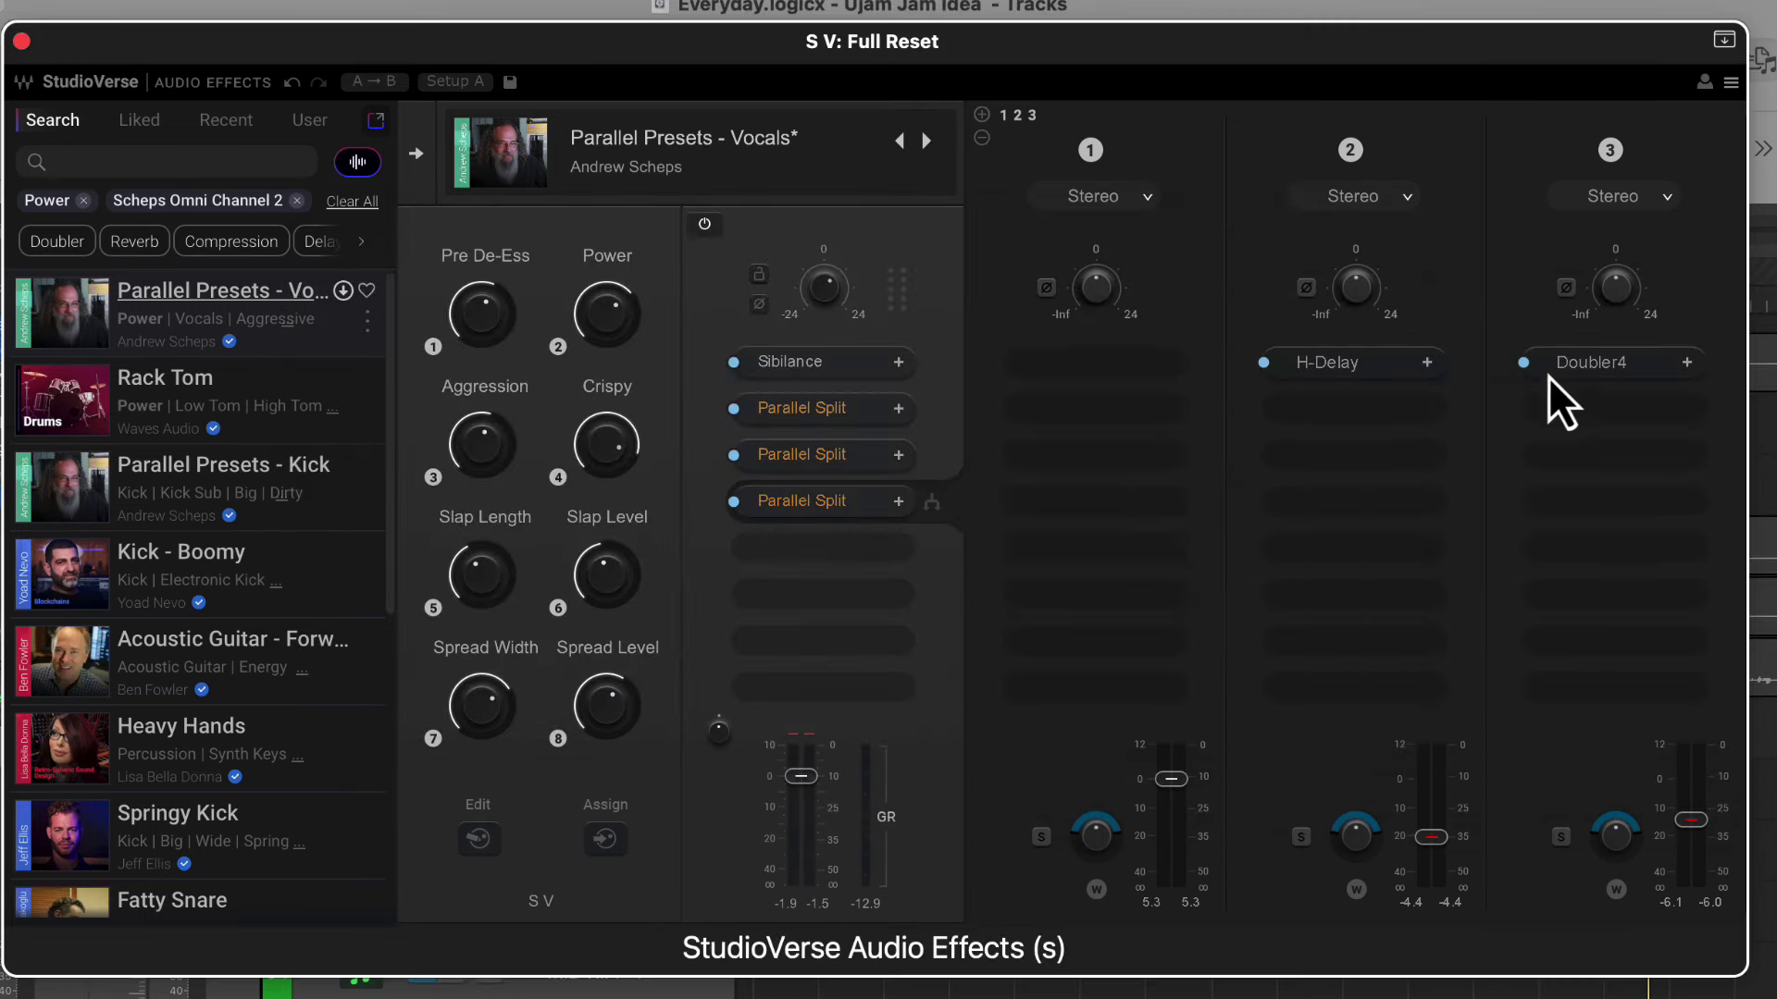
pyautogui.click(1586, 371)
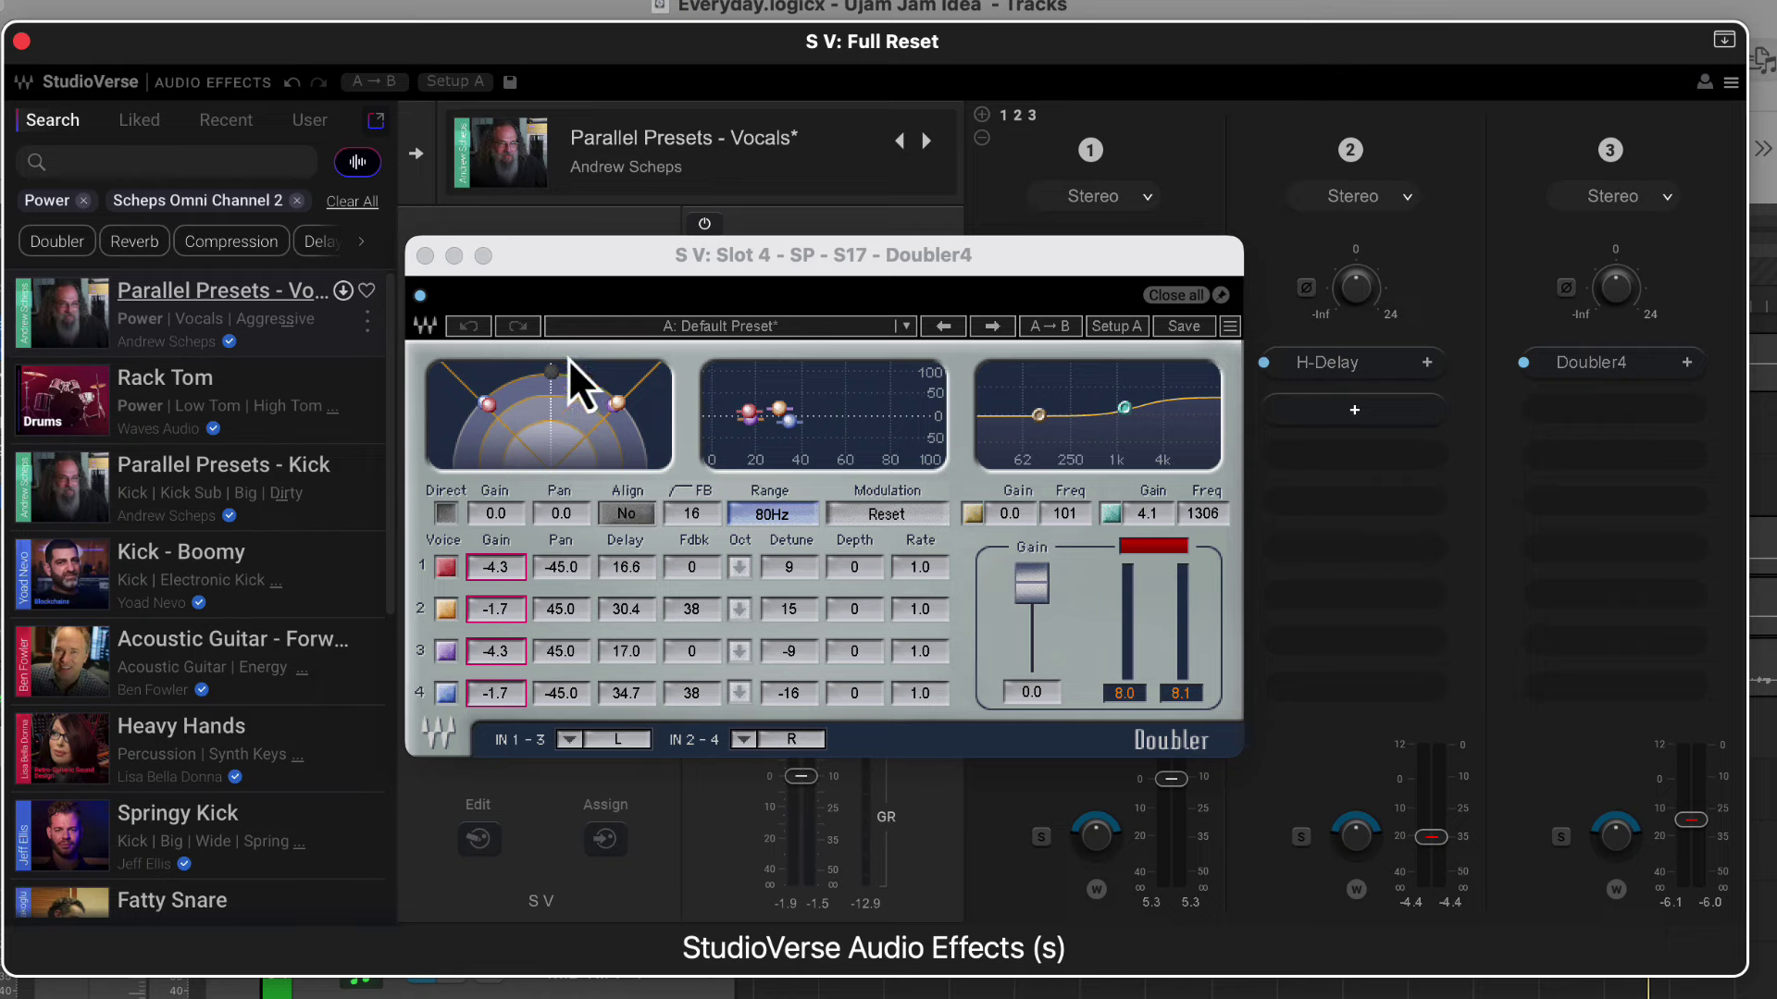
pyautogui.click(424, 255)
# Show the first Parallel Split and inspect its PuigTec EQP1A, CLA-2A and second PuigTec EQP1A in turn.
pyautogui.click(849, 409)
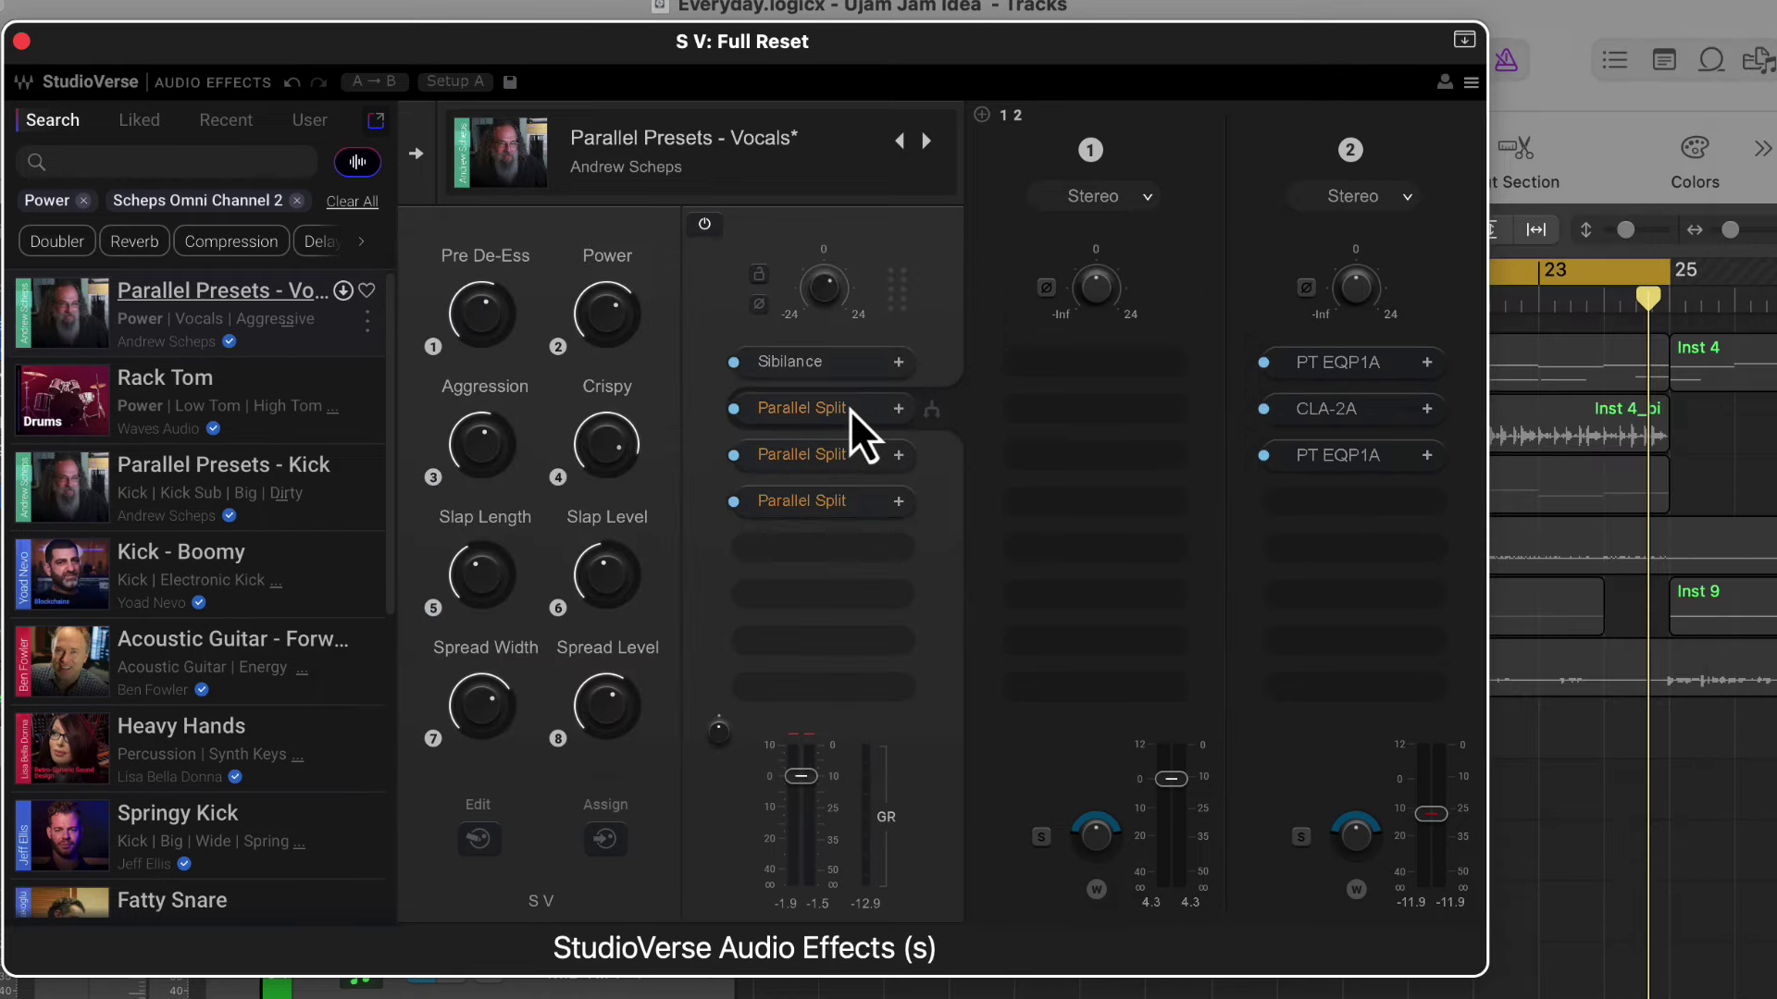
pyautogui.click(1360, 364)
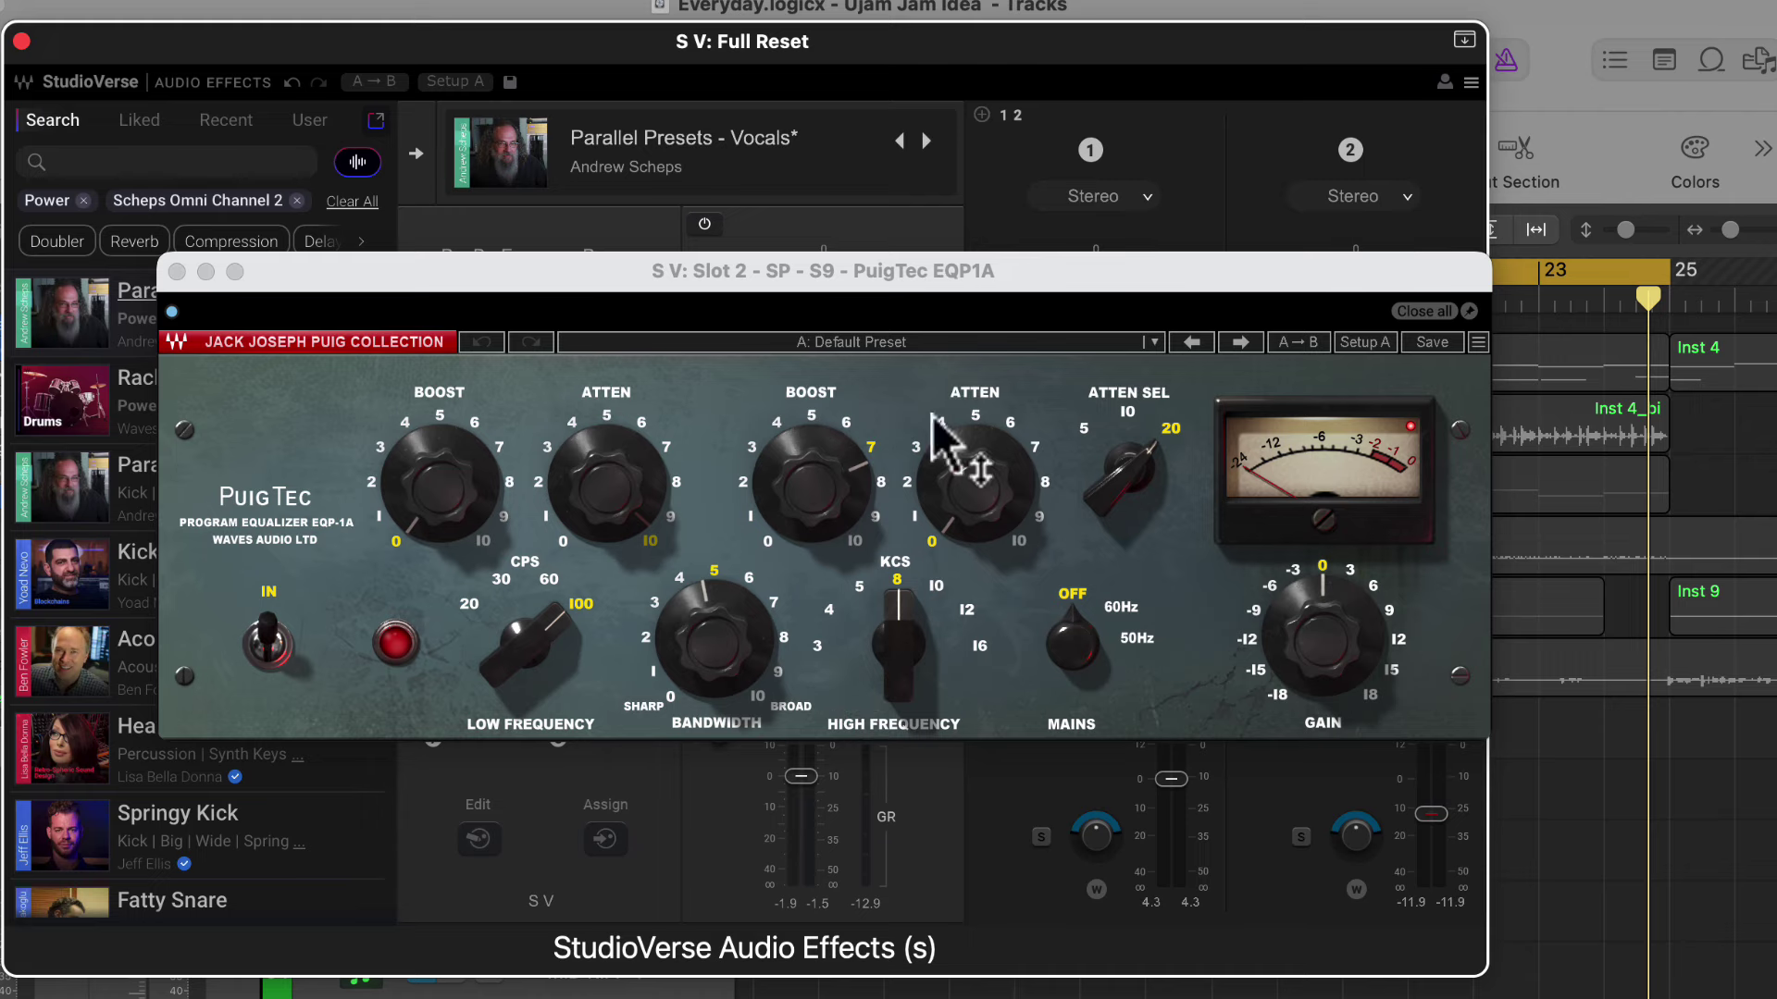
pyautogui.click(176, 271)
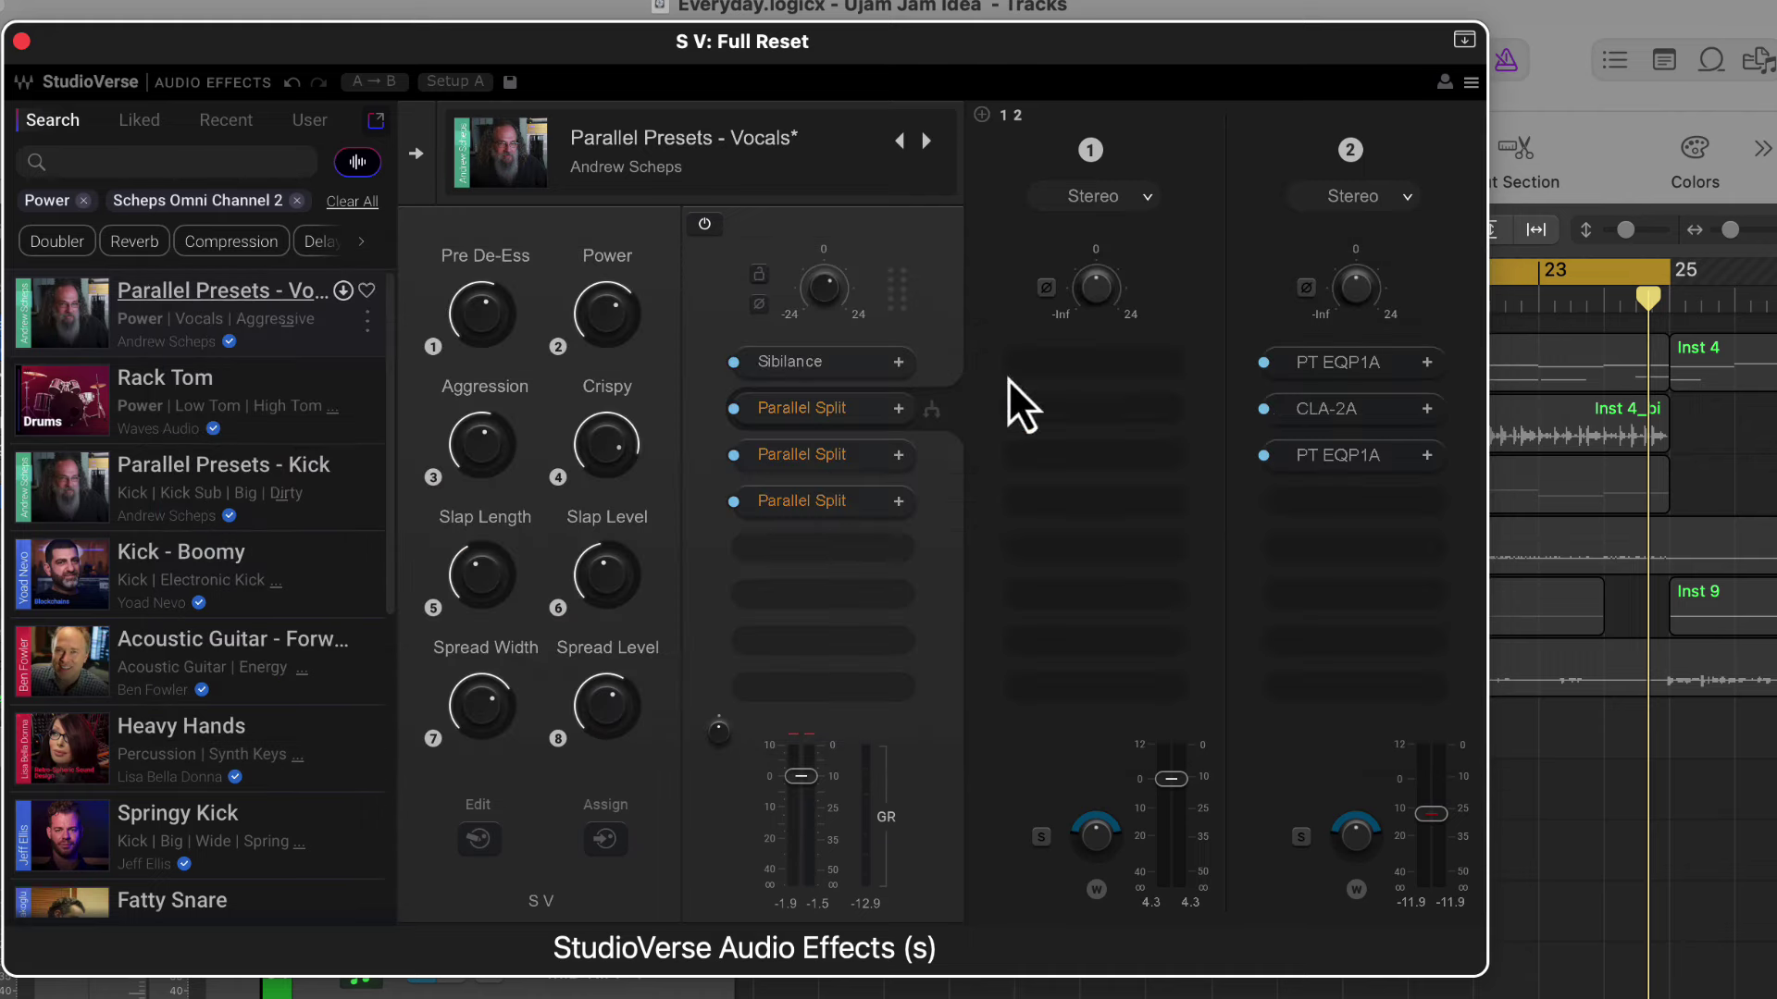
pyautogui.click(1343, 413)
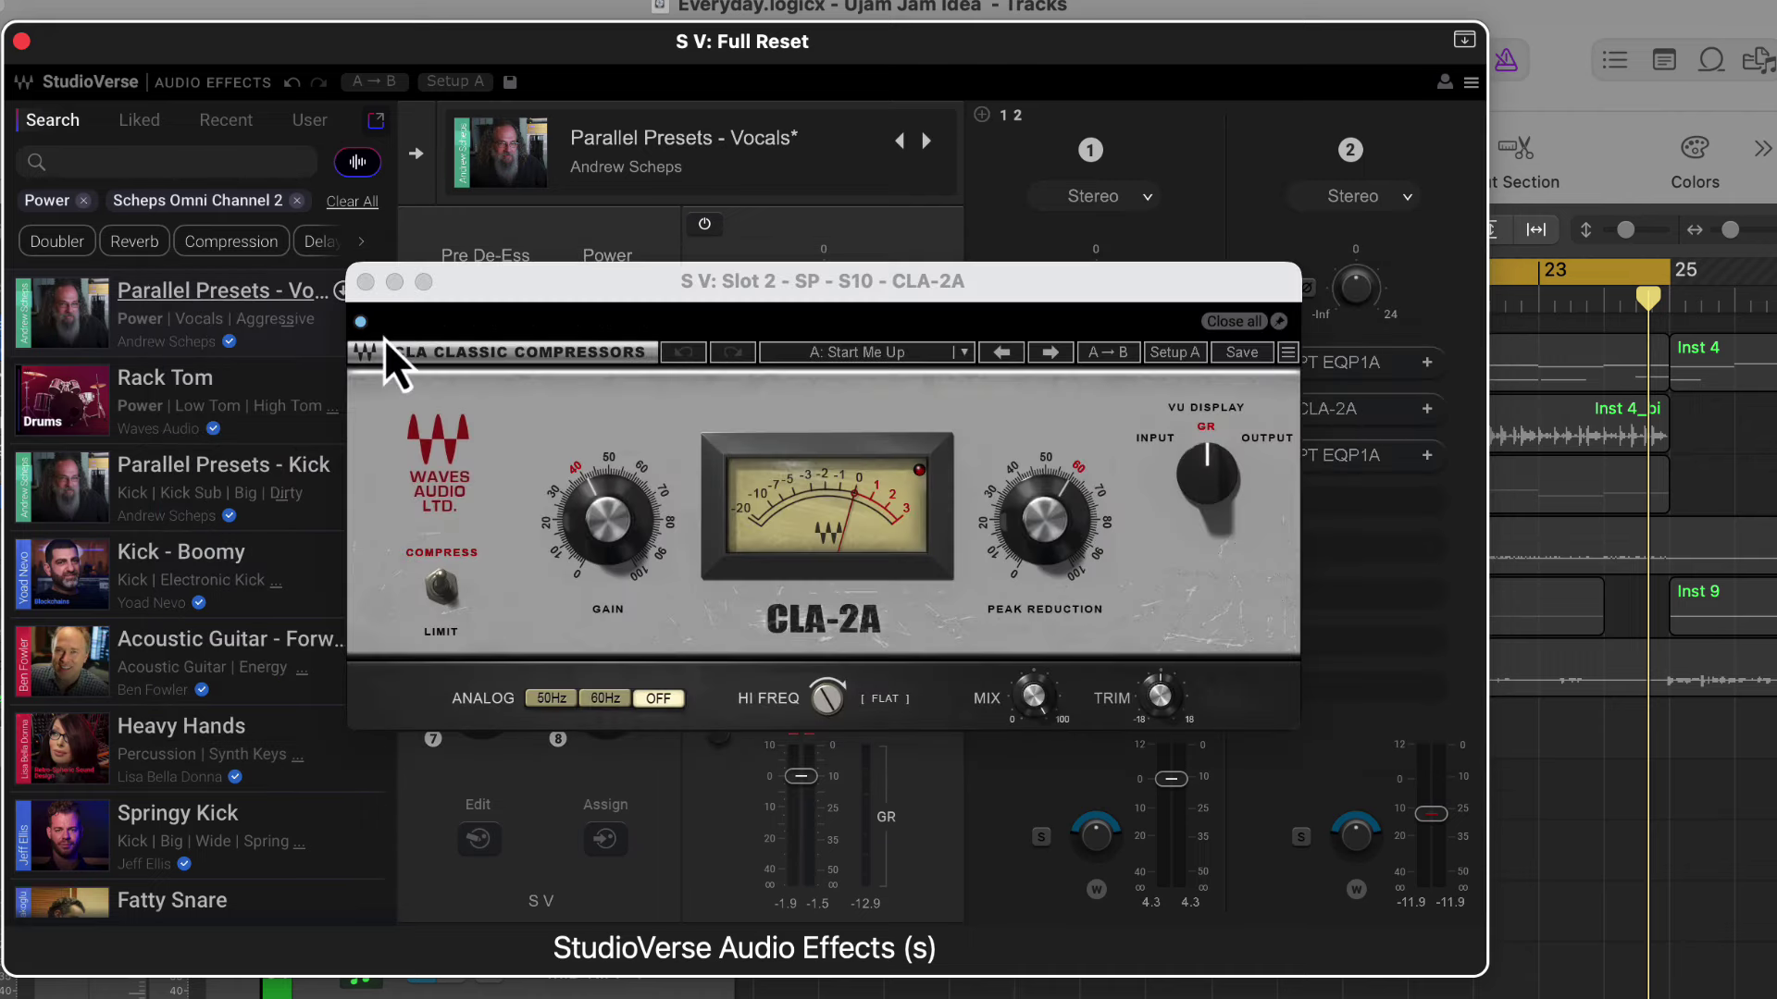
pyautogui.click(365, 282)
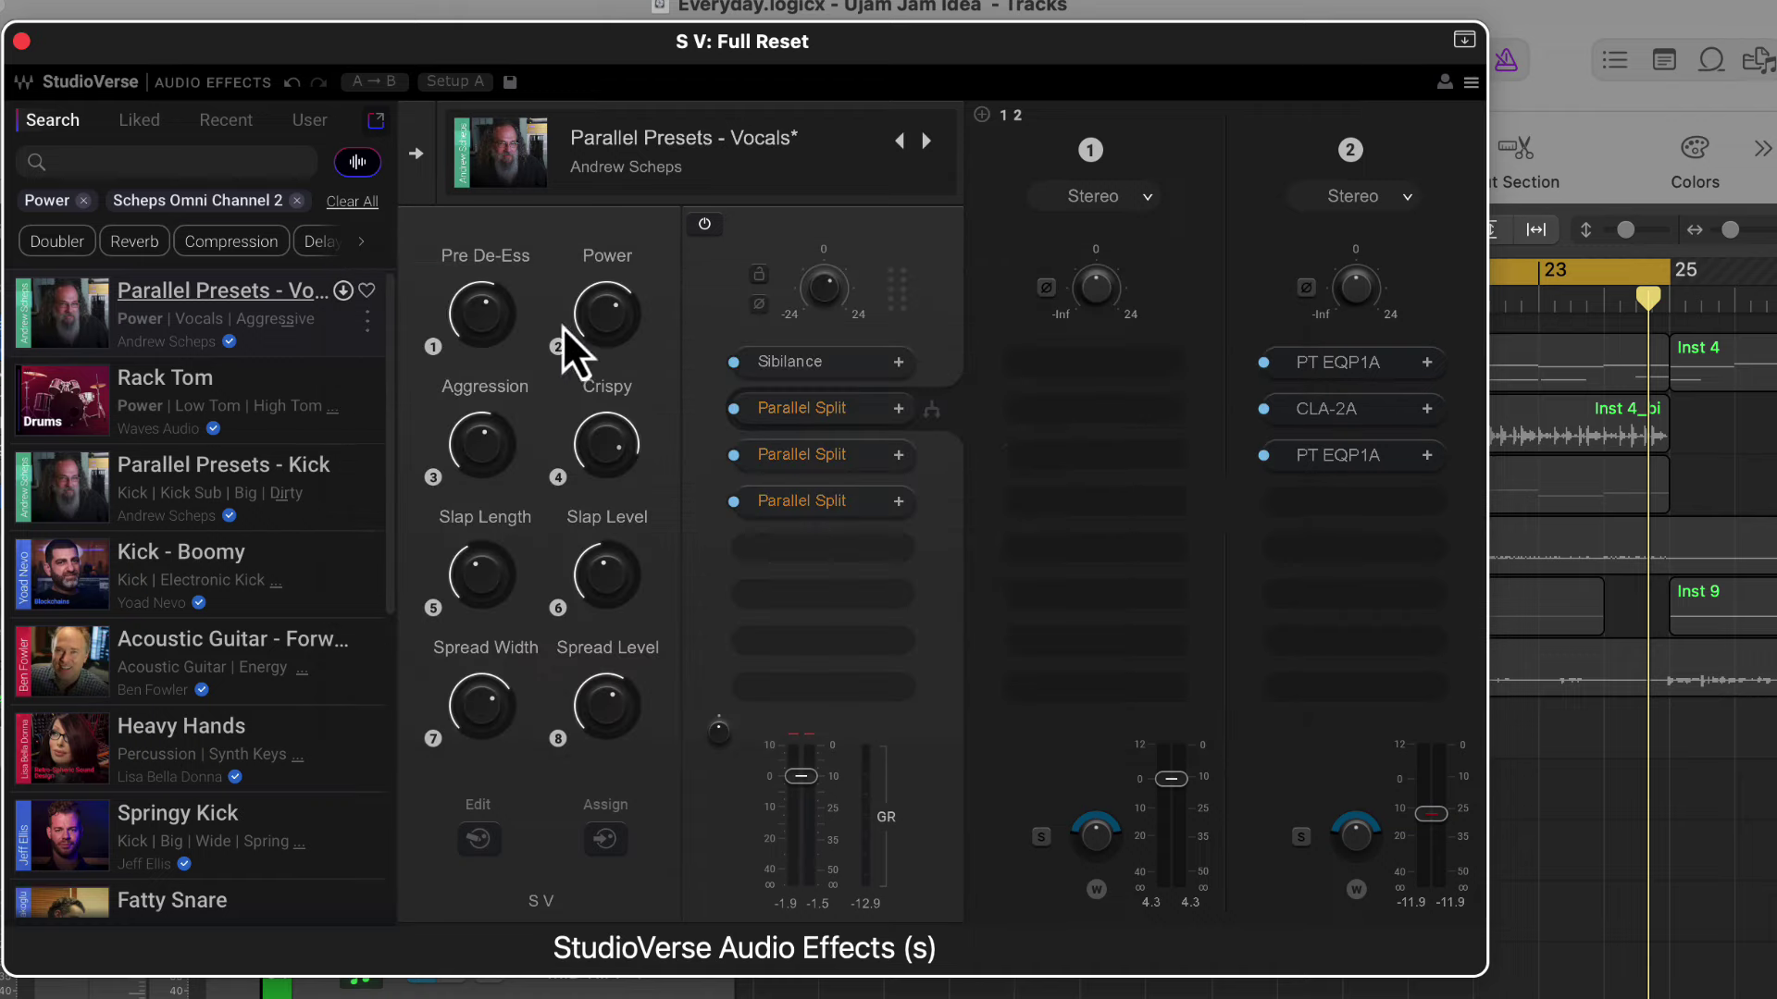
pyautogui.click(1379, 457)
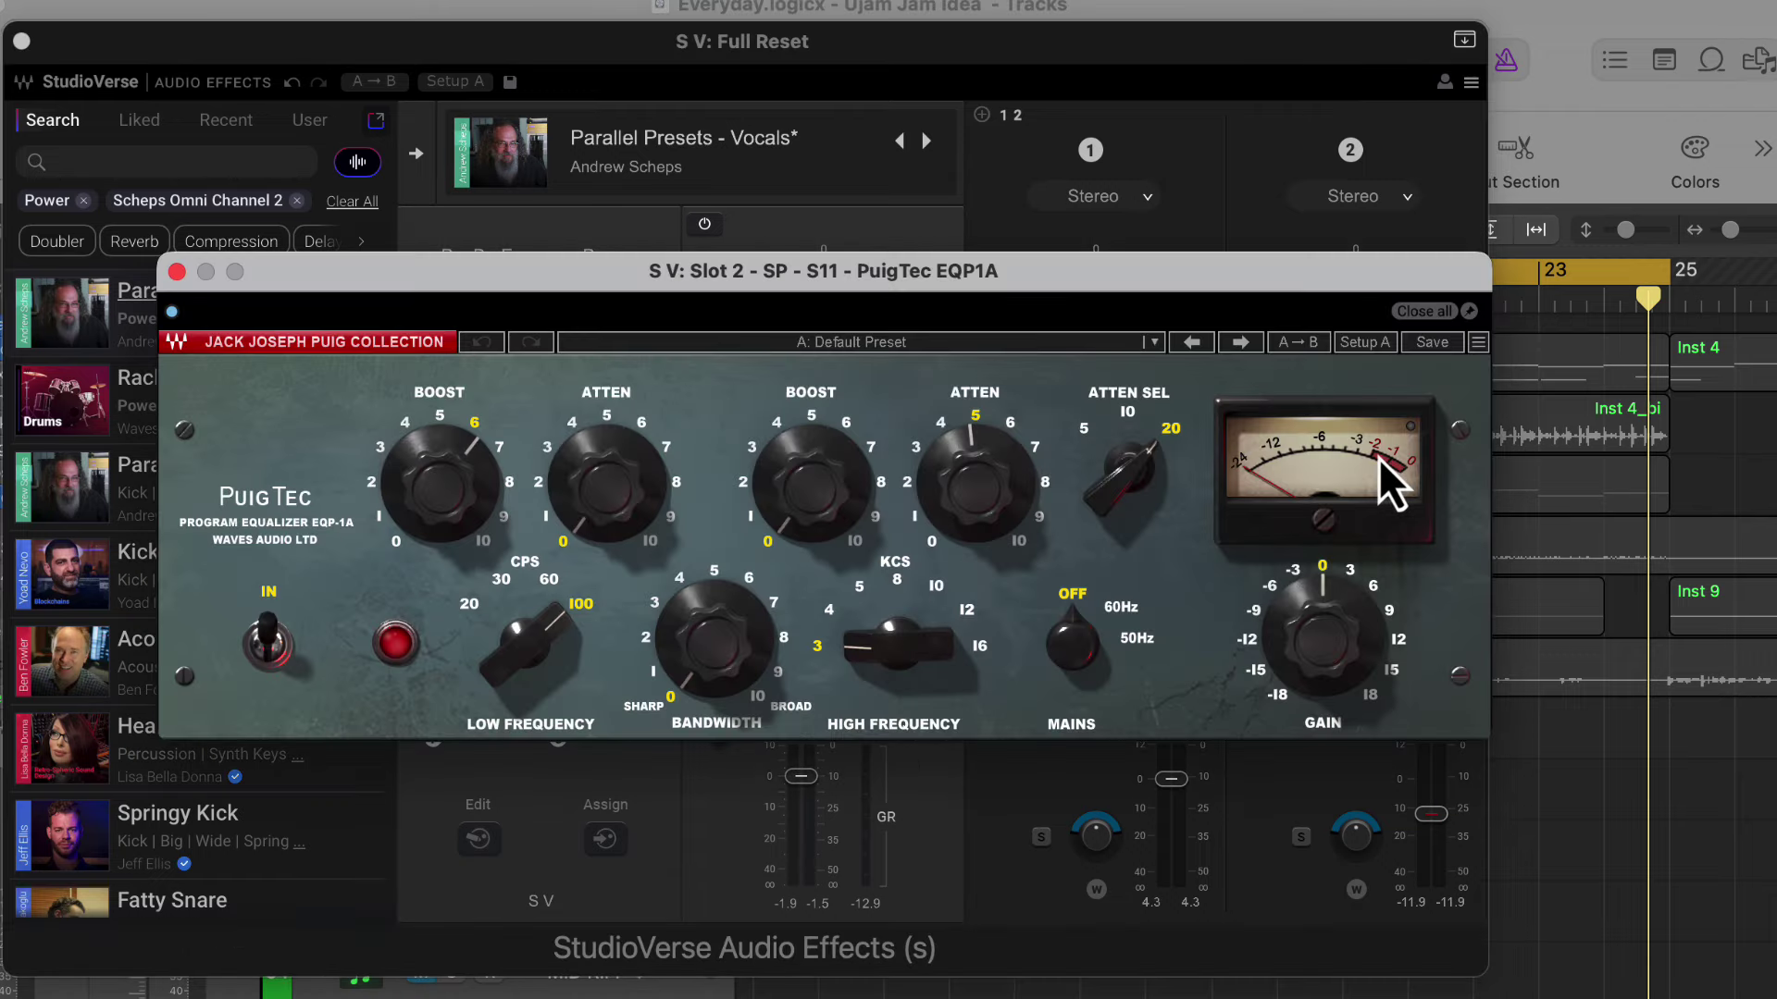
pyautogui.click(176, 274)
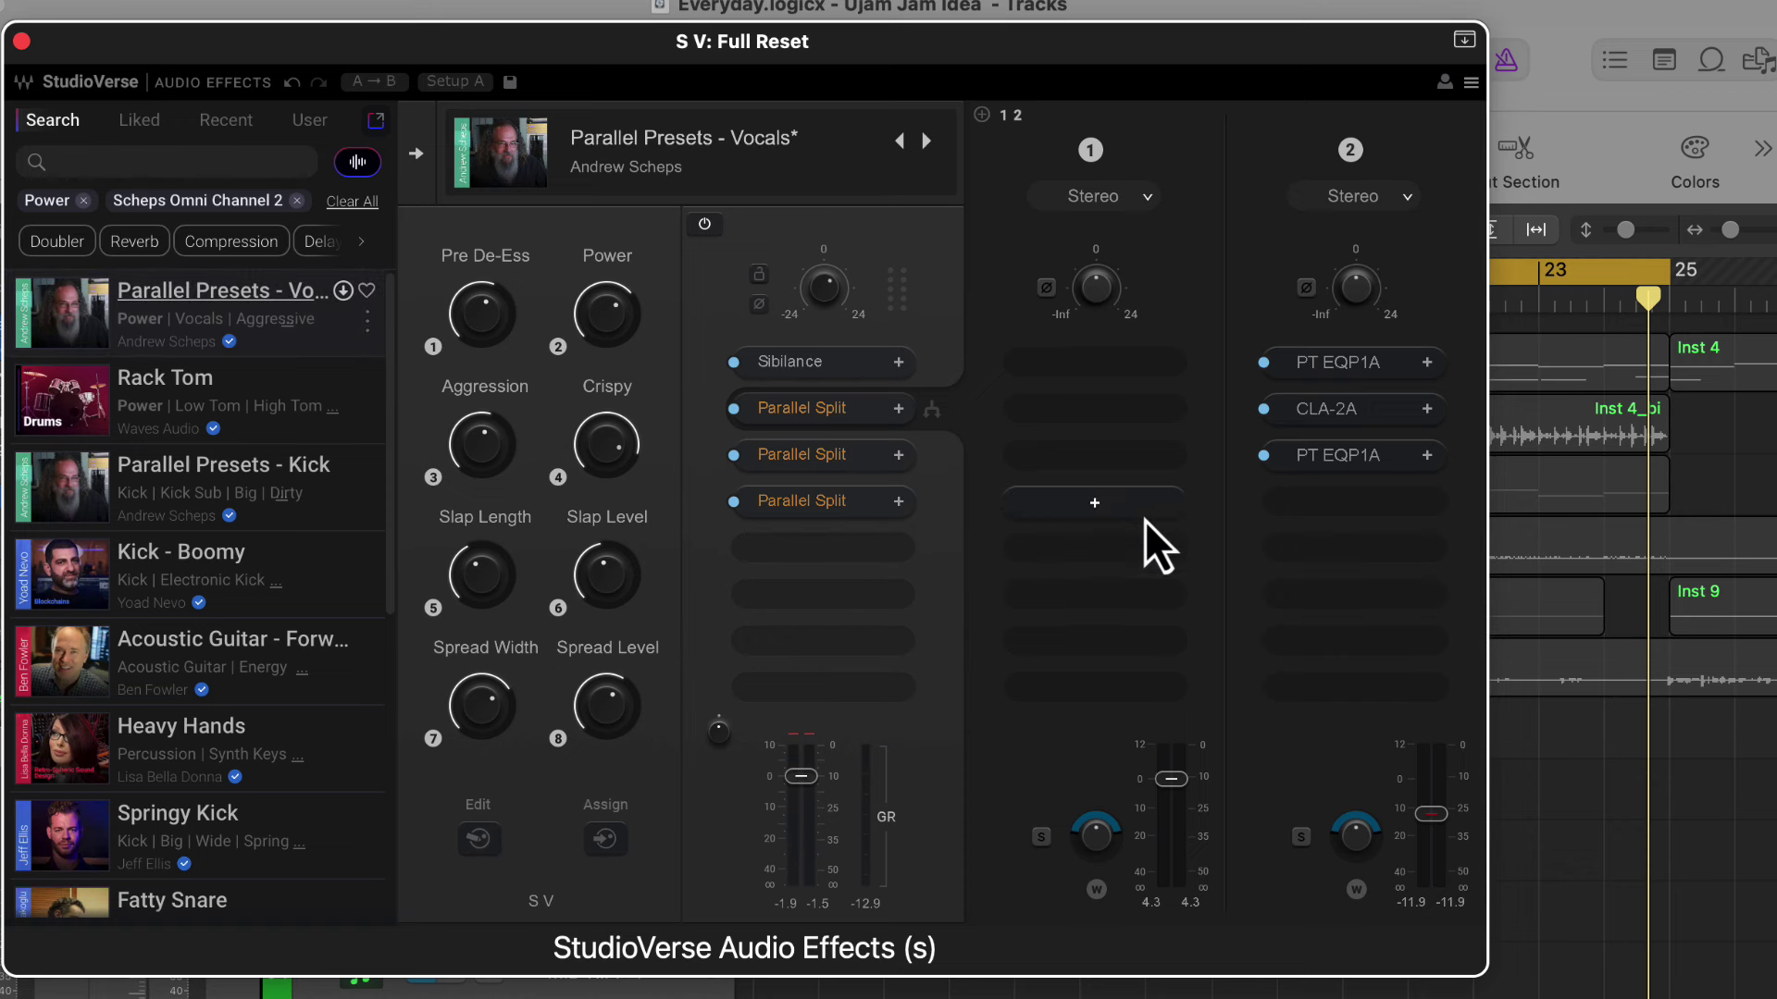
# Compare the settings of the two PuigTec EQP1A equalizers in the first Parallel Split and review the CLA-2A compressor between them.
pyautogui.click(1364, 368)
pyautogui.moveTo(1203, 257); pyautogui.dragTo(1037, 12)
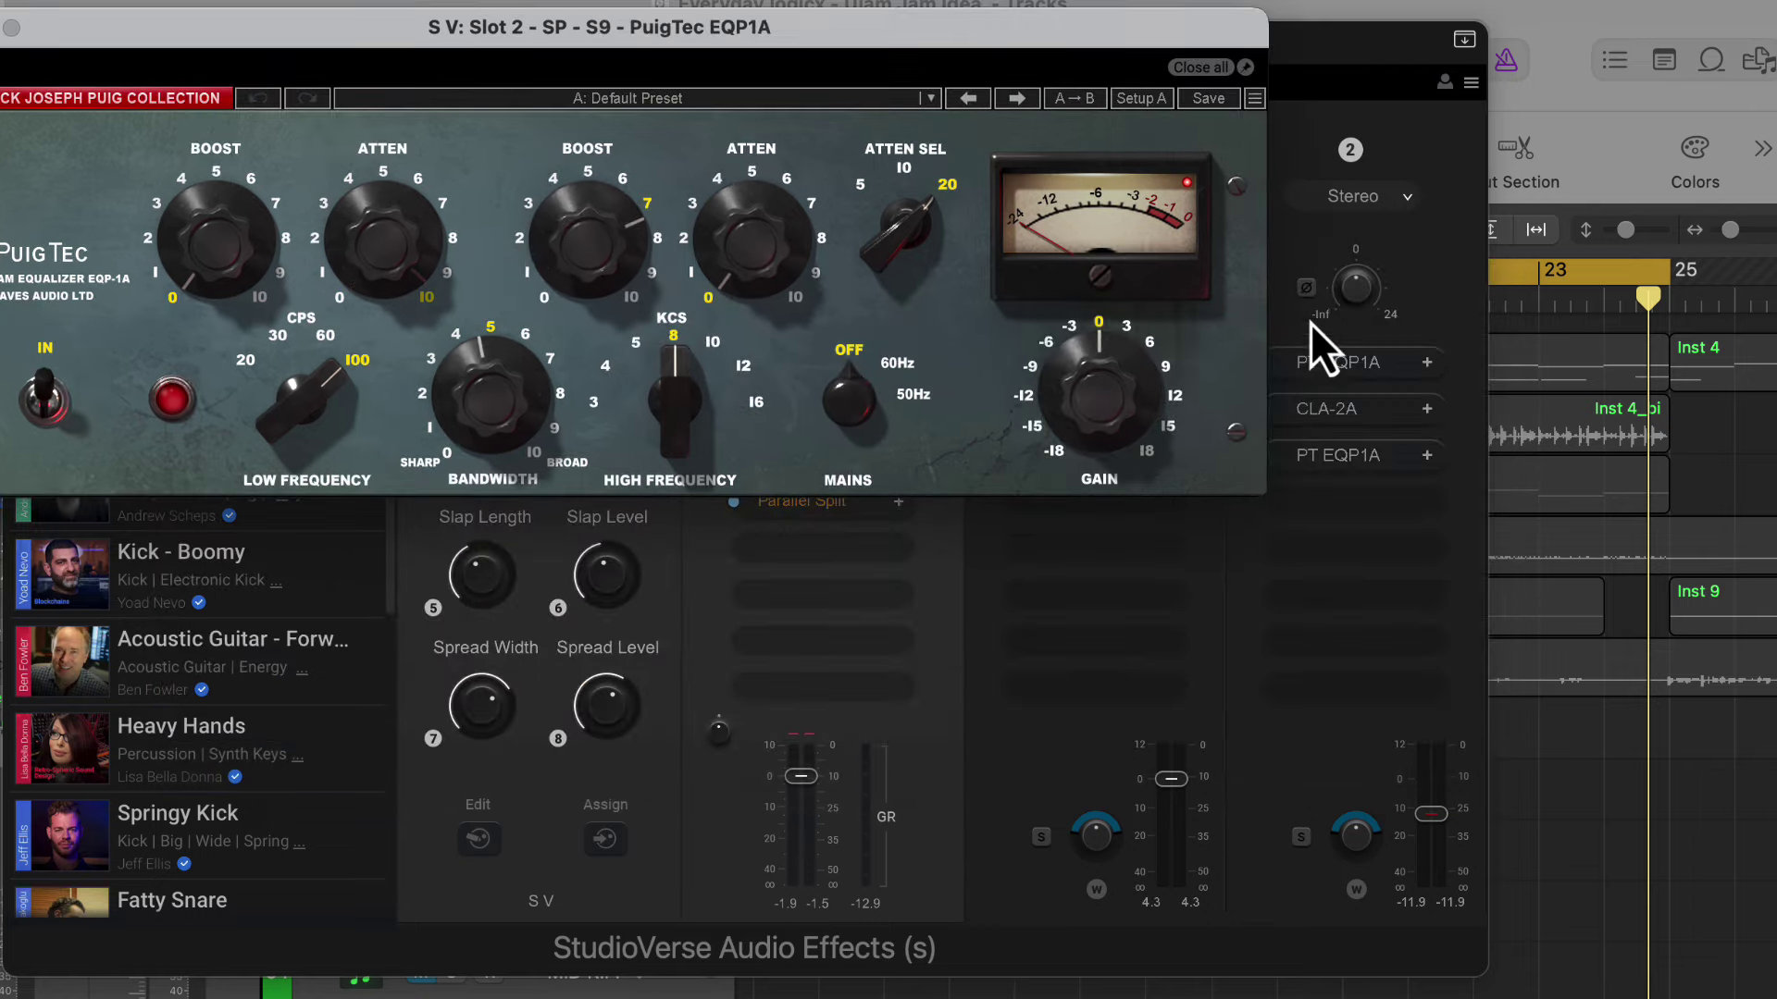
pyautogui.click(1372, 461)
pyautogui.moveTo(998, 309); pyautogui.dragTo(906, 502)
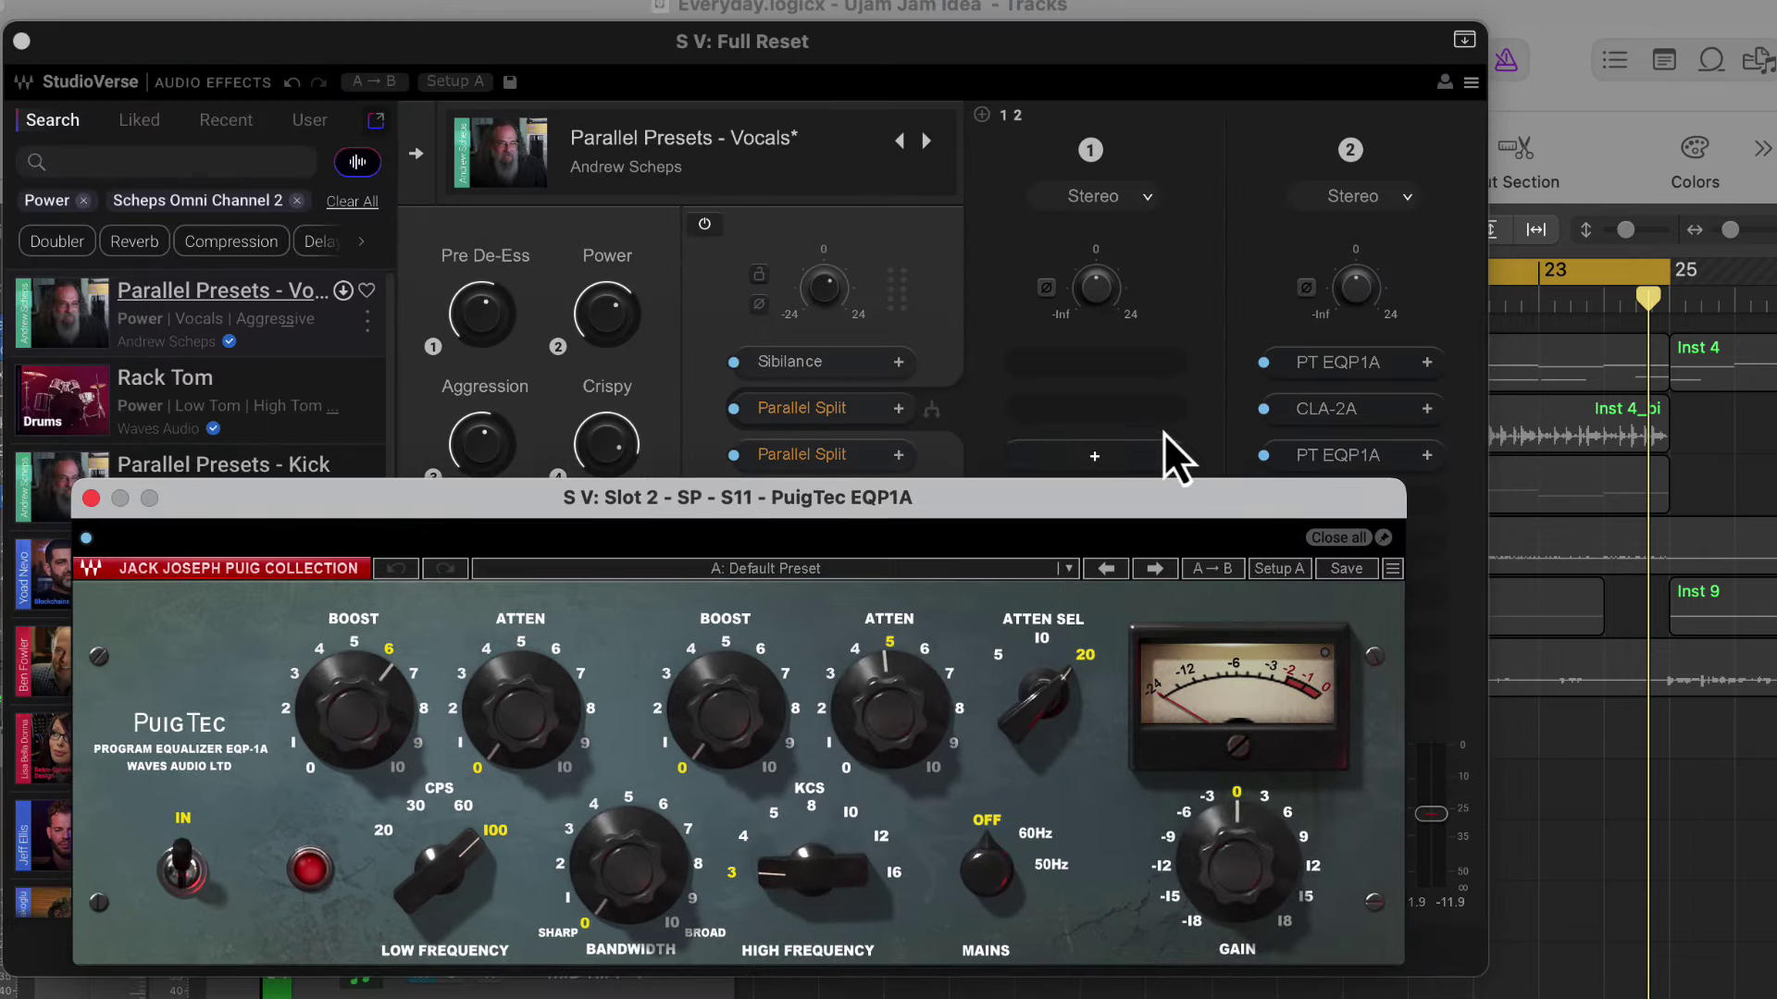
pyautogui.click(1367, 366)
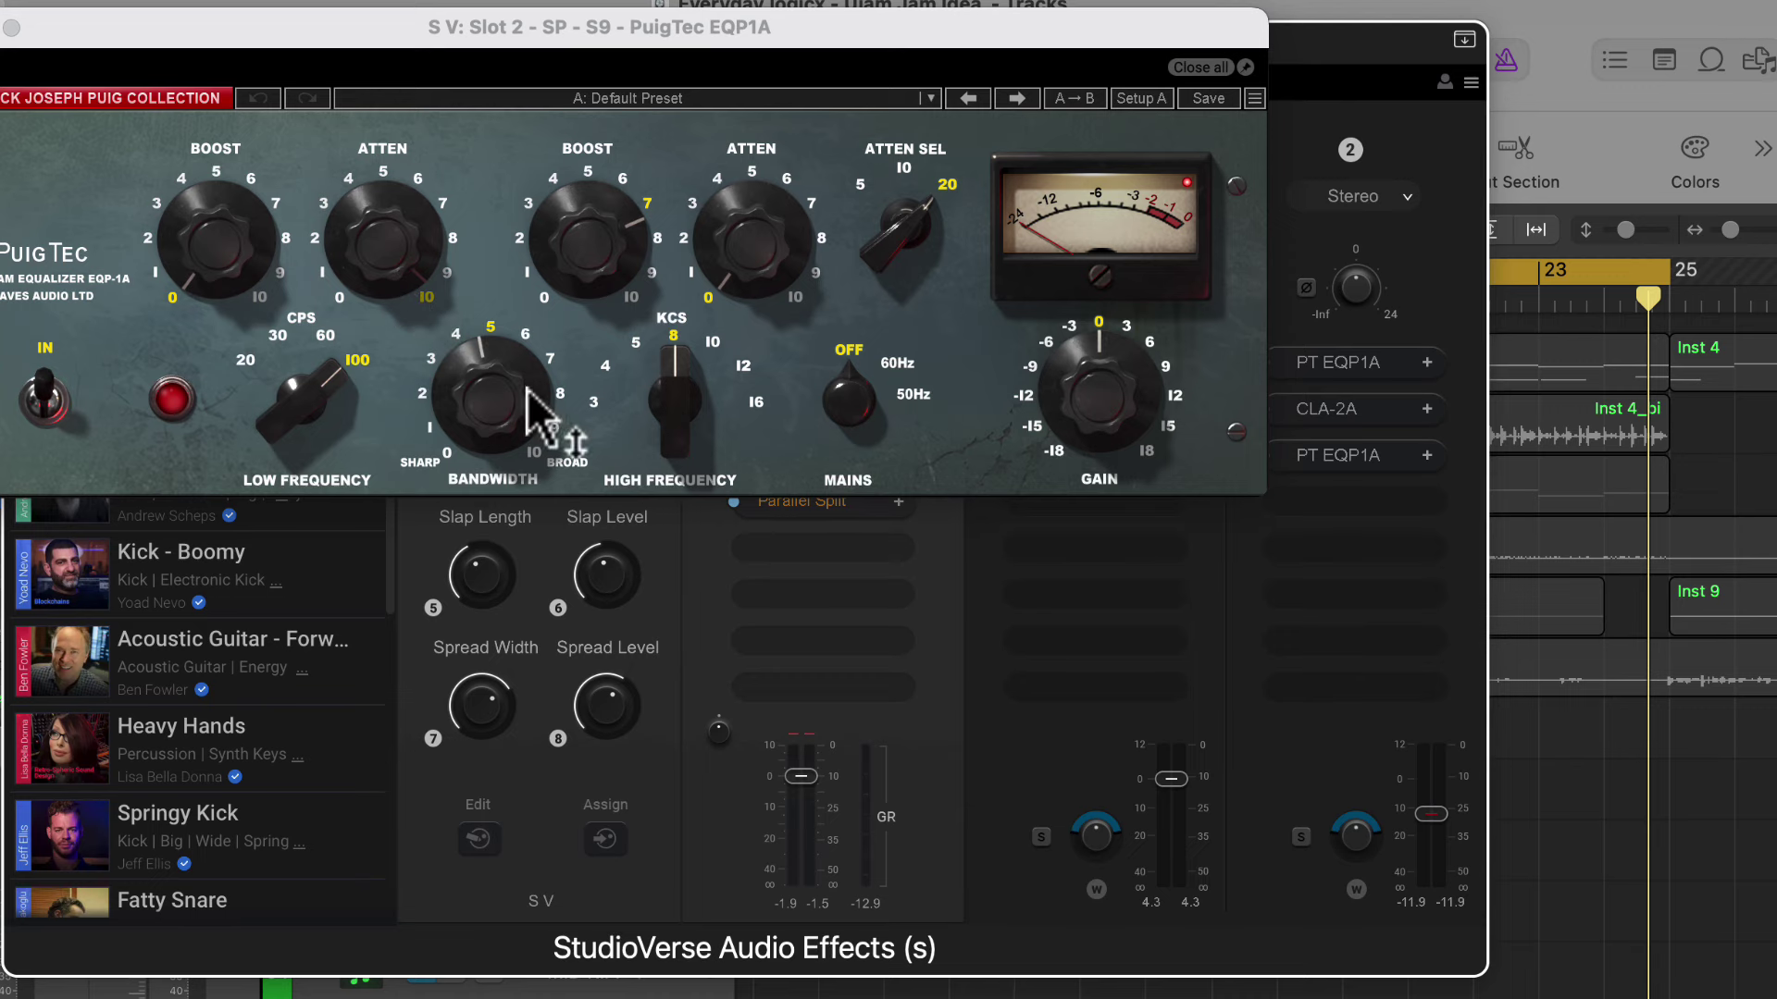
pyautogui.click(1357, 461)
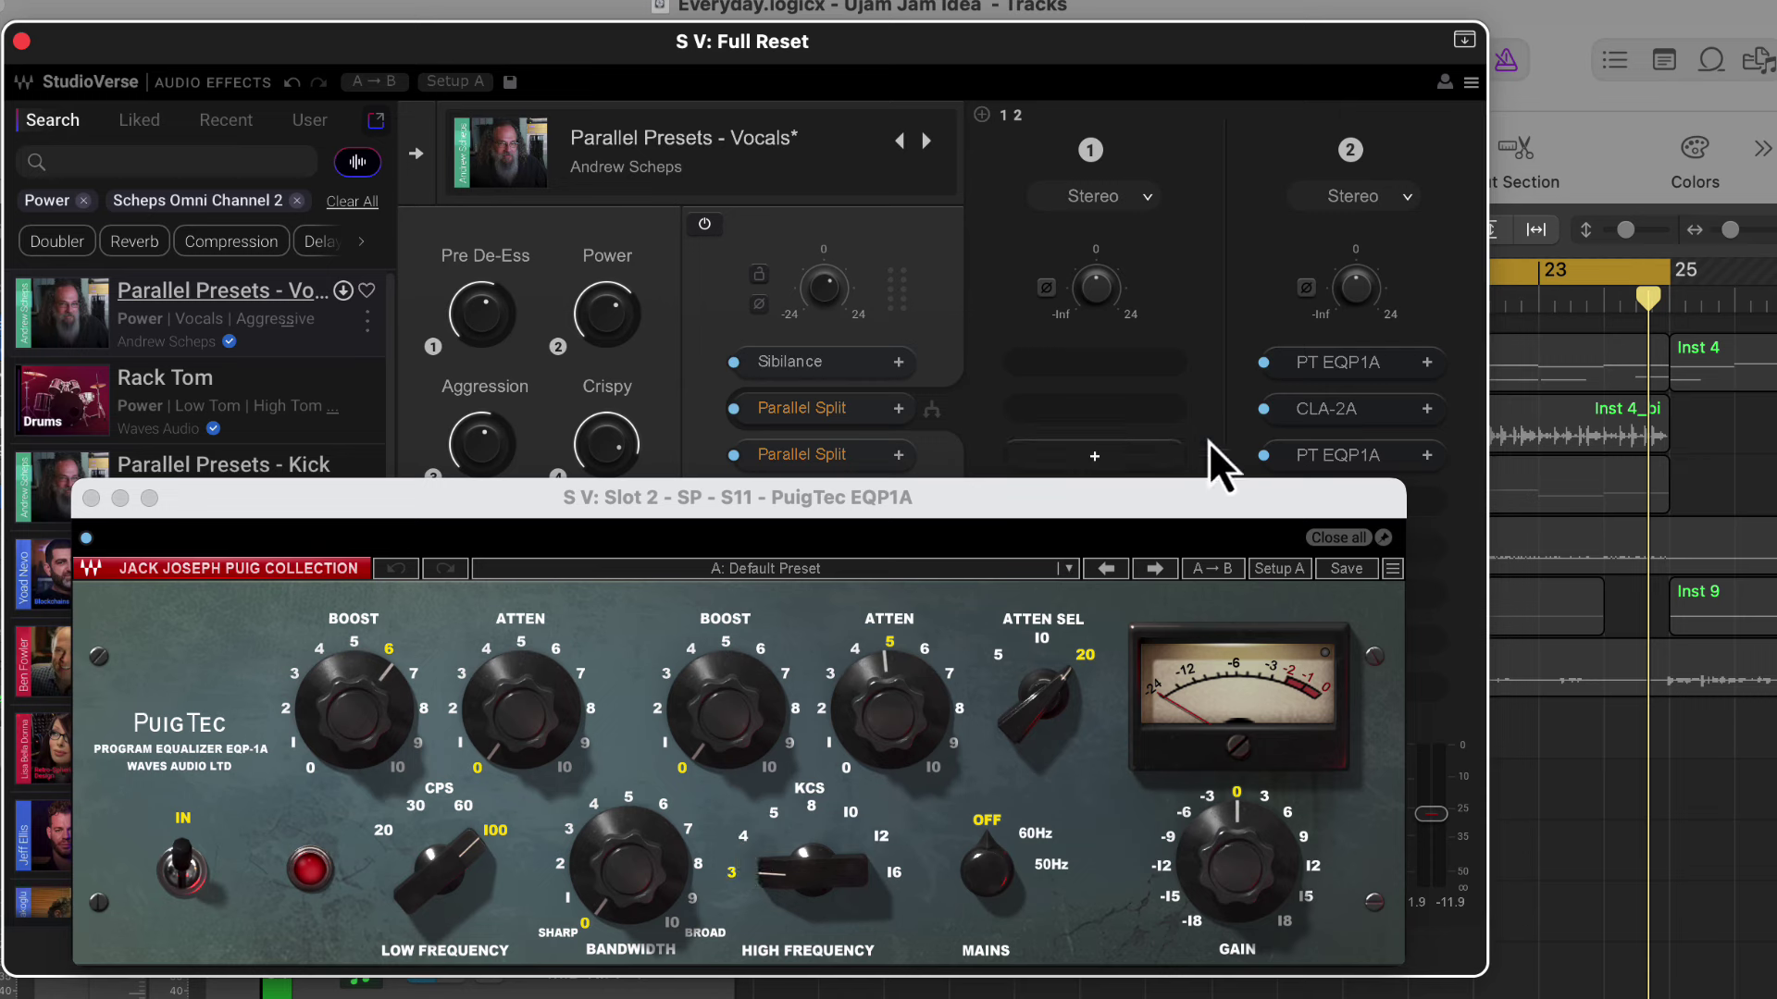
pyautogui.click(1370, 413)
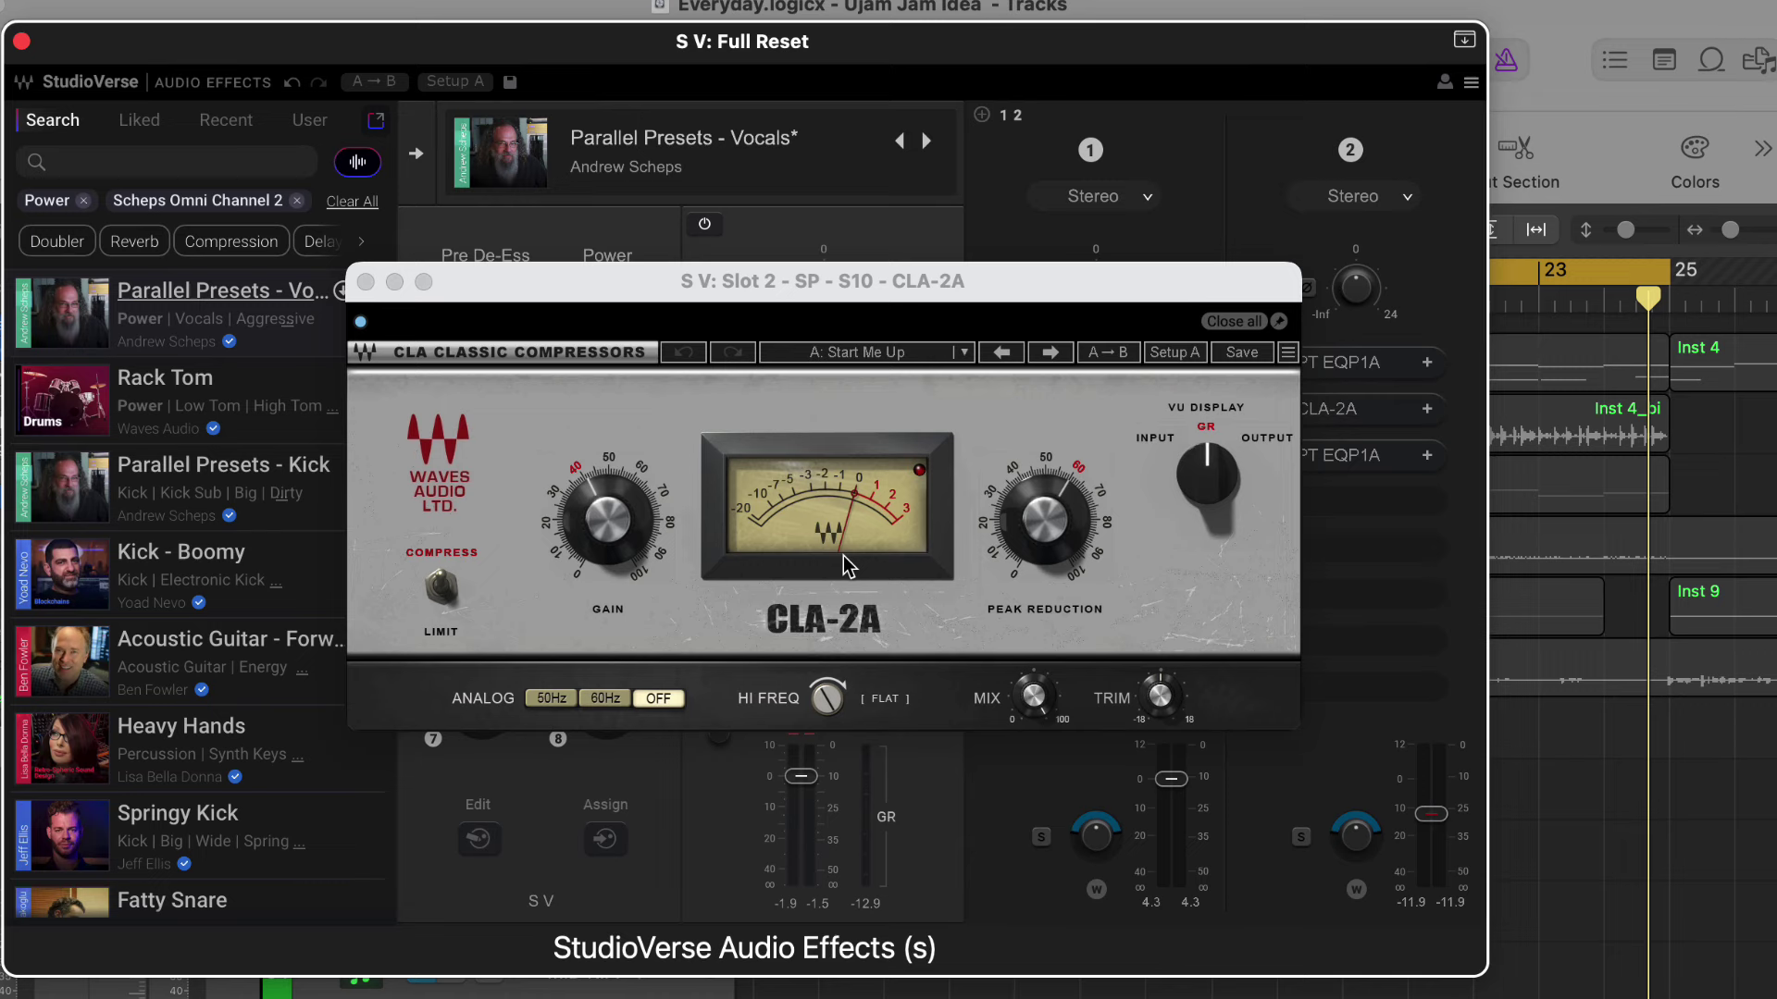
pyautogui.click(366, 283)
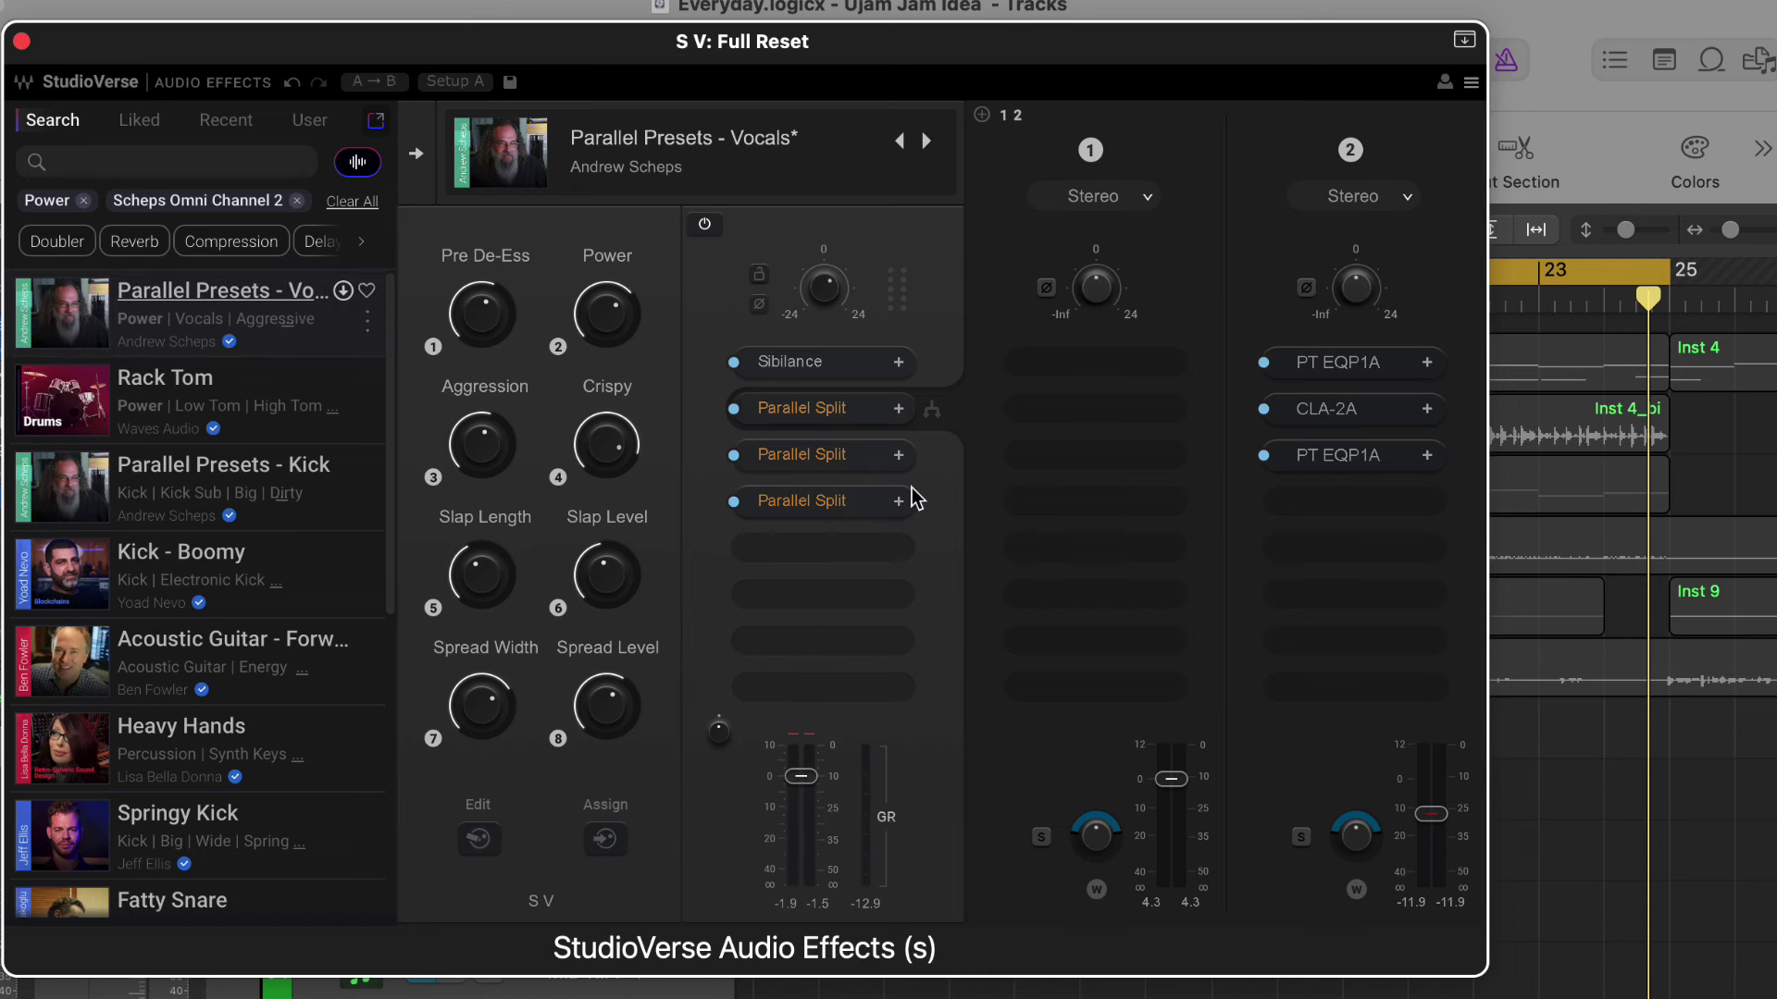
# Return to the second Parallel Split and check the settings of the Sibilance plugin at the start of the chain.
pyautogui.click(863, 459)
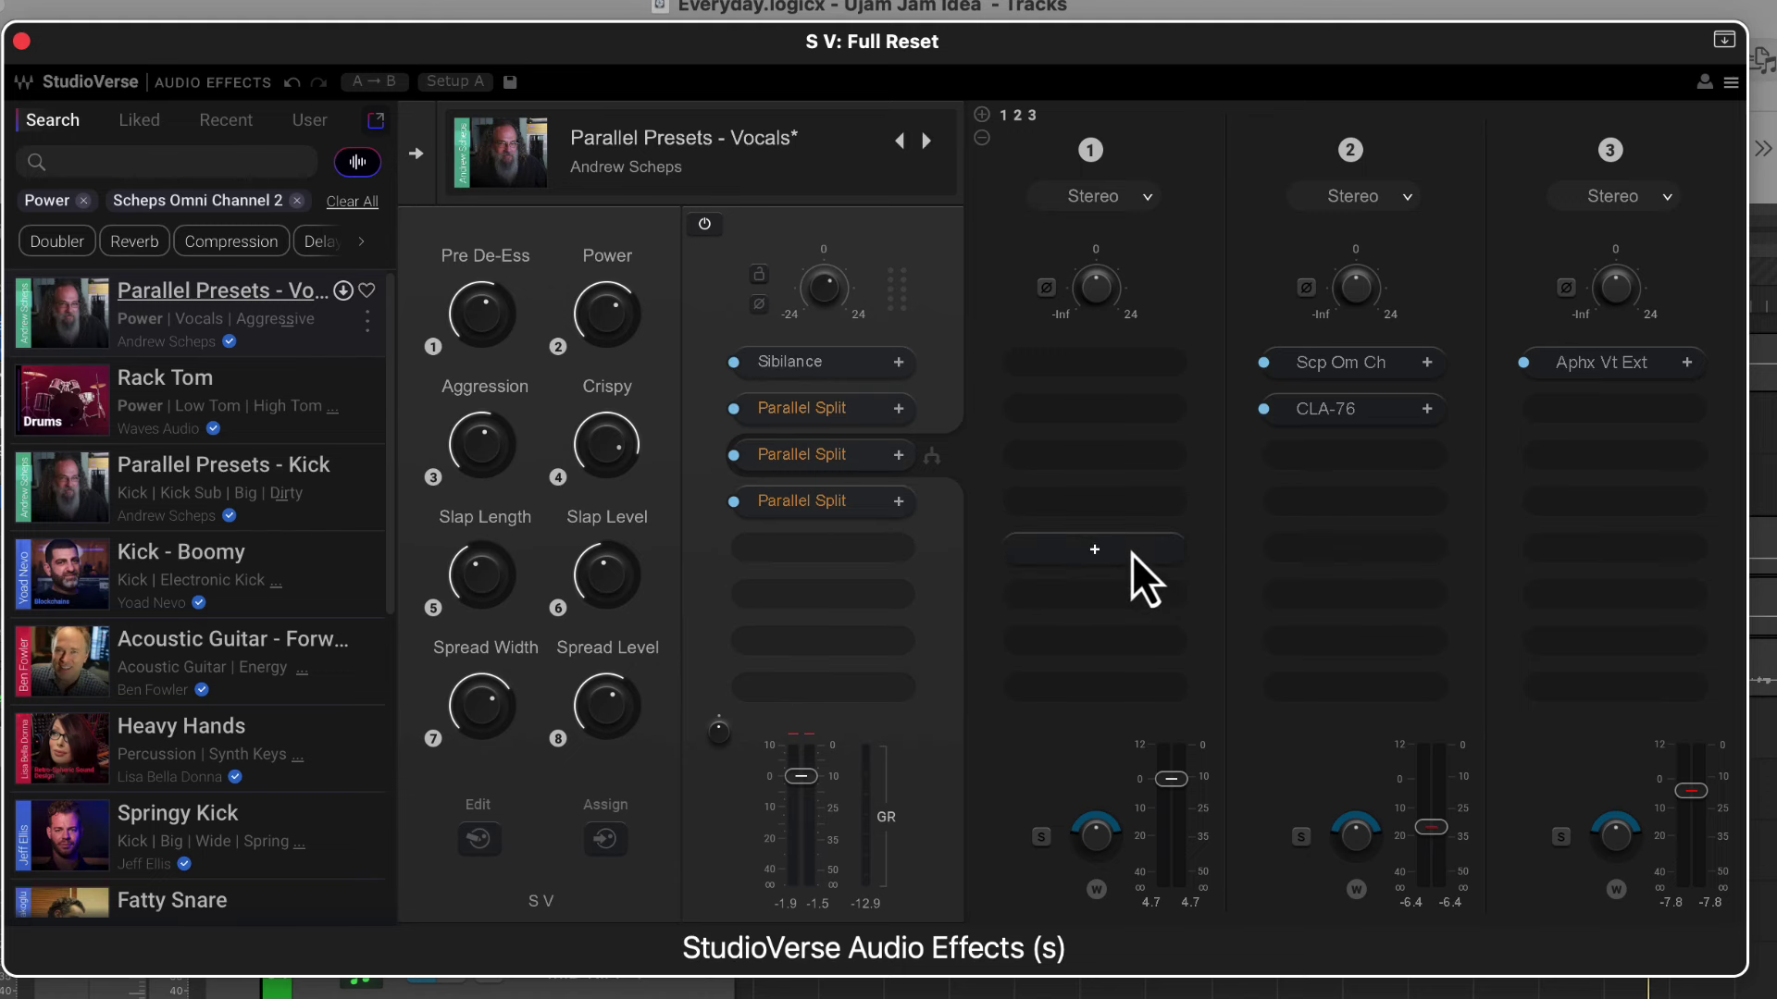
pyautogui.click(823, 367)
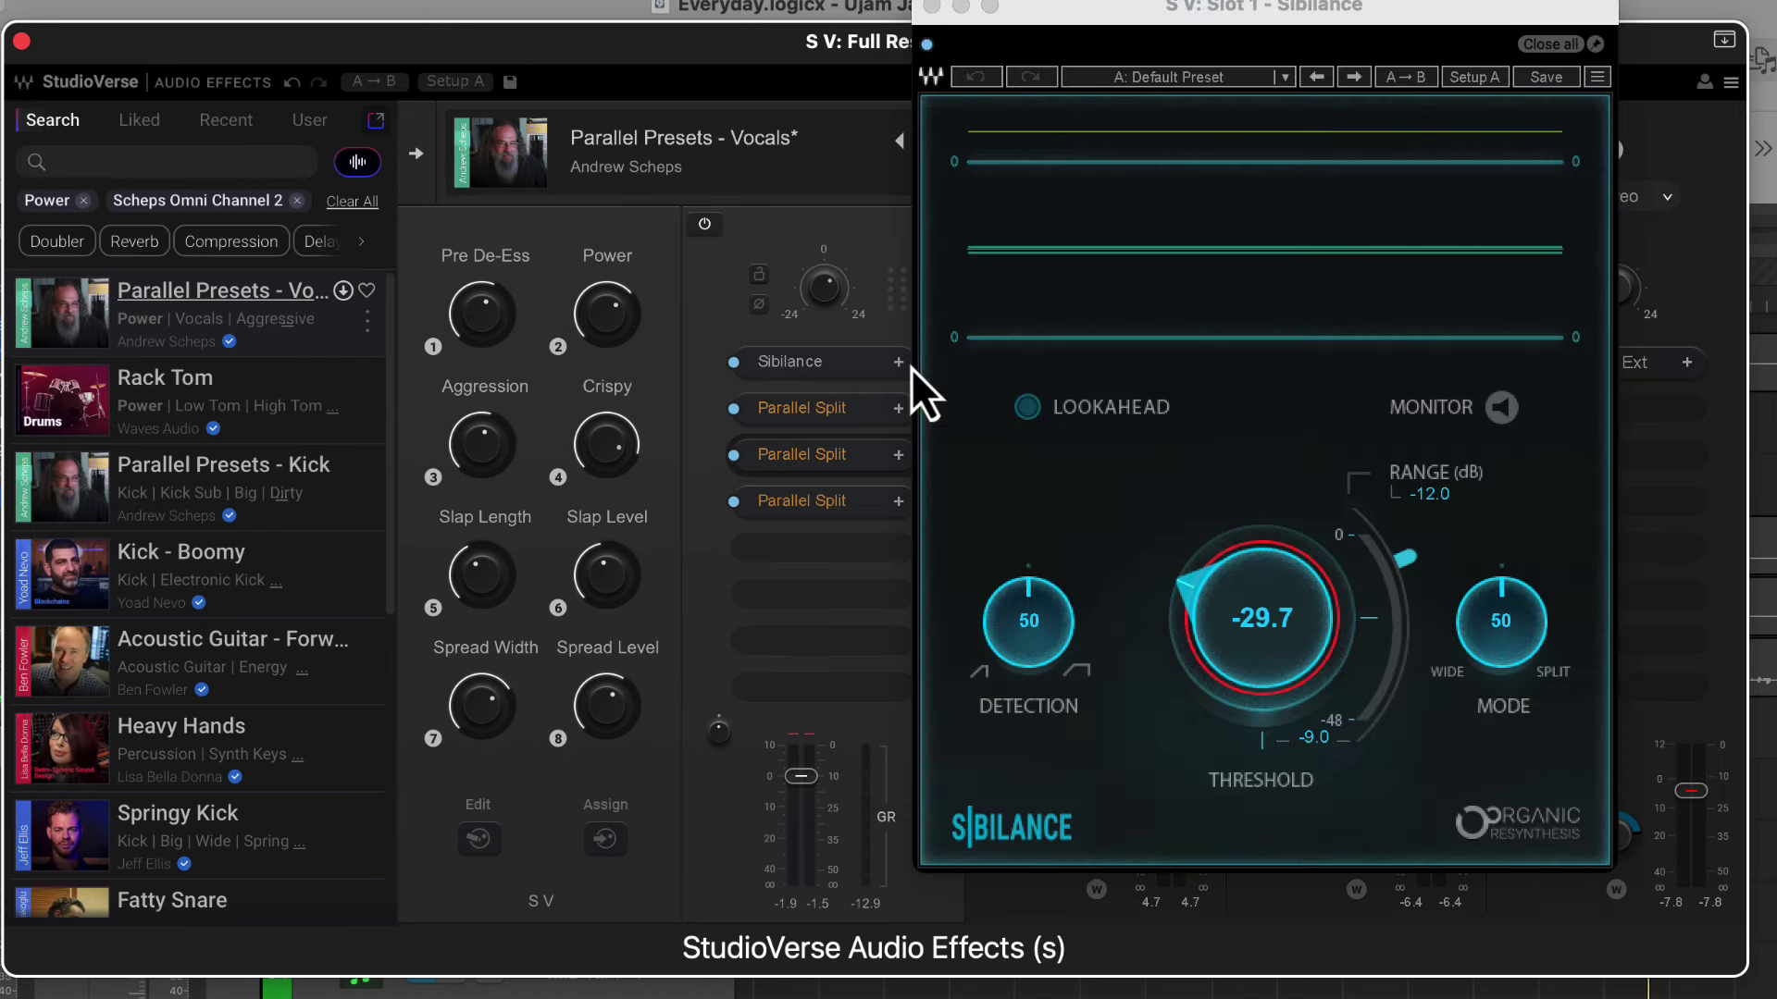
pyautogui.click(932, 7)
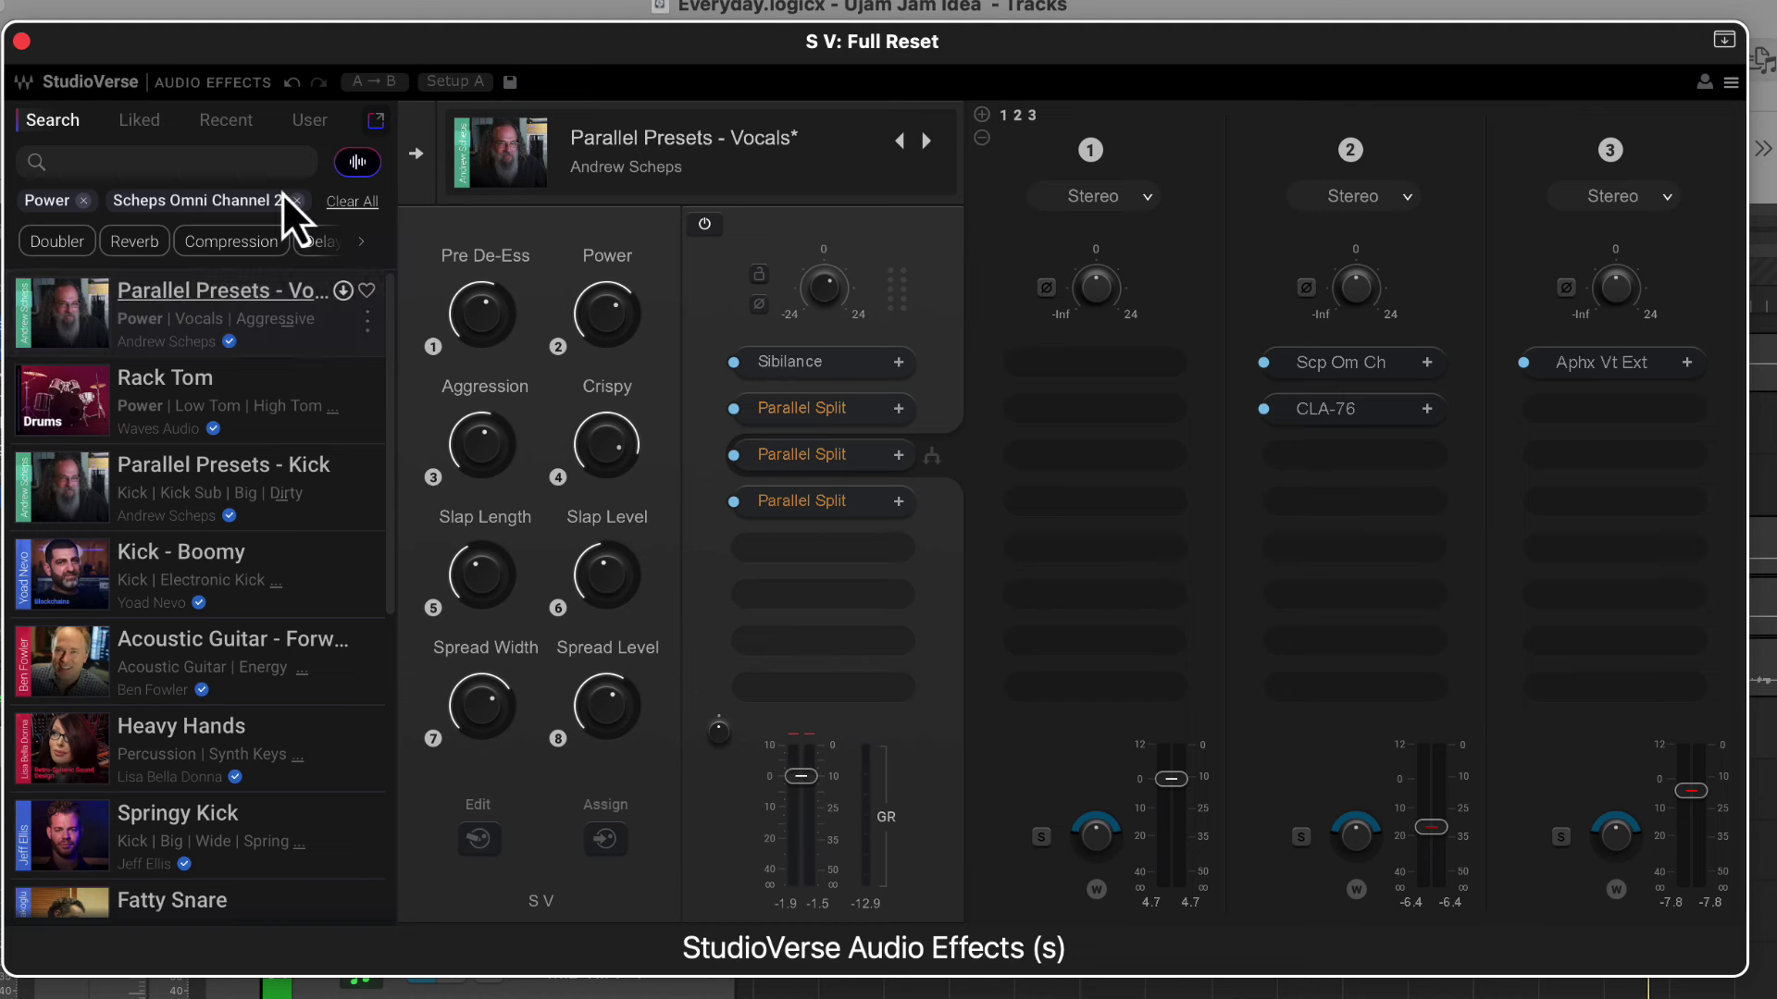
# Remove the Power and Scheps Omni Channel 2 search filters and load the Male Lead Vocal 3 chain.
pyautogui.click(83, 201)
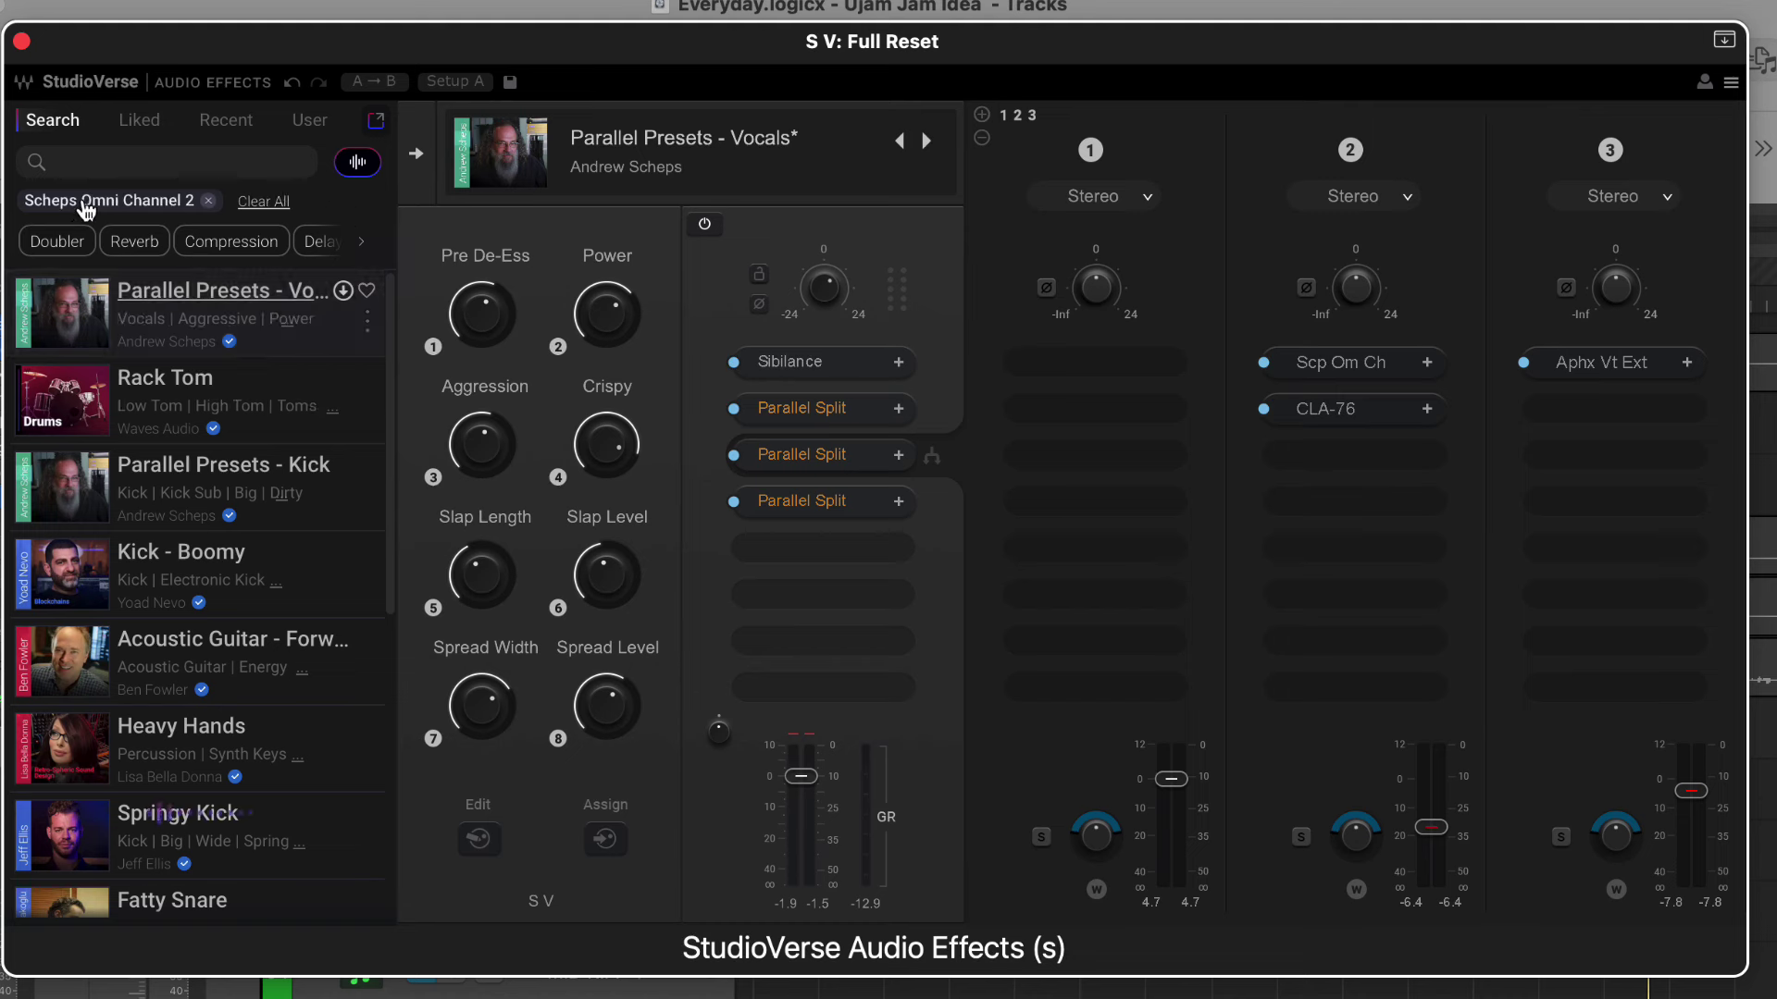
pyautogui.click(109, 205)
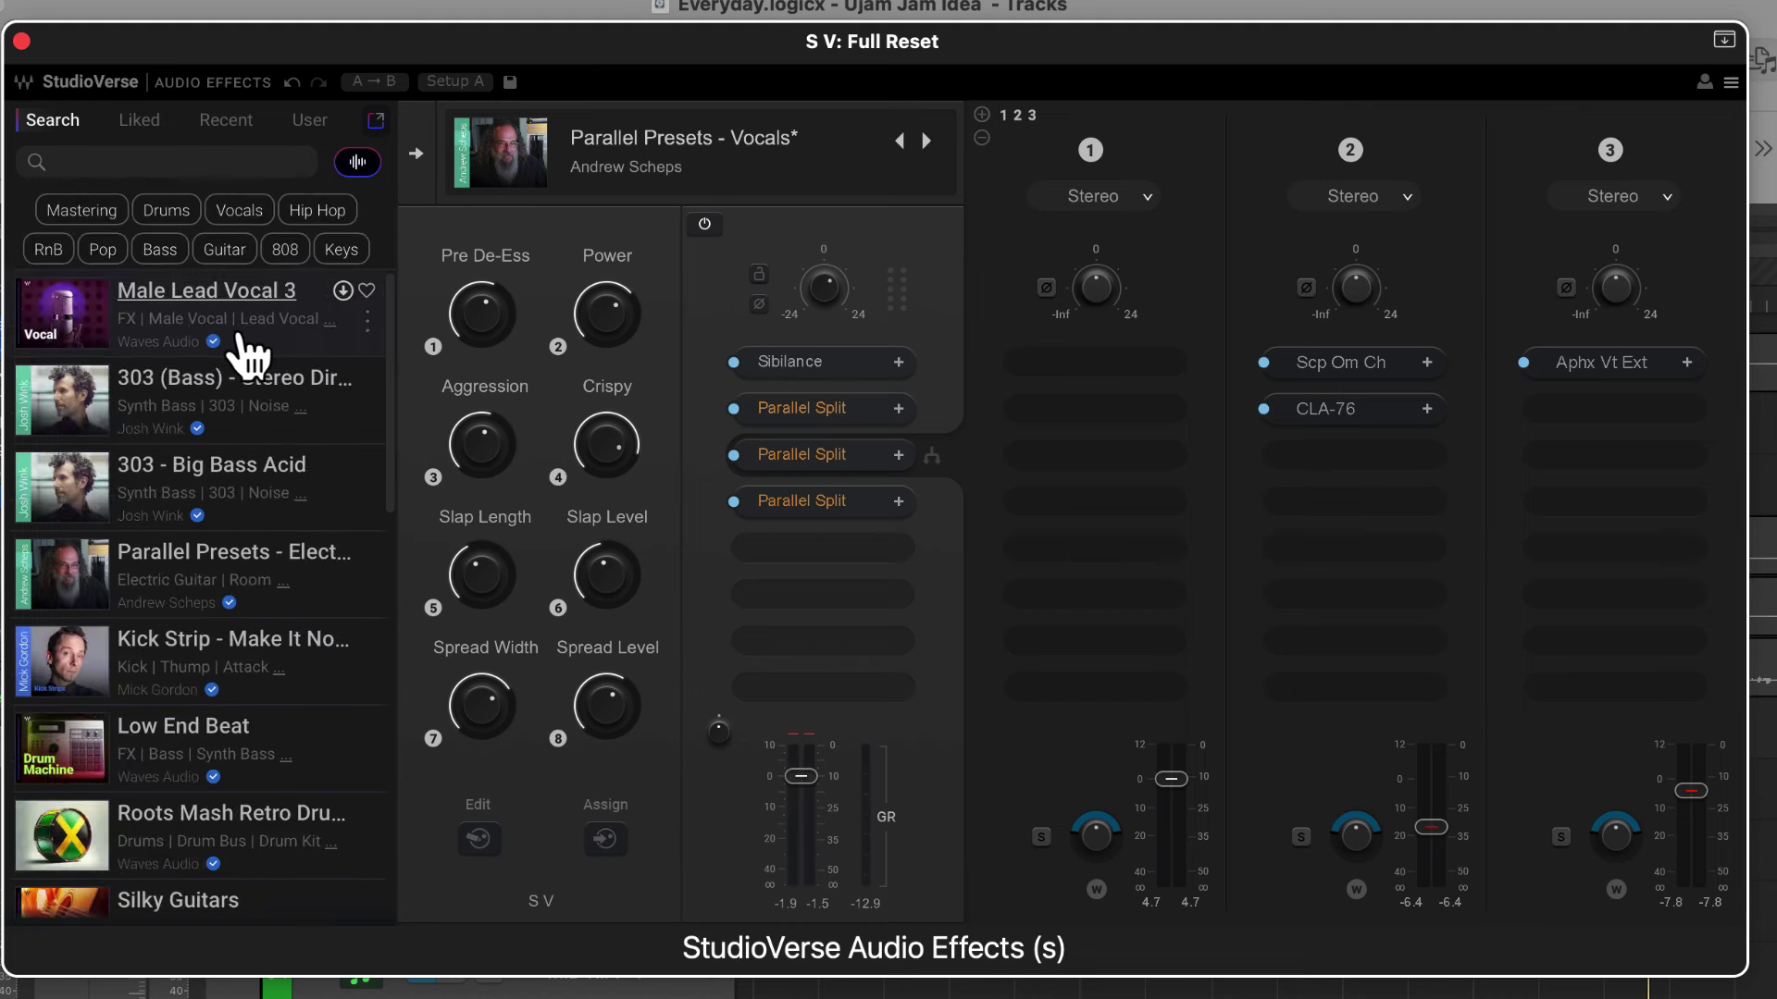
pyautogui.click(244, 324)
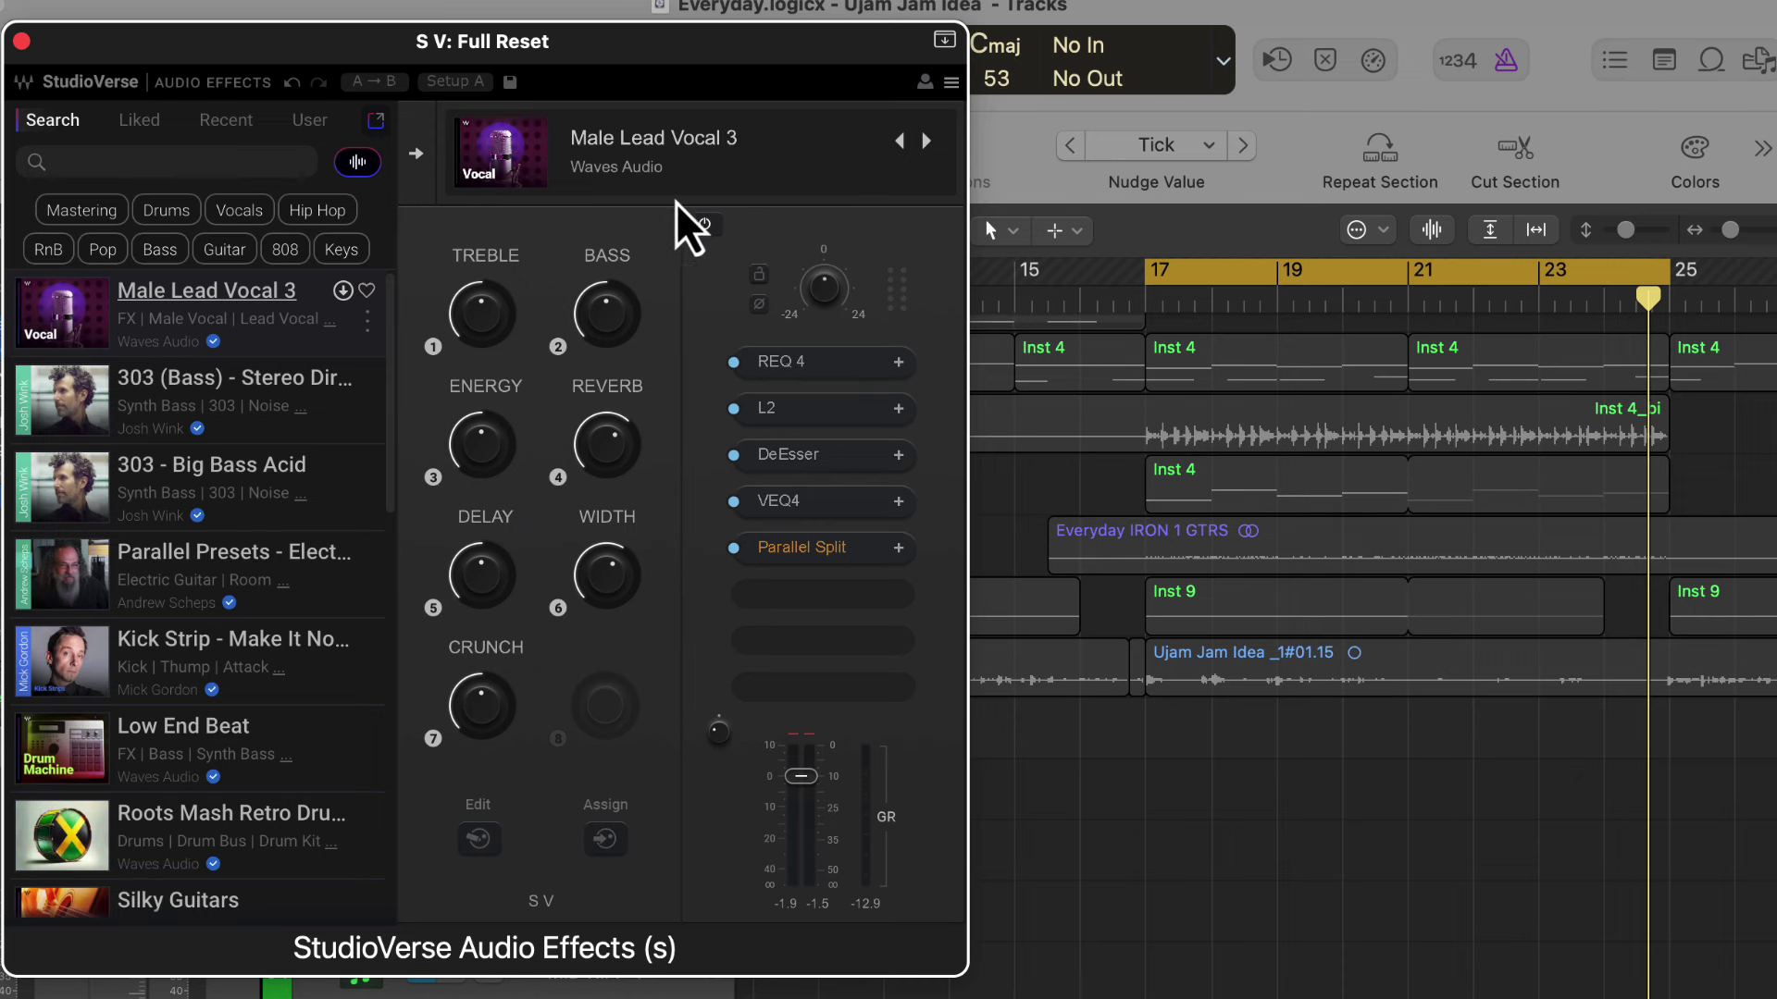
# Show the Parallel Split of the Male Lead Vocal 3 chain and open its VEQ4 plugin.
pyautogui.click(863, 548)
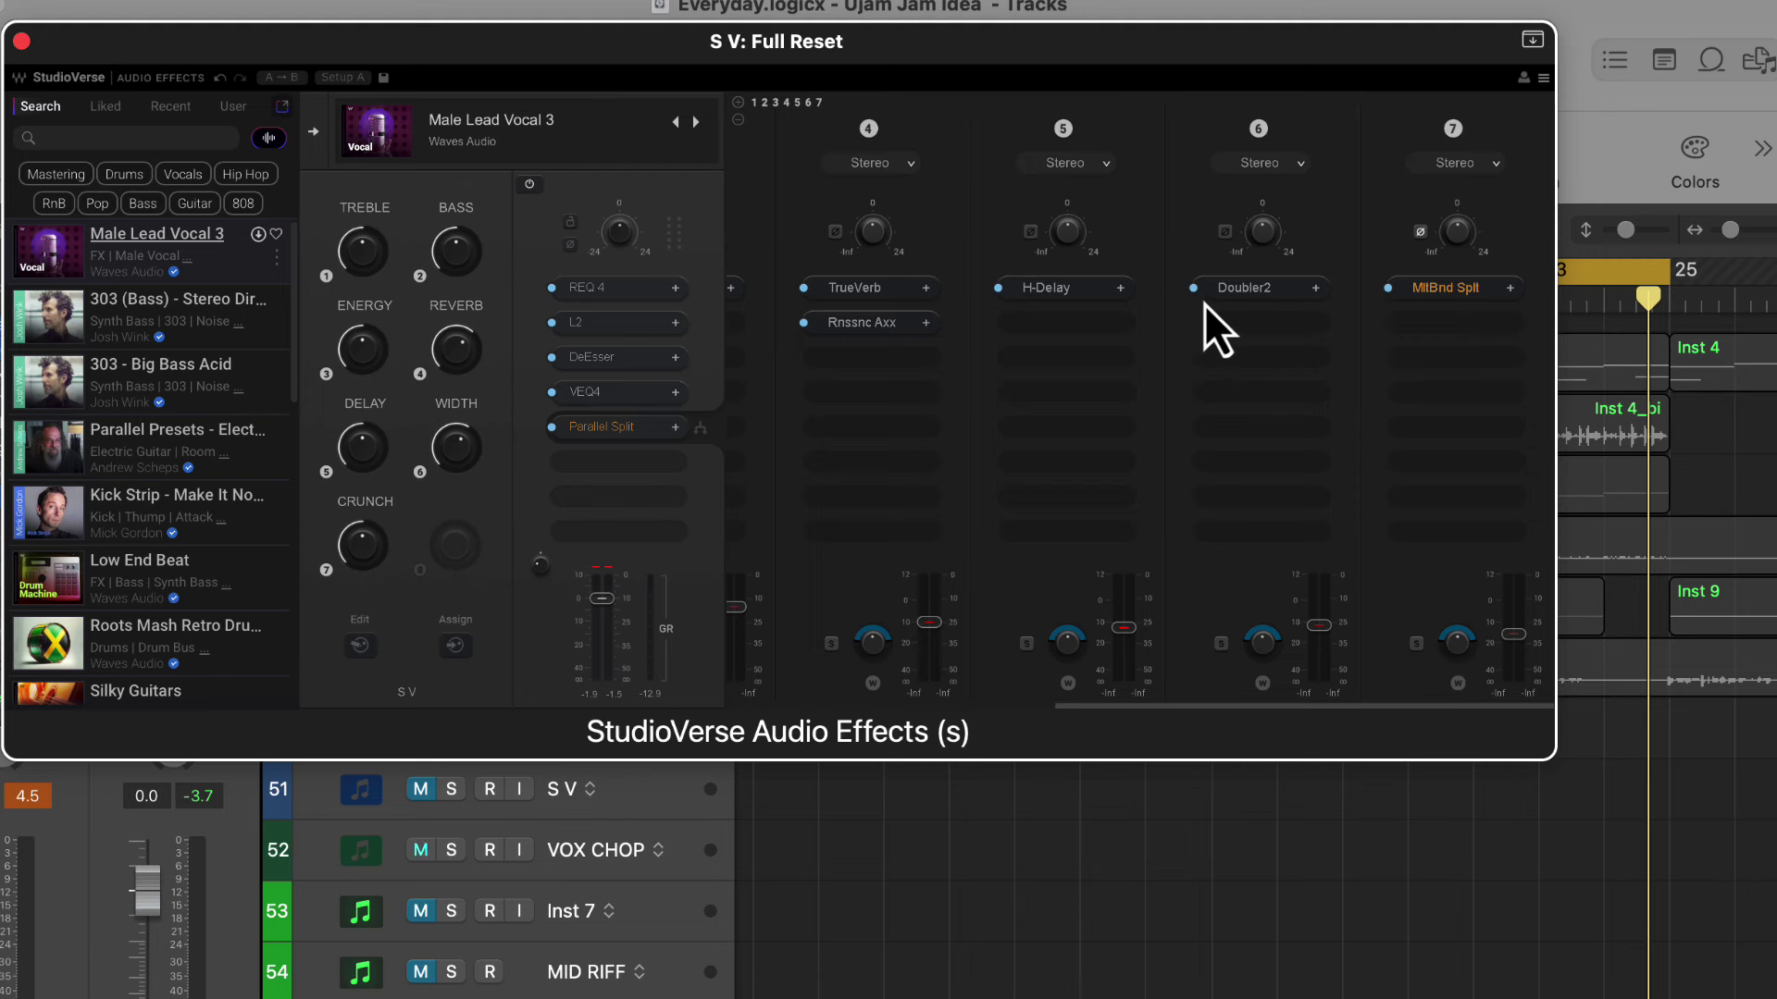
pyautogui.doubleClick(648, 395)
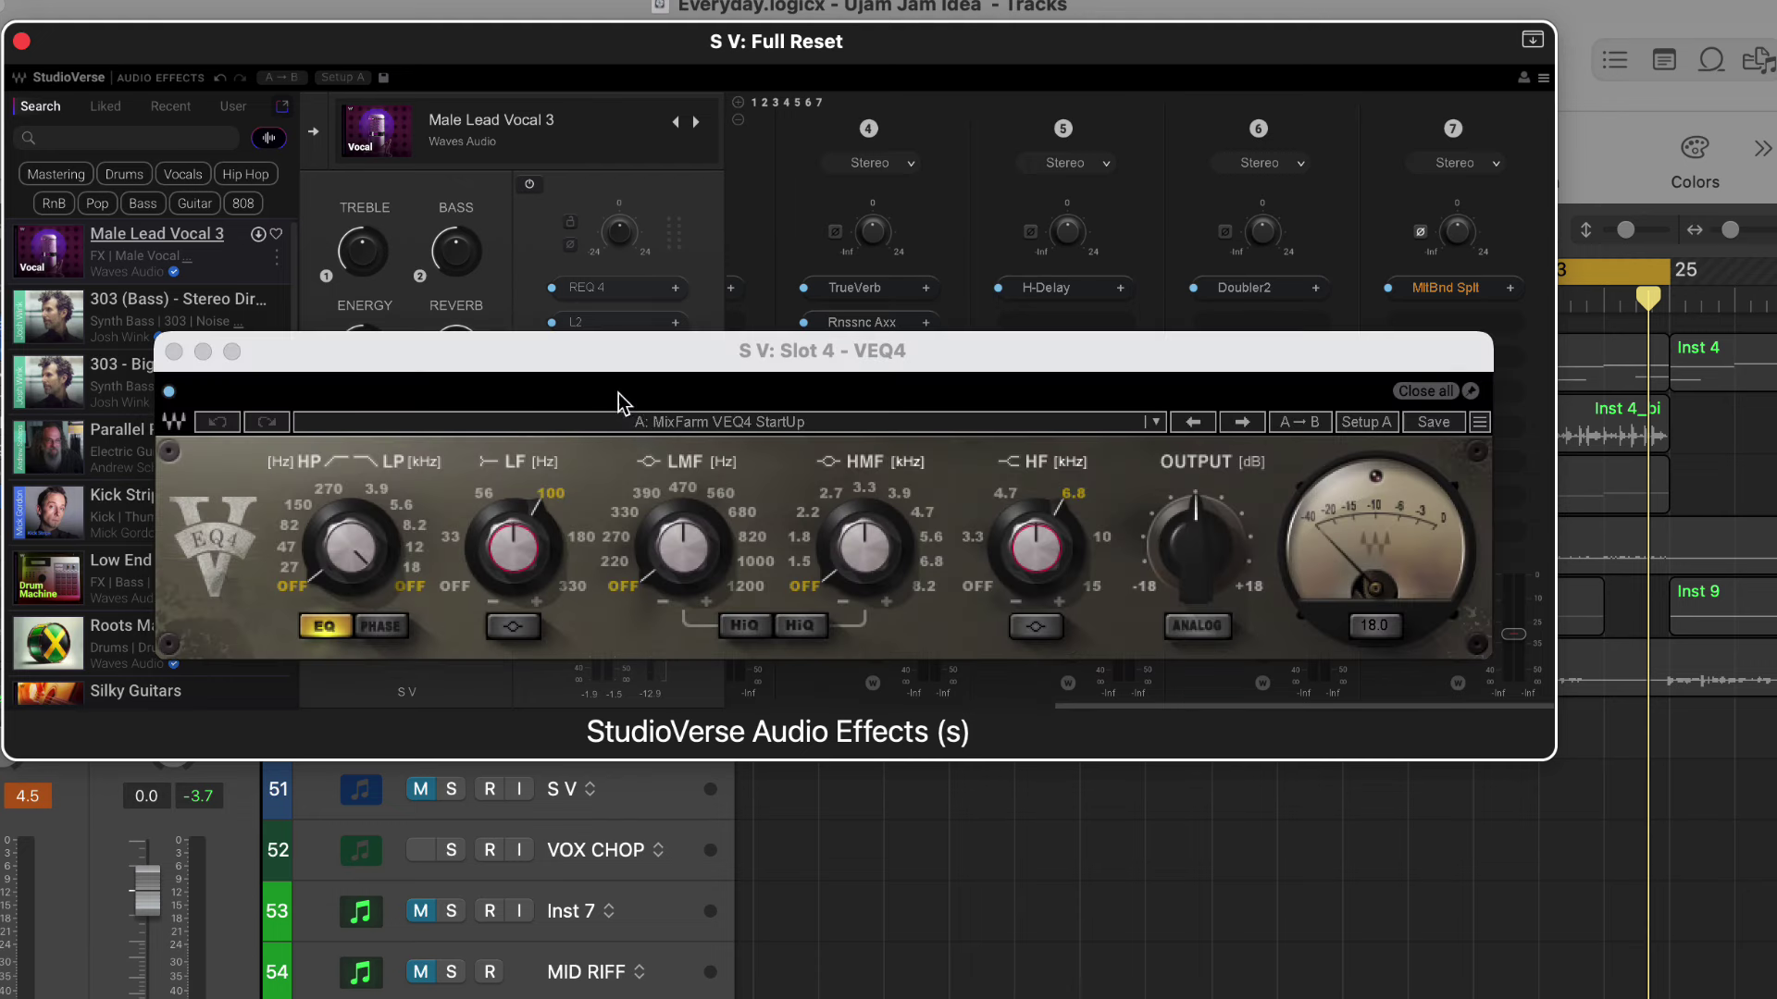
# Close the VEQ4 plugin and review the DeEsser, L2 and REQ 4 settings in the Male Lead Vocal 3 chain.
pyautogui.click(173, 352)
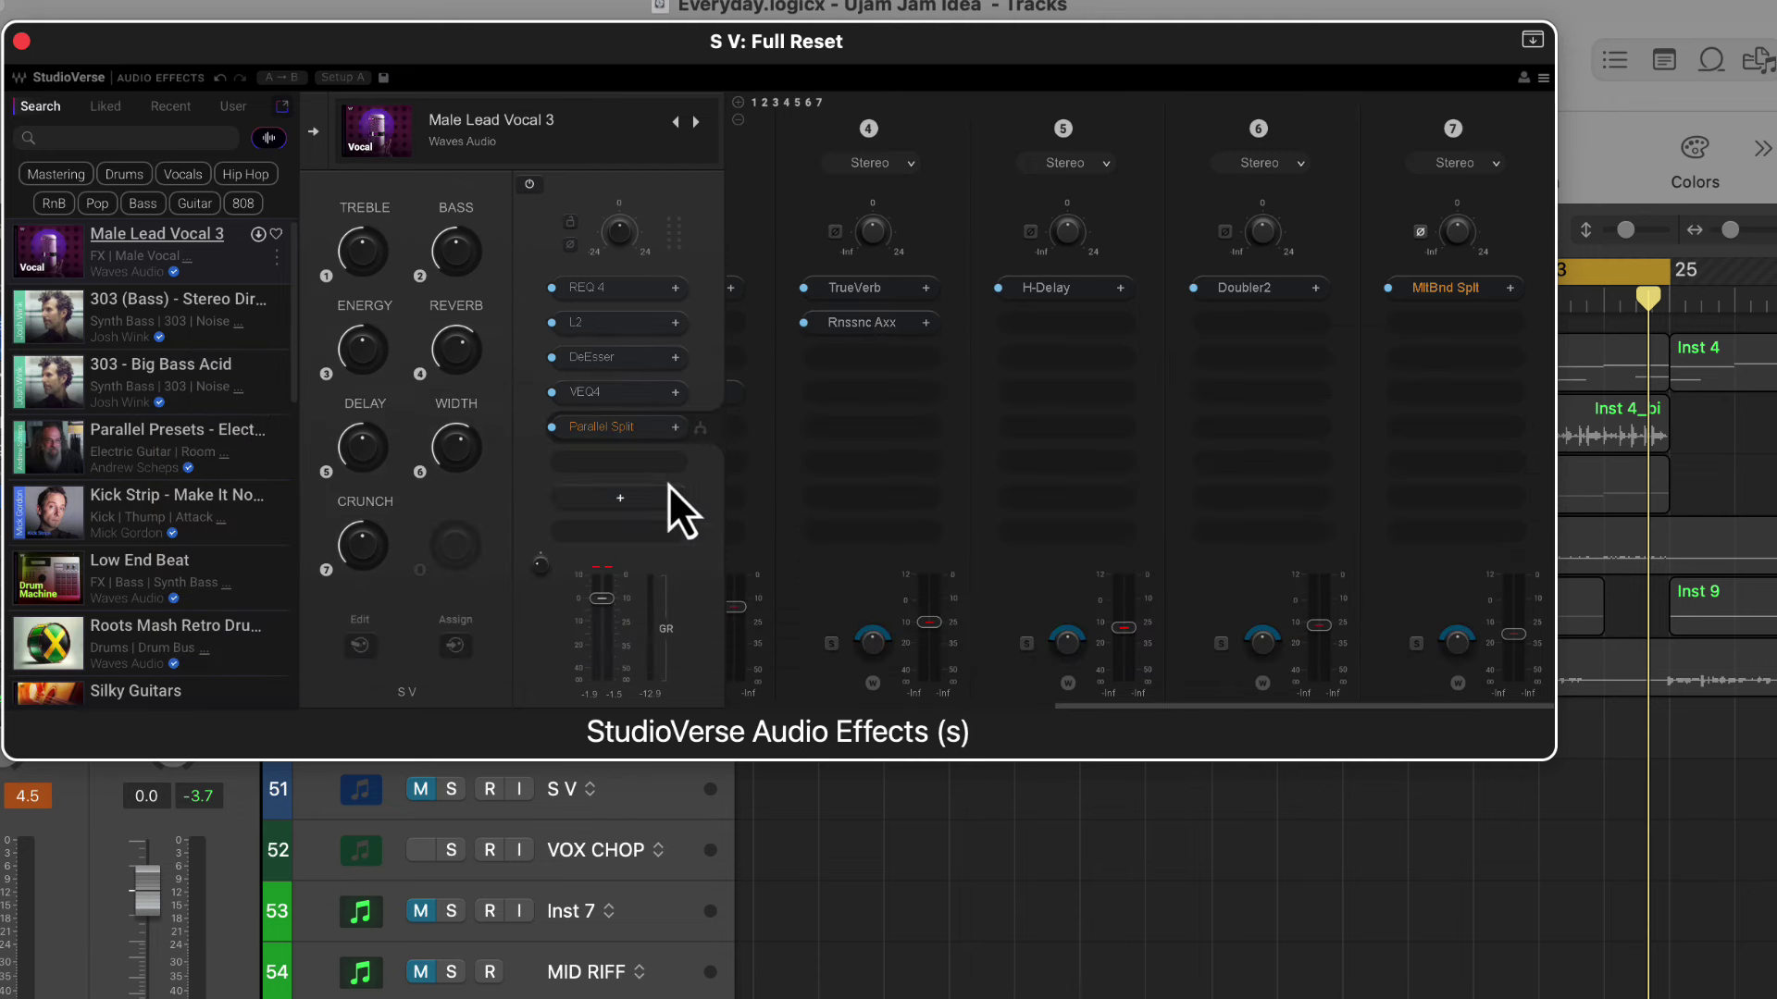
pyautogui.doubleClick(634, 363)
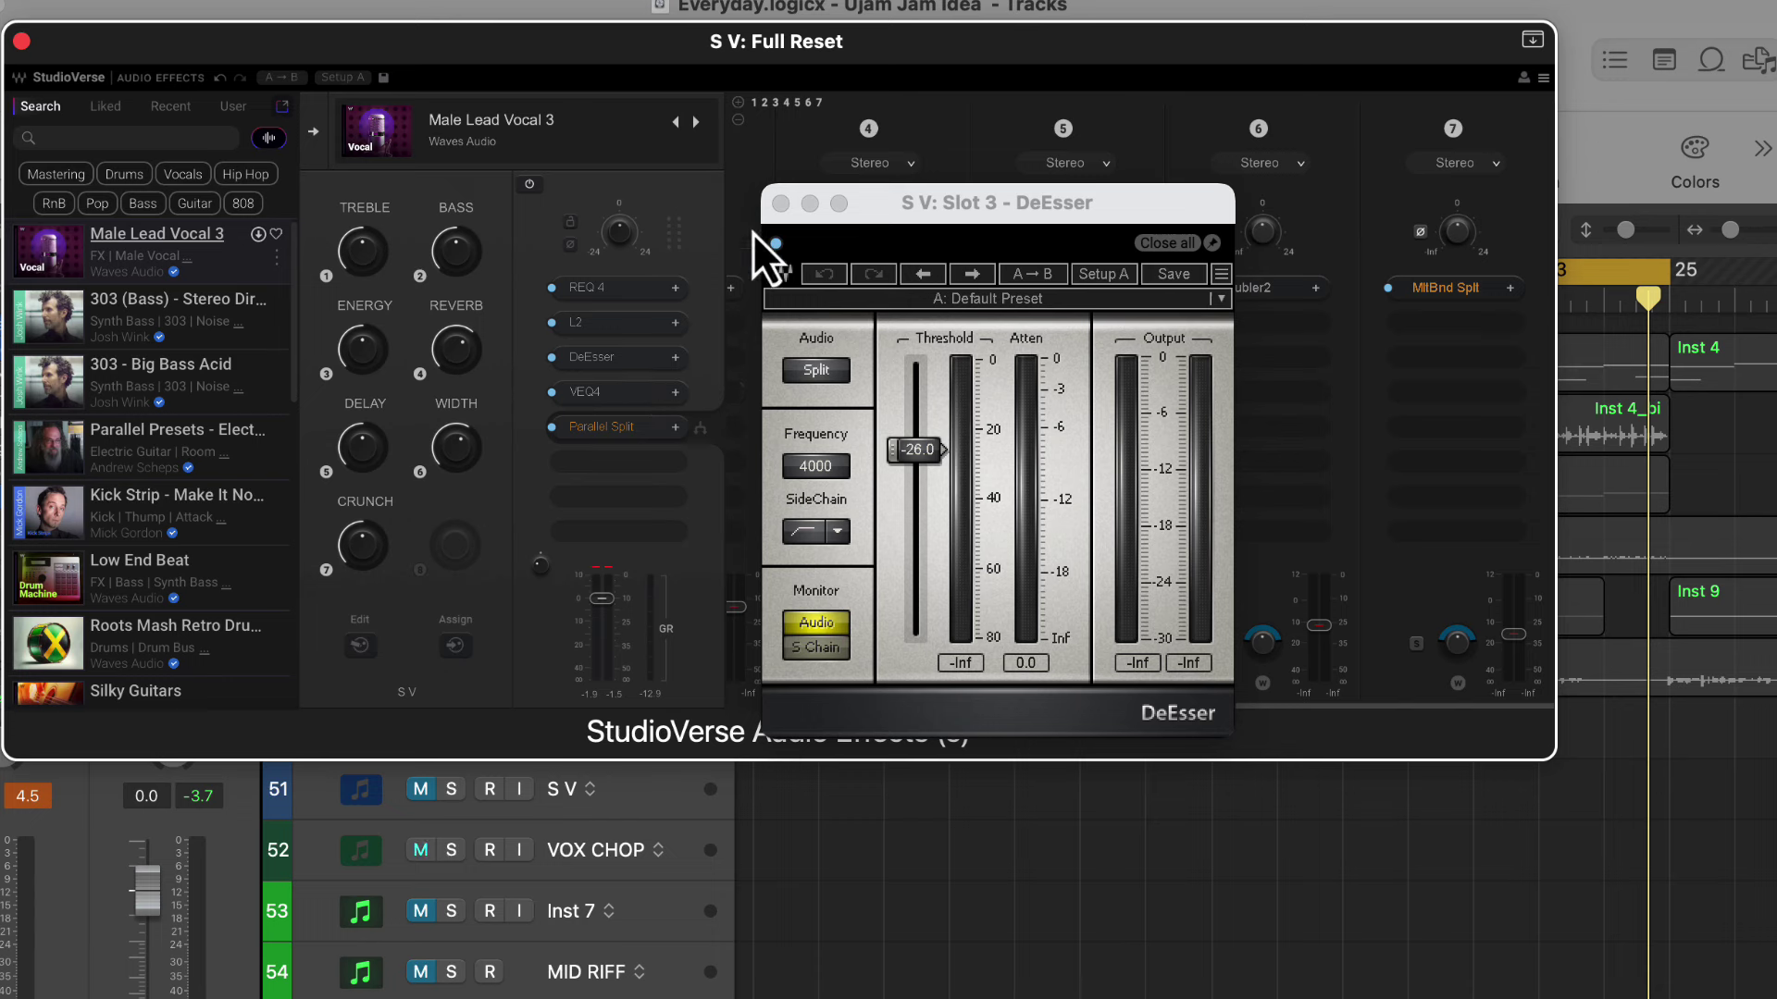
pyautogui.click(780, 203)
pyautogui.doubleClick(626, 322)
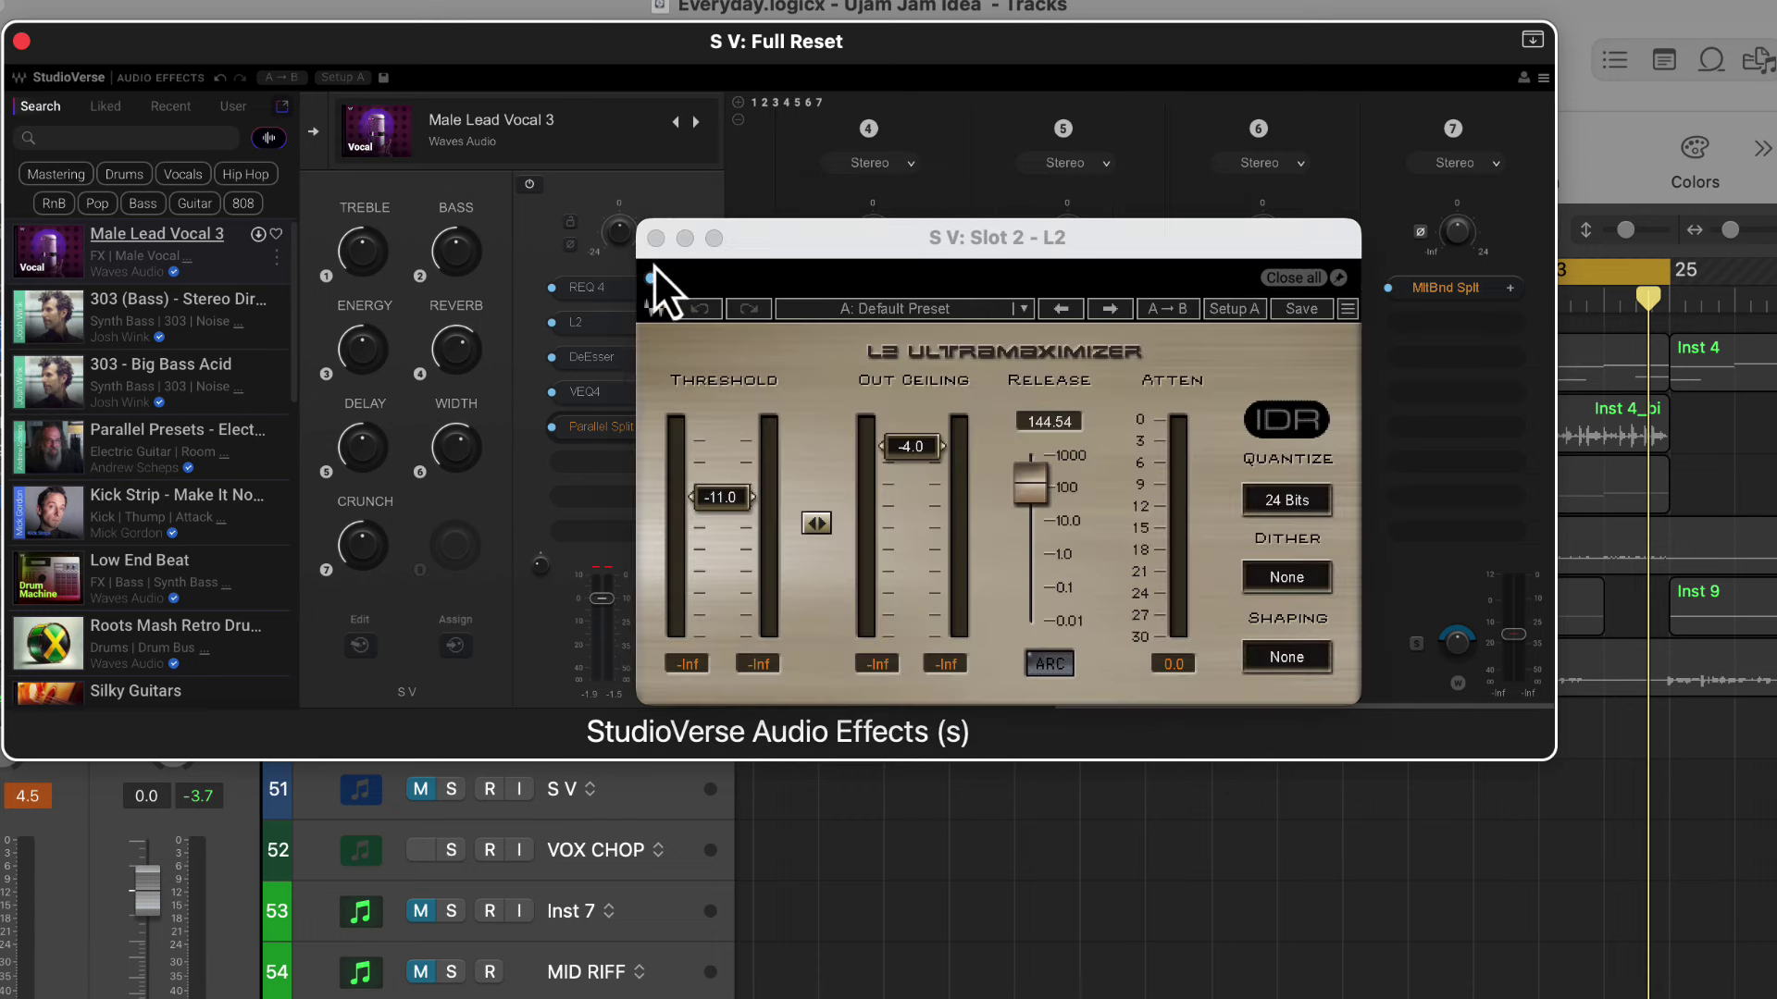
pyautogui.doubleClick(611, 287)
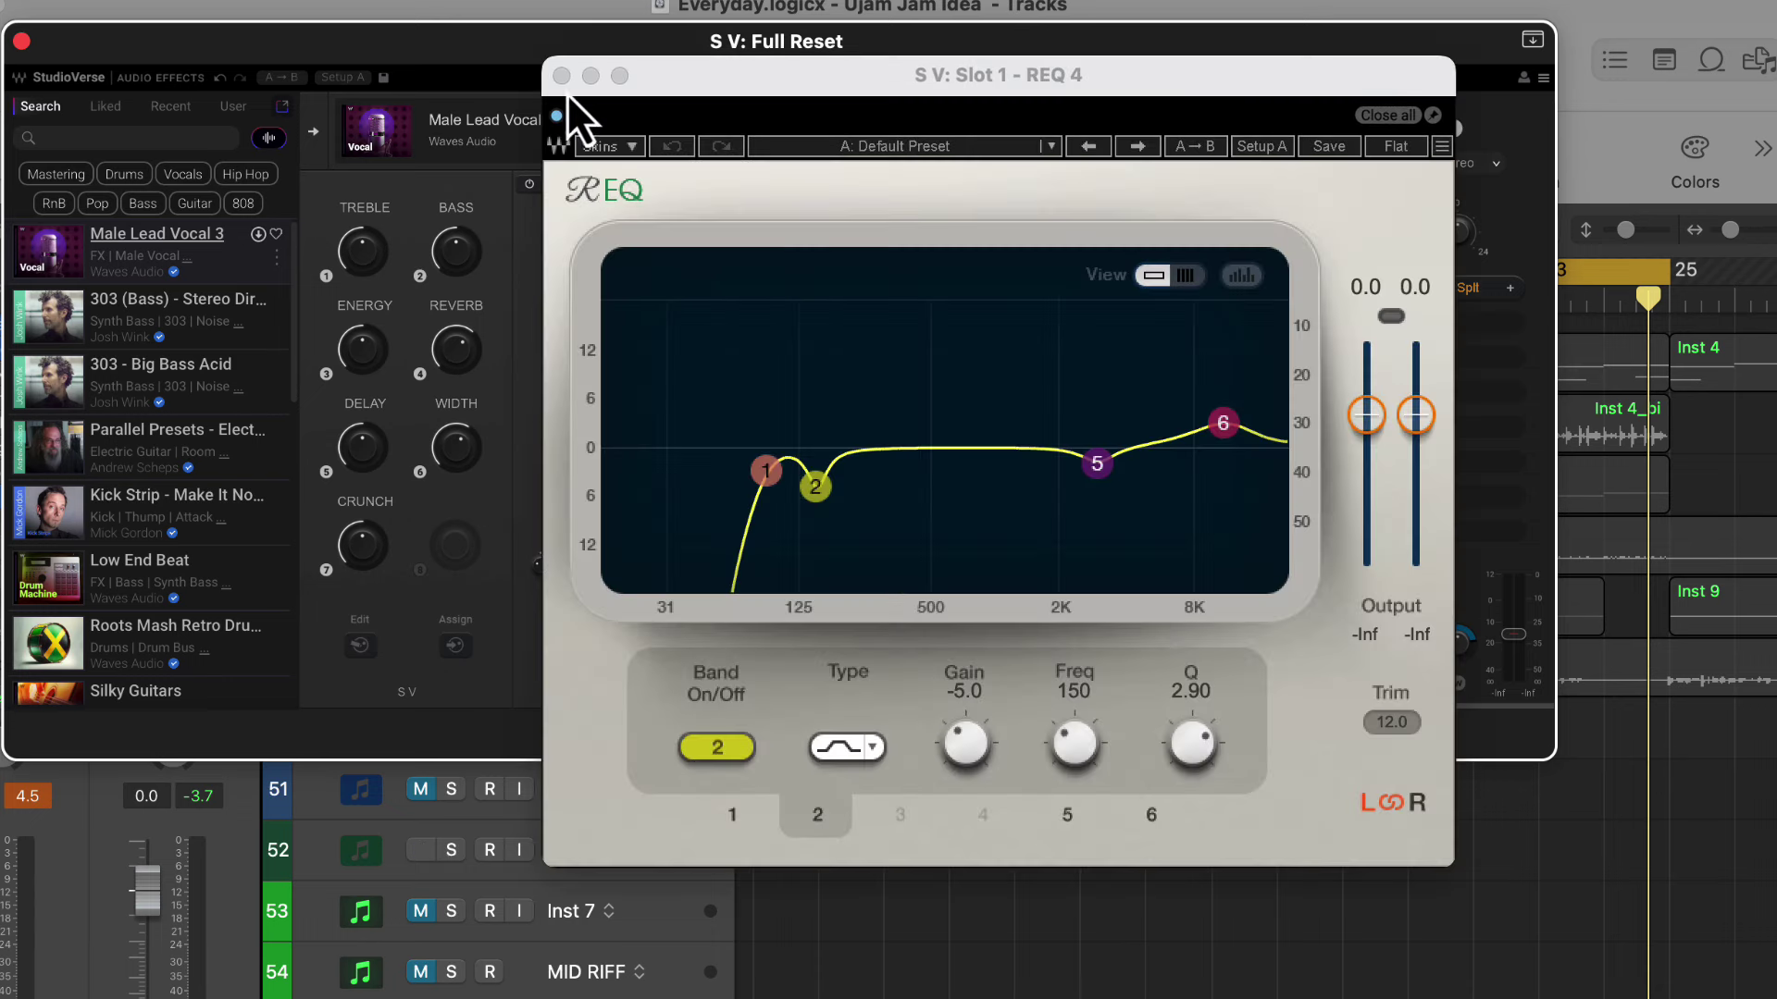
pyautogui.click(561, 74)
# Play the track through the Male Lead Vocal 3 chain and close the StudioVerse Audio Effects window.
pyautogui.press('space')
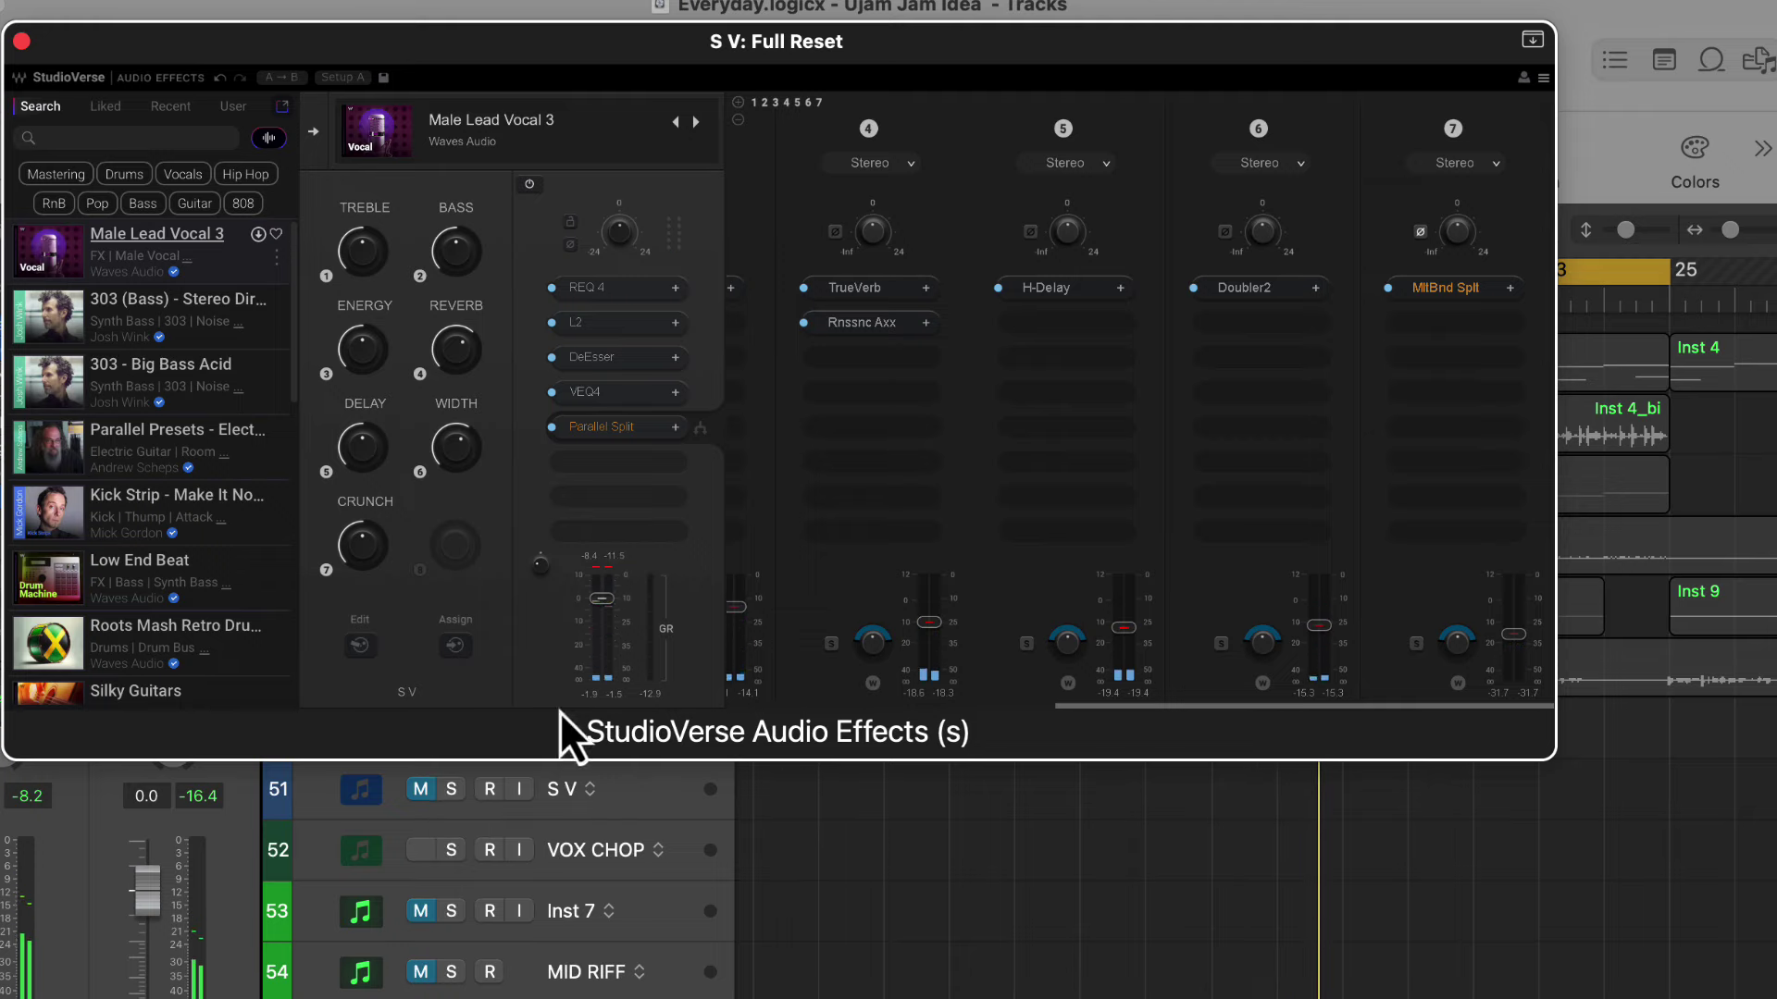
pyautogui.click(21, 41)
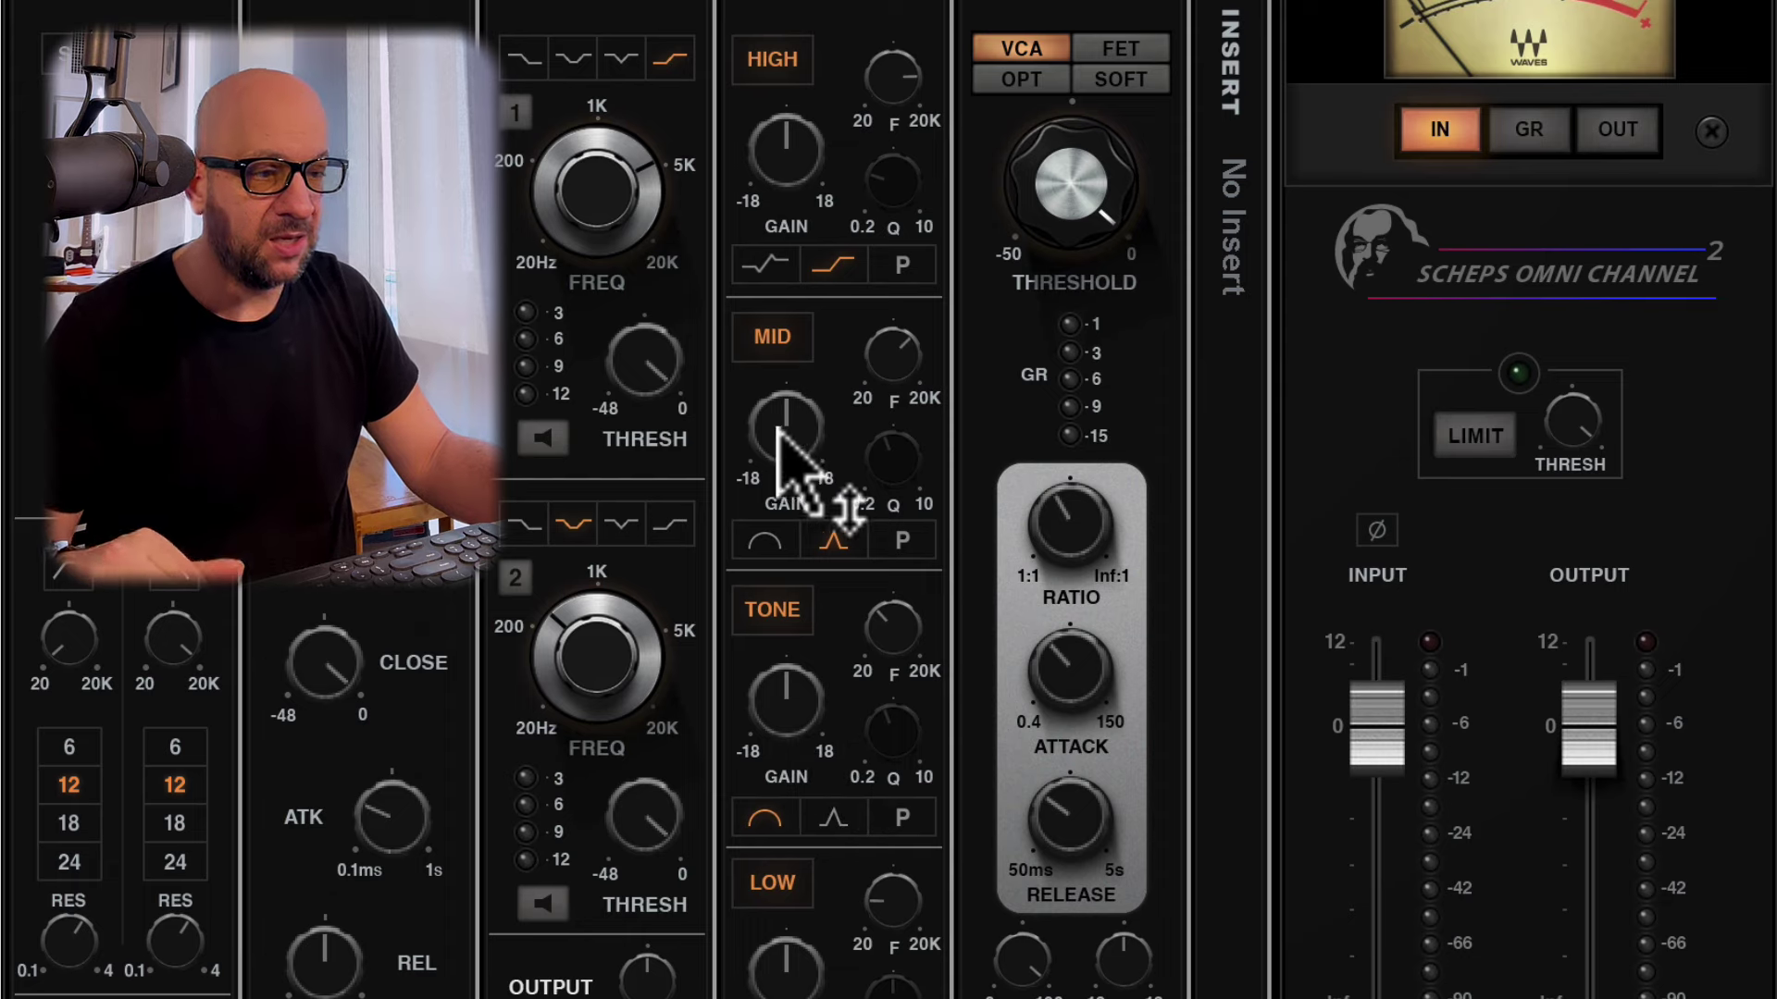
pyautogui.moveTo(772, 433)
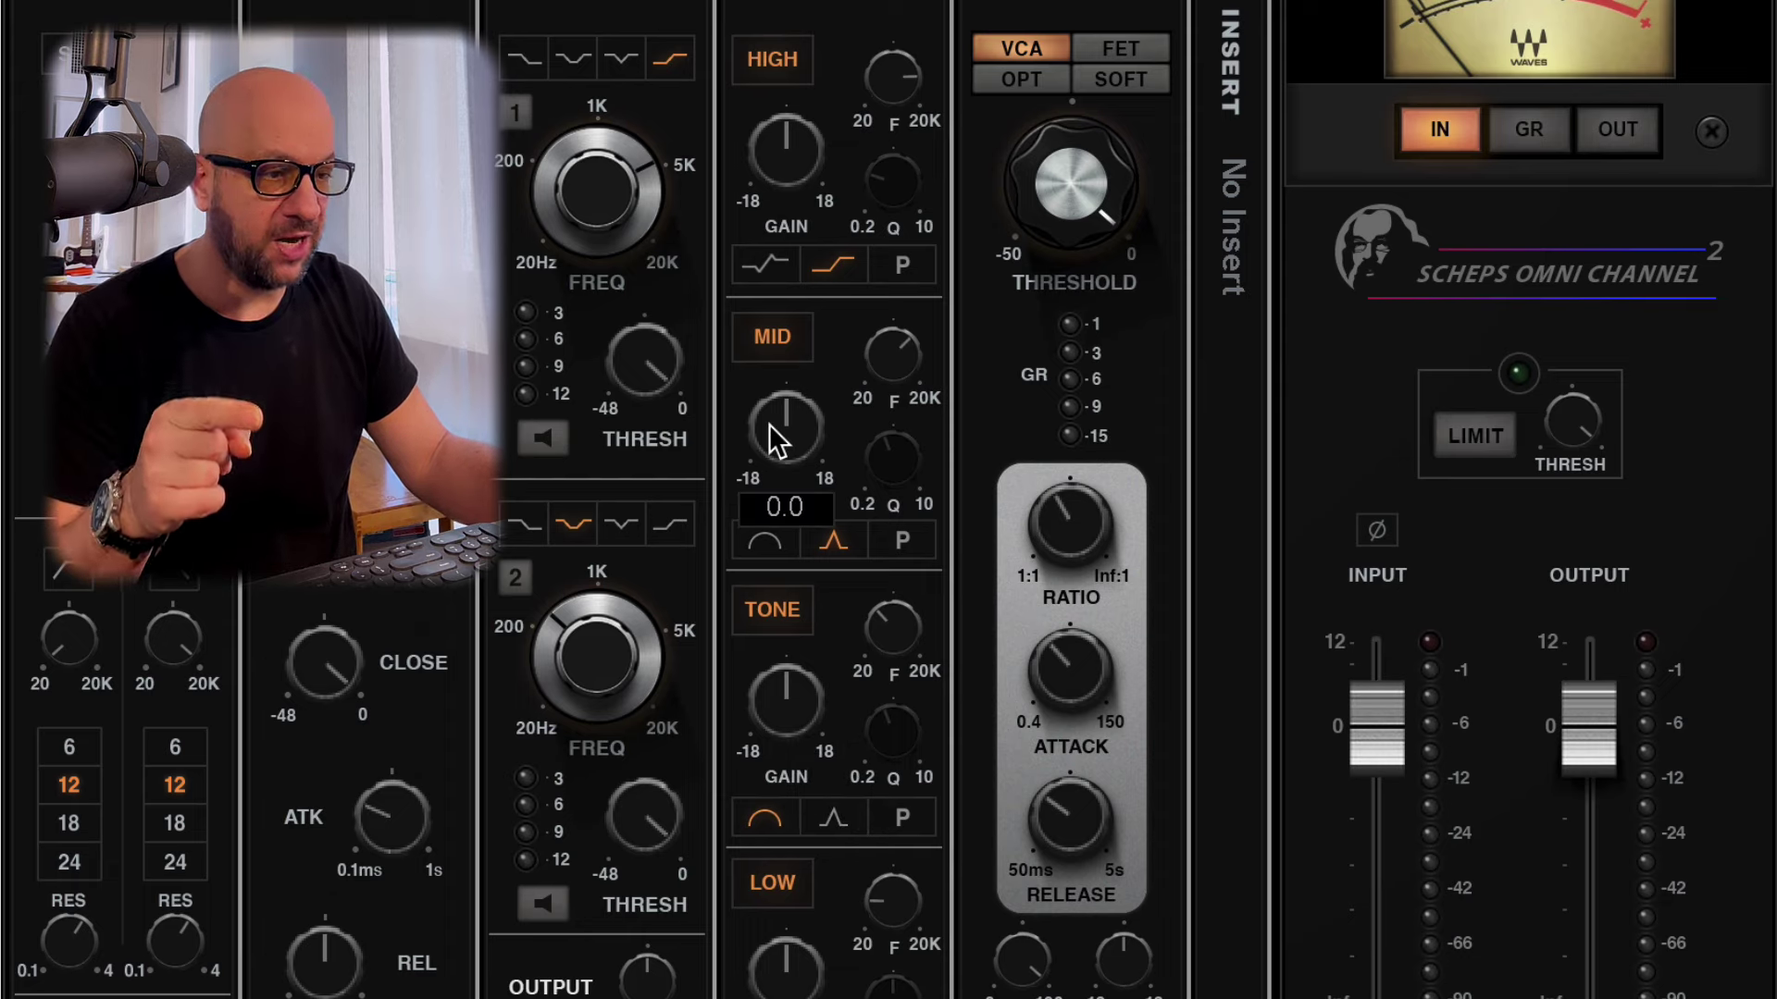
pyautogui.click(1471, 442)
pyautogui.click(1573, 427)
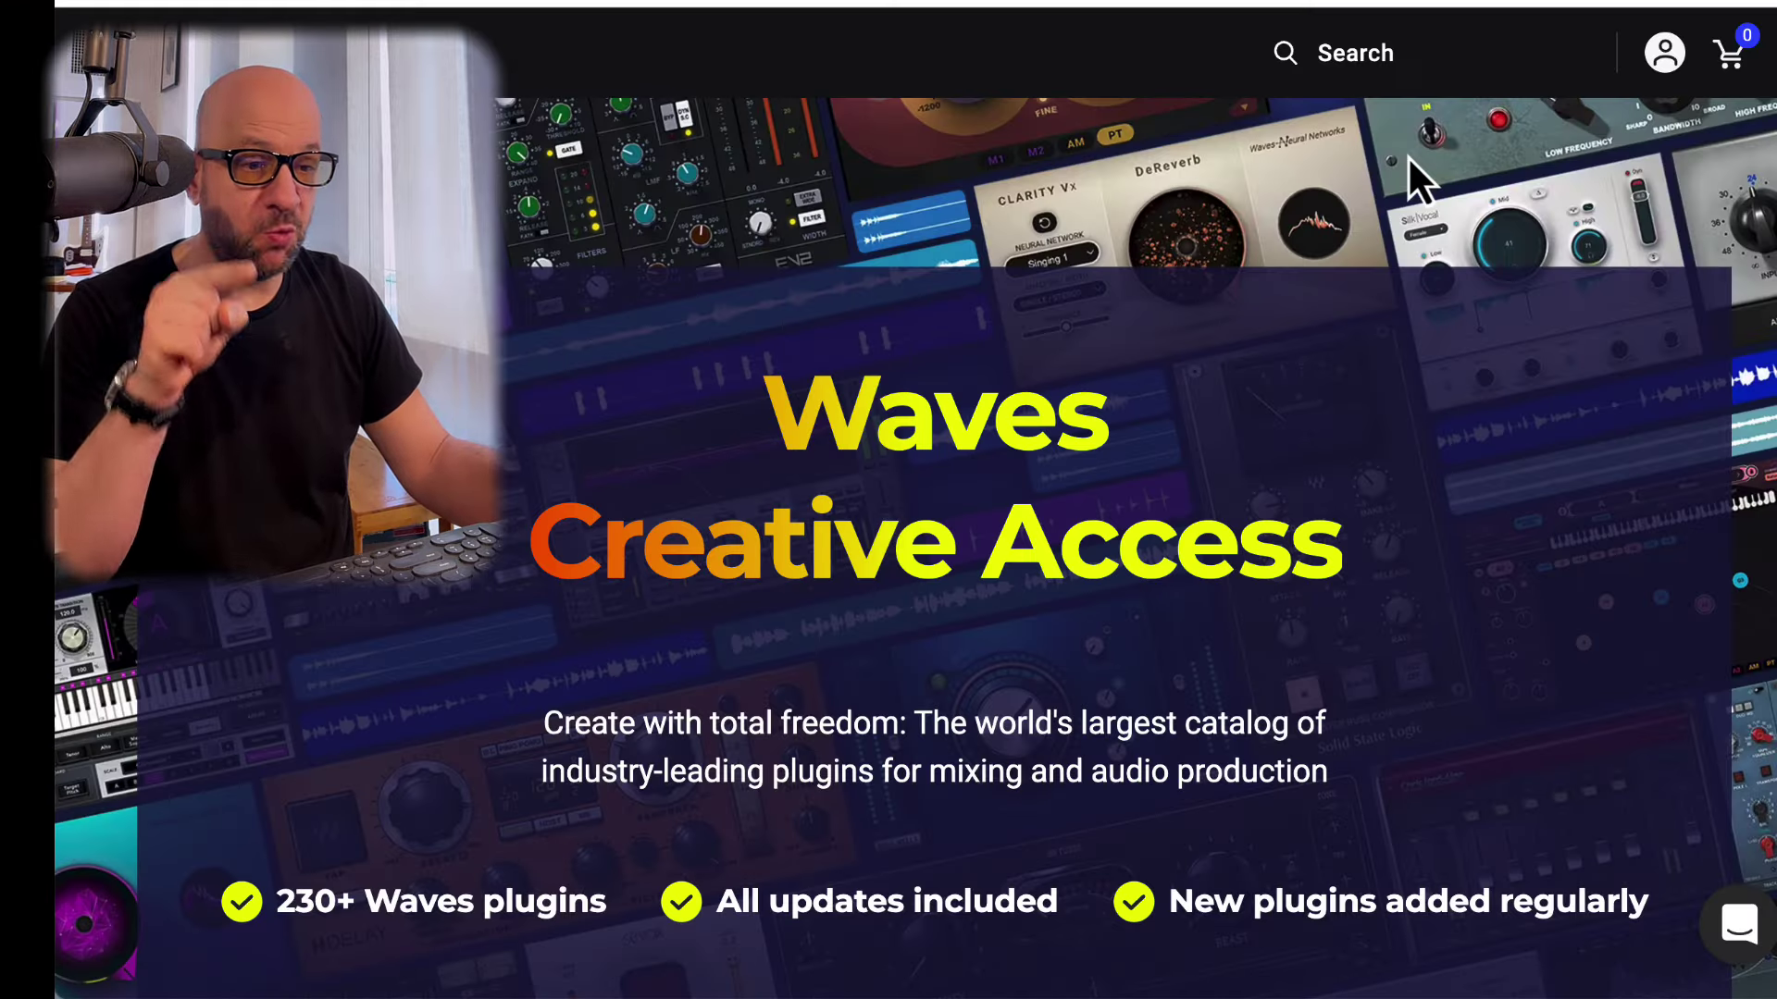
# Look over the subscription benefits on the Waves Creative Access page in the web browser.
pyautogui.scroll(-5, 1367, 643)
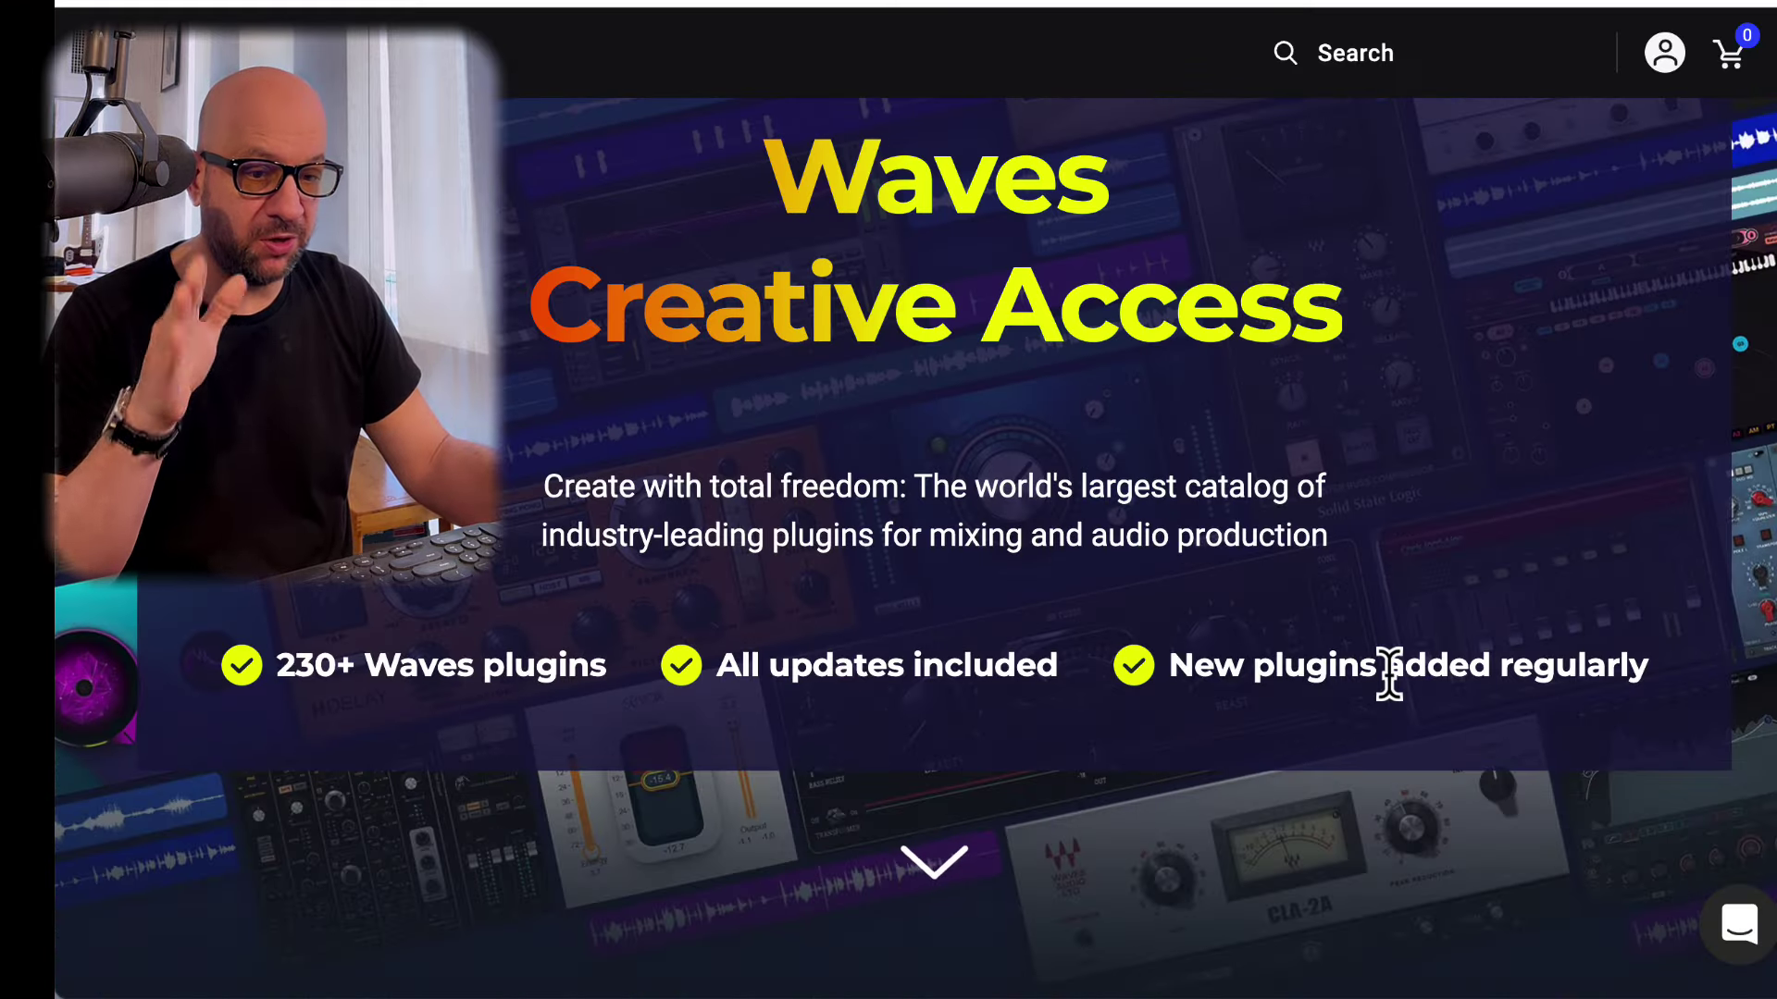